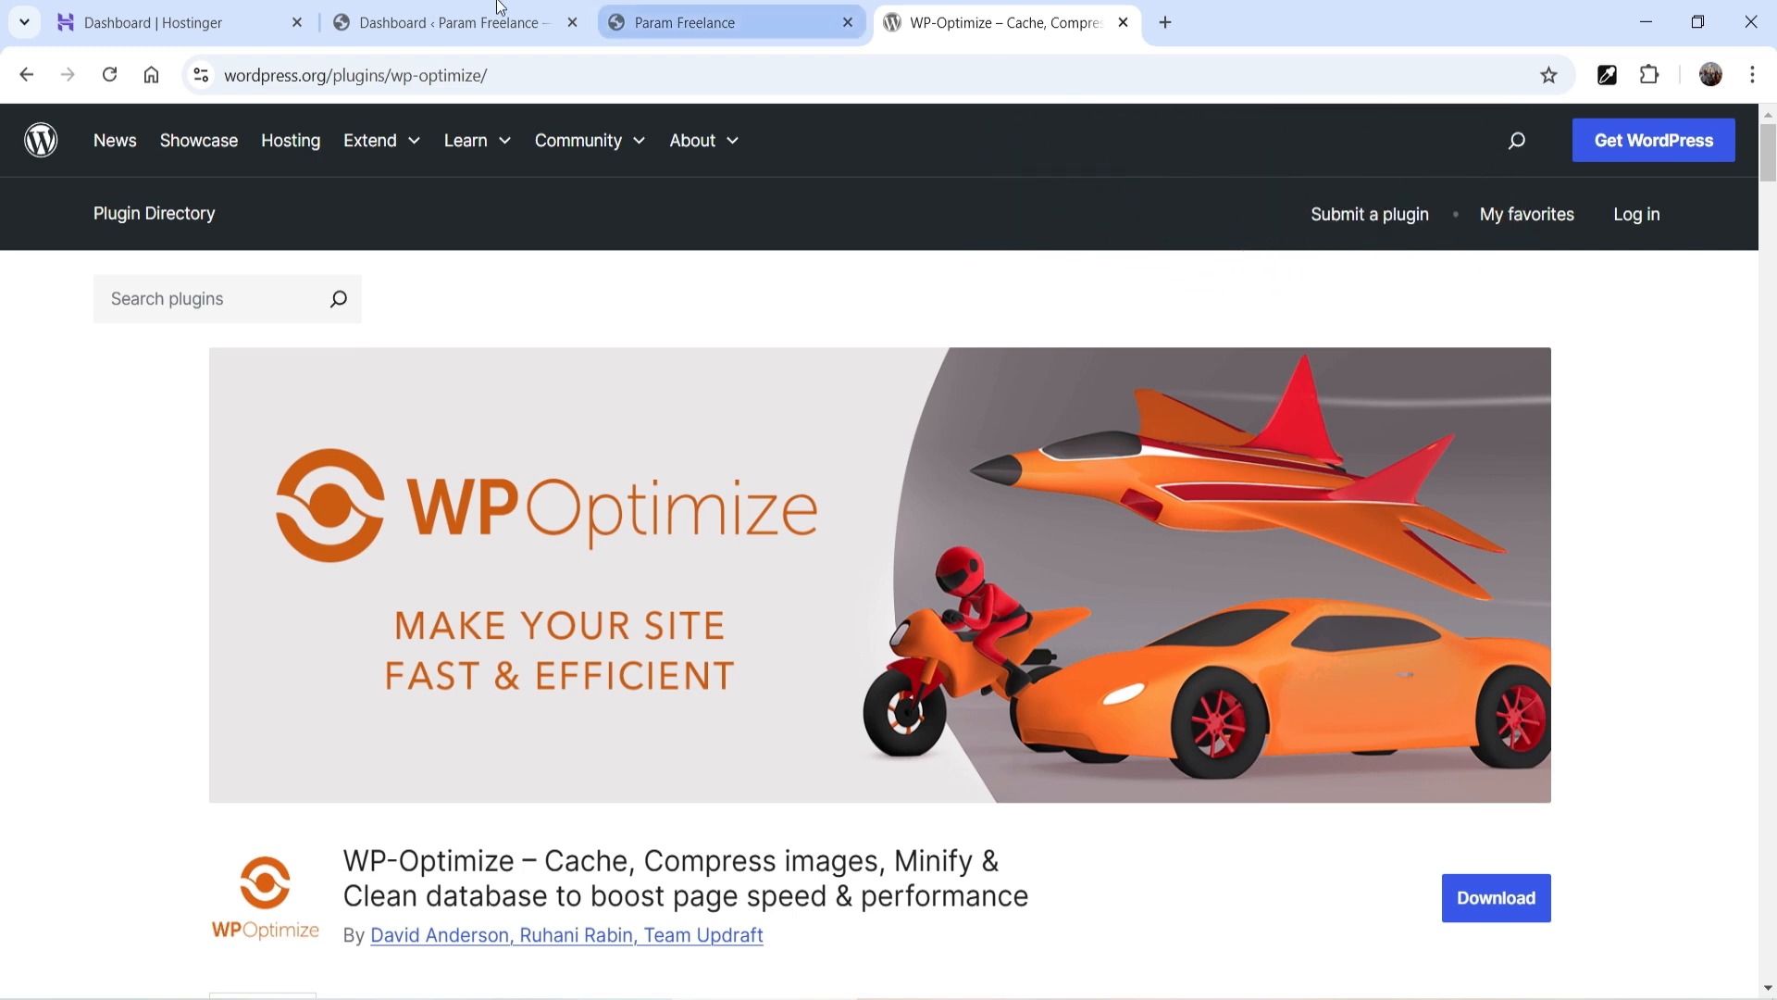
Look over the WordPress dashboard and the Param Freelance website's homepage
{"action": "left_click", "coordinate": [458, 24]}
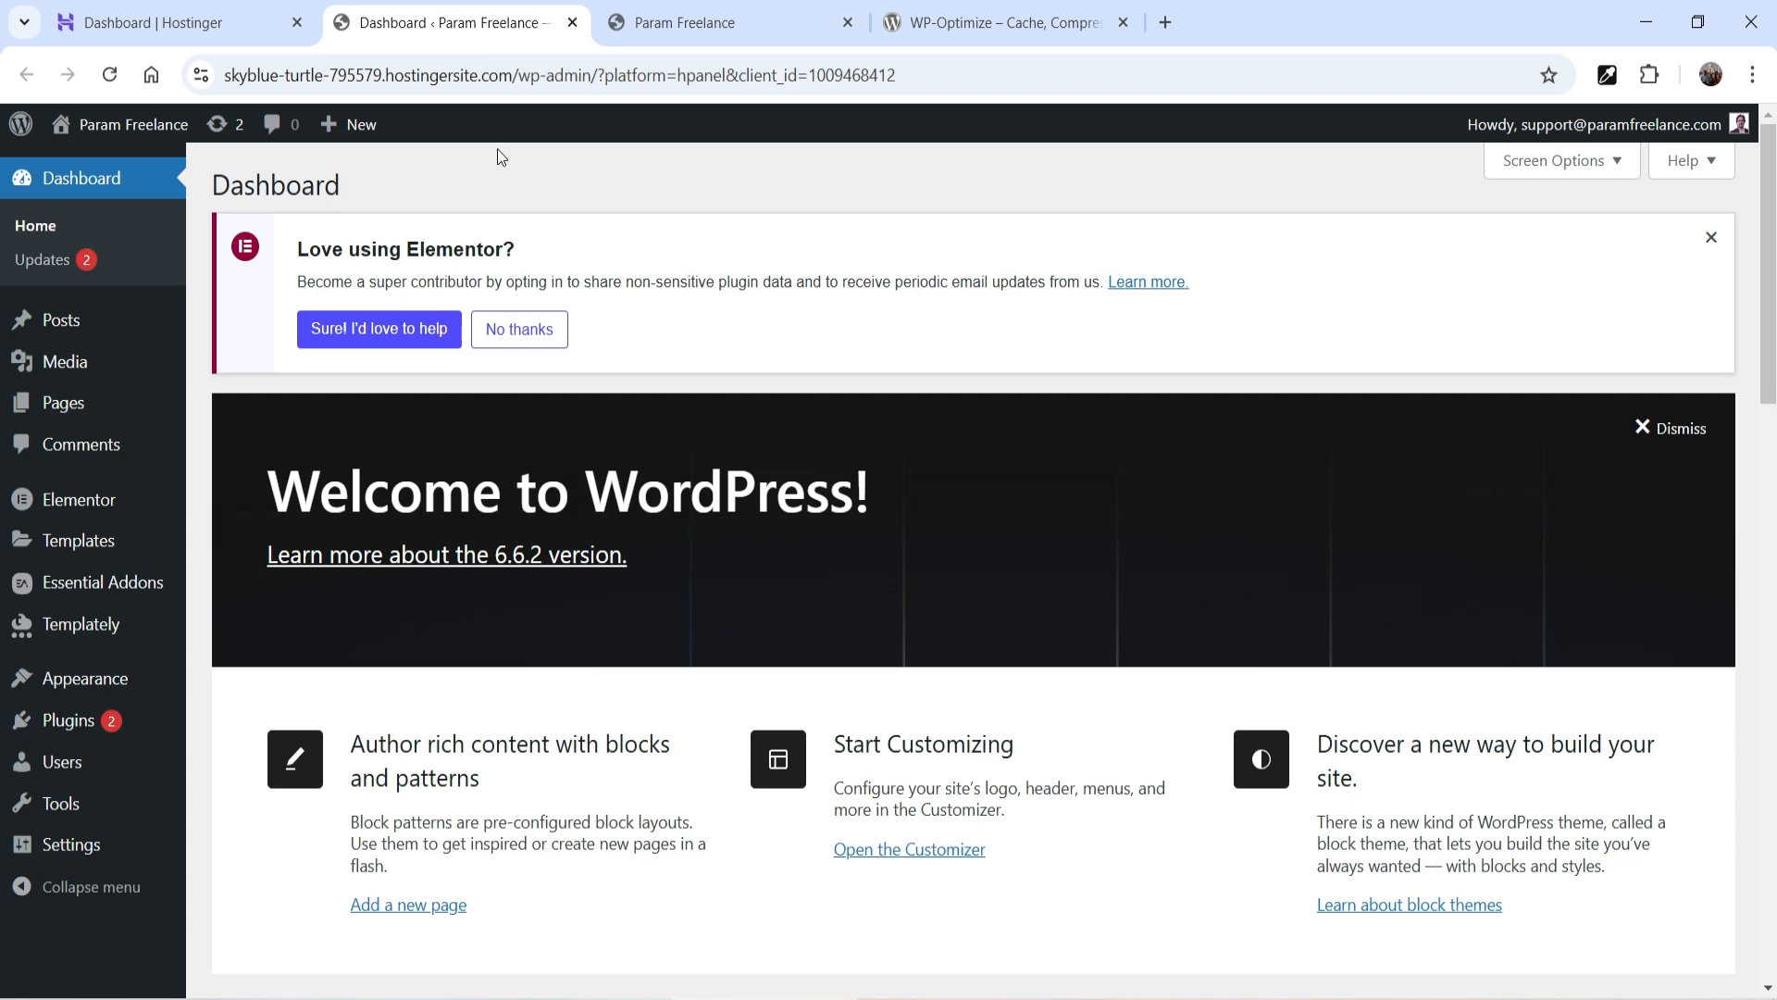
{"action": "left_click", "coordinate": [696, 21]}
{"action": "scroll", "coordinate": [1309, 380], "scroll_direction": "down", "scroll_amount": 10}
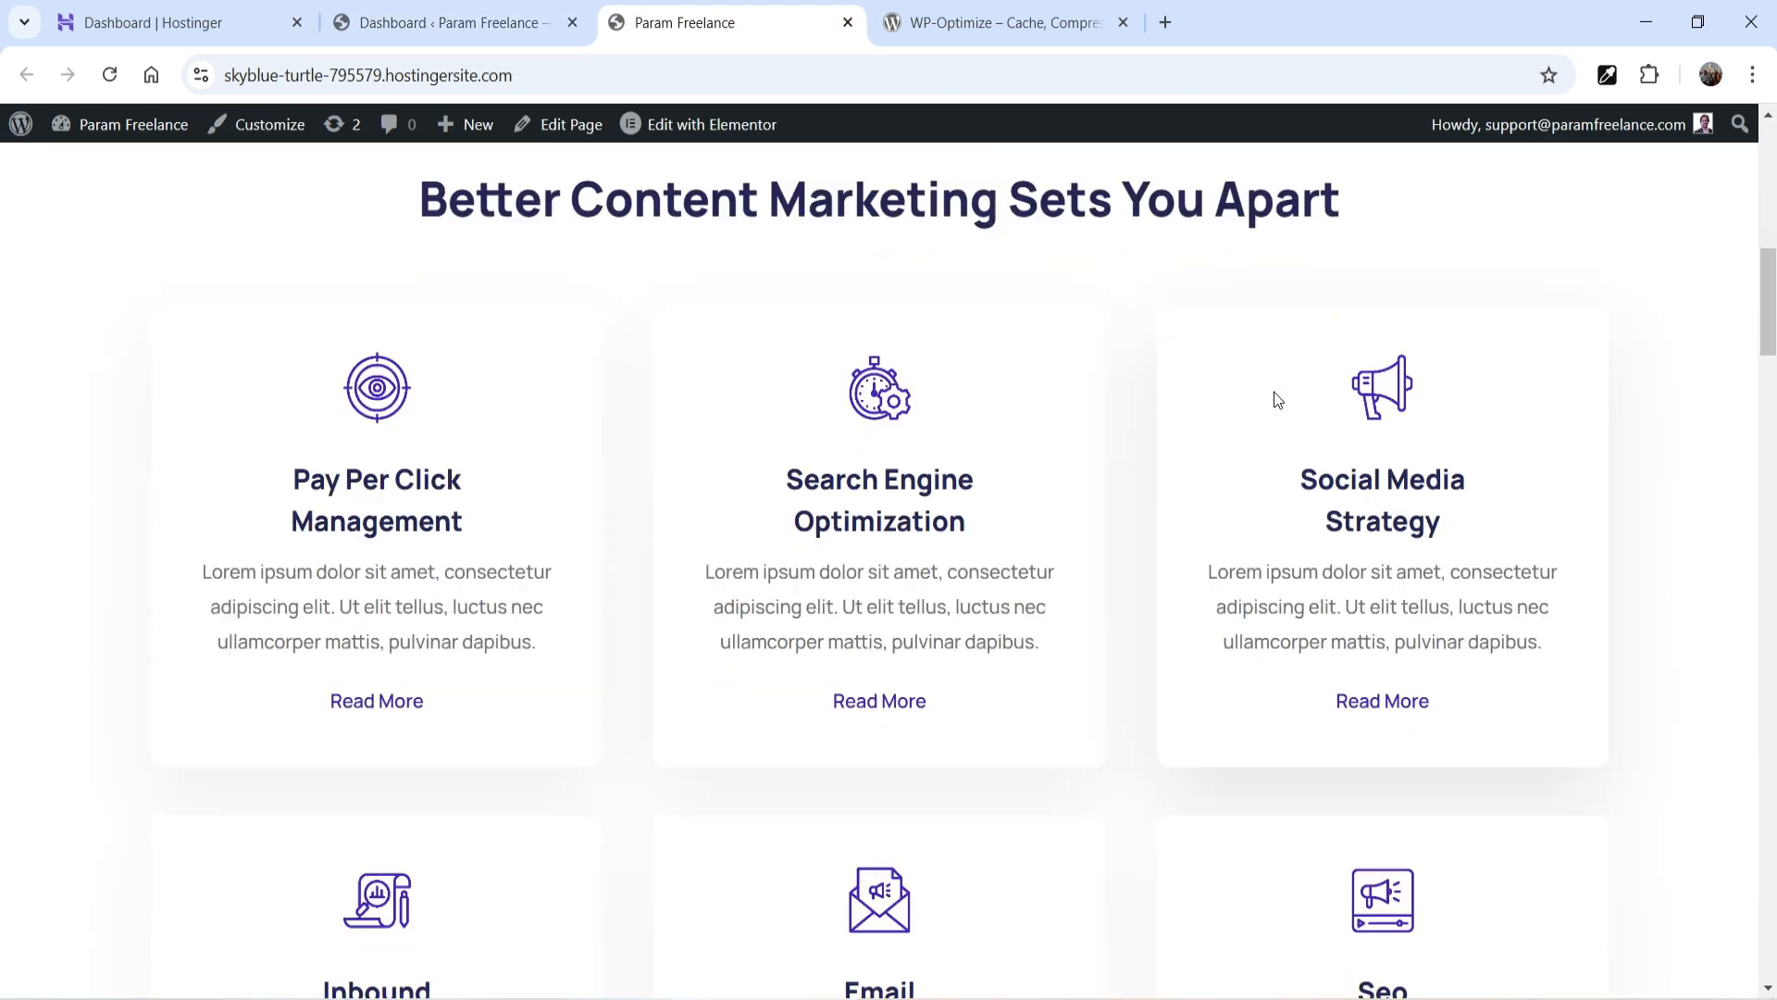
{"action": "scroll", "coordinate": [1278, 399], "scroll_direction": "up", "scroll_amount": 10}
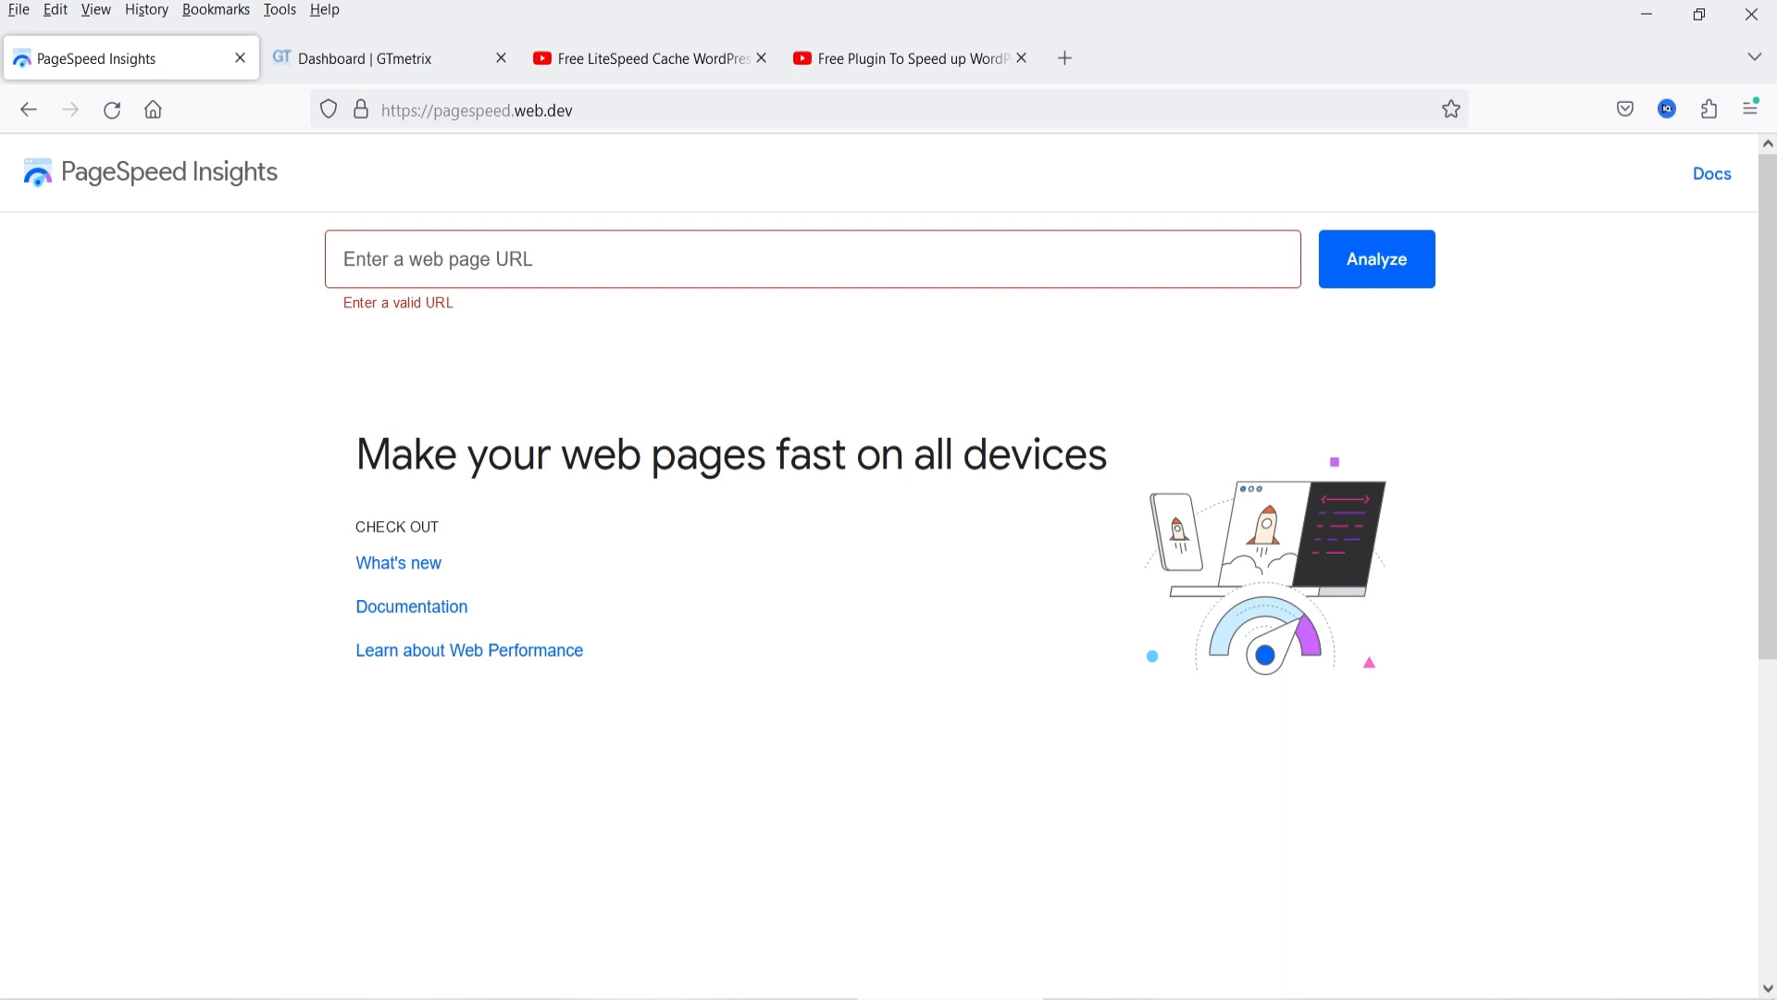
{"action": "left_click", "coordinate": [464, 266]}
{"action": "key", "text": "ctrl+v"}
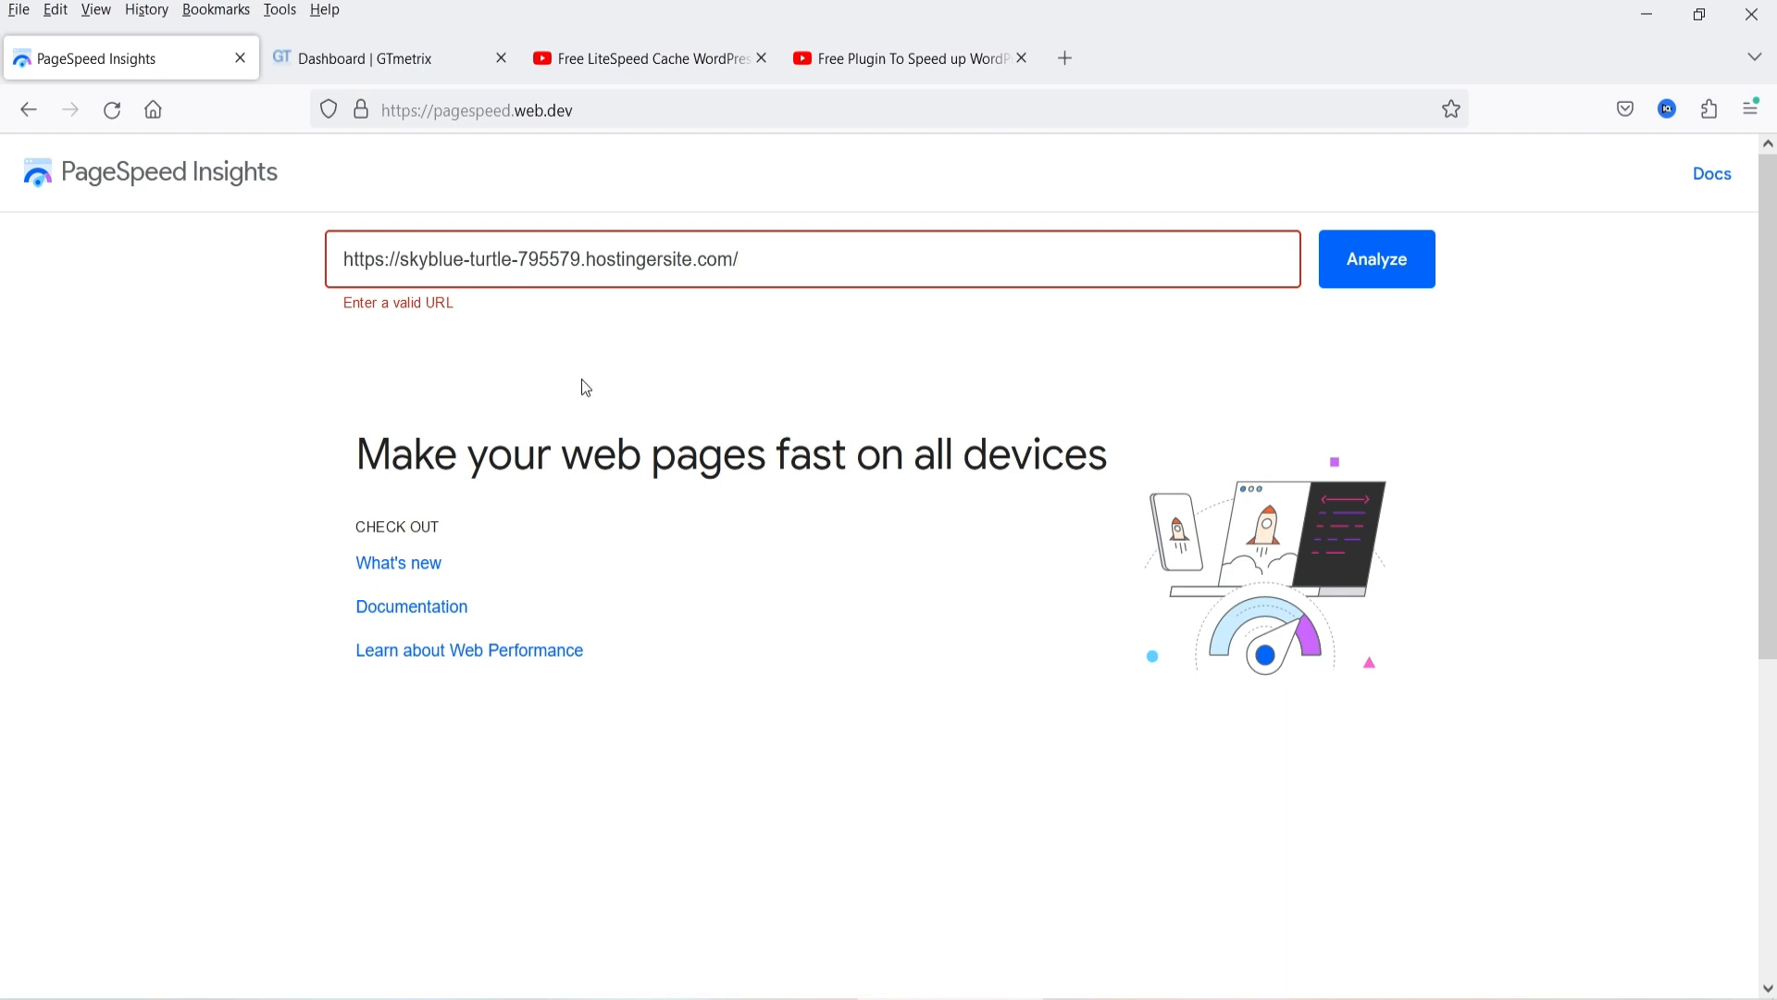
{"action": "left_click", "coordinate": [1384, 262]}
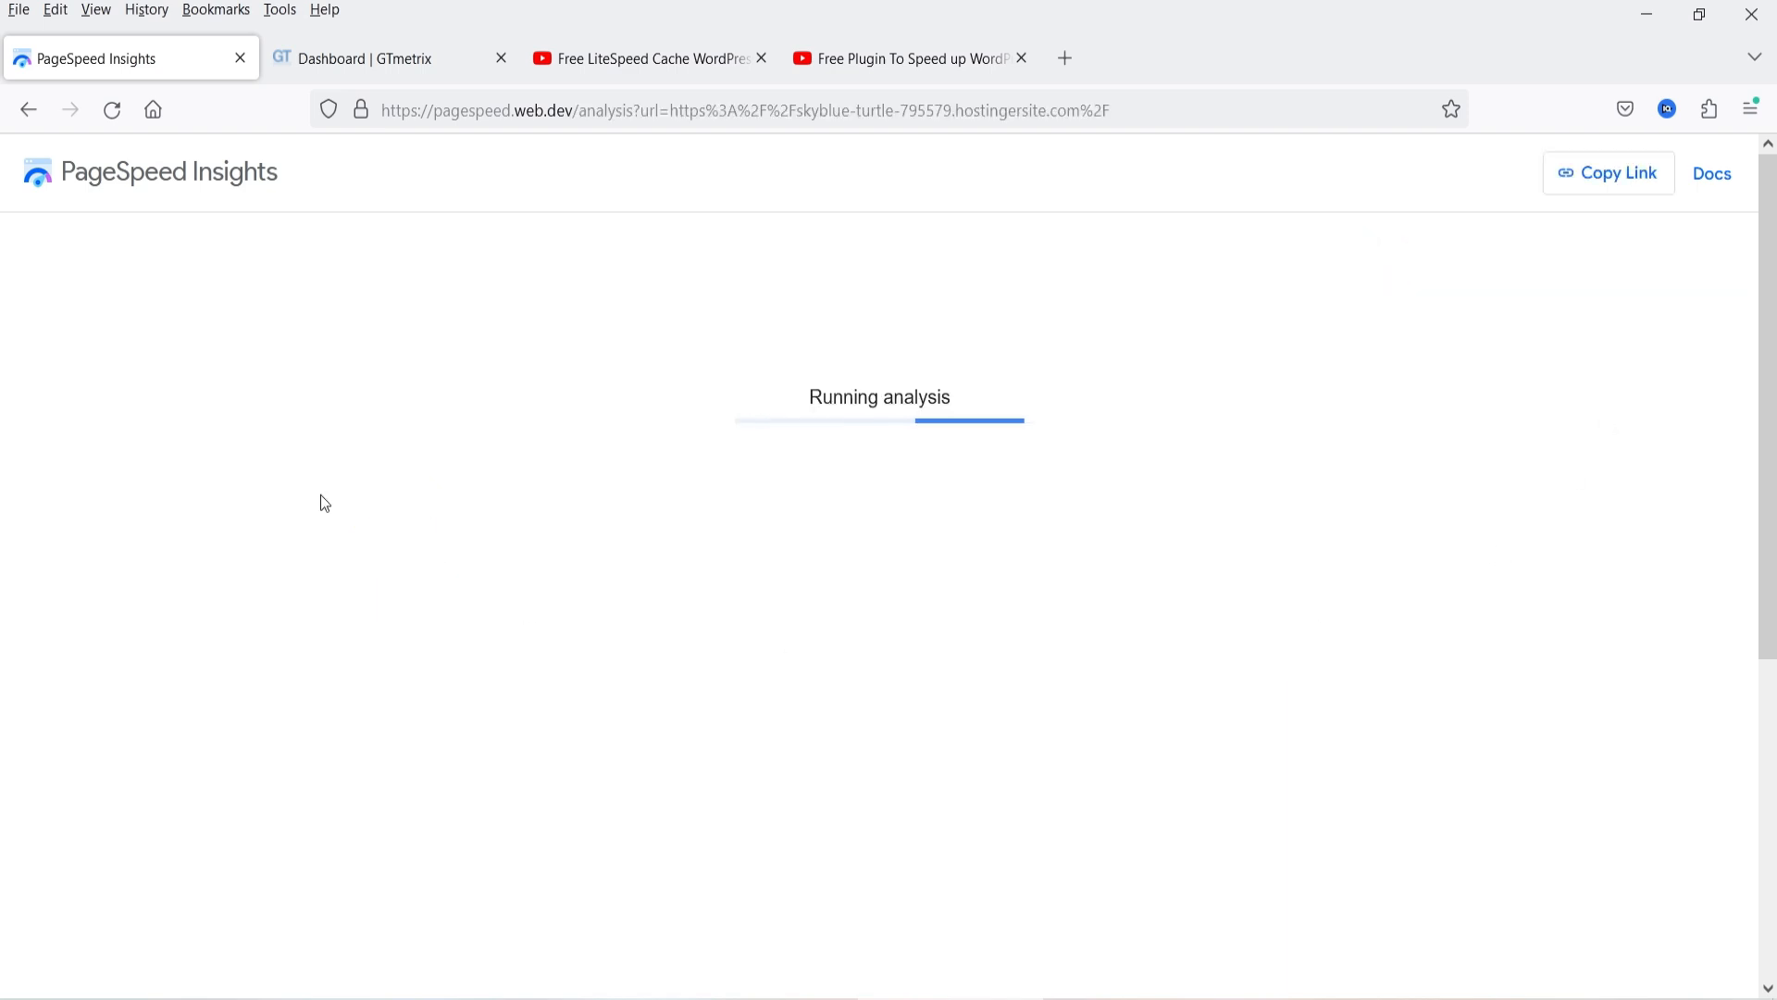
{"action": "left_click", "coordinate": [350, 67]}
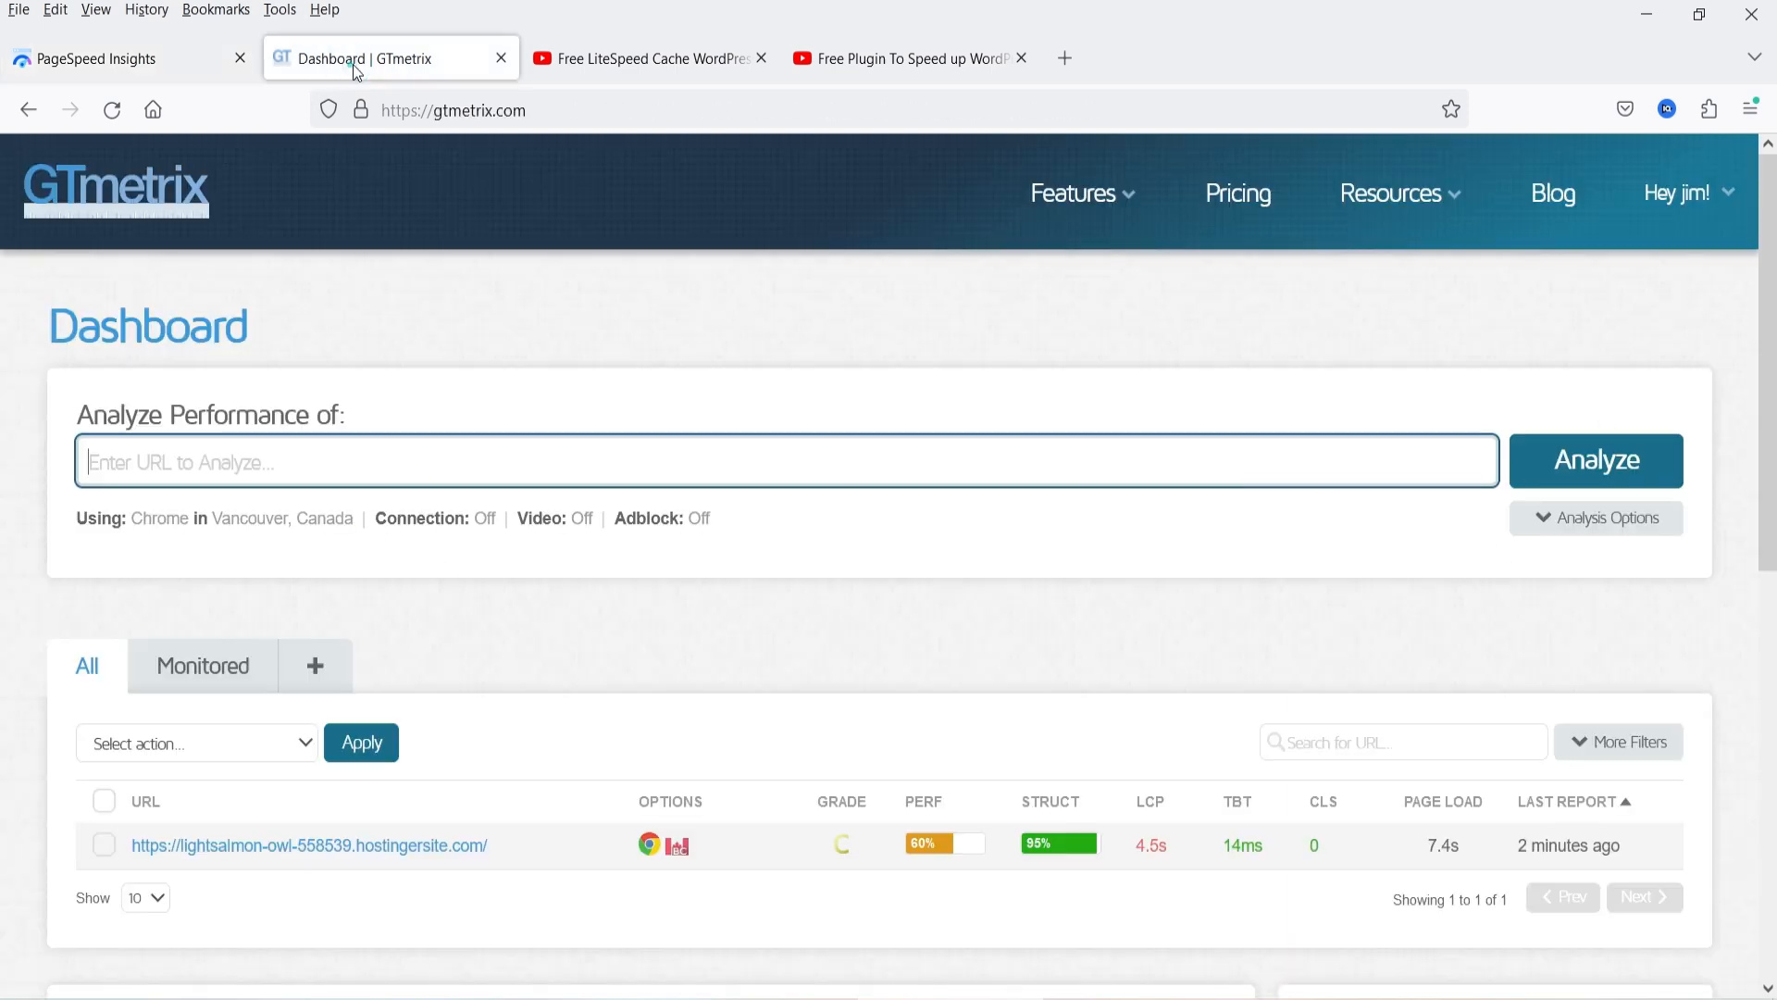
{"action": "left_click", "coordinate": [182, 450]}
{"action": "key", "text": "ctrl+v"}
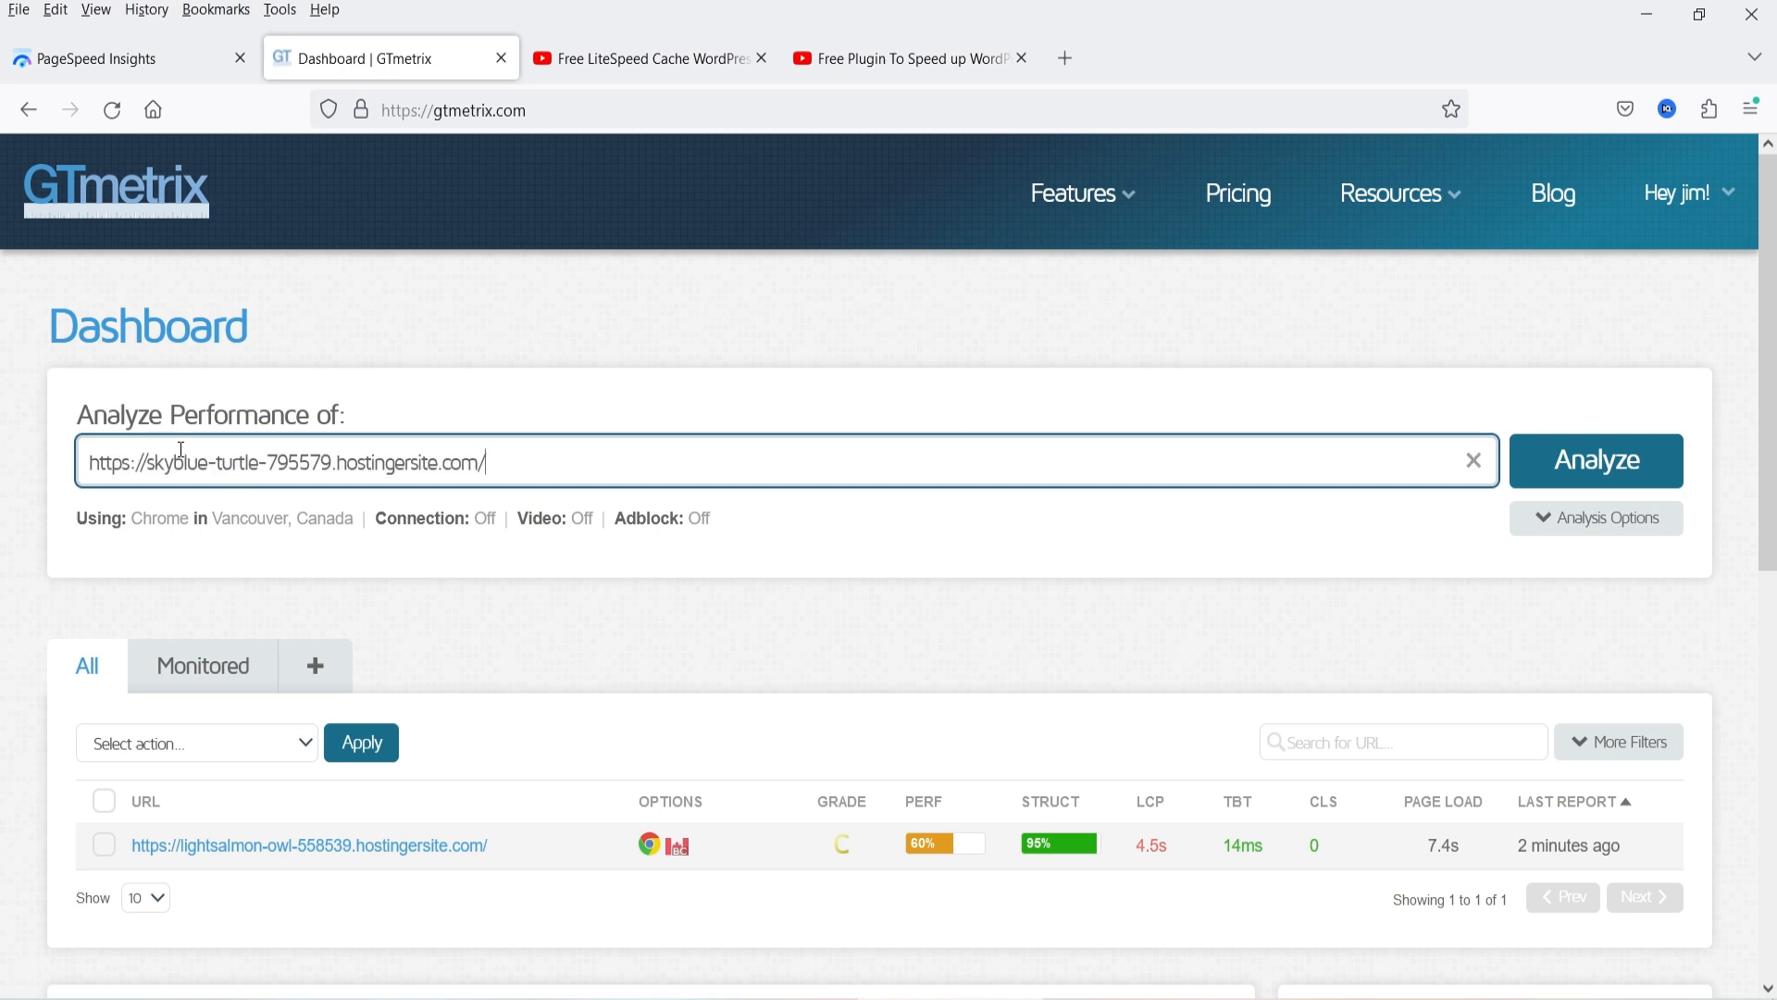
{"action": "left_click", "coordinate": [1585, 467]}
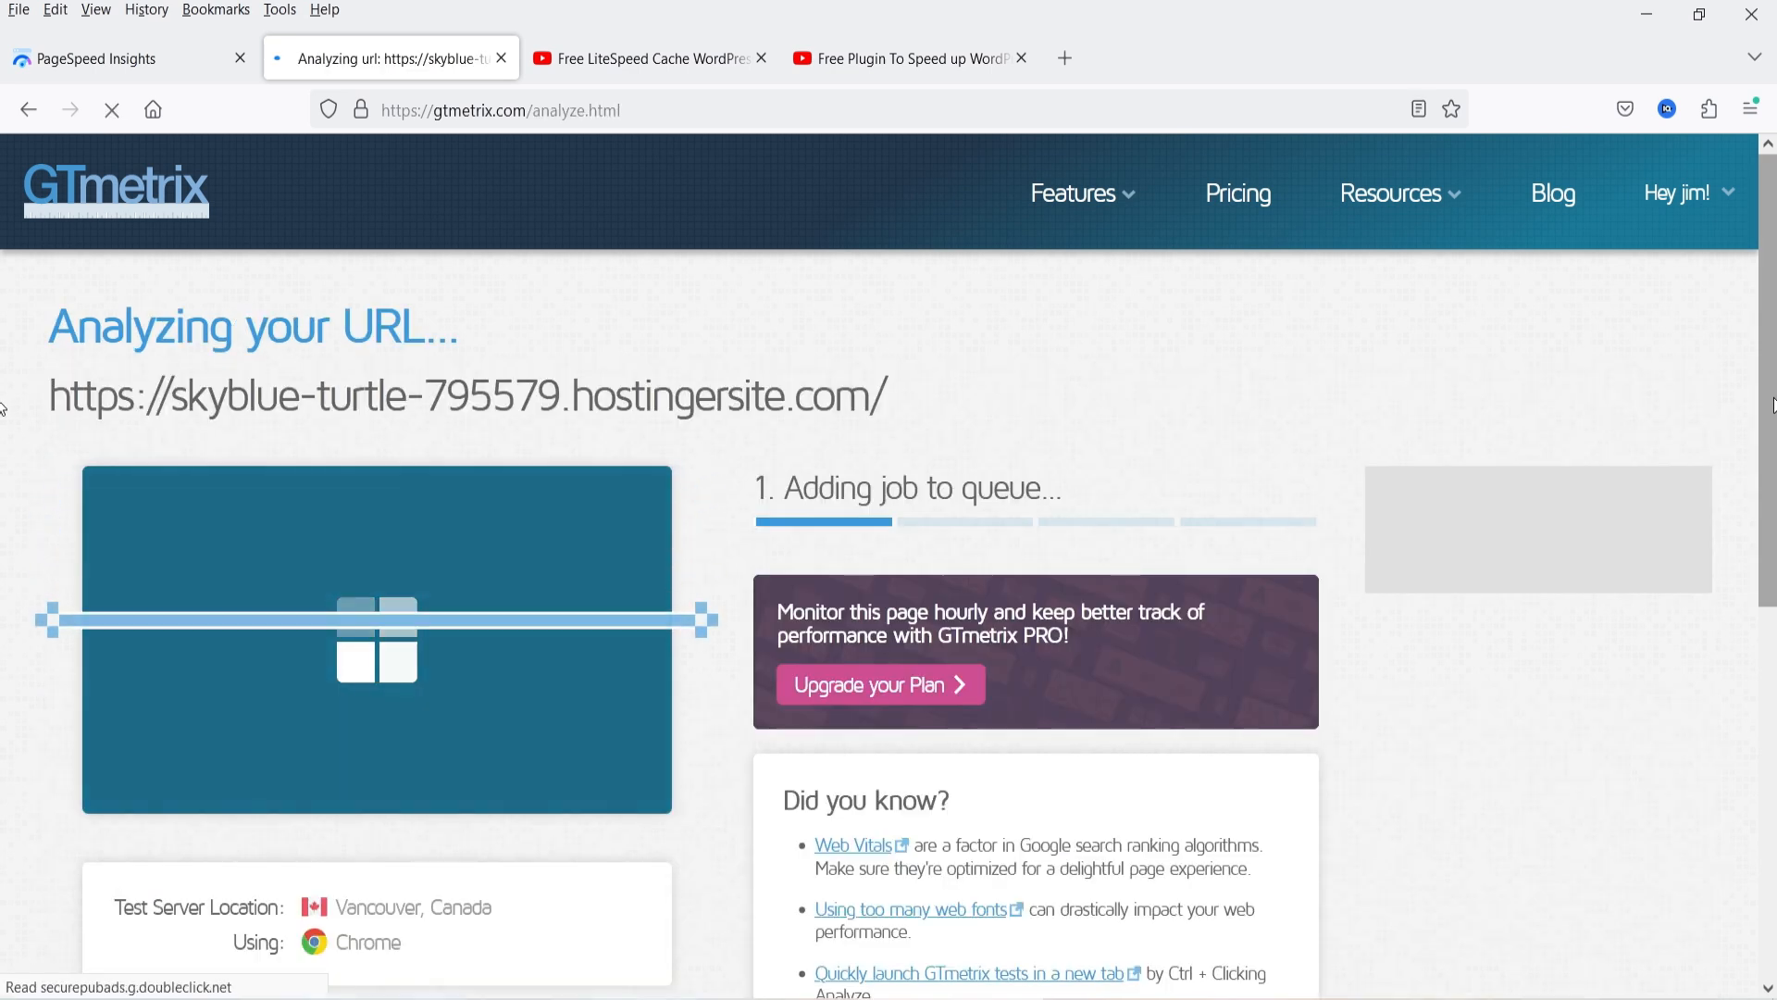
Examine the site's PageSpeed Insights scores for mobile and desktop and its GTmetrix performance report
{"action": "key", "text": "ctrl+Tab"}
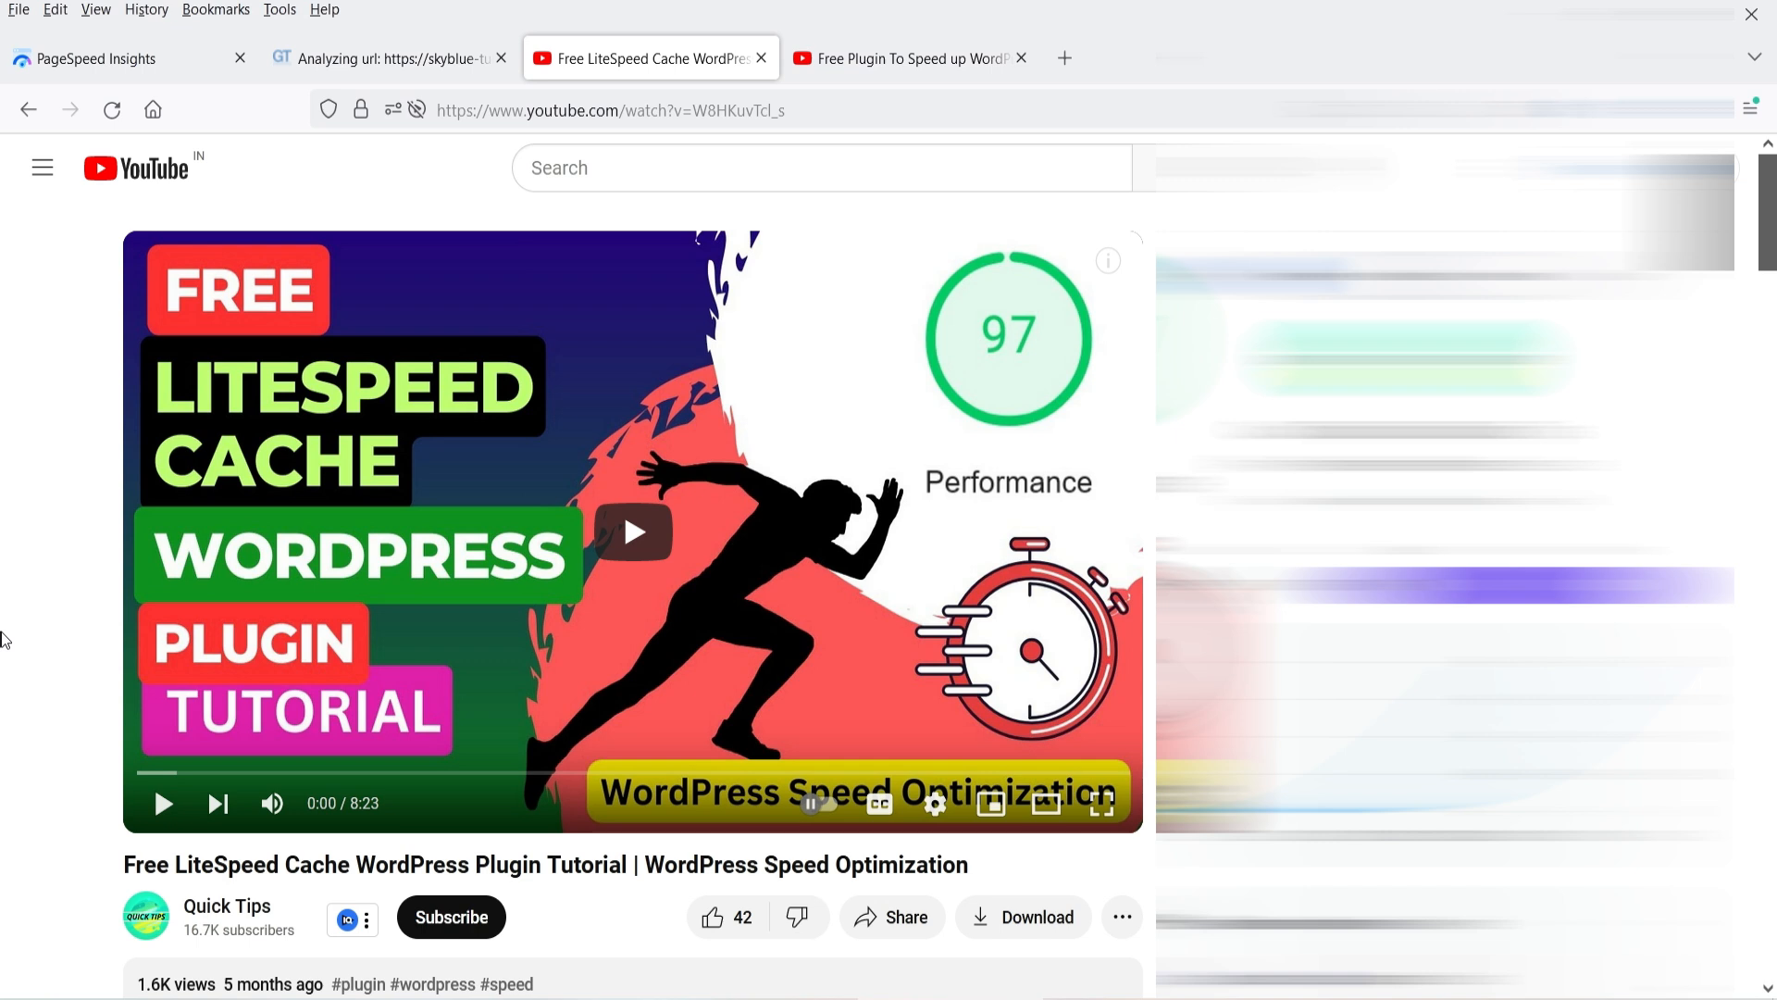
{"action": "key", "text": "ctrl+Tab"}
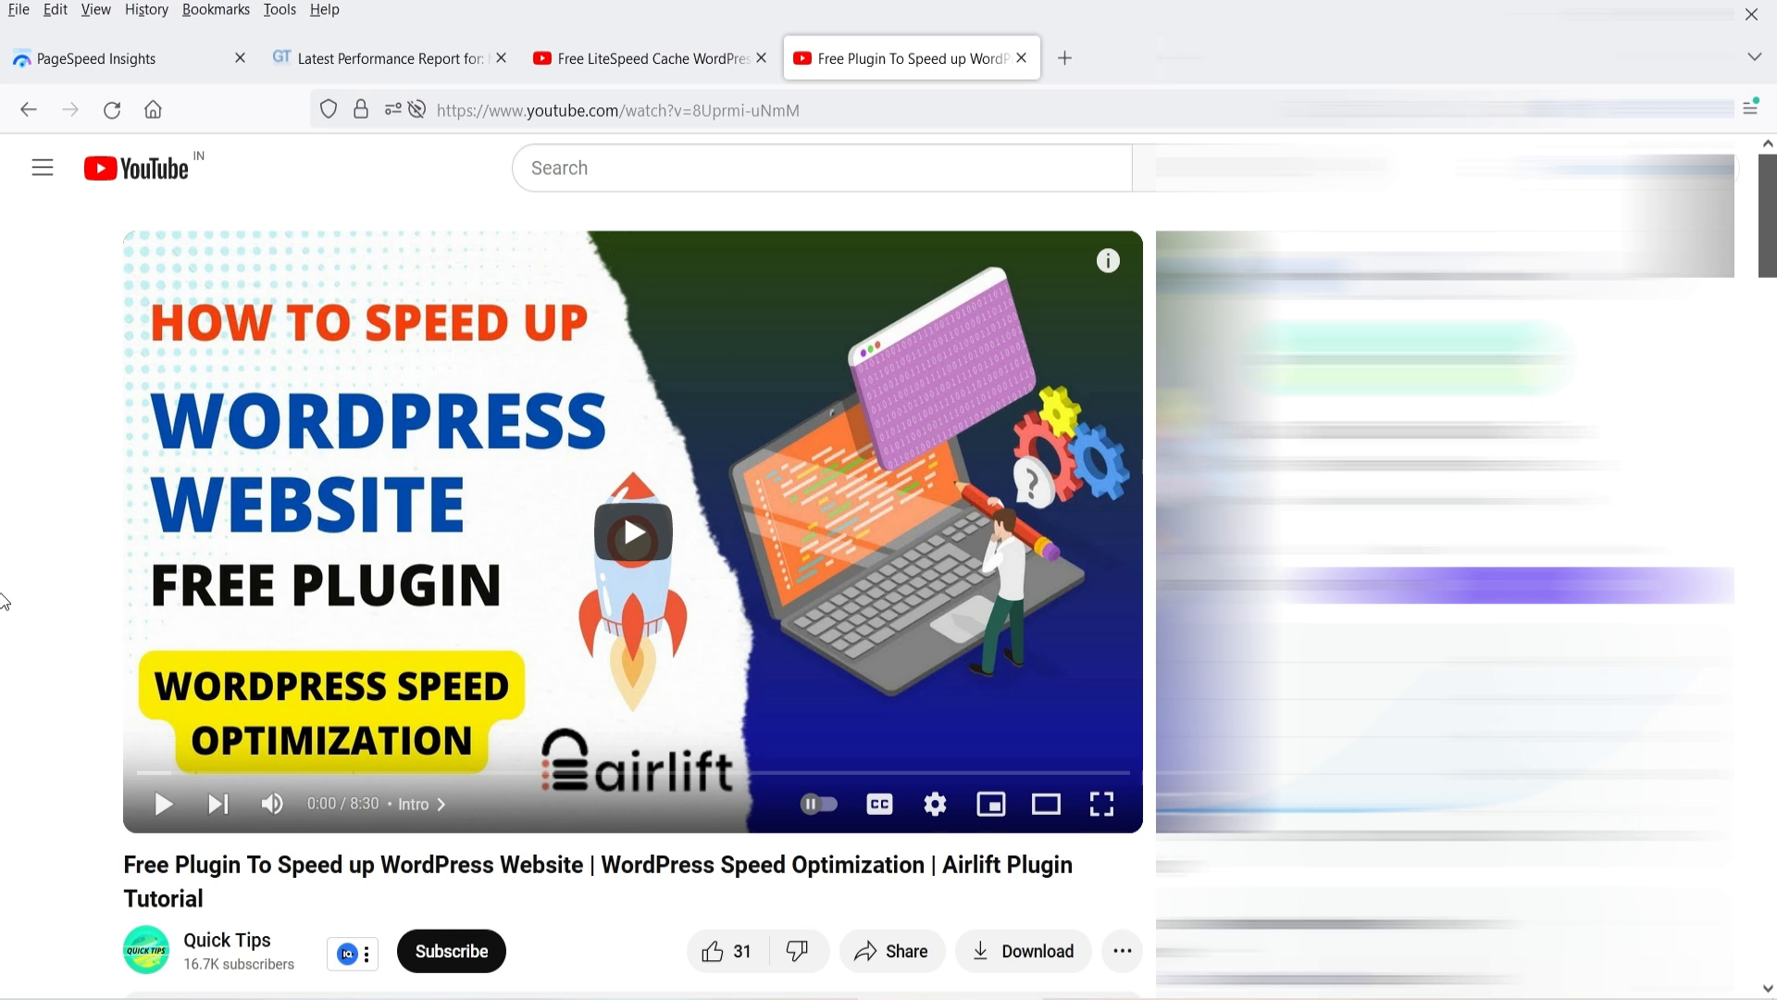
{"action": "left_click", "coordinate": [108, 58]}
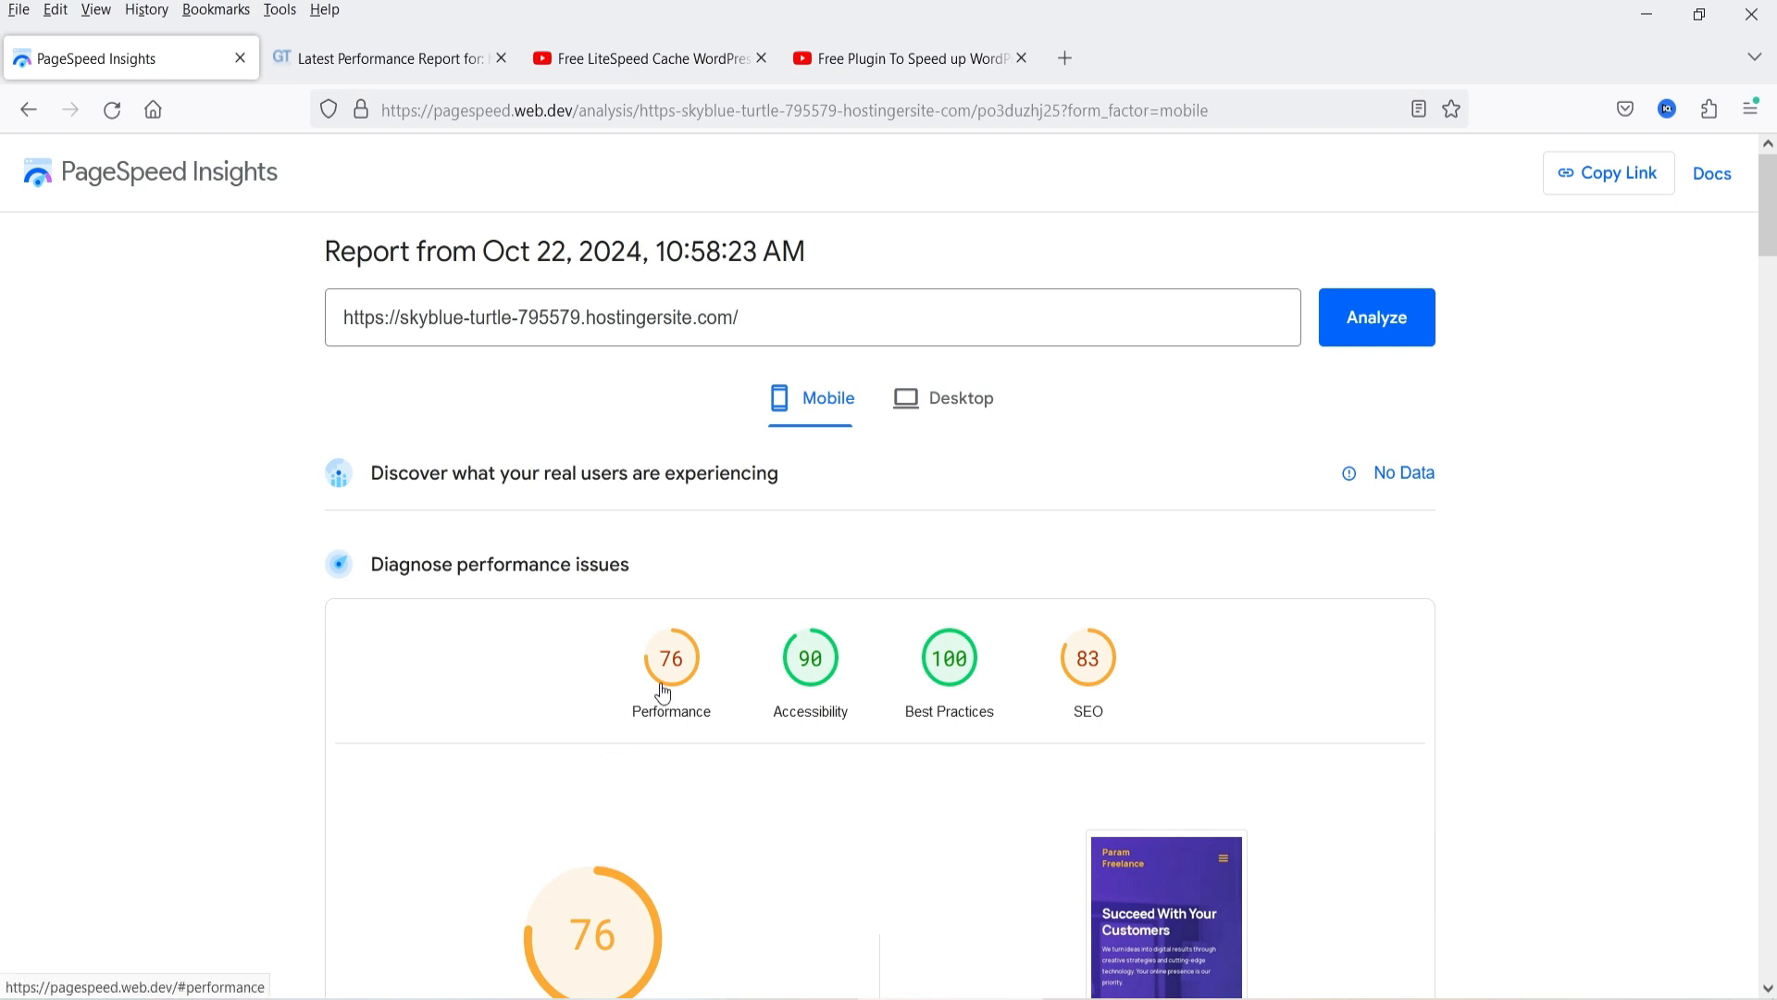
{"action": "left_click", "coordinate": [954, 397]}
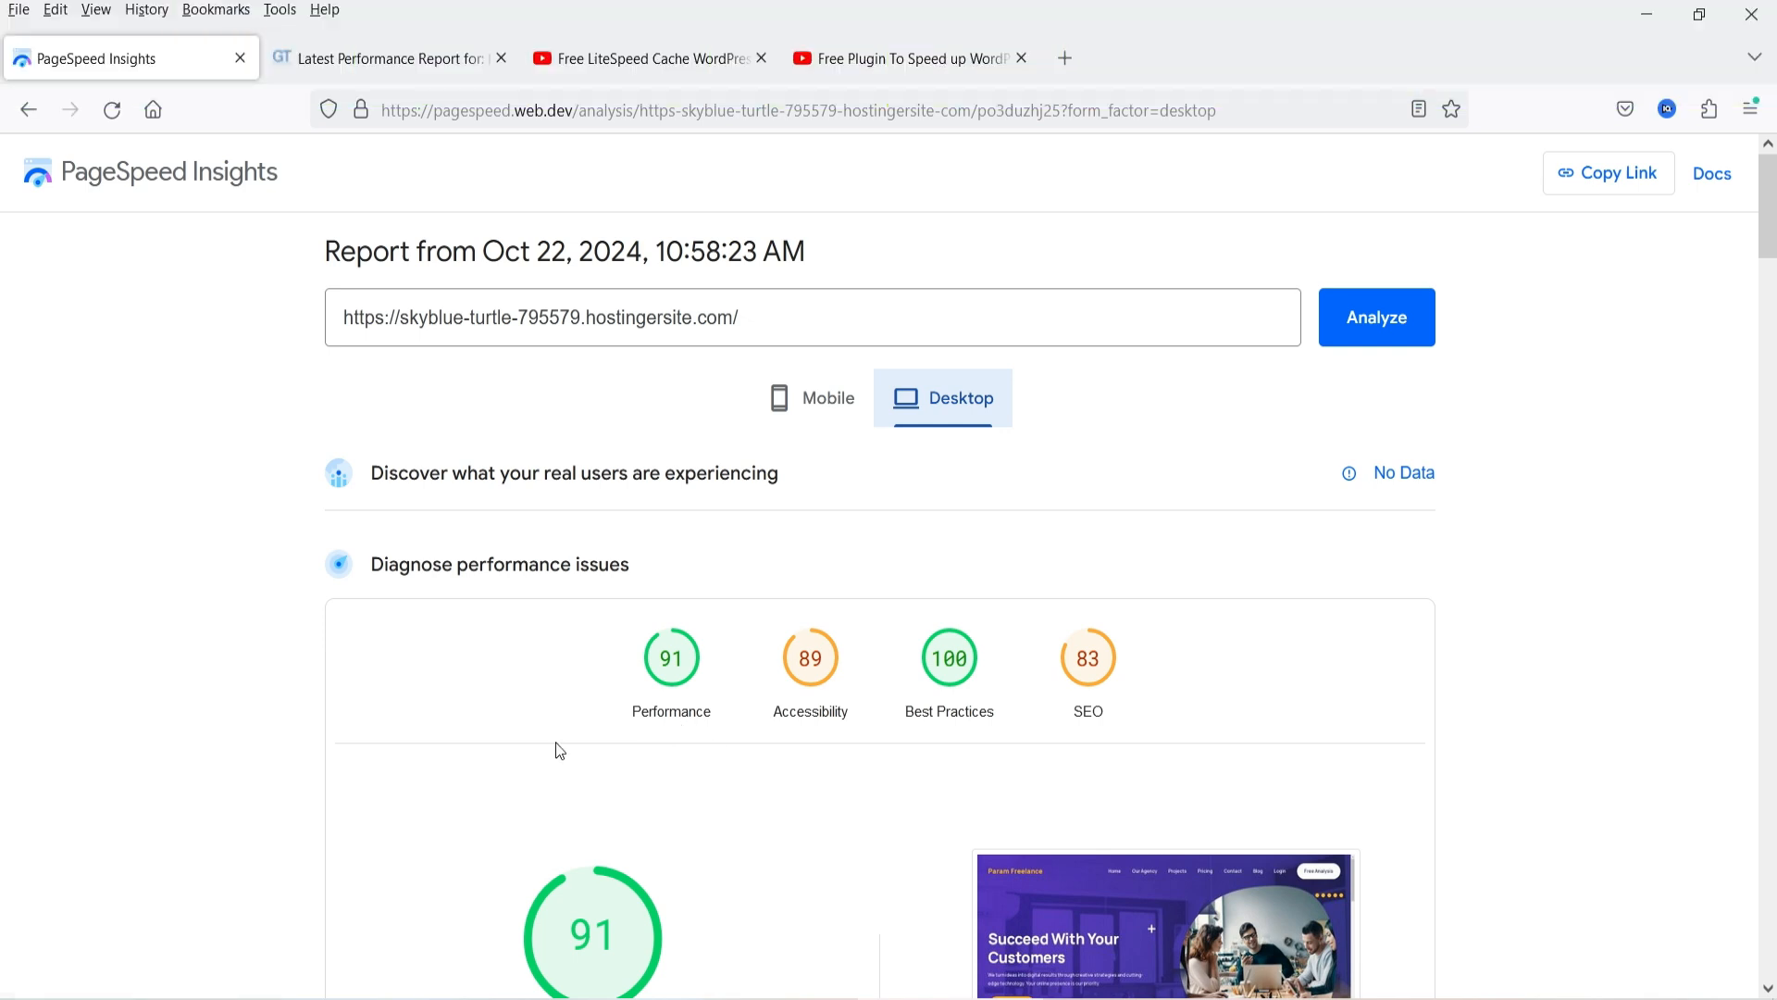
{"action": "left_click", "coordinate": [398, 58]}
{"action": "scroll", "coordinate": [1067, 567], "scroll_direction": "down", "scroll_amount": 3}
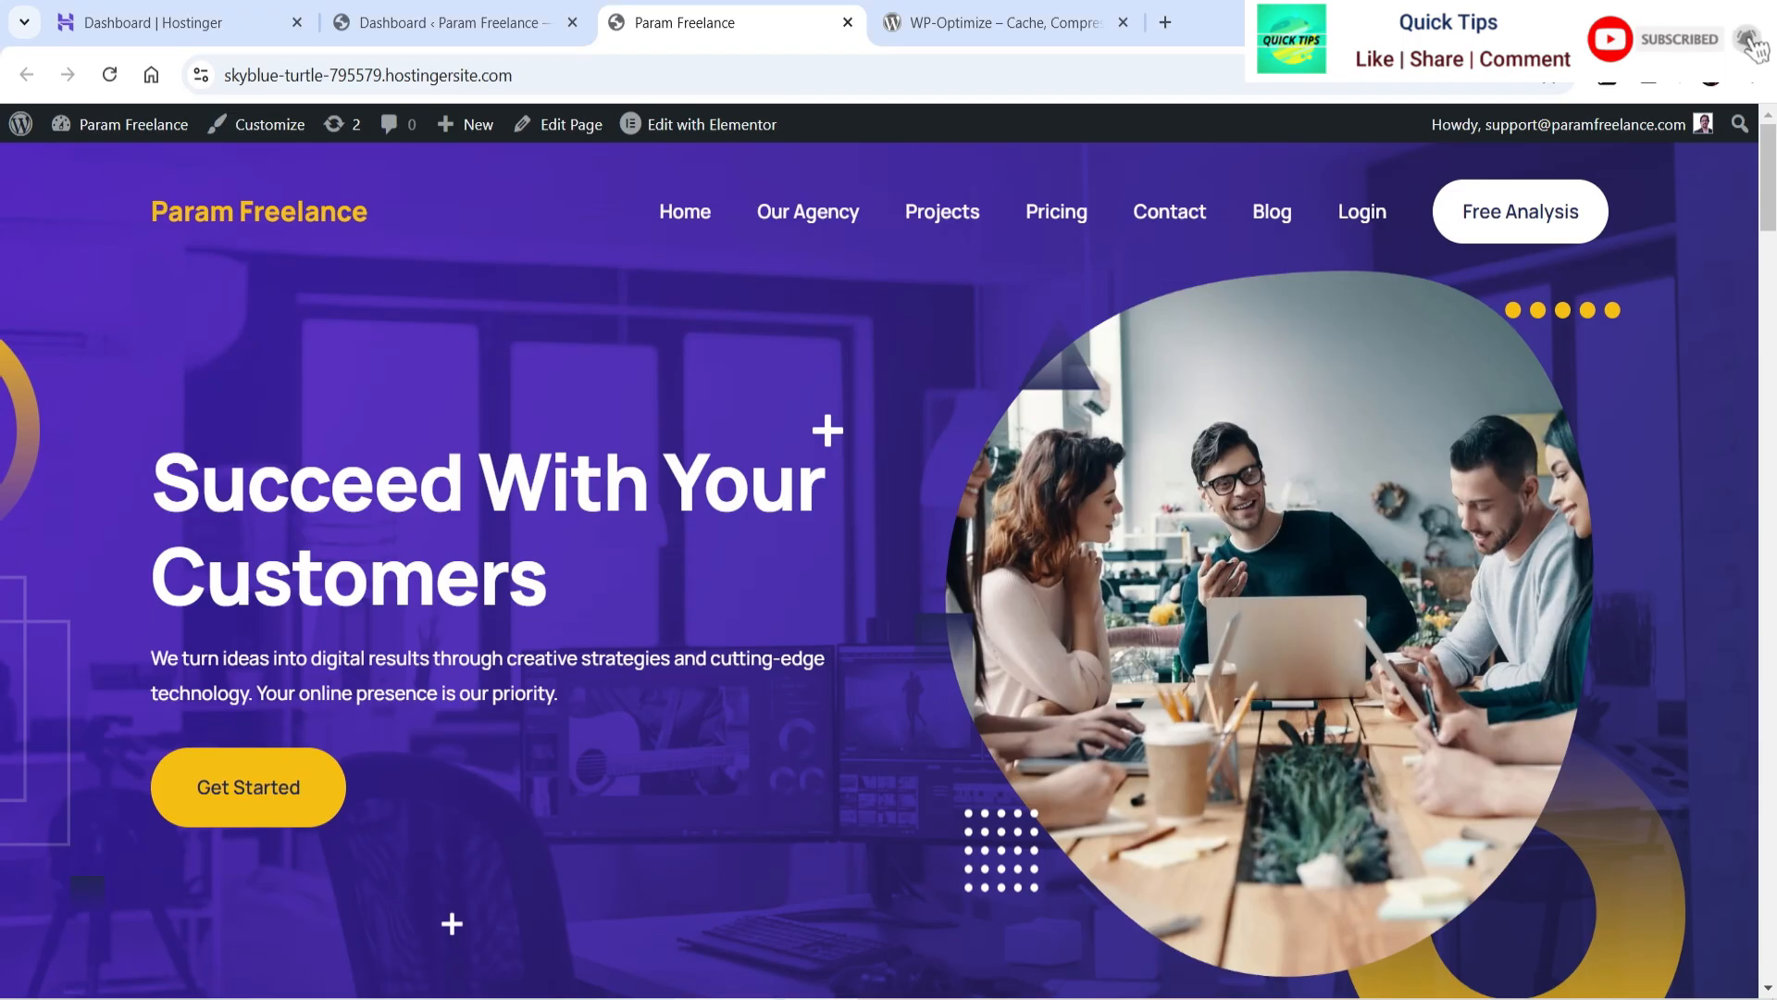
Search for "wp optimize" among the WordPress plugins to add and install WP-Optimize
{"action": "left_click", "coordinate": [463, 23]}
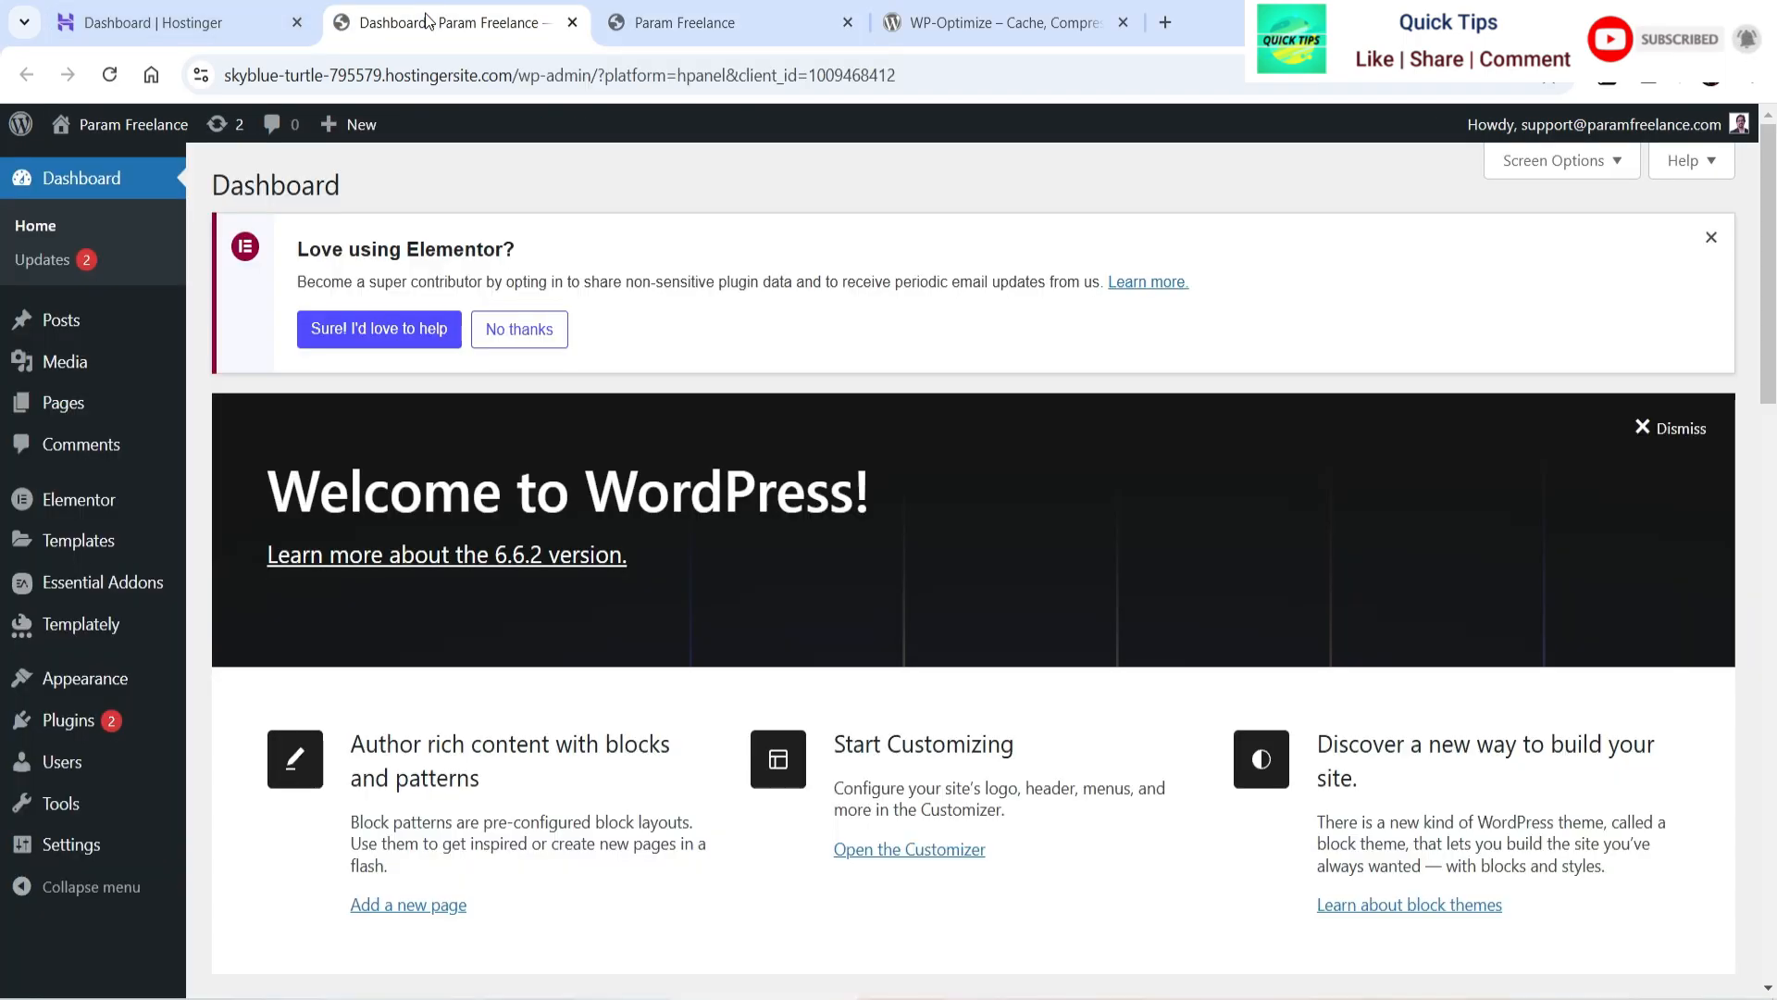
{"action": "left_click", "coordinate": [278, 758]}
{"action": "left_click", "coordinate": [1439, 255]}
{"action": "type", "text": "wp optim"}
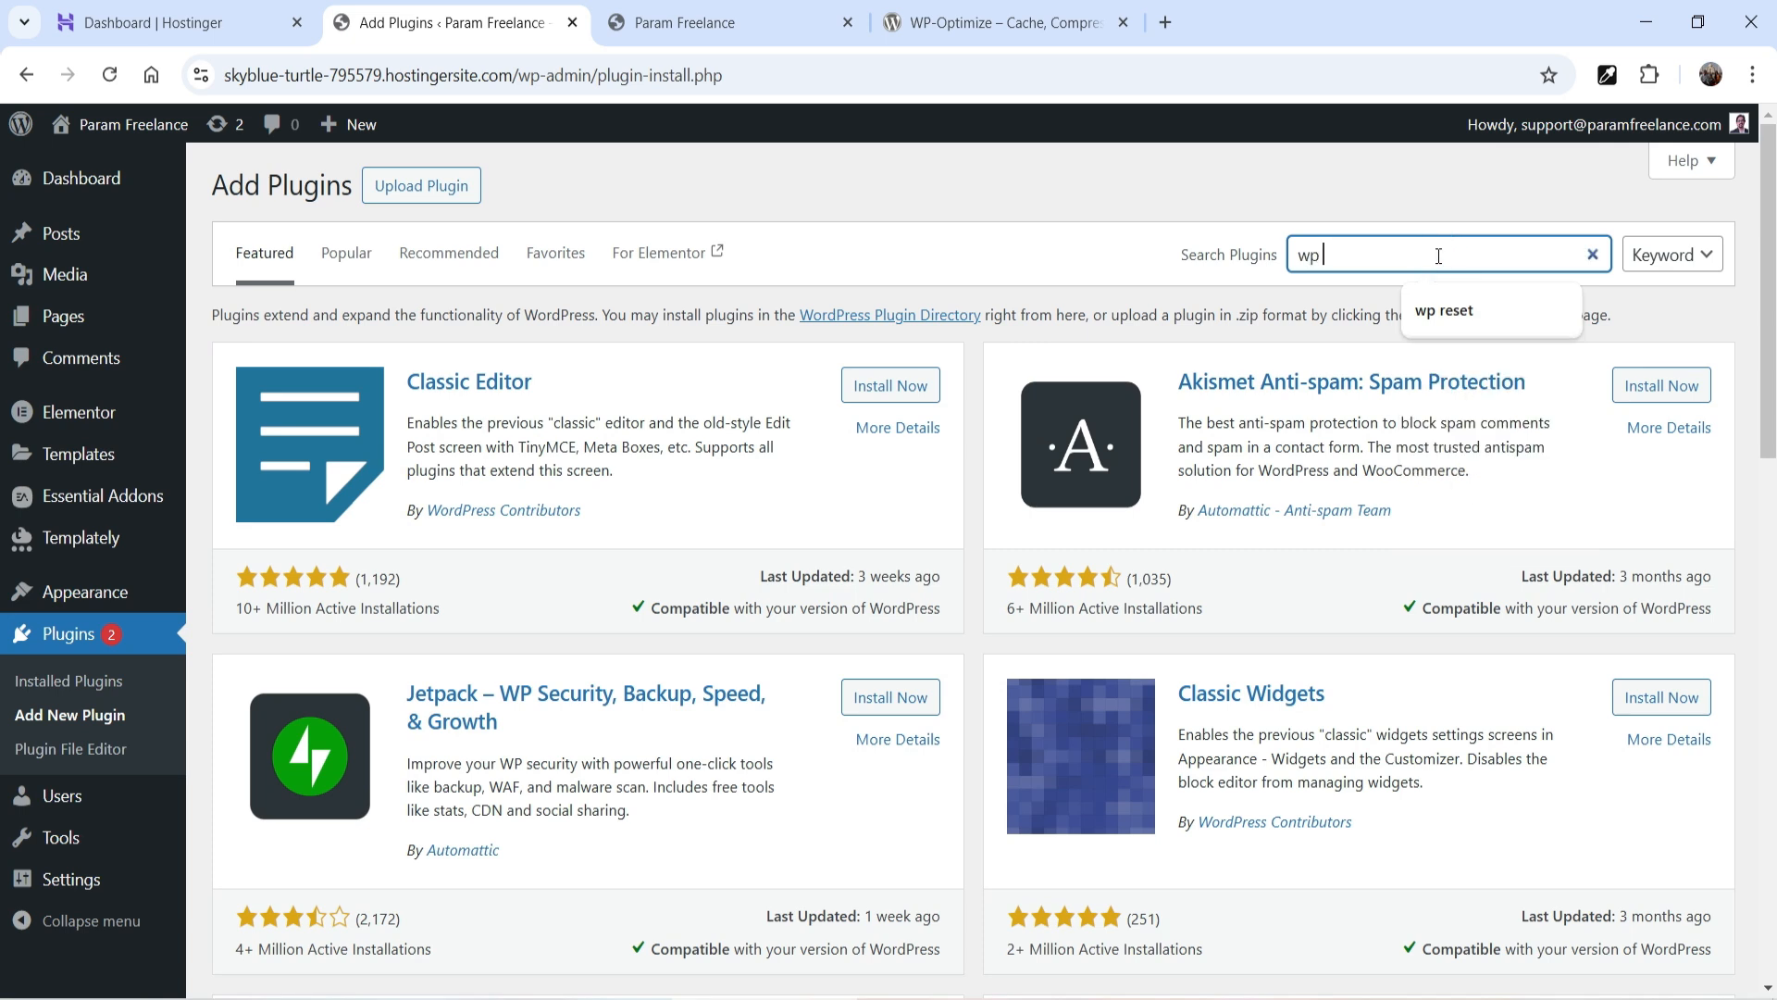
{"action": "type", "text": "ize"}
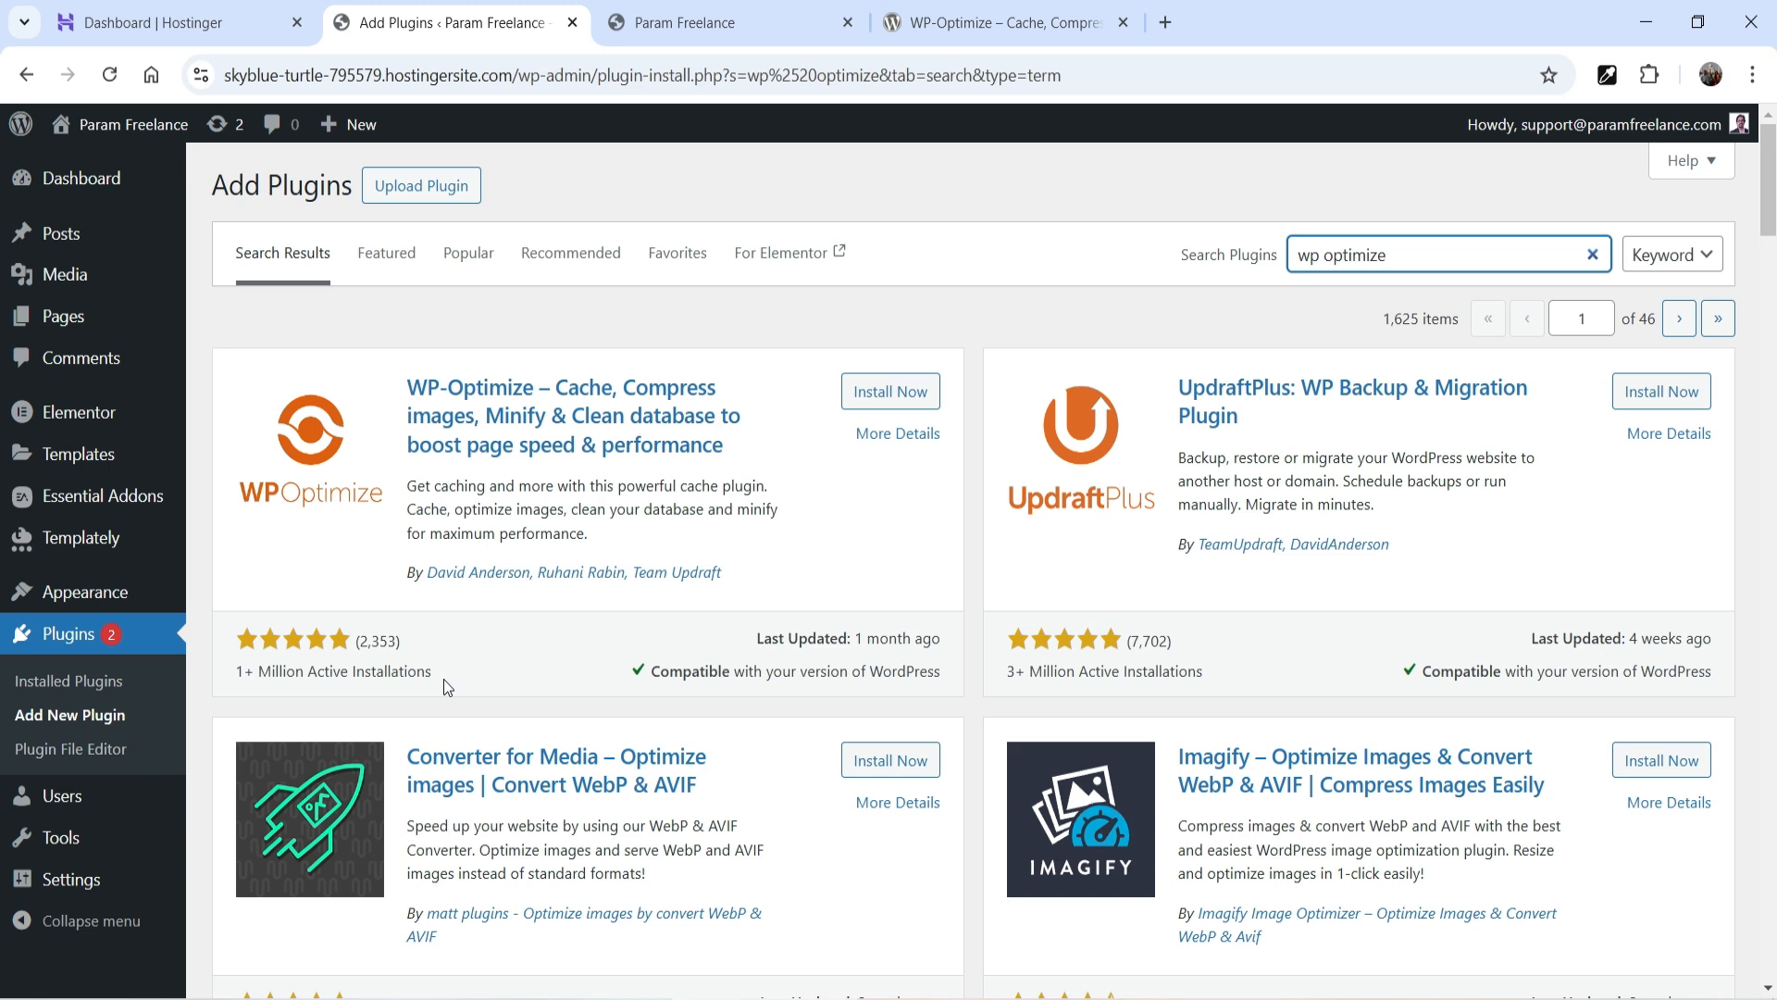
{"action": "left_click", "coordinate": [903, 393]}
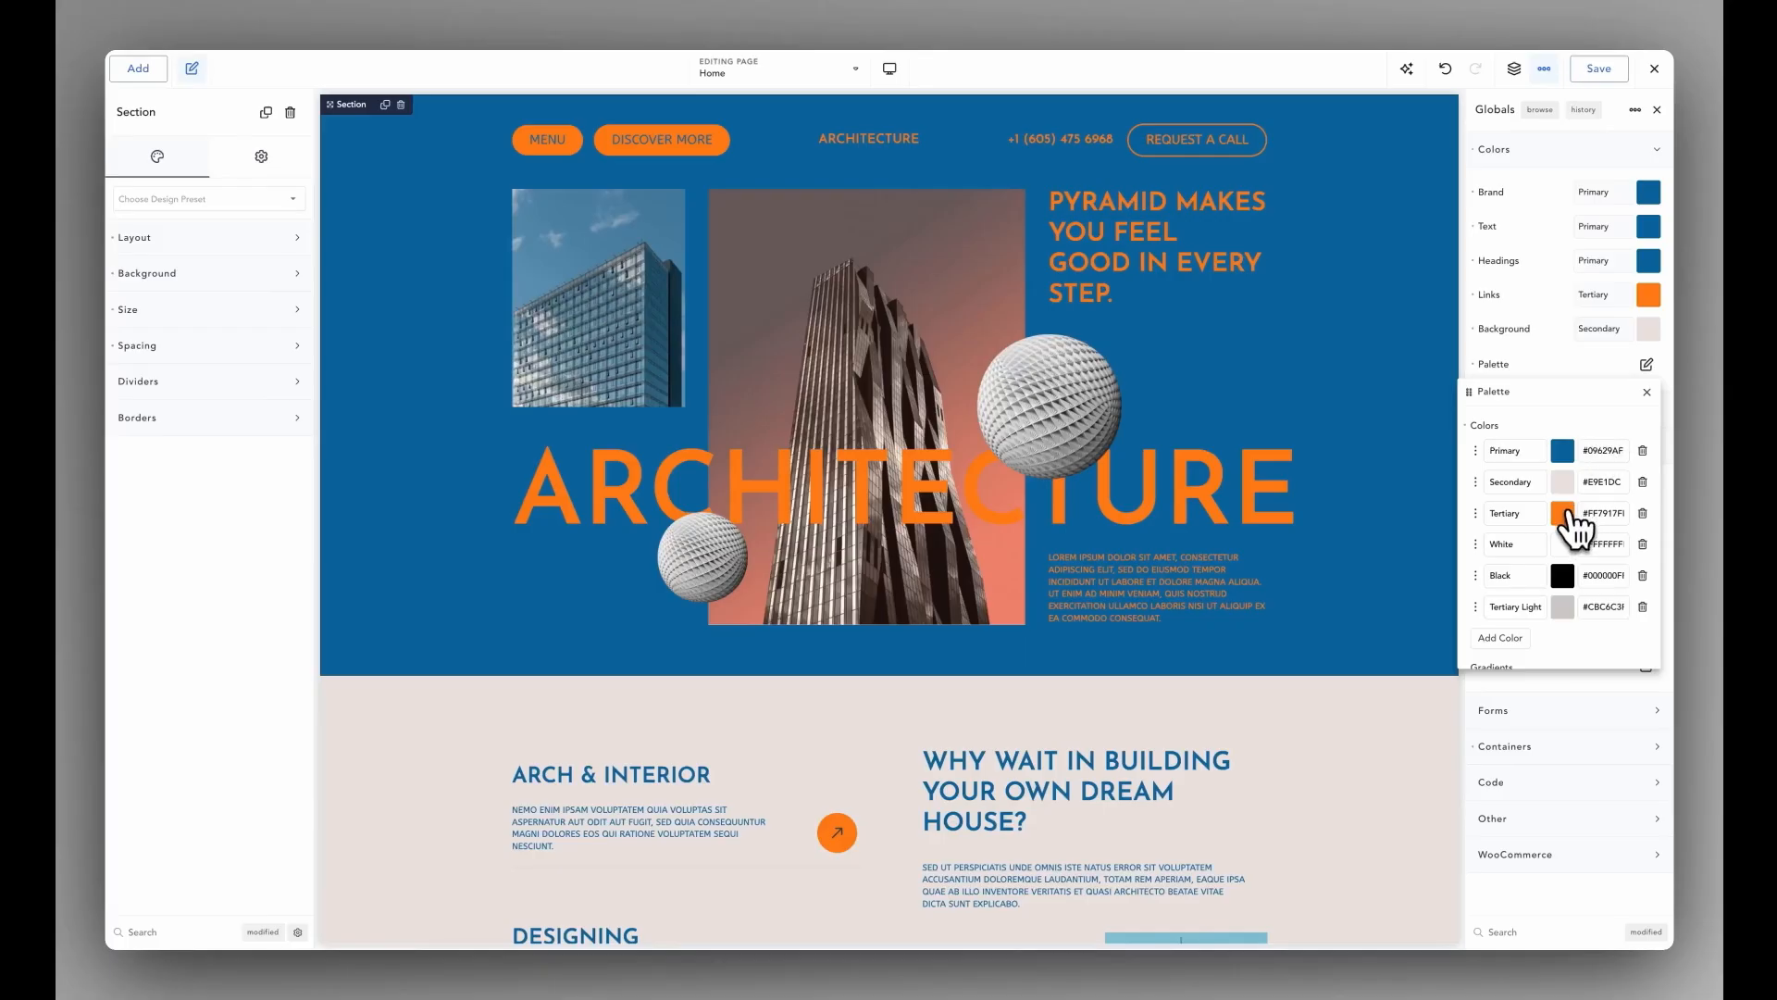
Change the global palette's Tertiary color to light beige (#E0C5B0) and adjust the Primary color in Breakdance
{"action": "left_click", "coordinate": [1565, 514]}
{"action": "left_click_drag", "start_coordinate": [1554, 555], "coordinate": [1448, 572]}
{"action": "left_click", "coordinate": [1514, 276]}
{"action": "left_click_drag", "start_coordinate": [1519, 441], "coordinate": [1530, 477]}
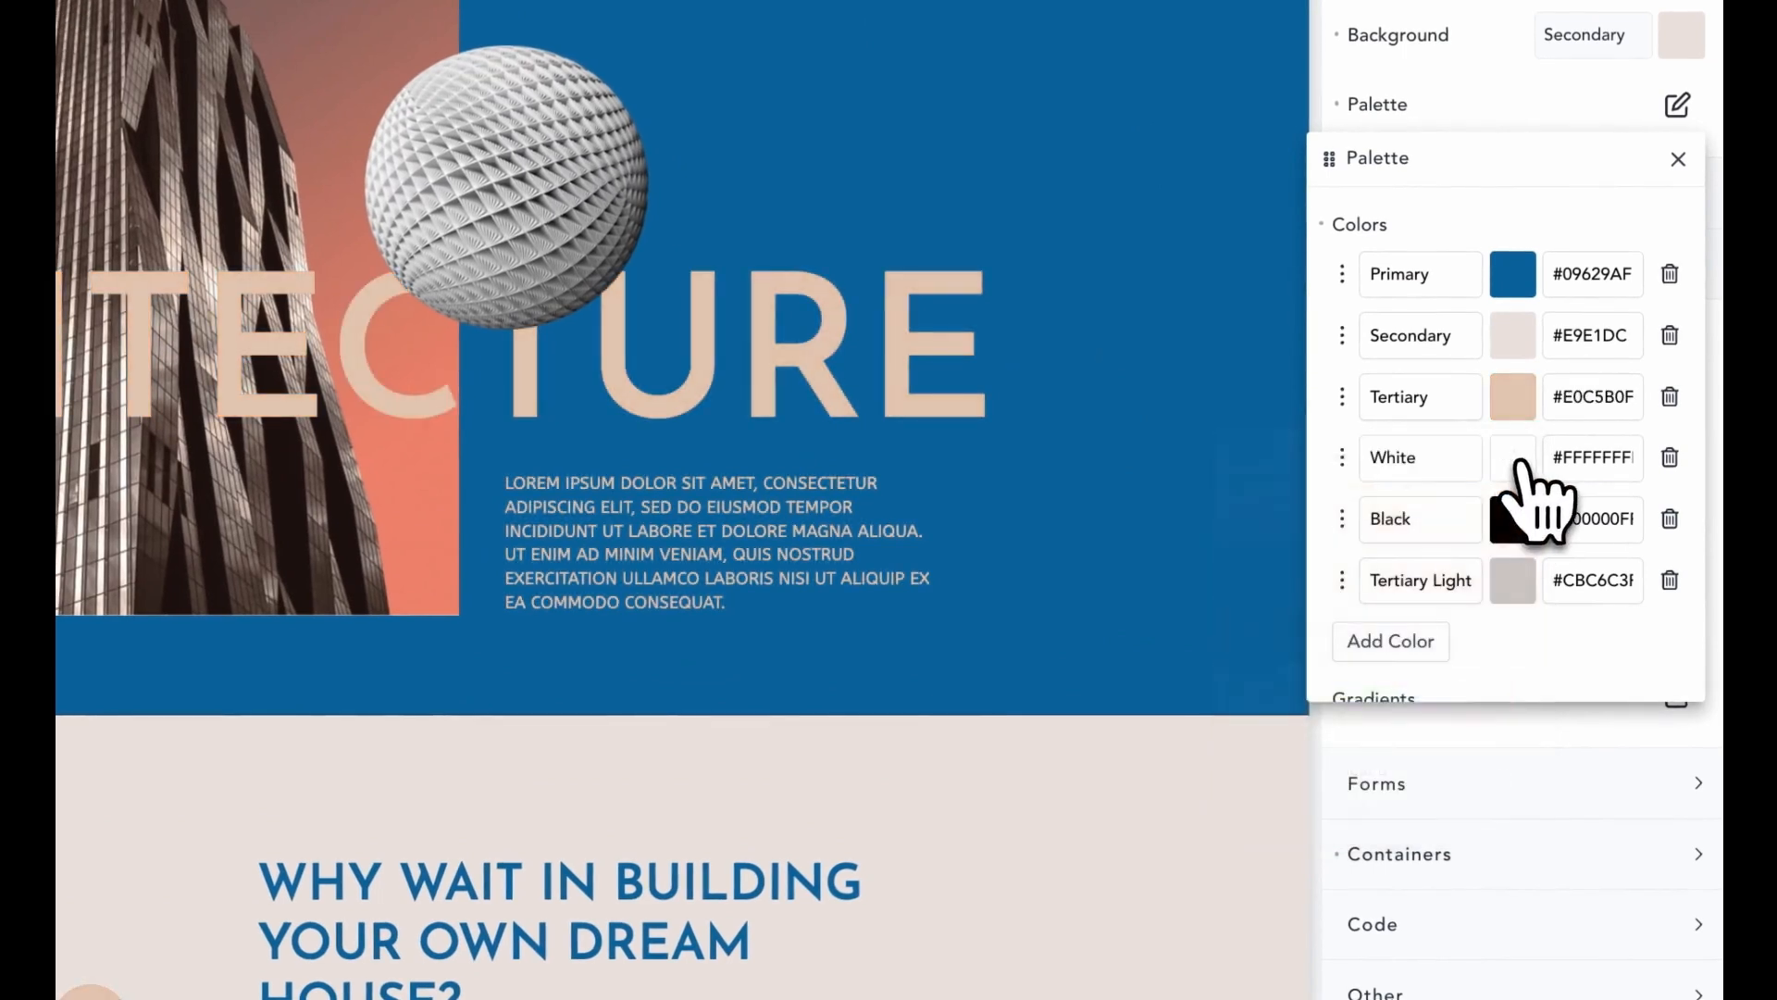
{"action": "left_click_drag", "start_coordinate": [1562, 536], "coordinate": [1453, 572]}
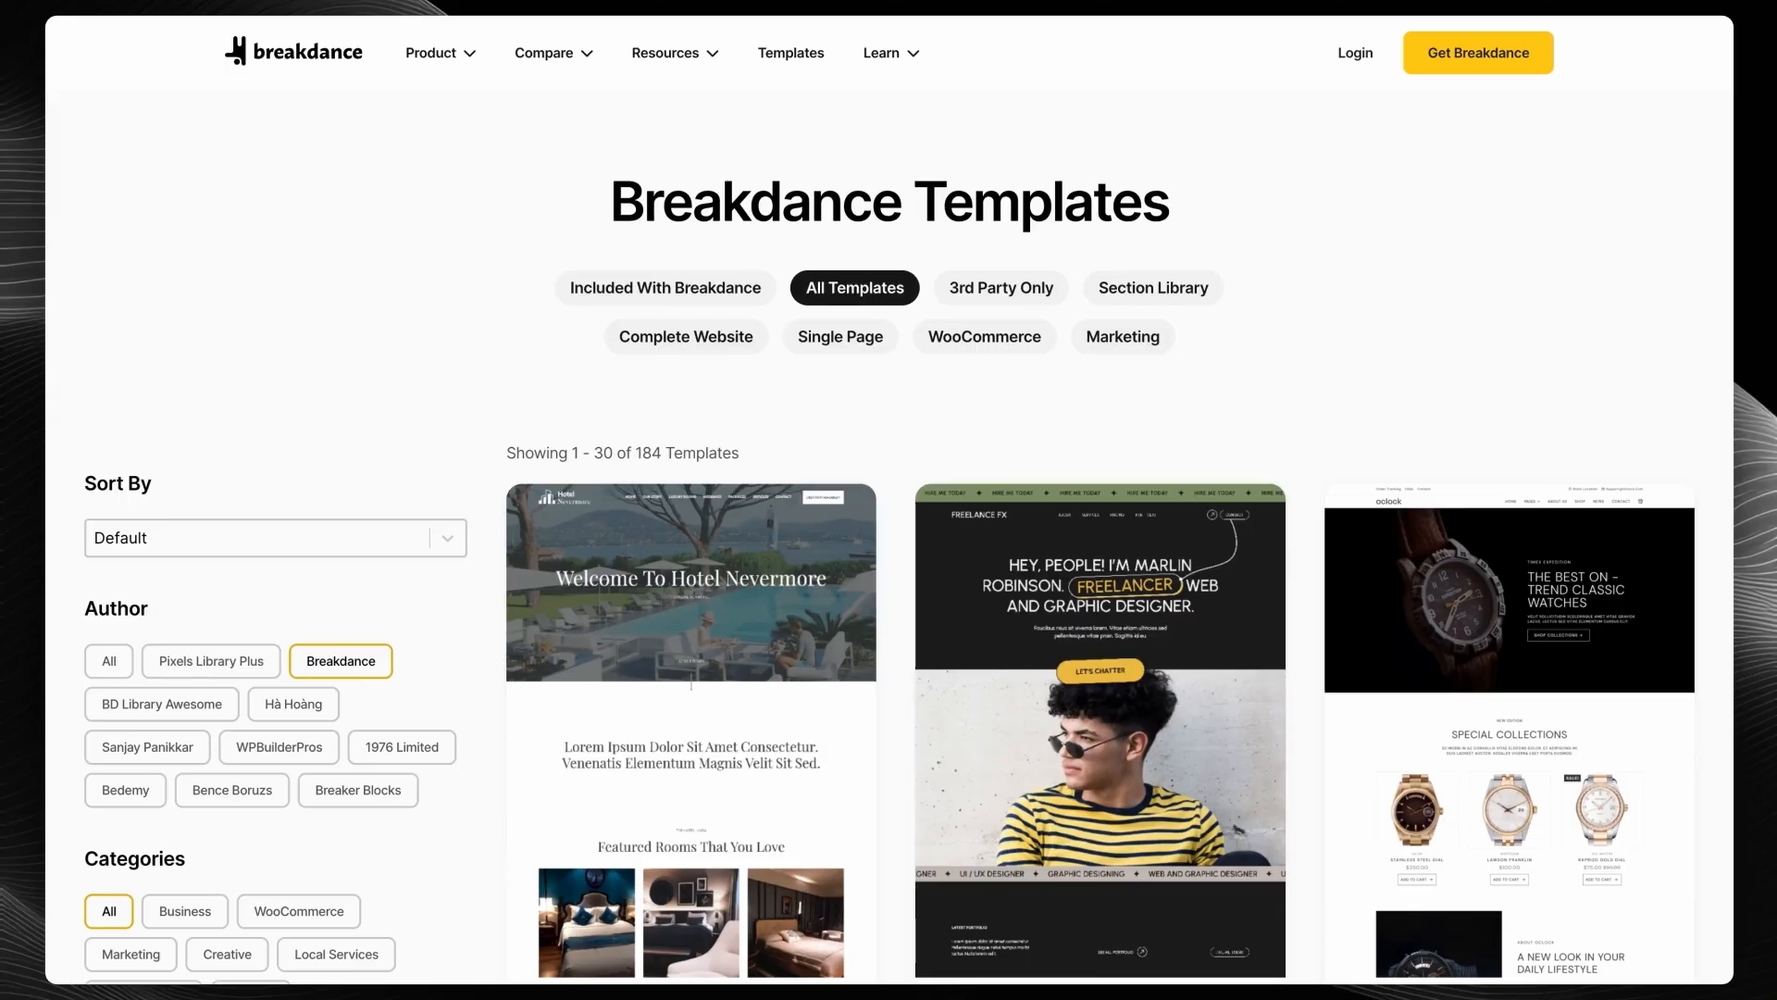
Browse the Breakdance template gallery filtered to templates authored by Breakdance
{"action": "scroll", "coordinate": [1102, 500], "scroll_direction": "down", "scroll_amount": 15}
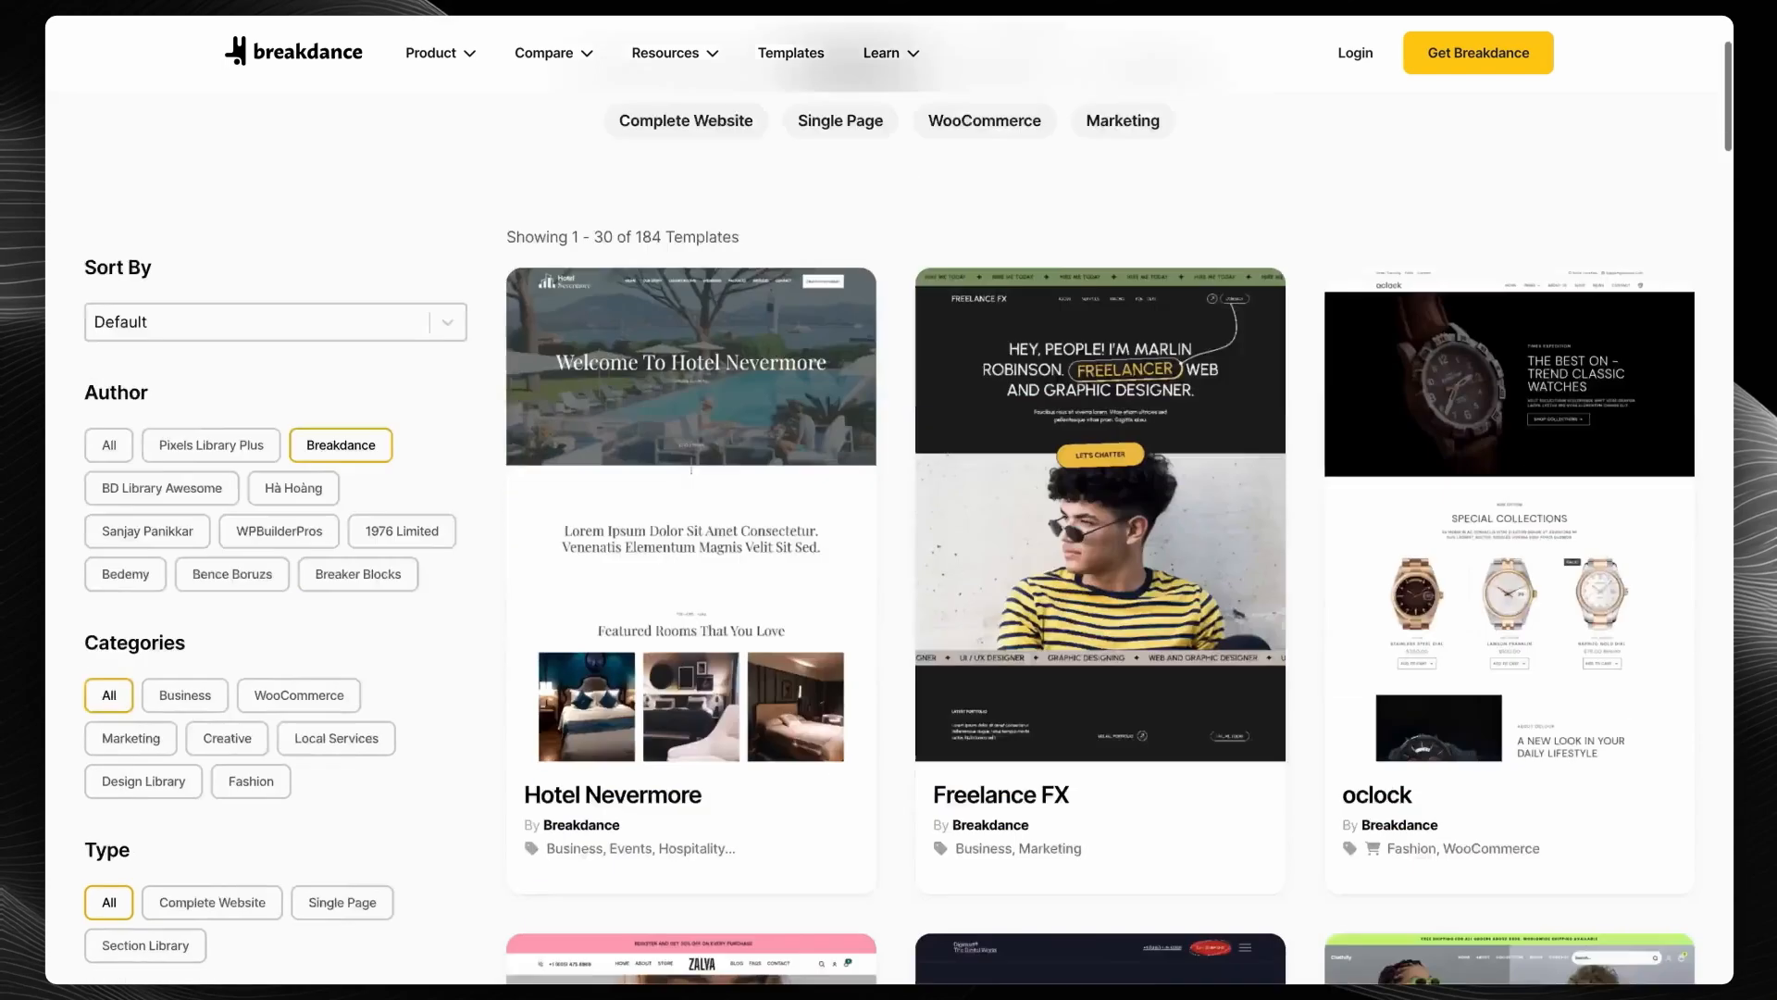
{"action": "scroll", "coordinate": [1102, 500], "scroll_direction": "down", "scroll_amount": 20}
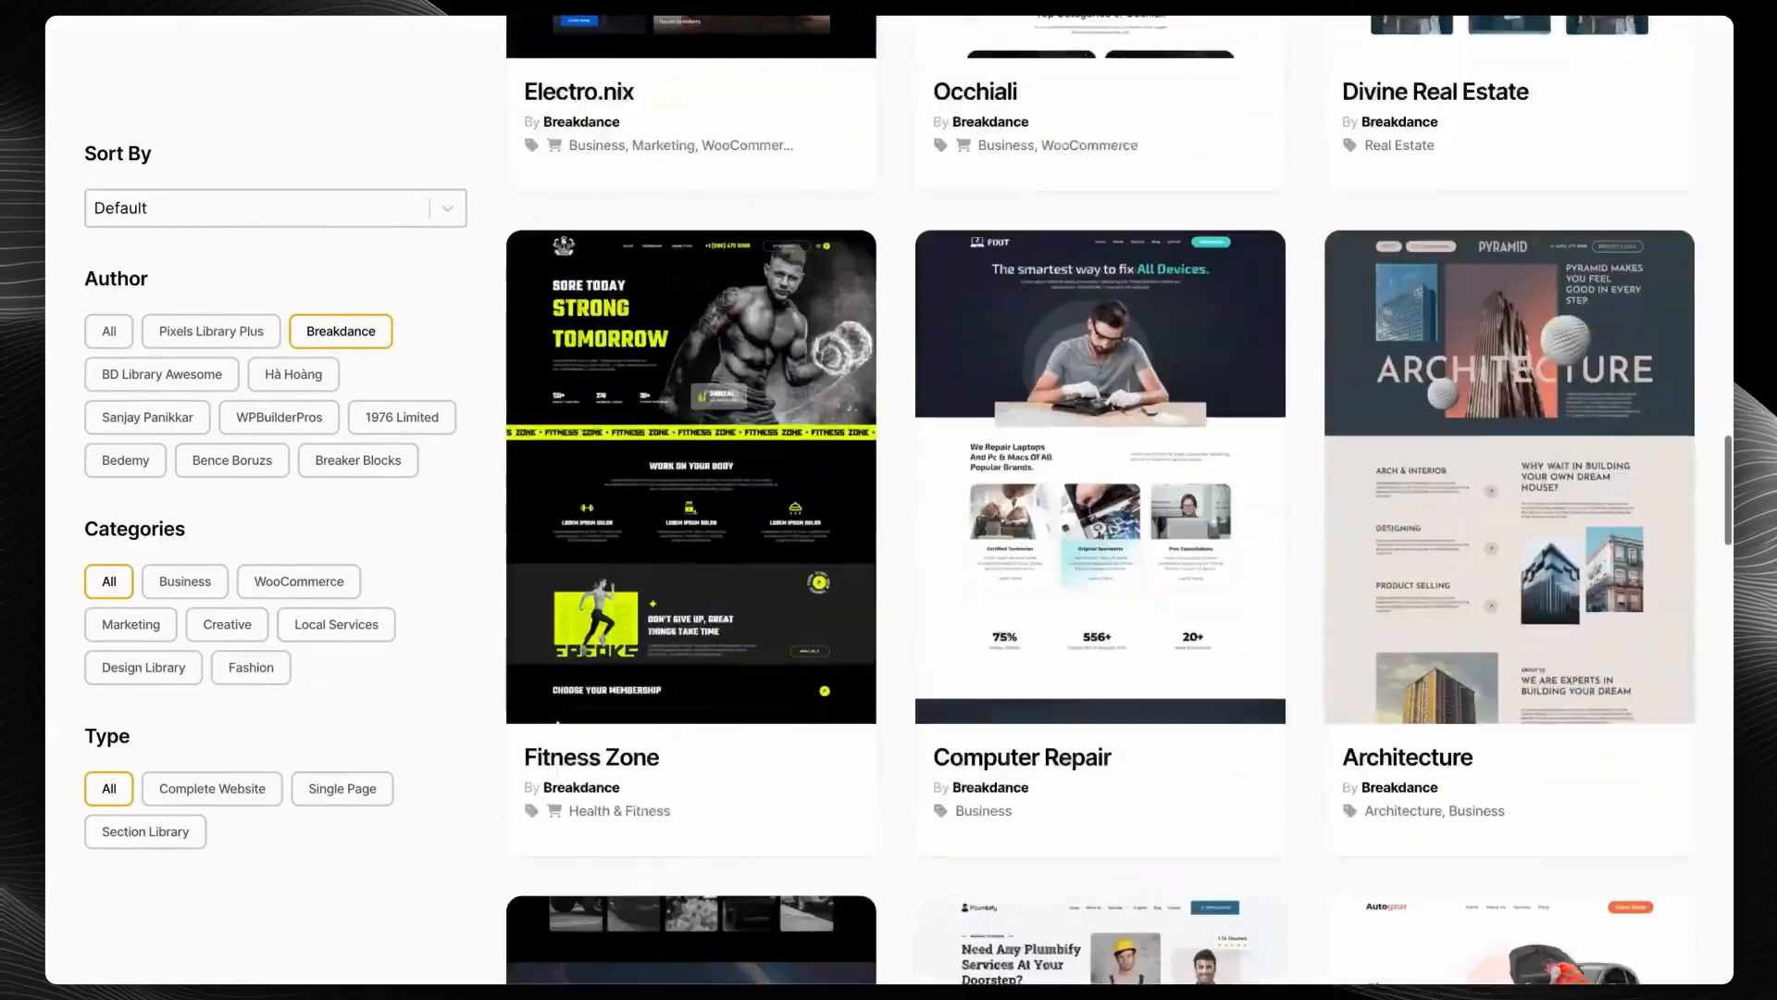
{"action": "scroll", "coordinate": [1101, 500], "scroll_direction": "down", "scroll_amount": 3}
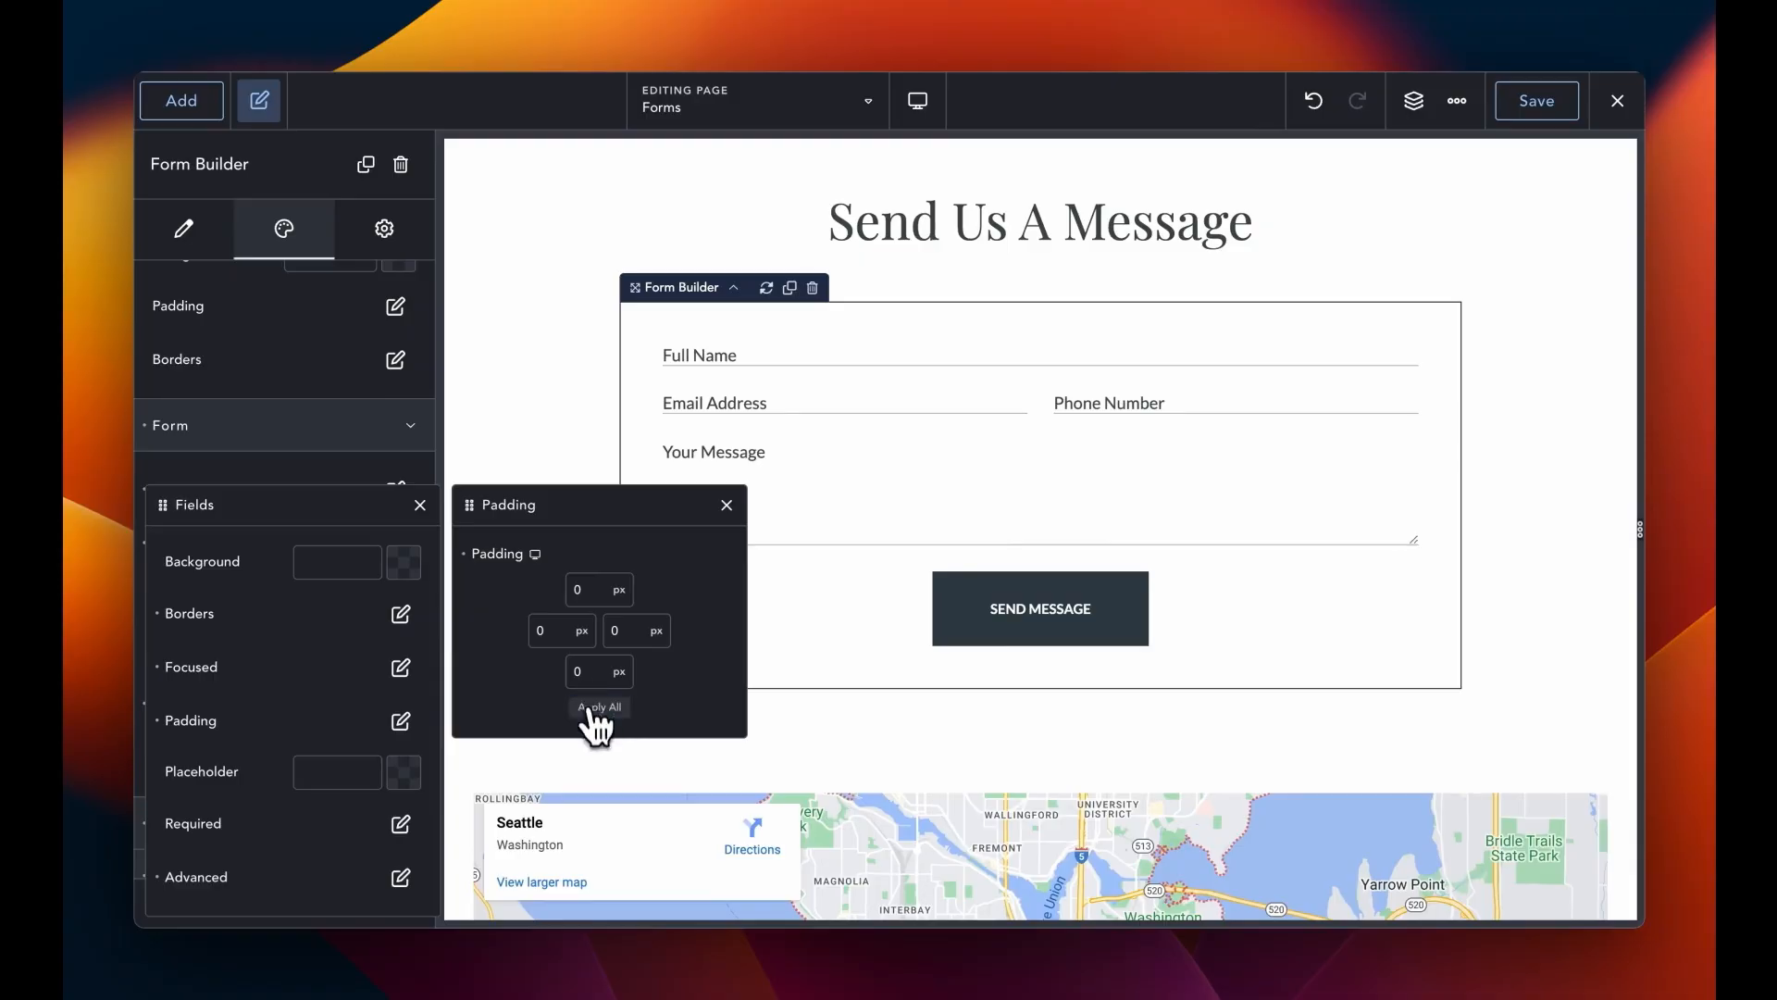
Set the bottom padding of the contact form's fields to 2 px
{"action": "left_click", "coordinate": [583, 671]}
{"action": "type", "text": "2"}
{"action": "left_click", "coordinate": [727, 505]}
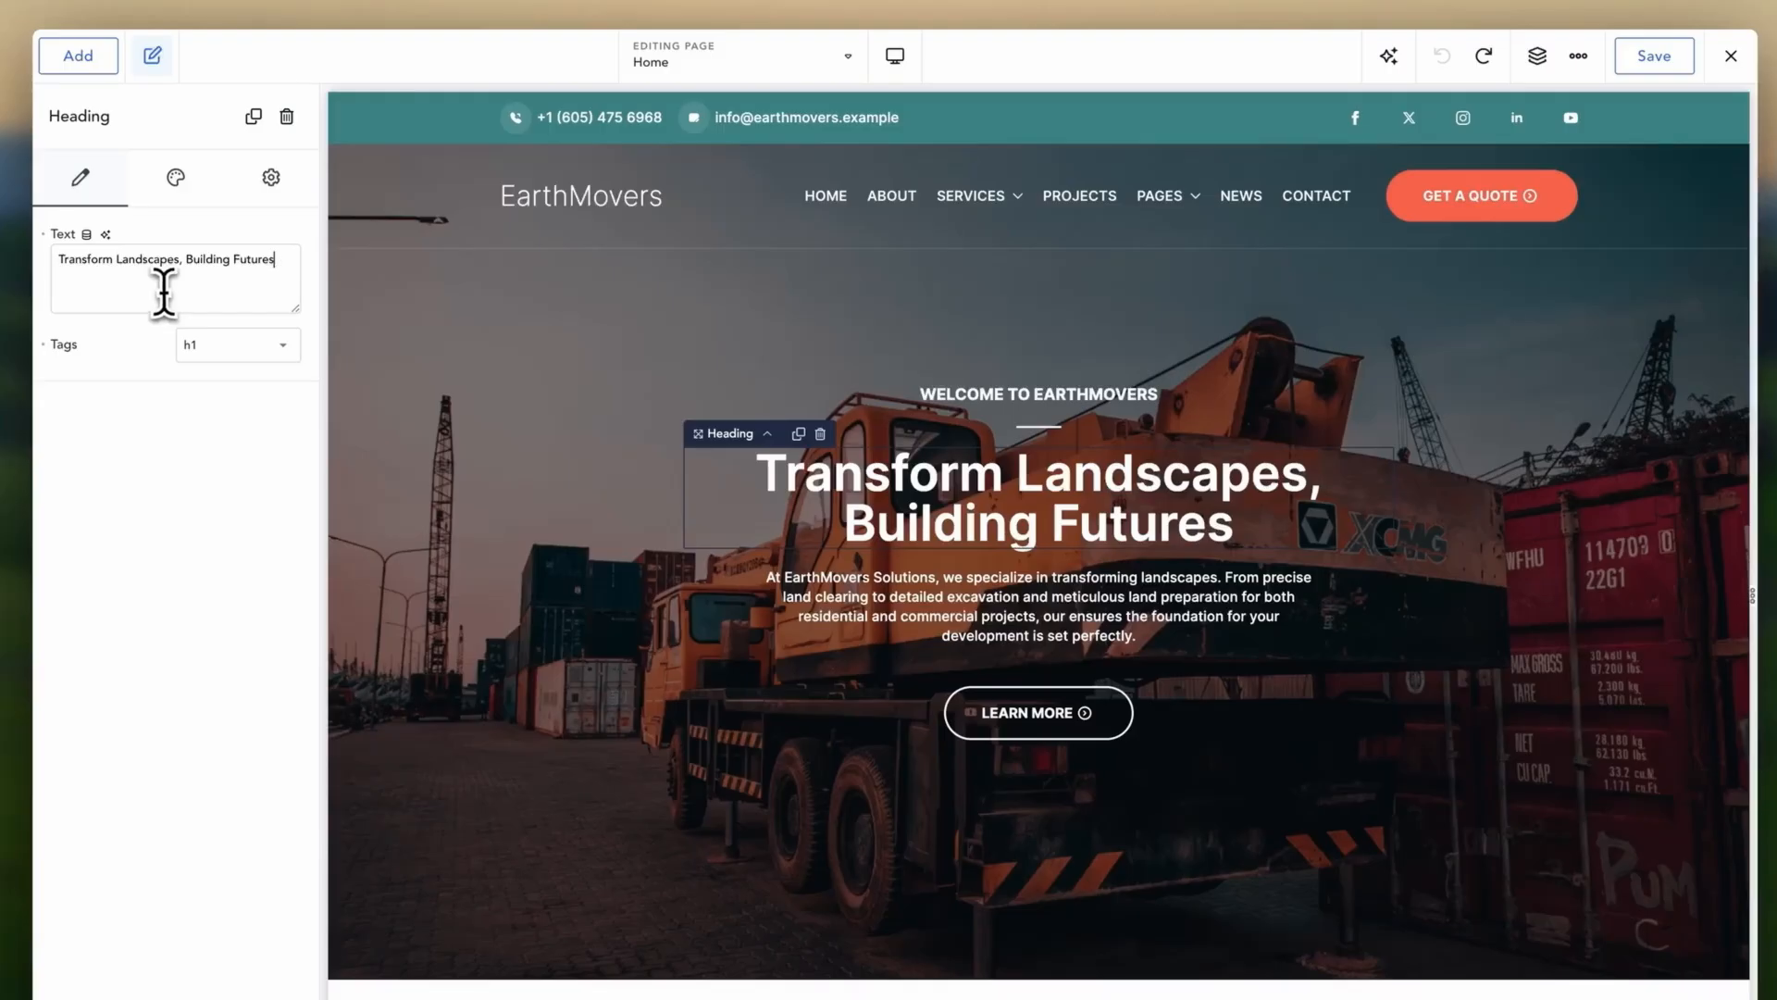
Generate heading variations with Breakdance AI's One-Click Write and insert "Pioneering Your Projects with Precision"
{"action": "left_click", "coordinate": [106, 235]}
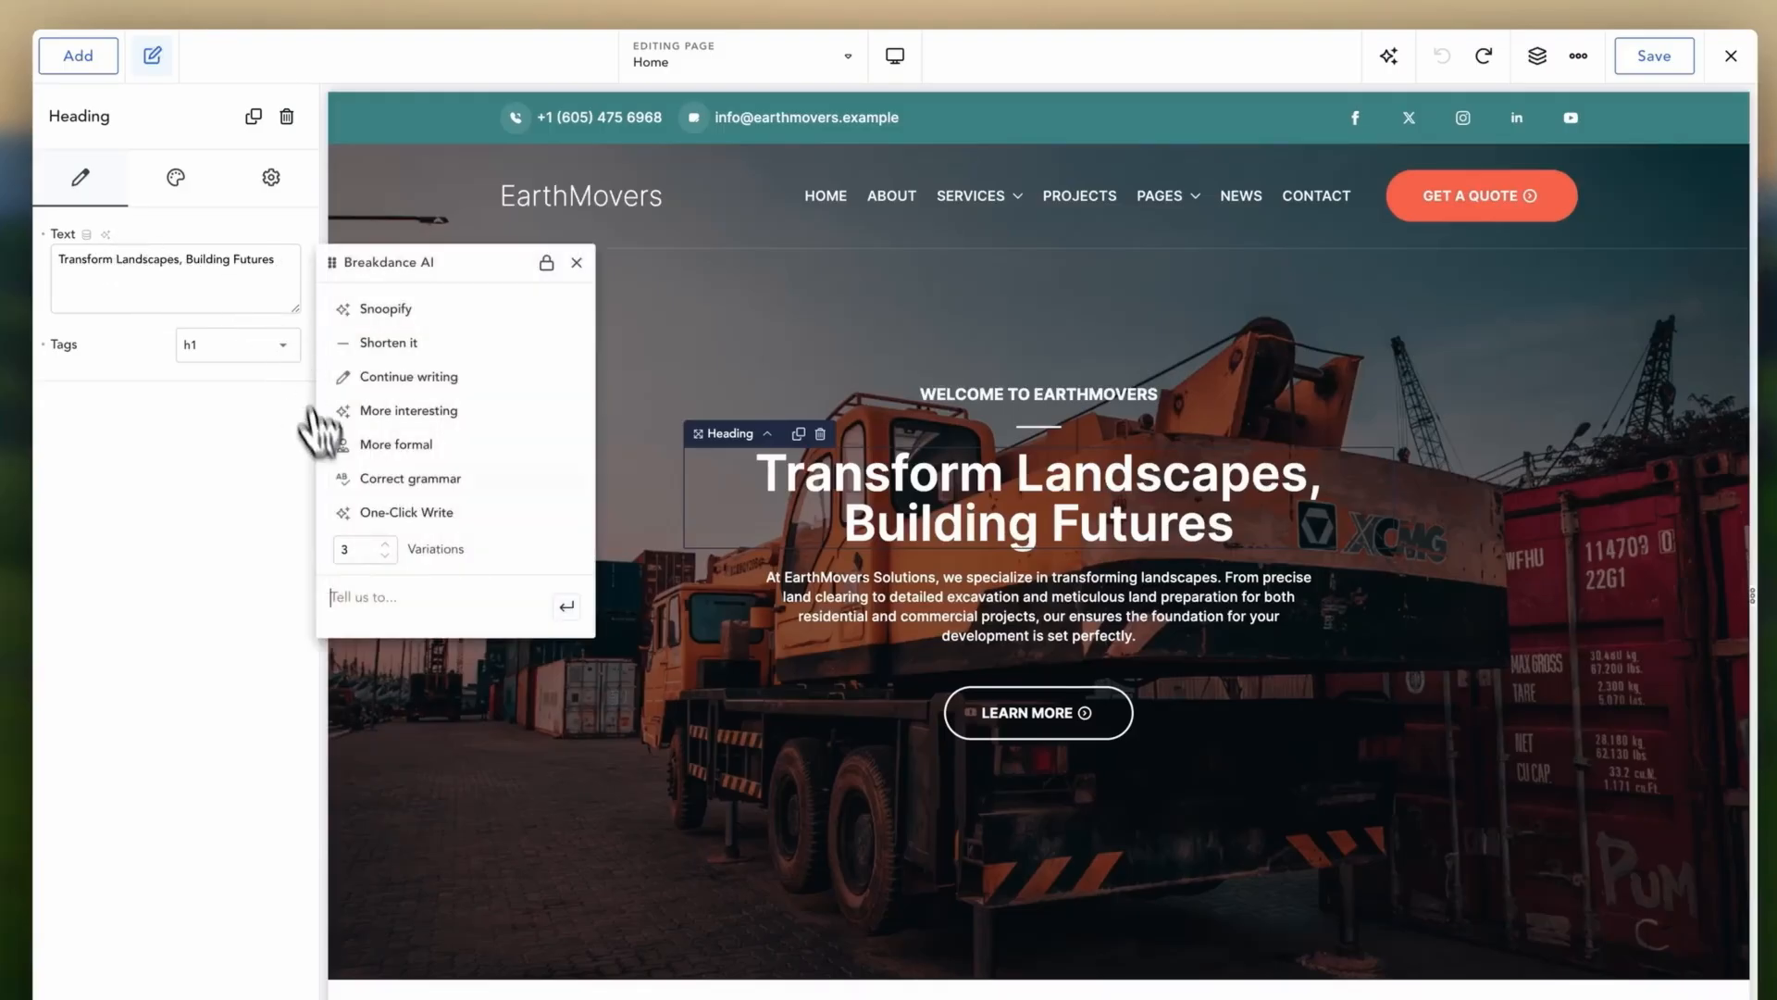
{"action": "left_click", "coordinate": [350, 512]}
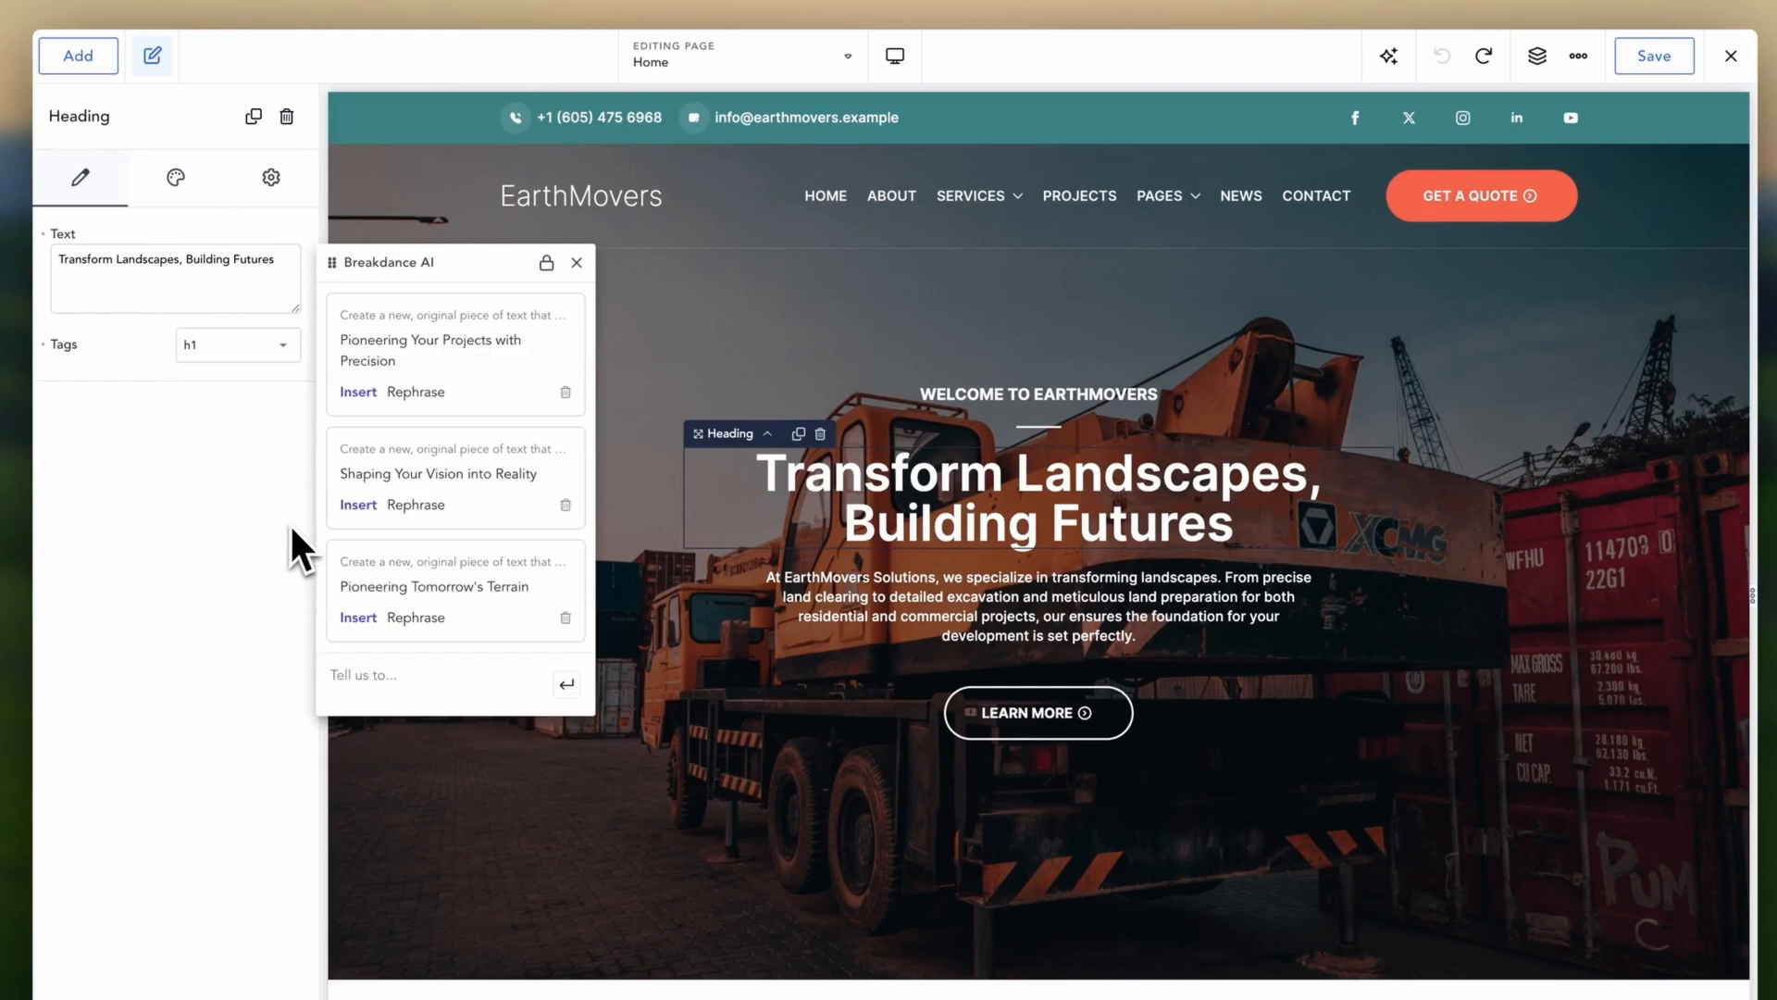
{"action": "left_click", "coordinate": [358, 392]}
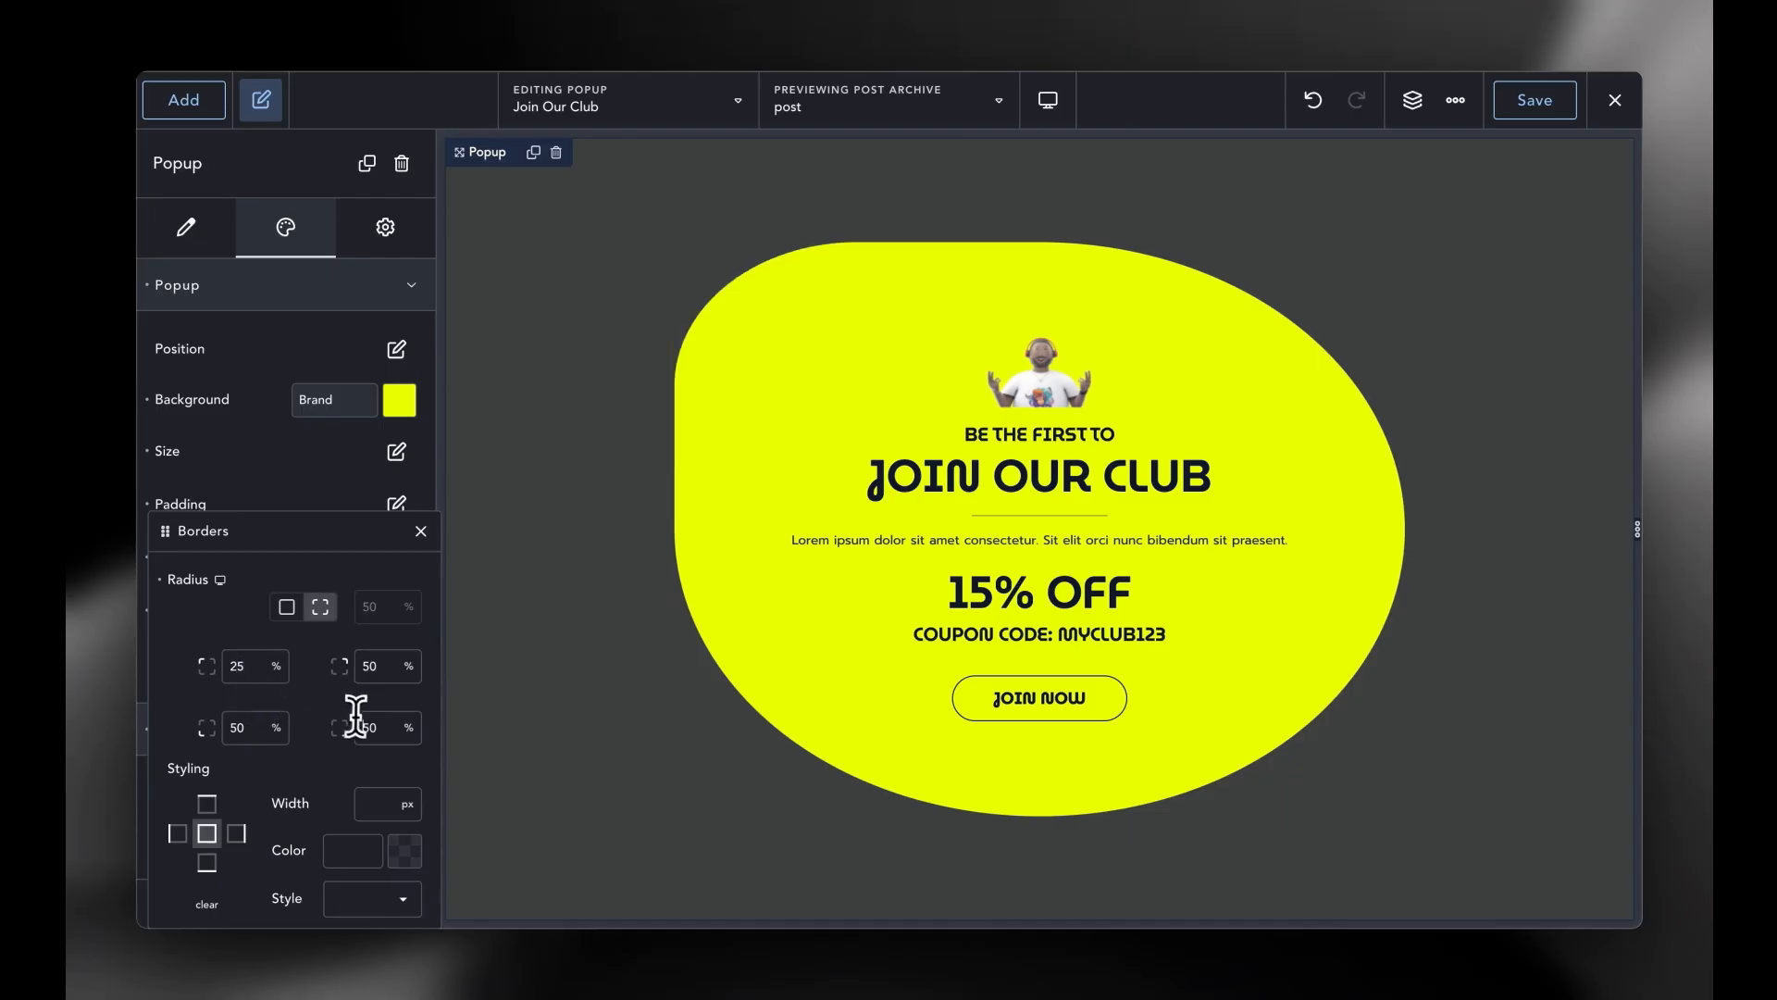
Set the bottom-right corner radius of the Join Our Club popup to 25%
{"action": "double_click", "coordinate": [361, 724]}
{"action": "type", "text": "25"}
{"action": "left_click", "coordinate": [421, 533]}
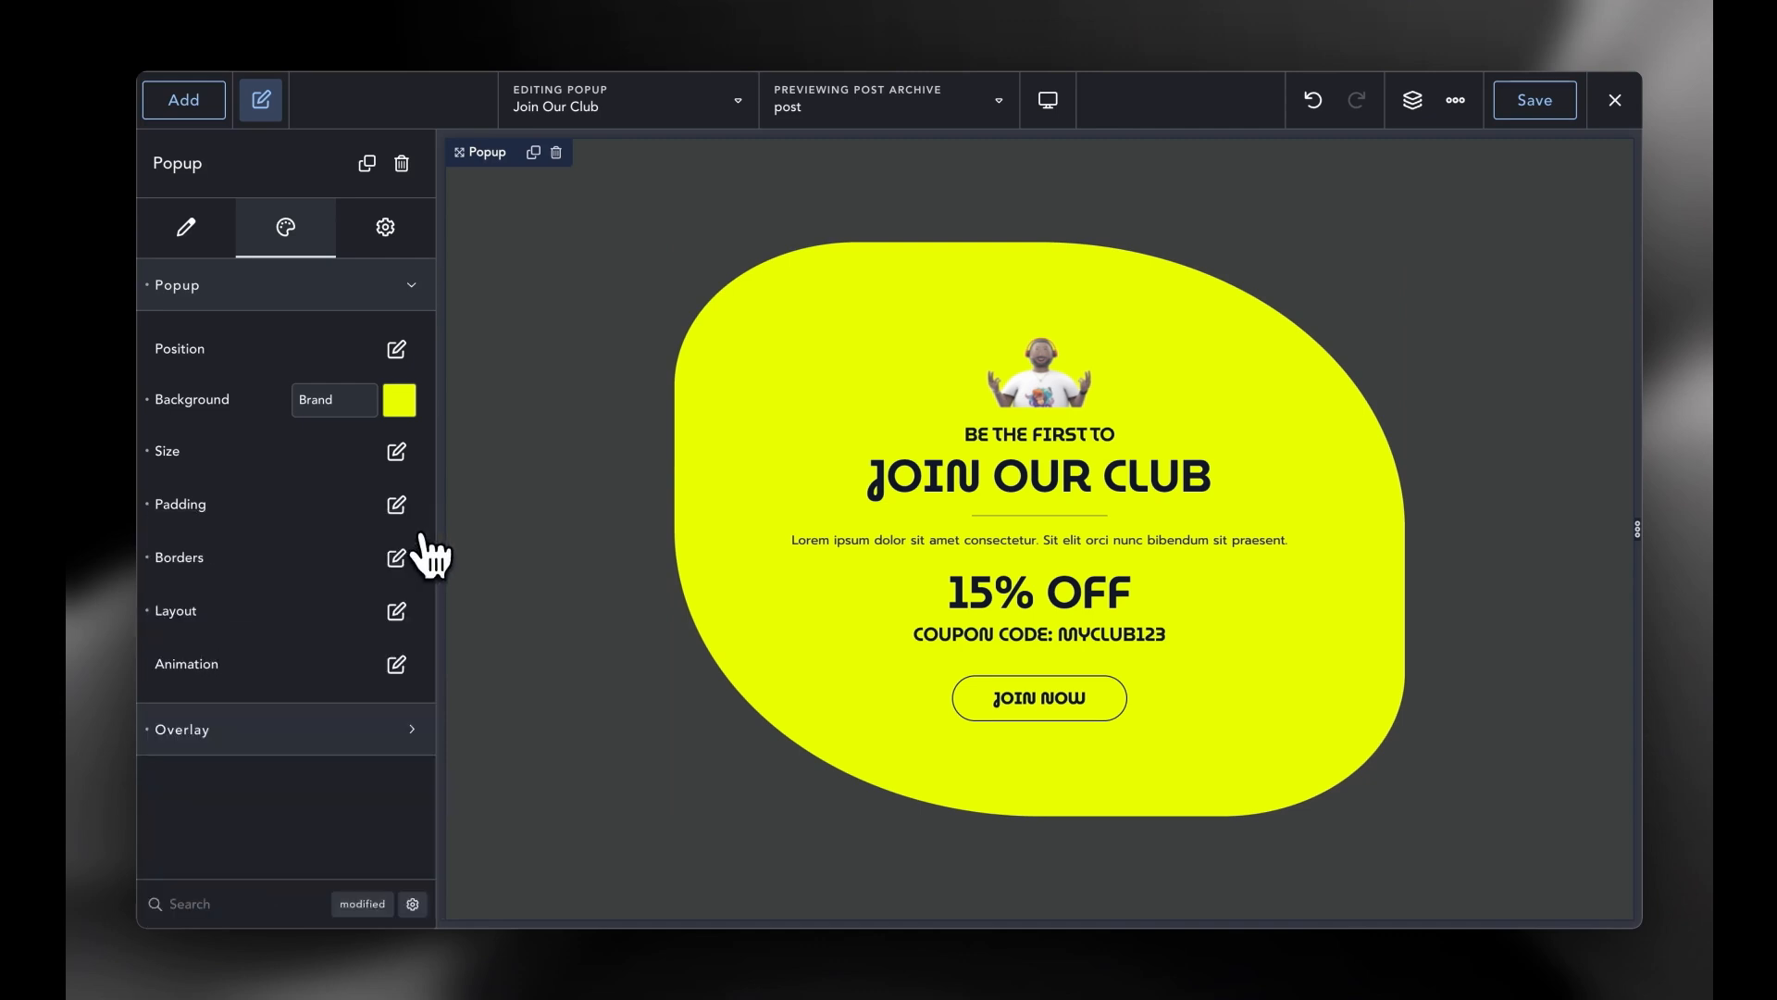
Choose an animation for the Join Our Club popup
{"action": "left_click", "coordinate": [397, 664]}
{"action": "left_click", "coordinate": [398, 752]}
{"action": "left_click", "coordinate": [385, 826]}
{"action": "scroll", "coordinate": [368, 833], "scroll_direction": "down", "scroll_amount": 3}
{"action": "left_click", "coordinate": [355, 849]}
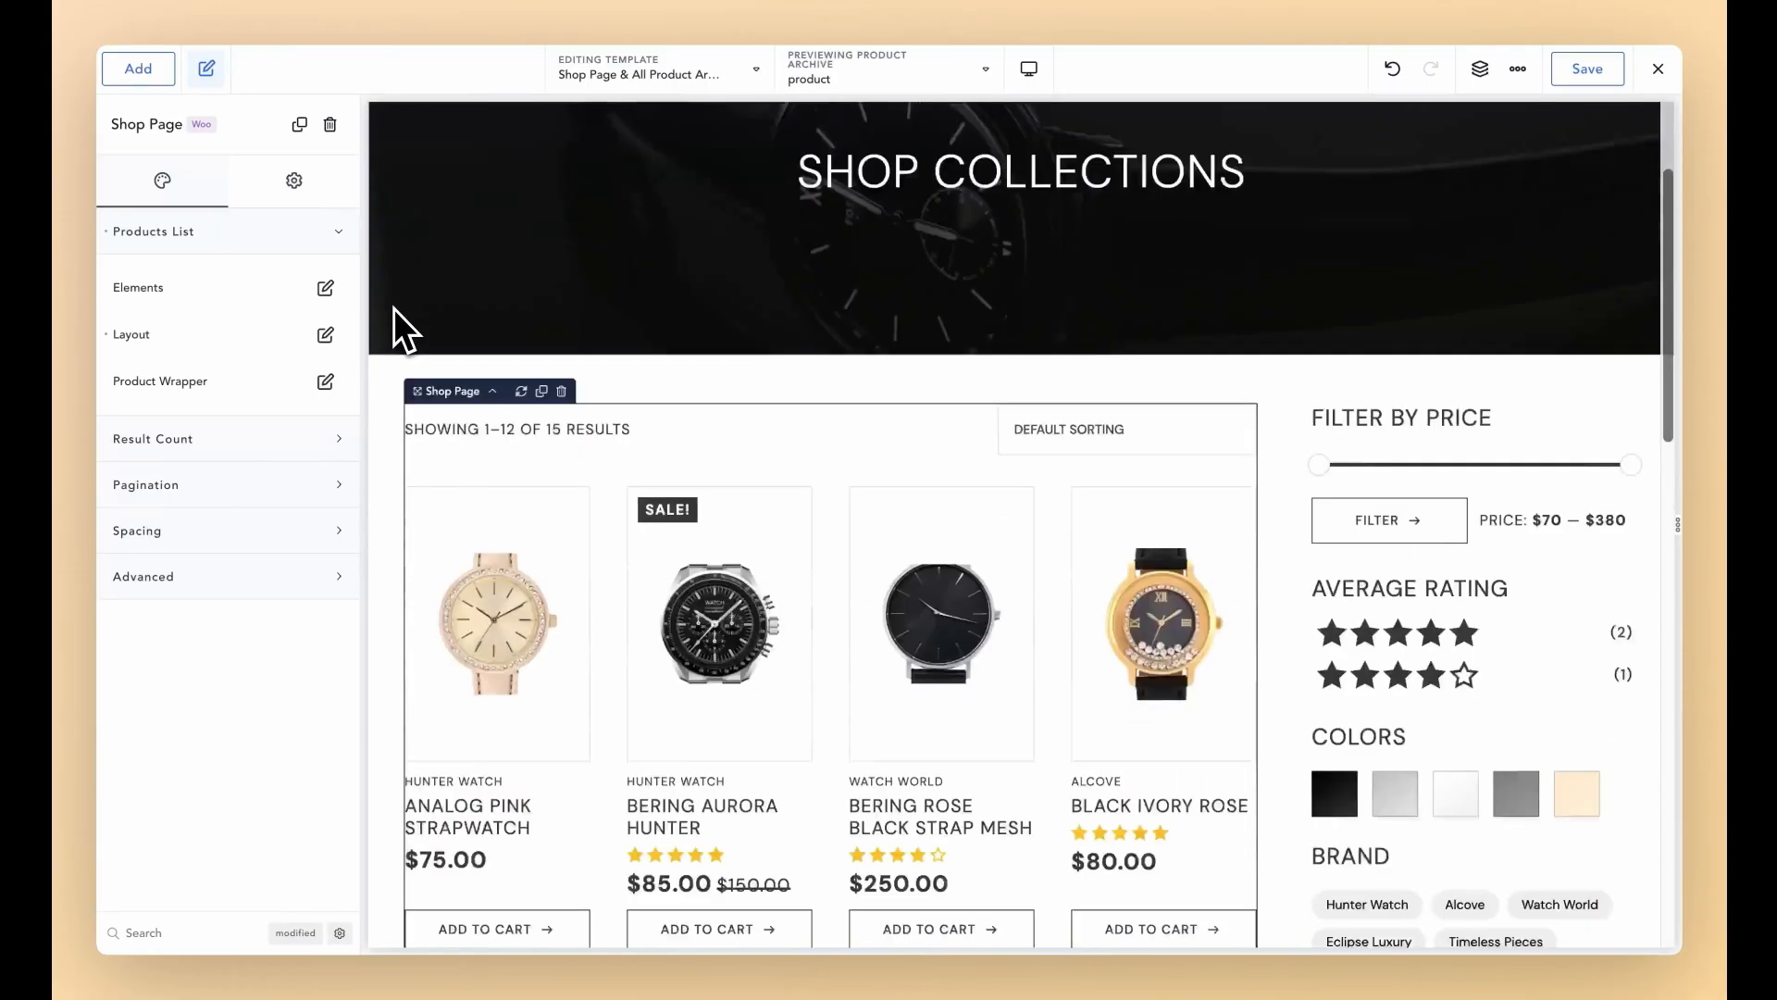
Reduce the shop page product list's Products Per Row by one
{"action": "scroll", "coordinate": [396, 324], "scroll_direction": "down", "scroll_amount": 8}
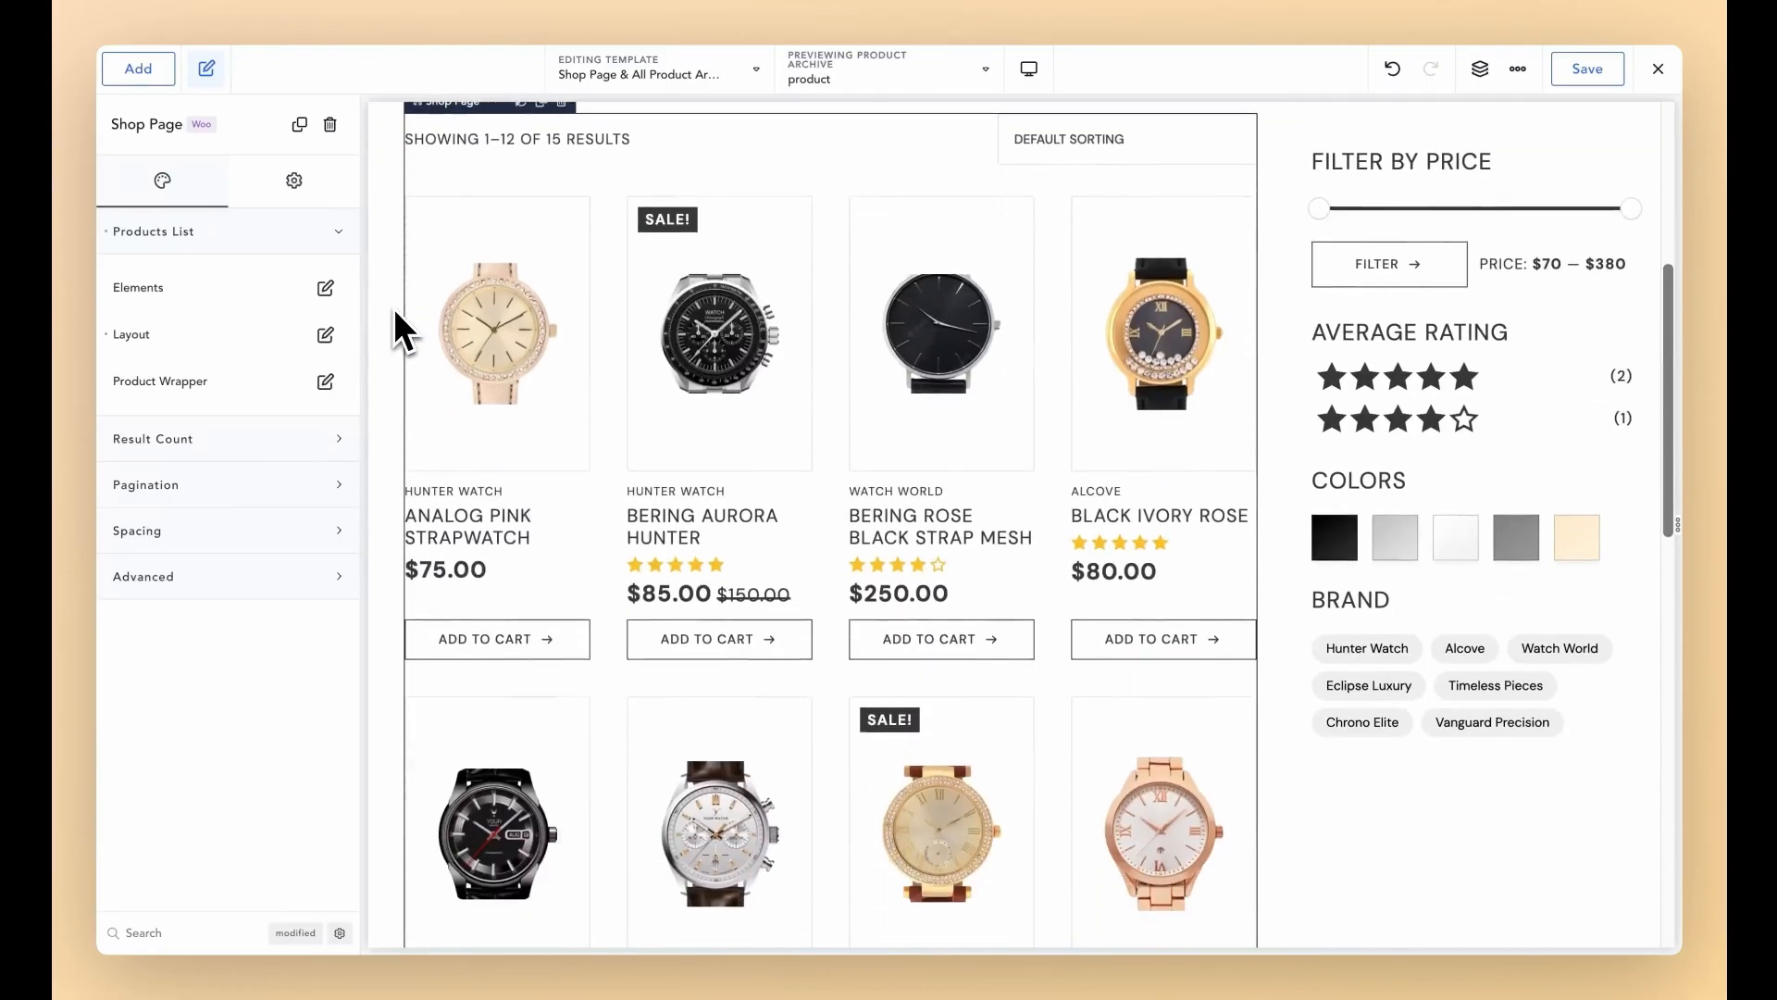
{"action": "left_click", "coordinate": [326, 335]}
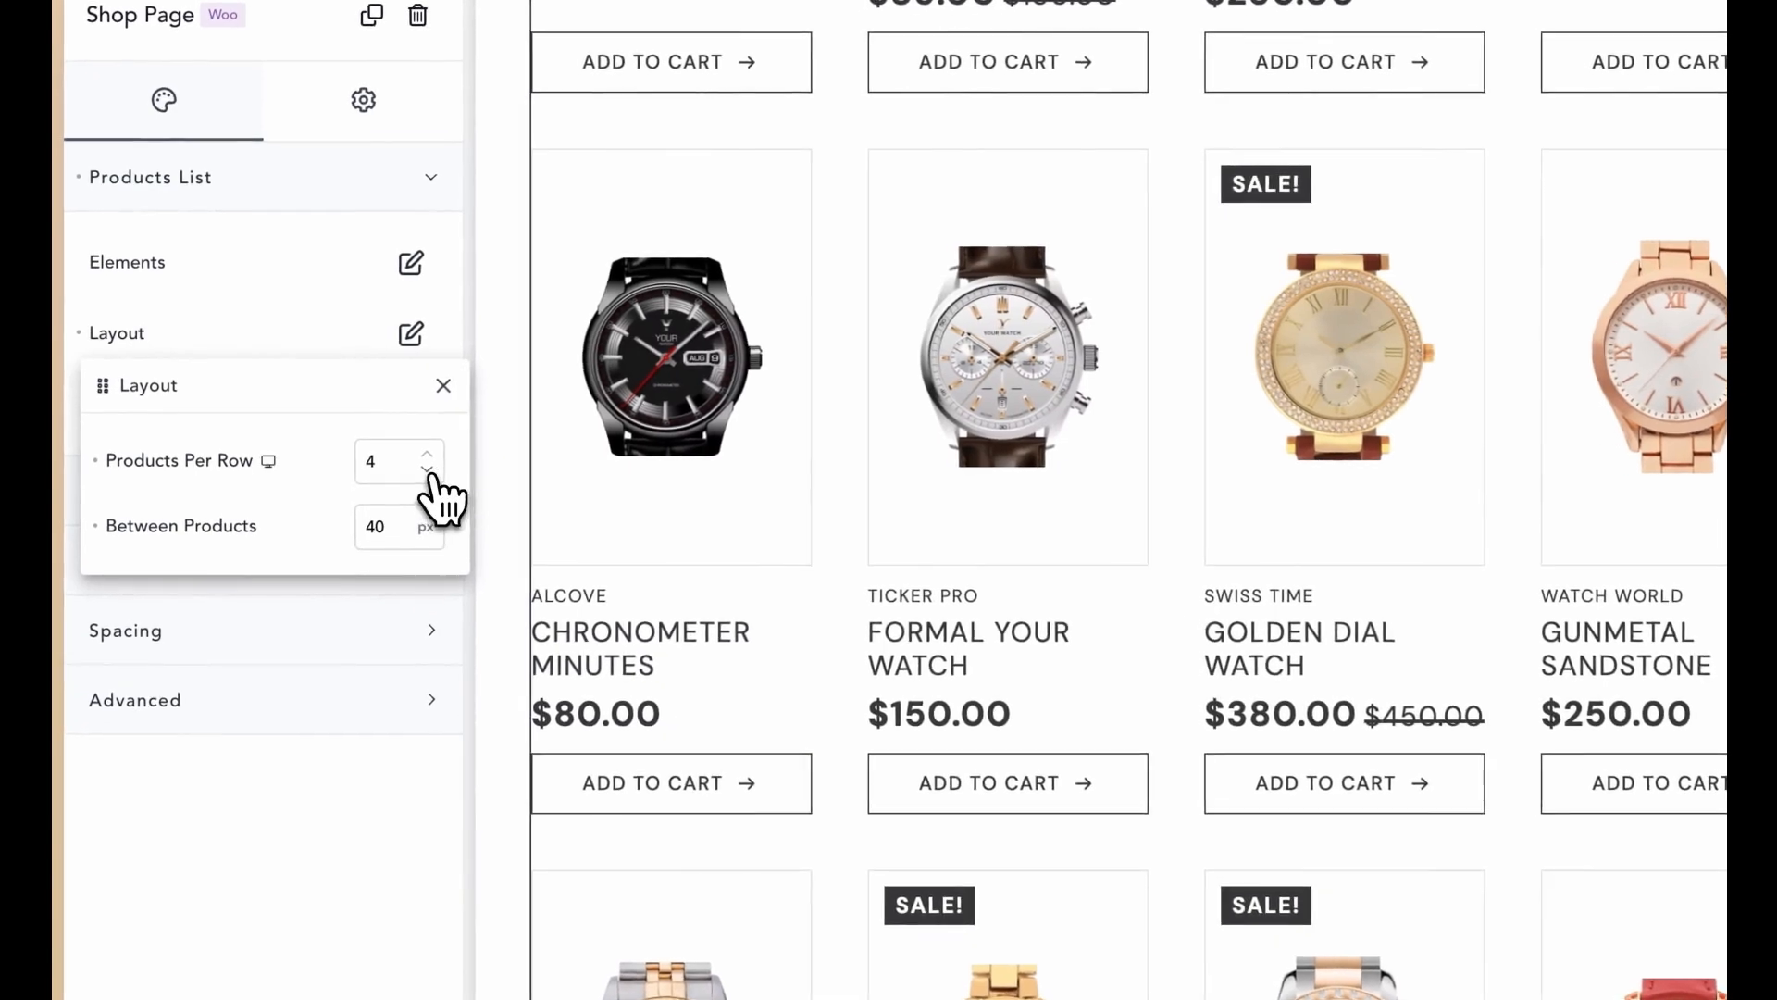
{"action": "left_click", "coordinate": [428, 470]}
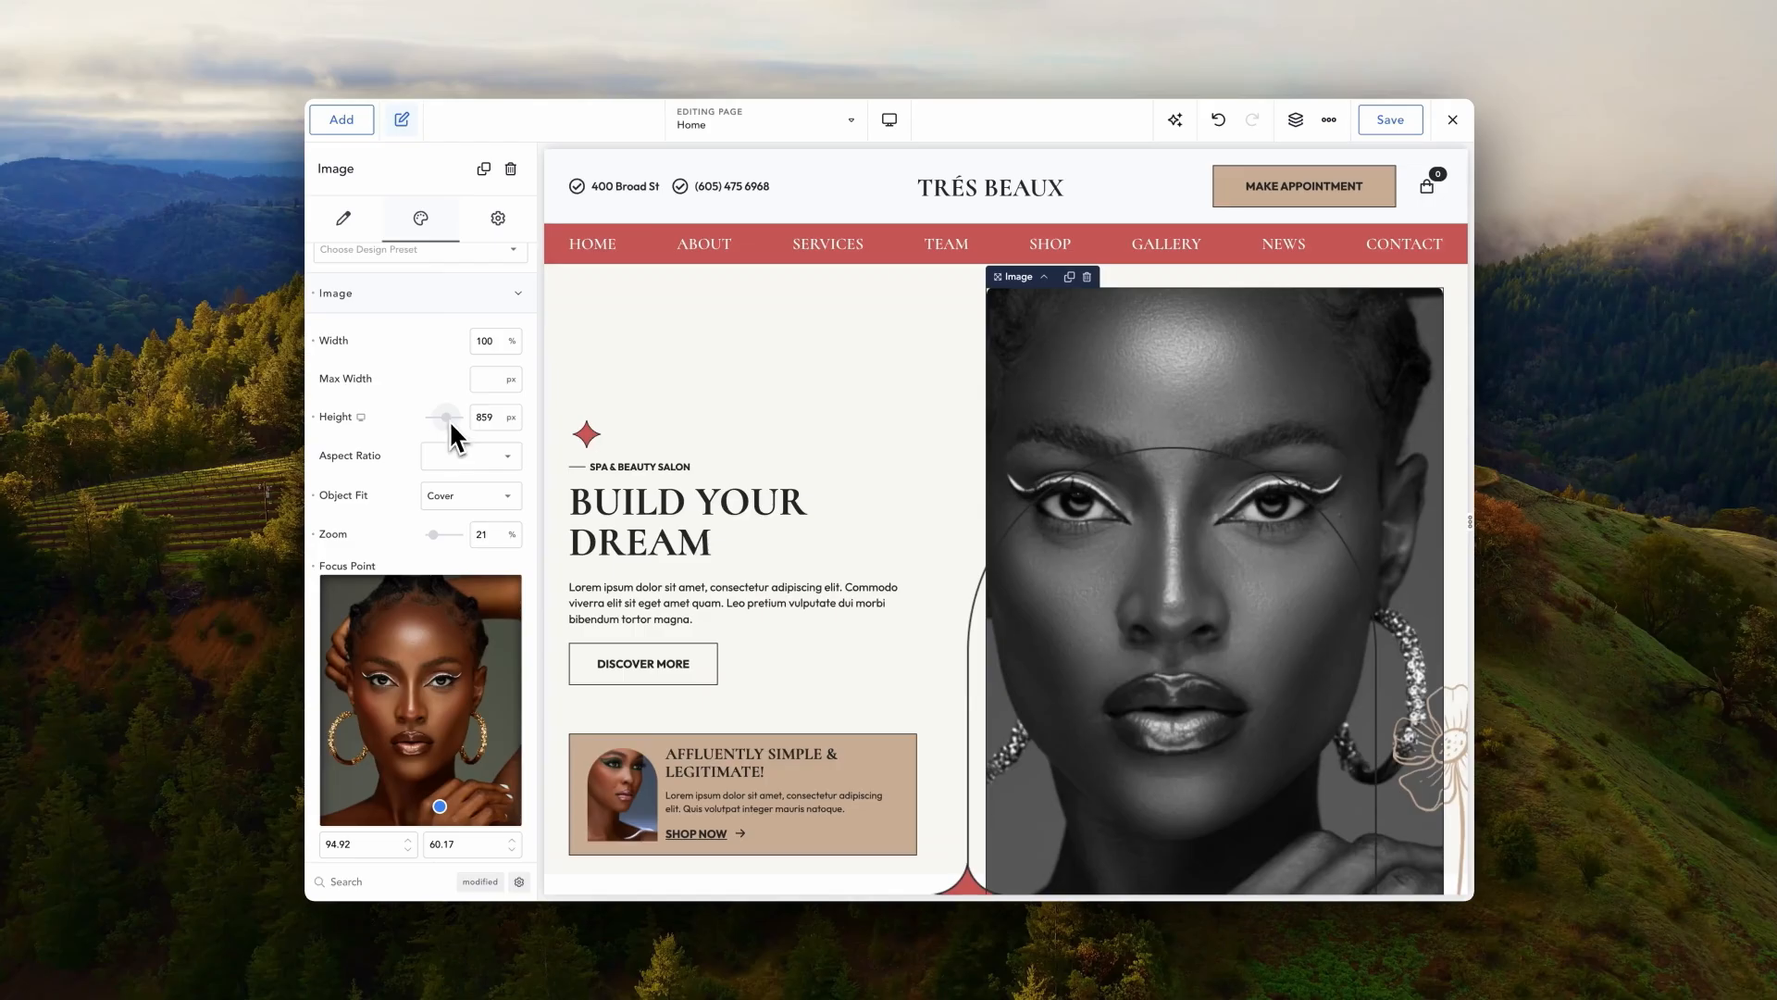
Reduce the hero portrait's height to 685 px and lower its zoom
{"action": "left_click_drag", "start_coordinate": [448, 419], "coordinate": [408, 413]}
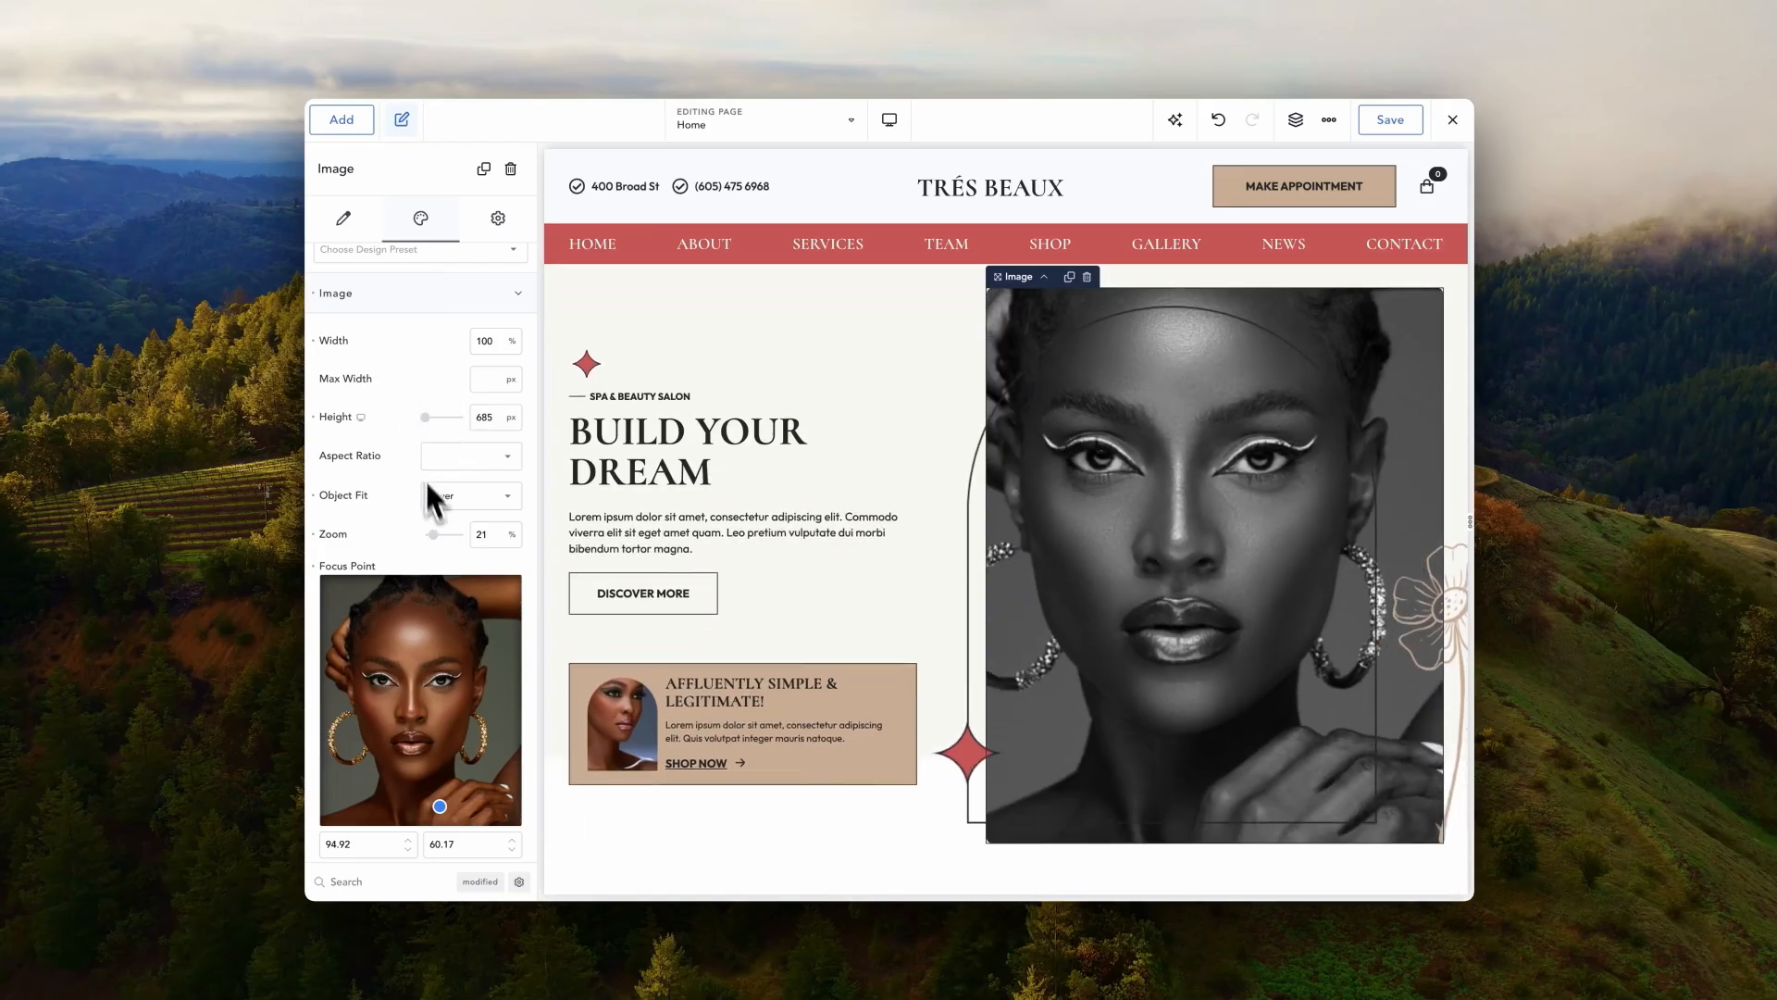
{"action": "left_click_drag", "start_coordinate": [435, 537], "coordinate": [391, 536]}
Remove the grayscale filter from the hero portrait and increase its corner radius
{"action": "scroll", "coordinate": [425, 582], "scroll_direction": "down", "scroll_amount": 5}
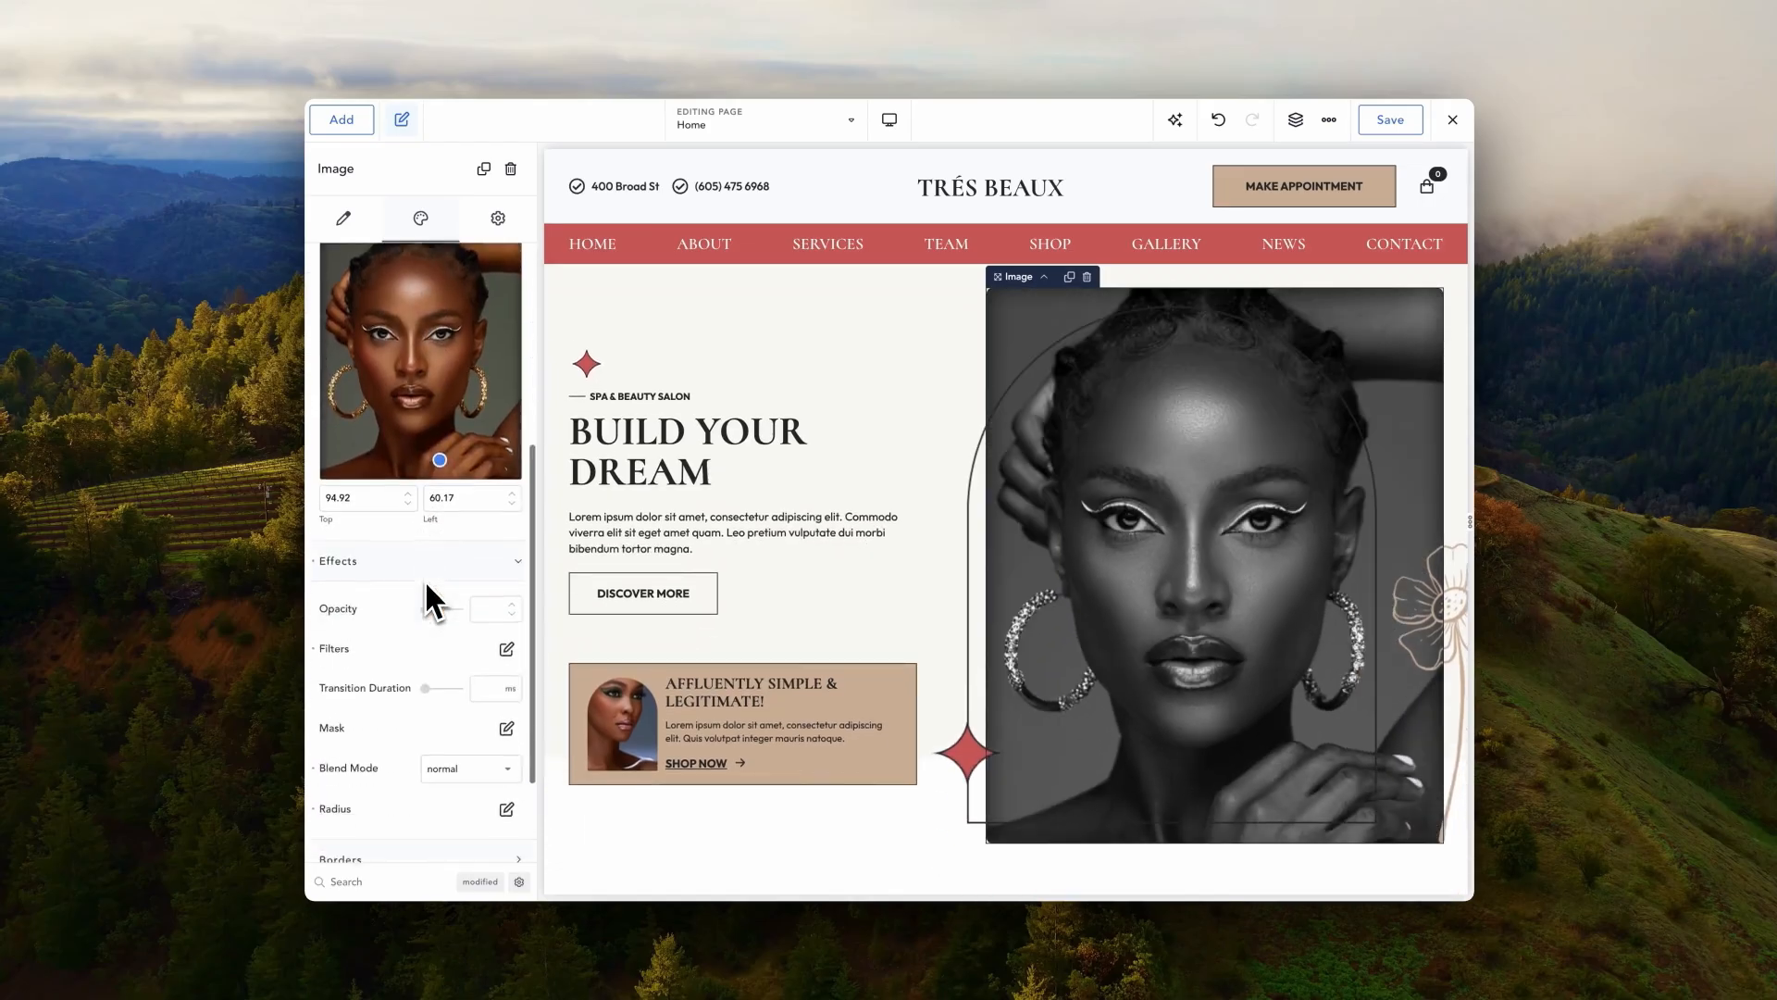
{"action": "left_click", "coordinate": [314, 595]}
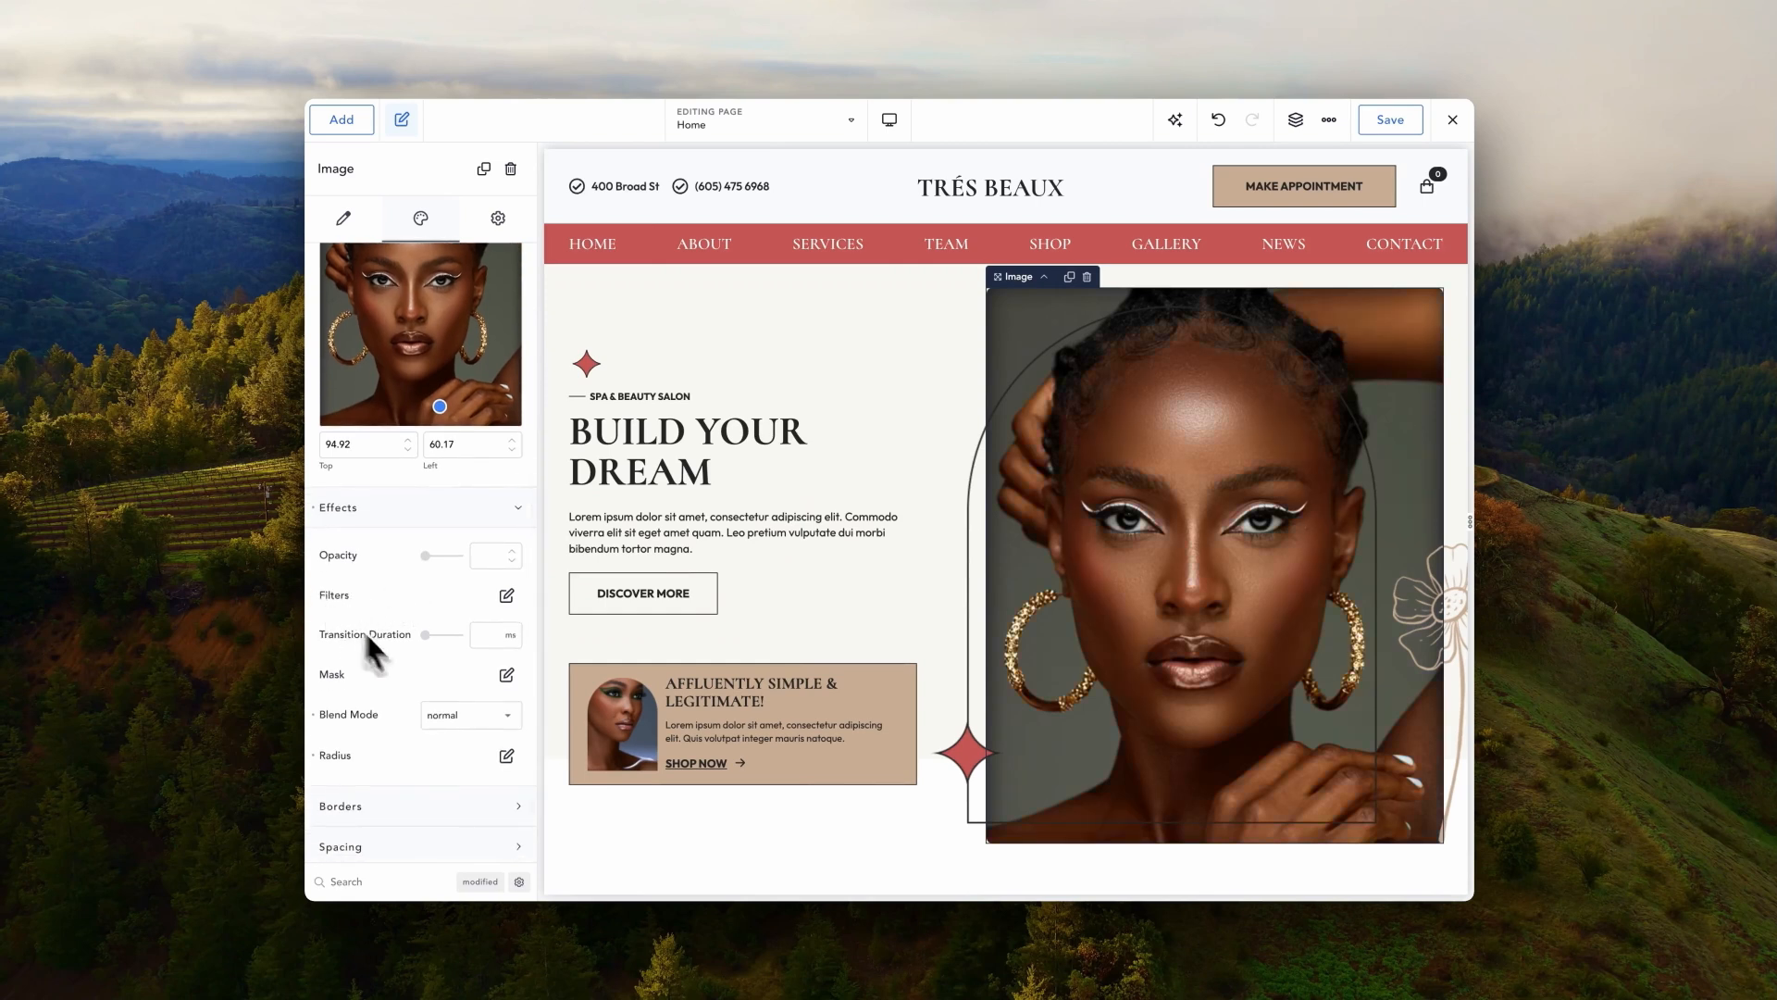
{"action": "left_click", "coordinate": [504, 755]}
{"action": "left_click_drag", "start_coordinate": [439, 819], "coordinate": [476, 825]}
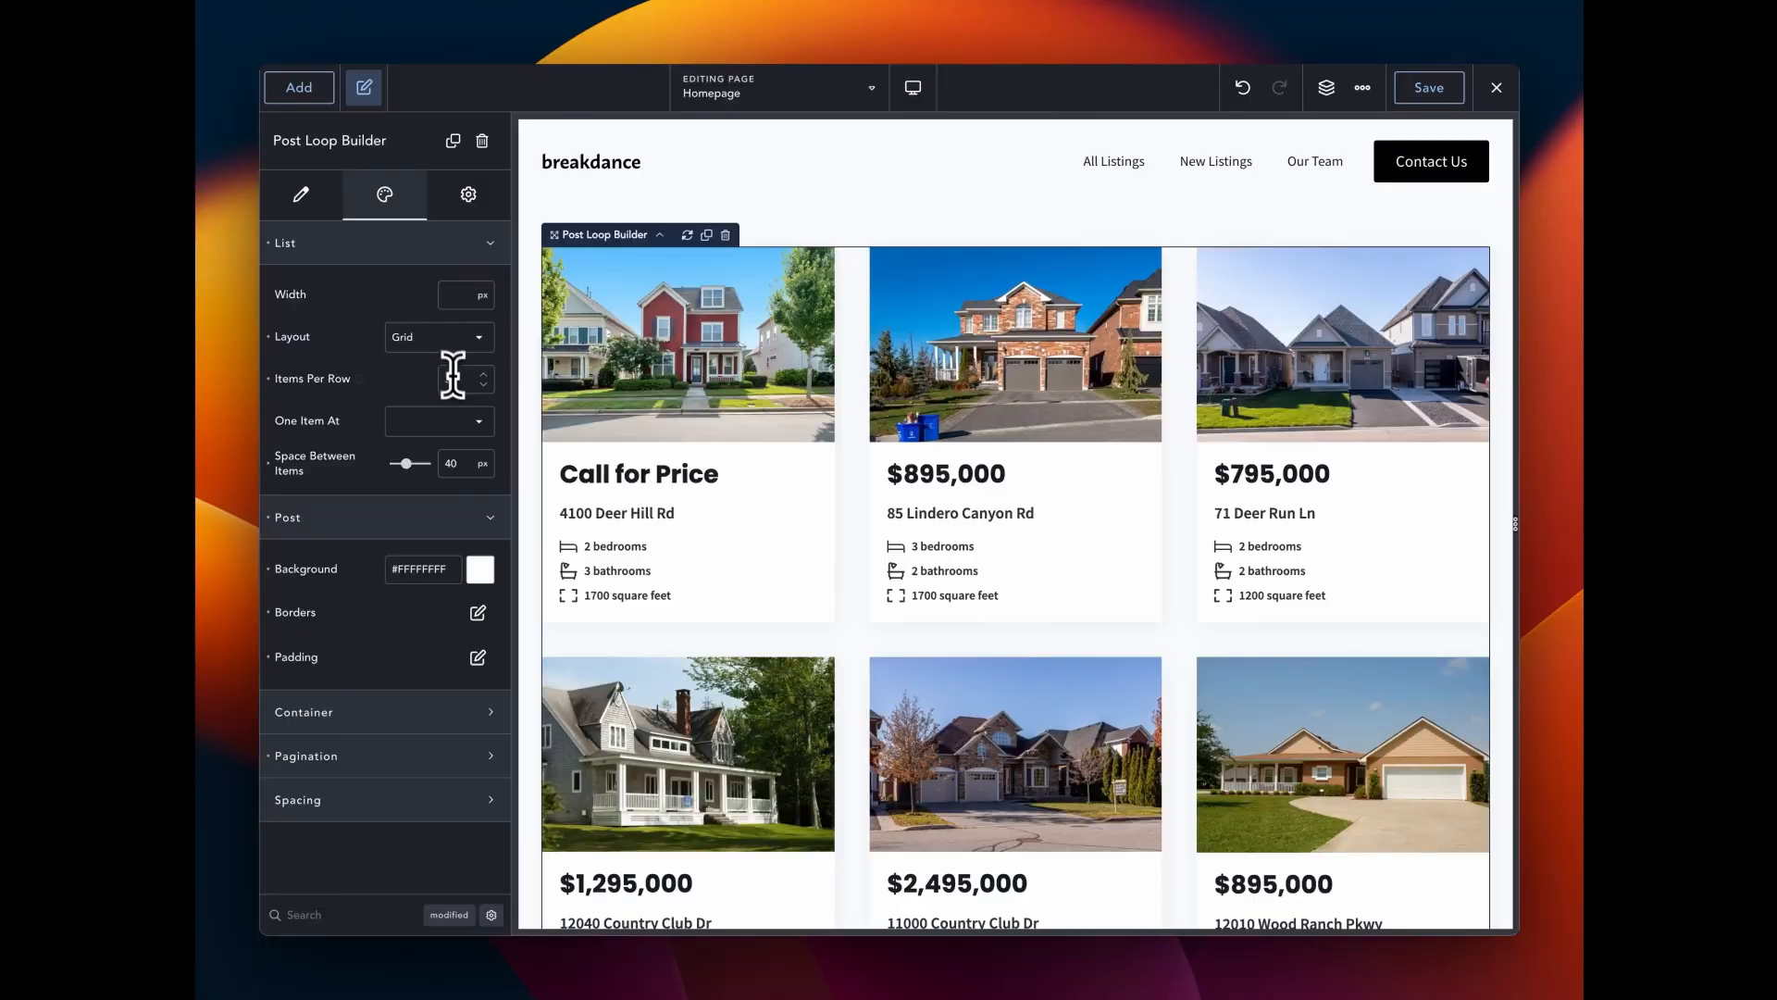
Try 2 items per row in the property listings grid and return it to 3
{"action": "left_click", "coordinate": [452, 375]}
{"action": "type", "text": "2"}
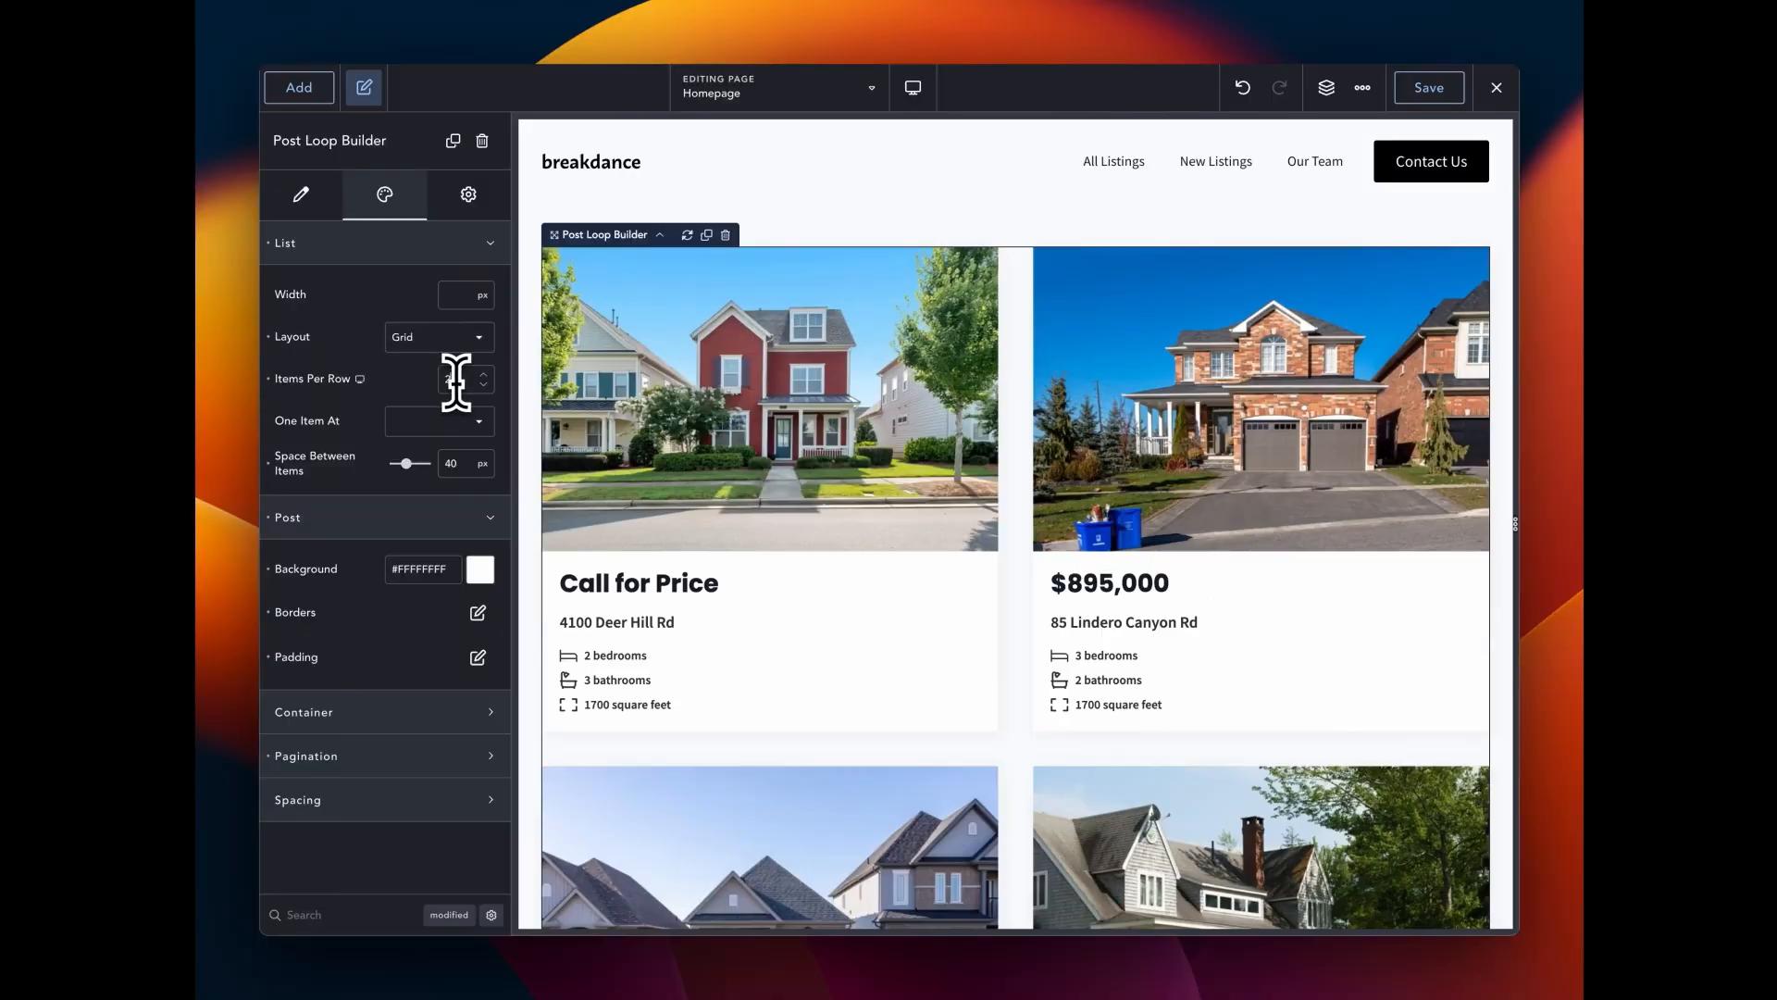
{"action": "key", "text": "Up"}
{"action": "key", "text": "Up"}
{"action": "key", "text": "Down"}
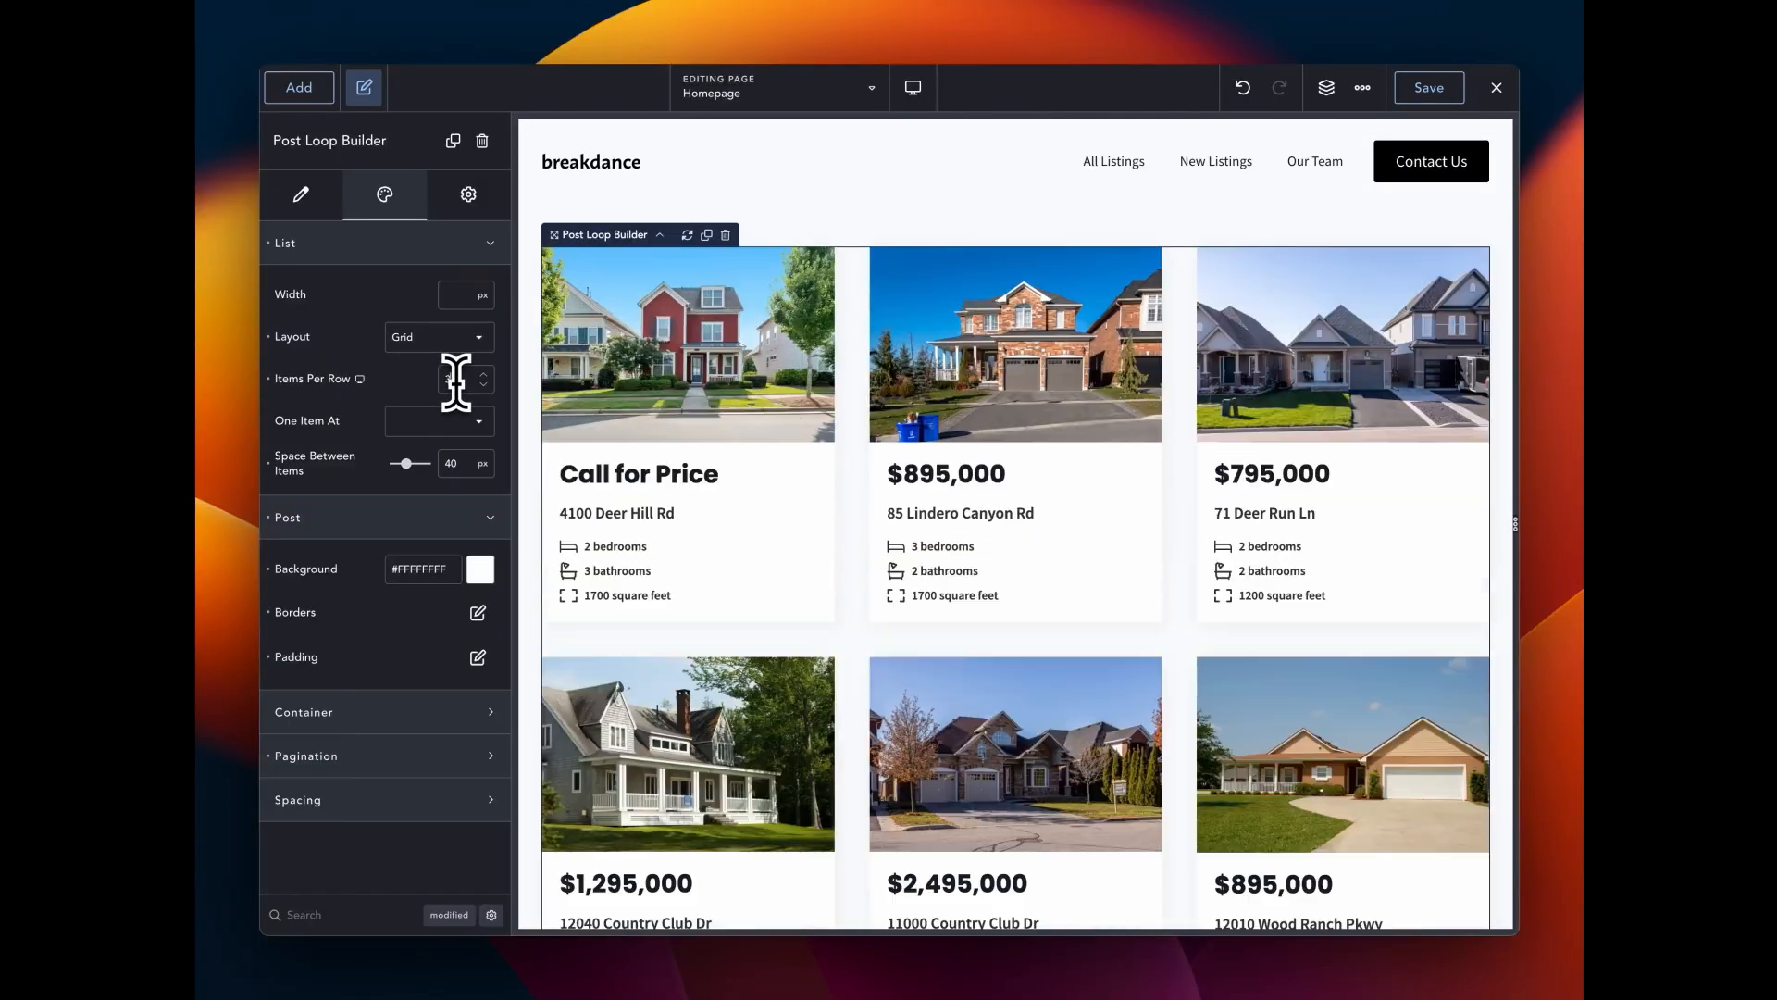
Change the property listings' layout to Slider and advance the slider to its second position
{"action": "left_click", "coordinate": [439, 337]}
{"action": "left_click", "coordinate": [448, 383]}
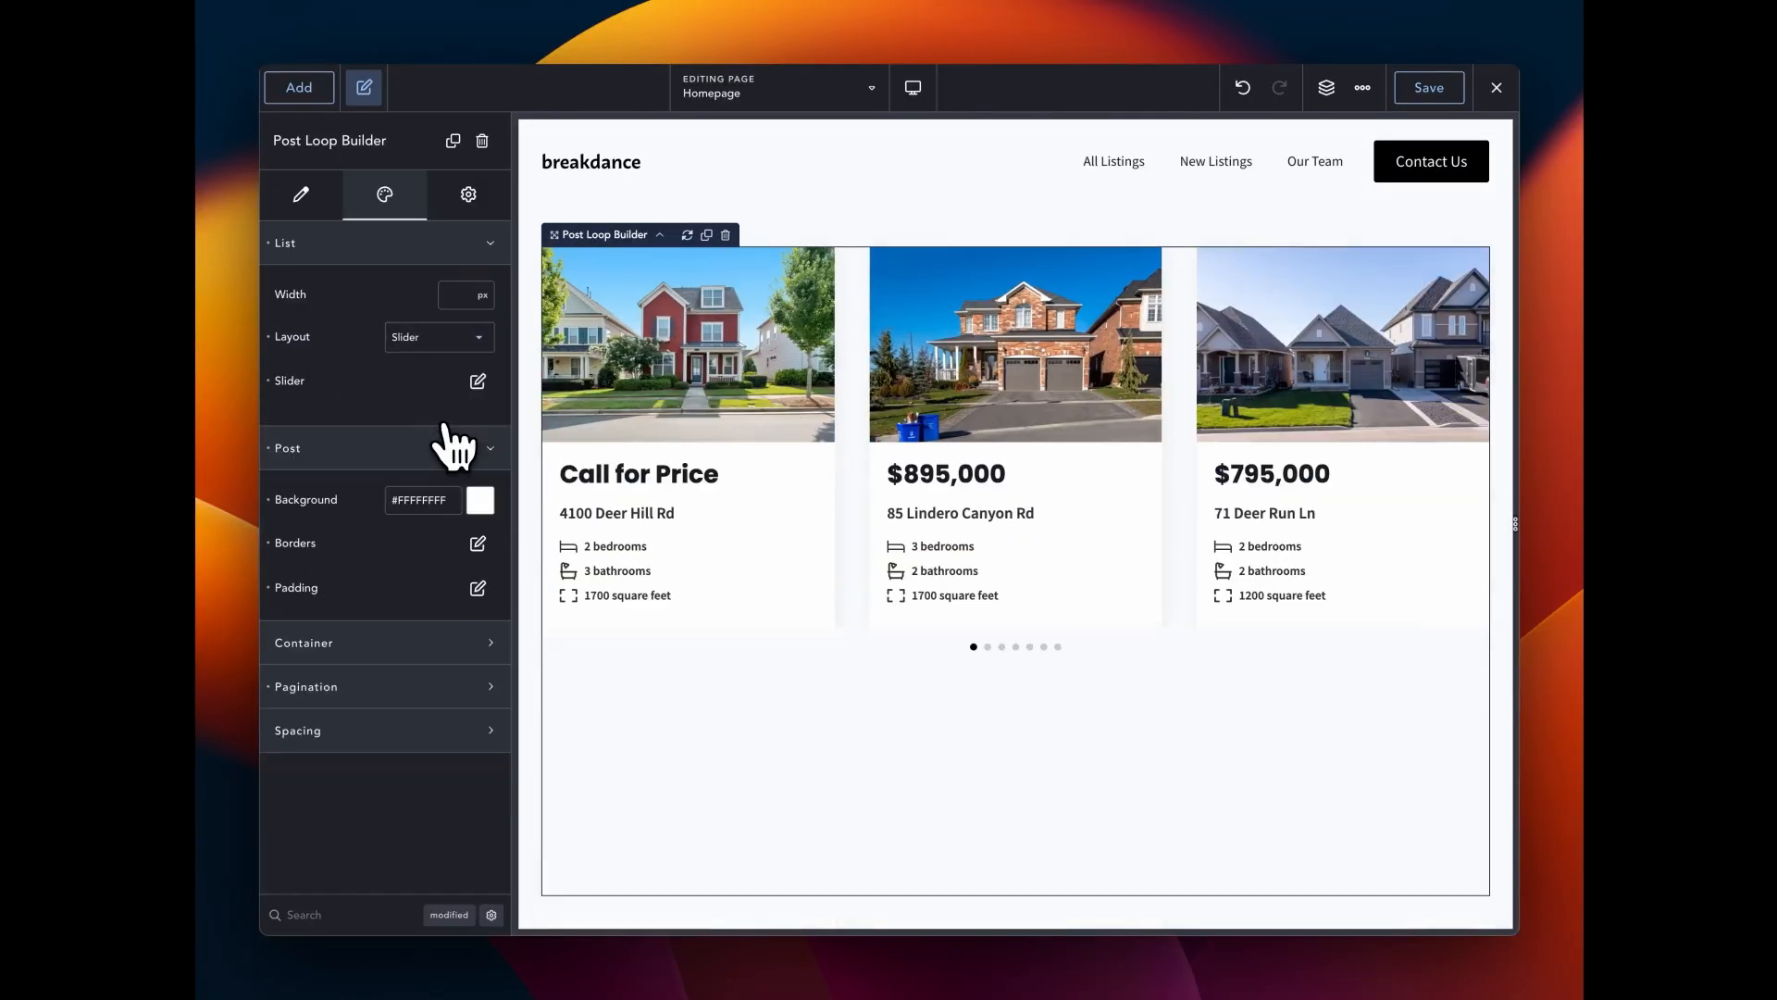
{"action": "left_click", "coordinate": [988, 646]}
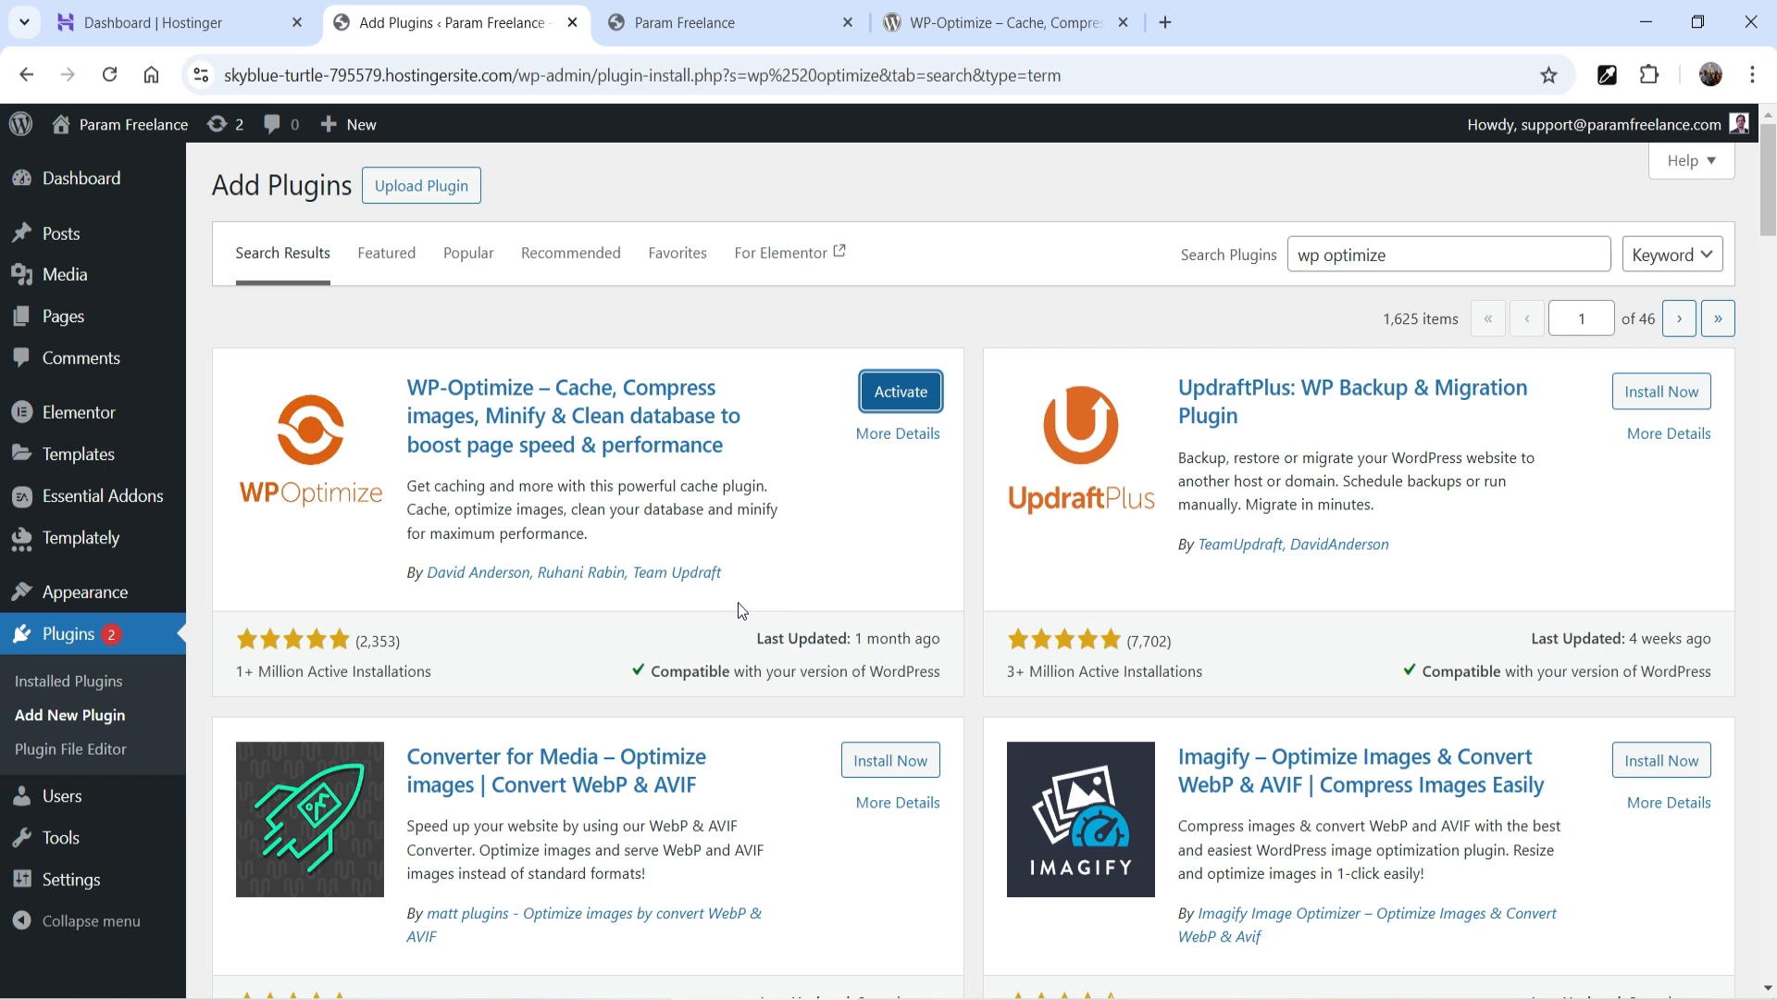
Activate the WP-Optimize plugin and open its database optimization page
{"action": "left_click", "coordinate": [901, 390]}
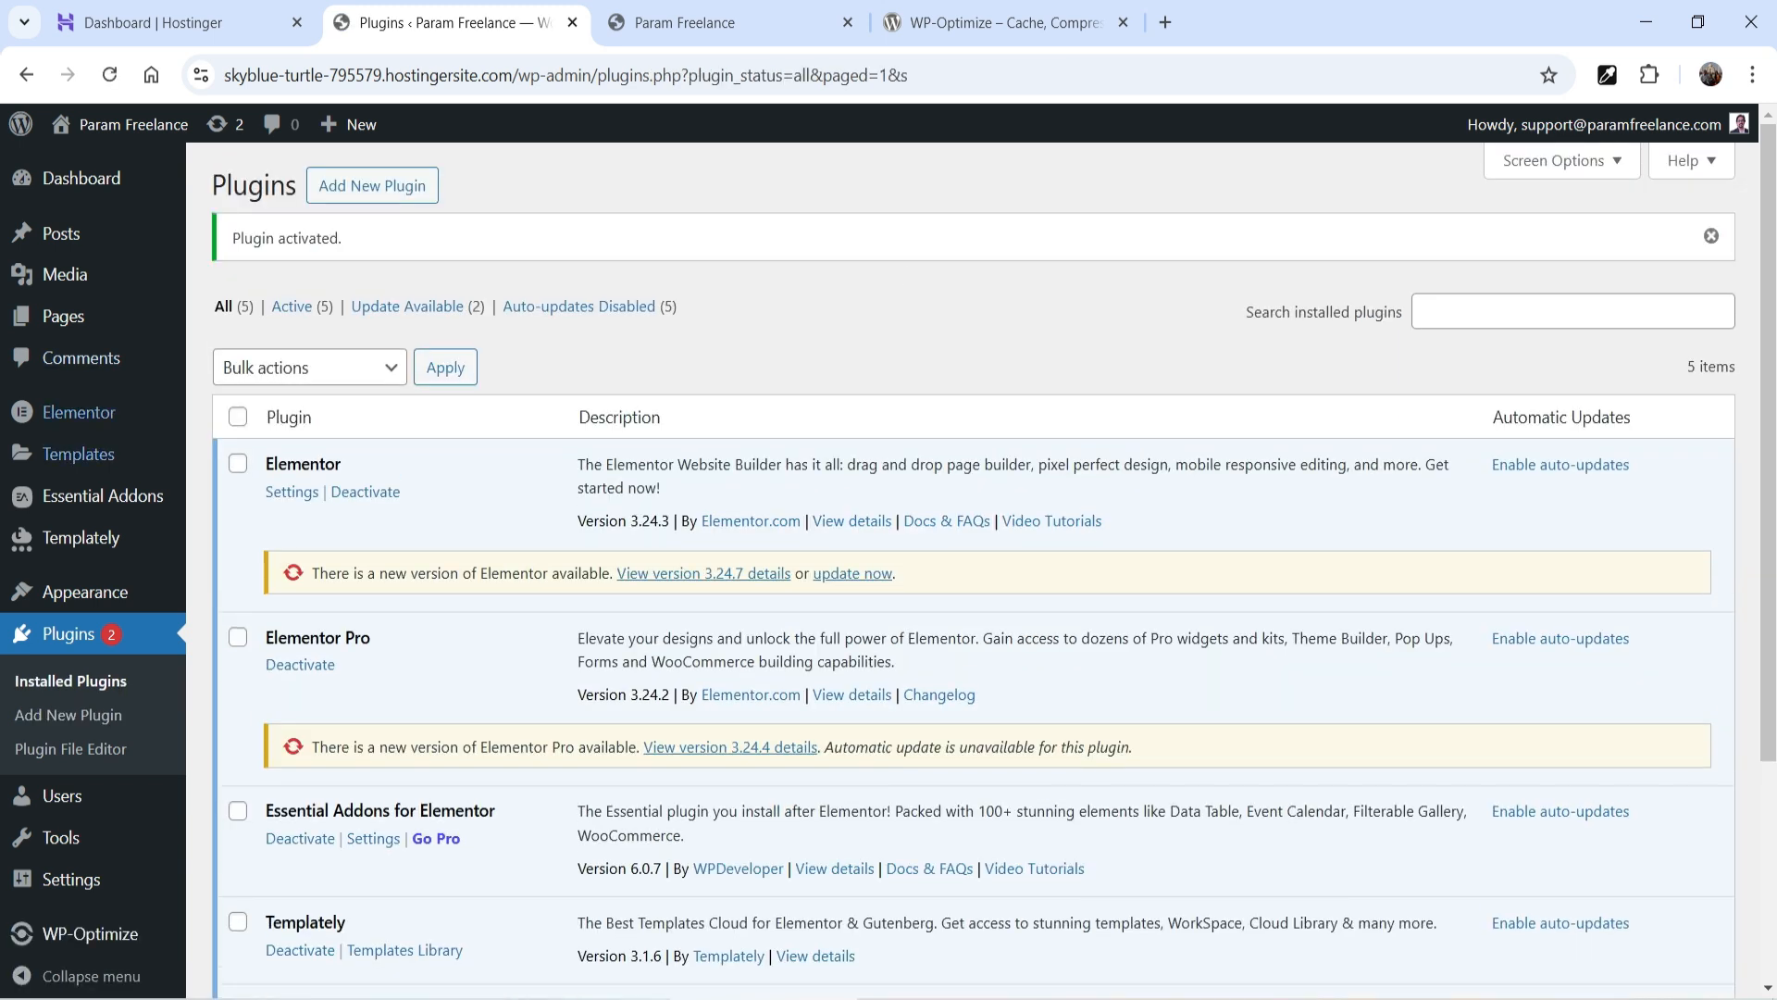
{"action": "mouse_move", "coordinate": [92, 937]}
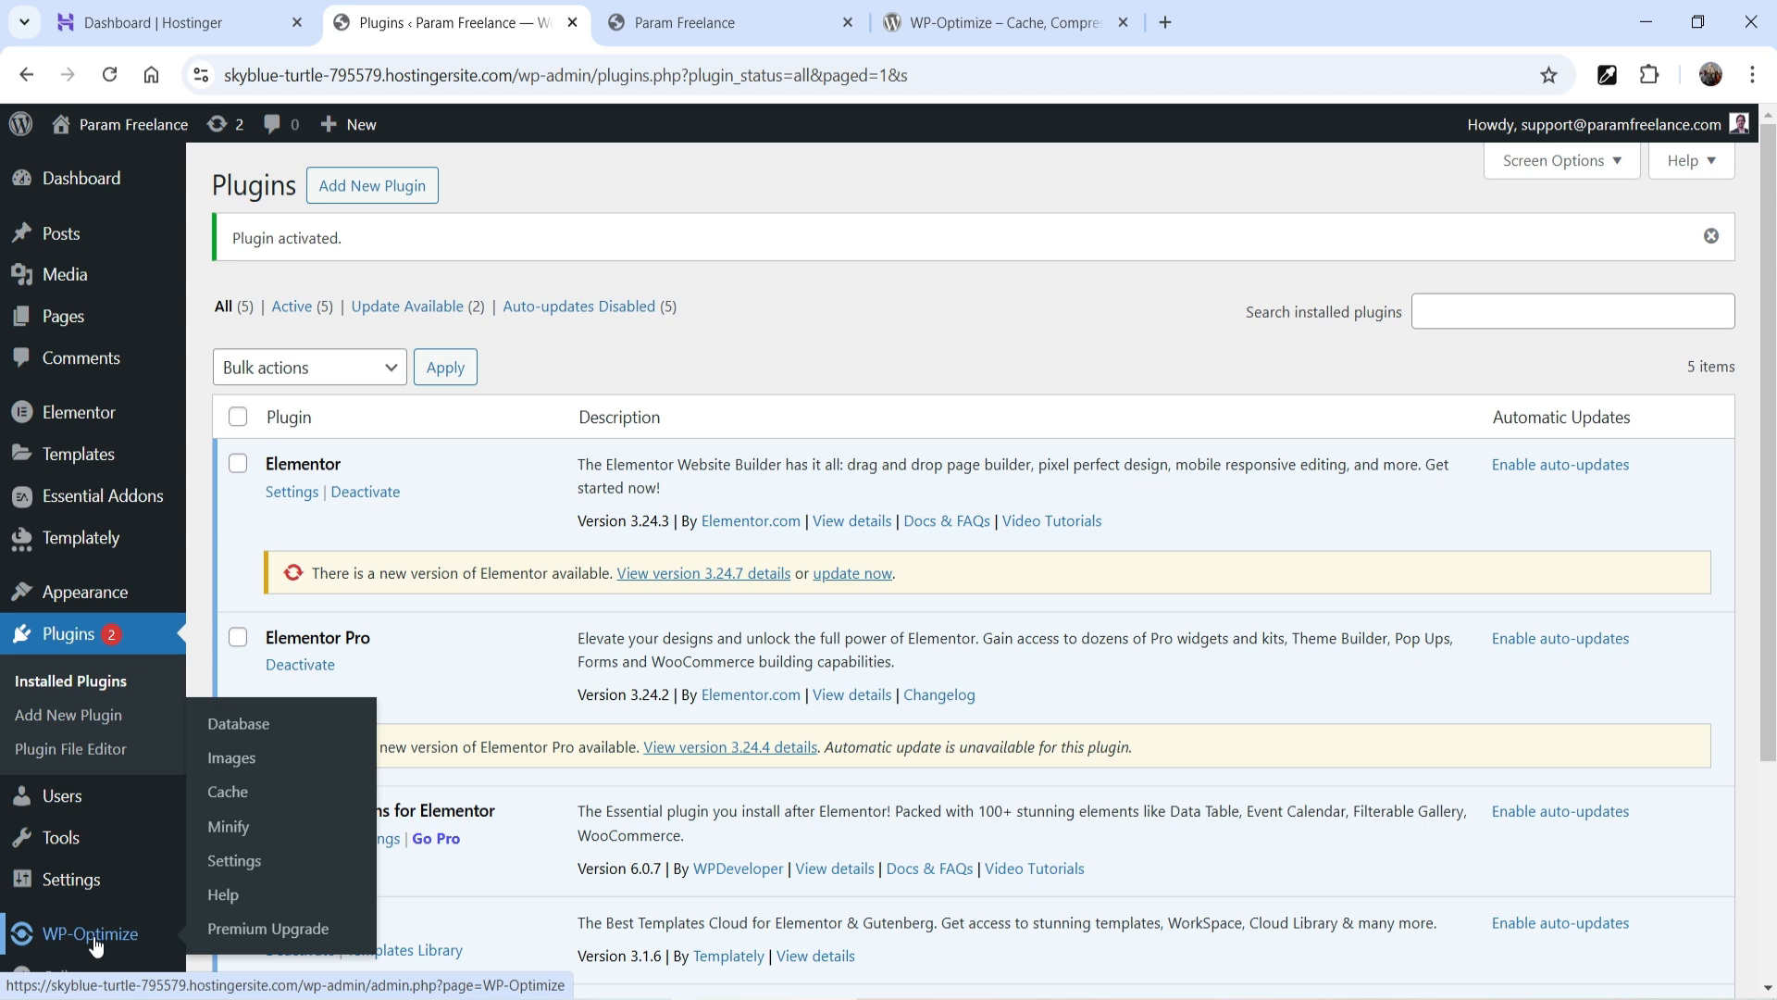
{"action": "left_click", "coordinate": [93, 936]}
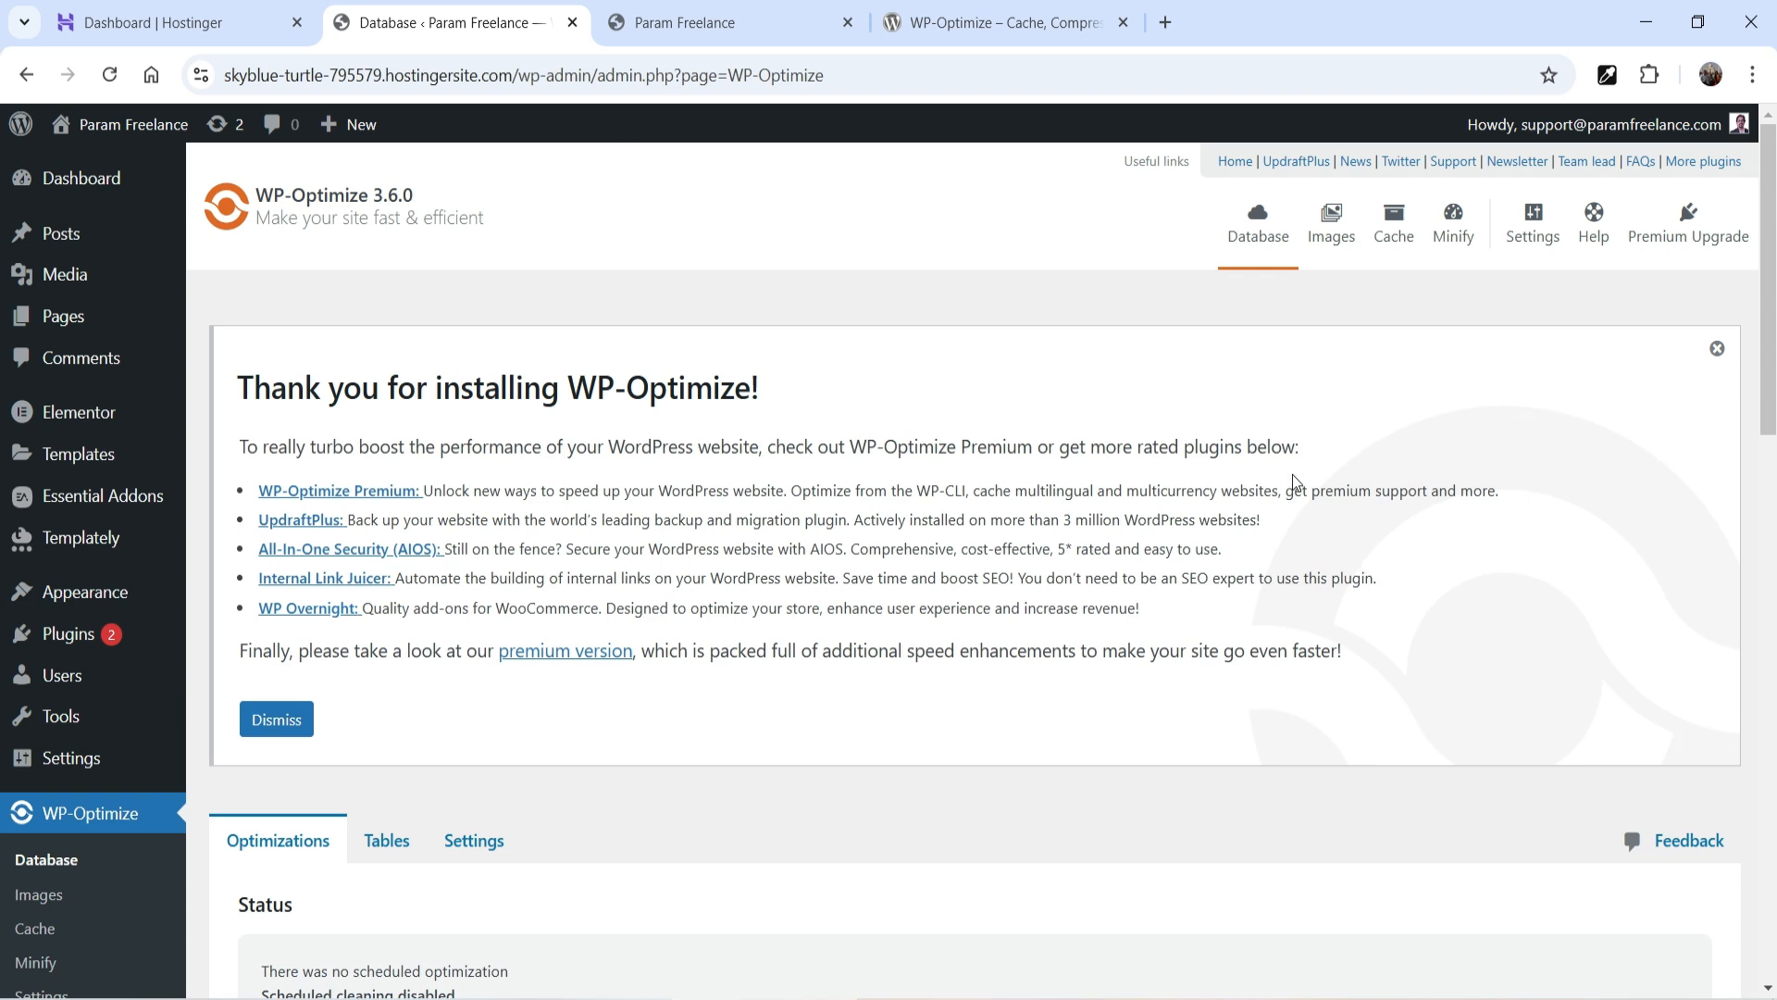
Run all selected database optimizations in WP-Optimize
{"action": "scroll", "coordinate": [1292, 474], "scroll_direction": "down", "scroll_amount": 5}
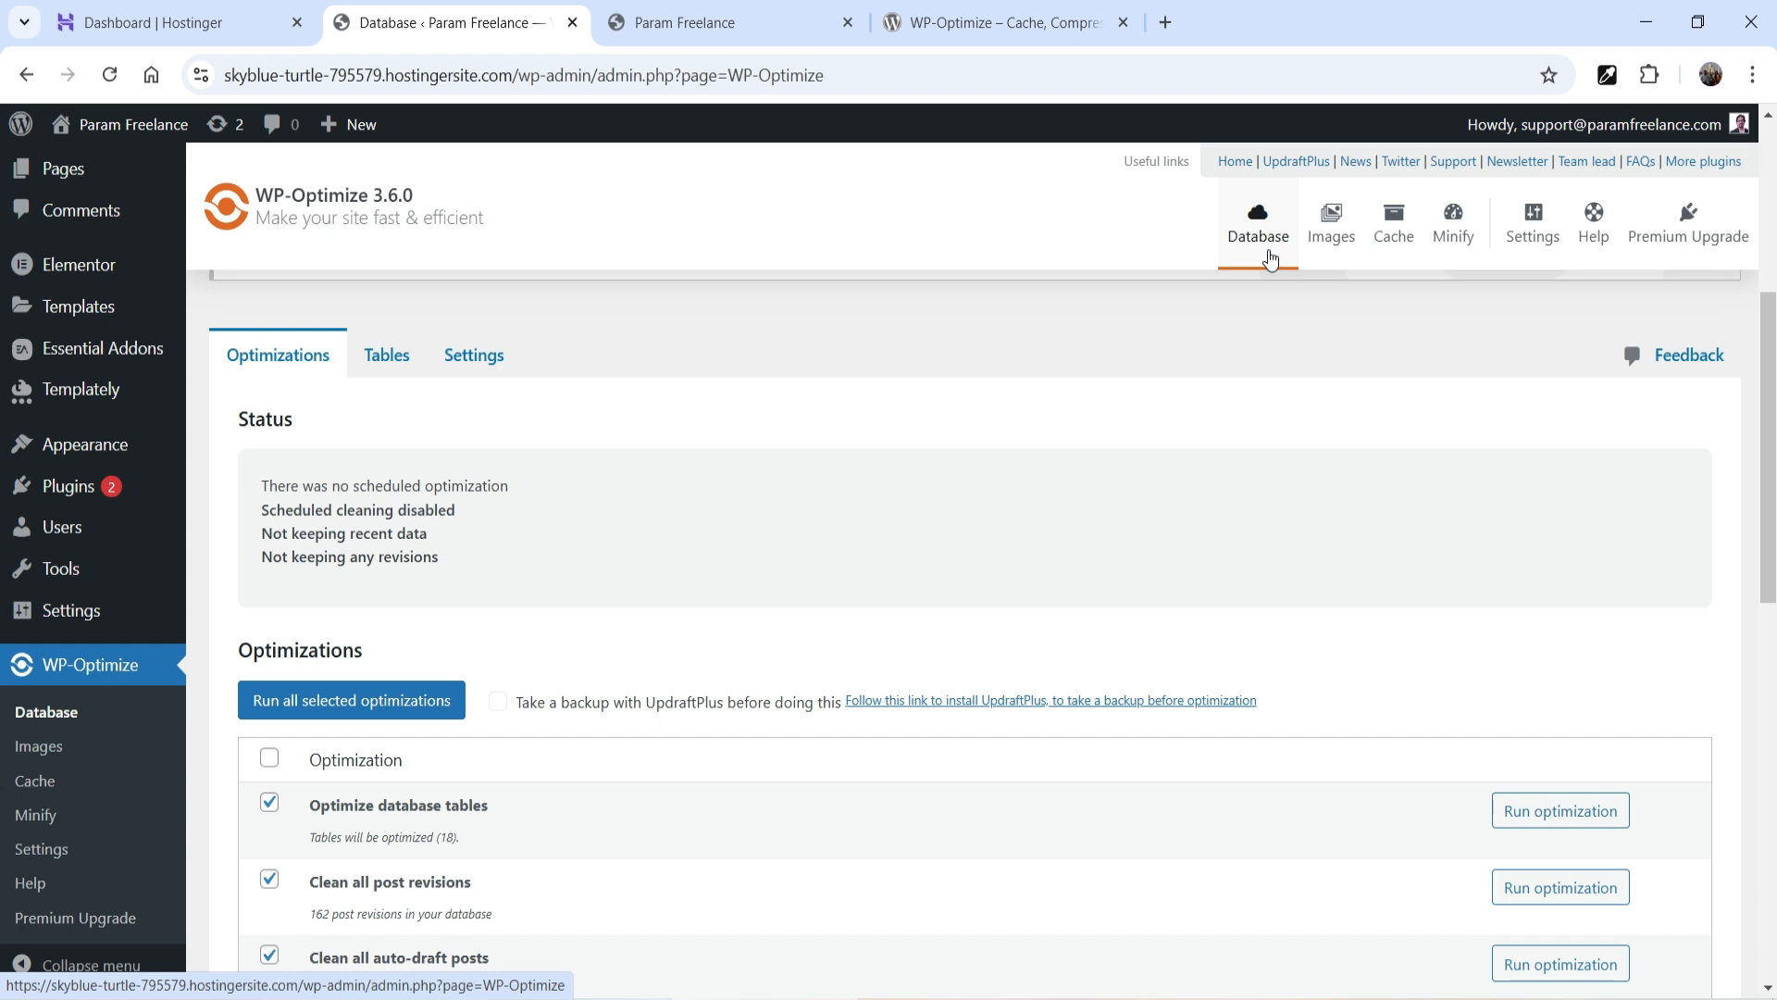
{"action": "scroll", "coordinate": [499, 432], "scroll_direction": "down", "scroll_amount": 3}
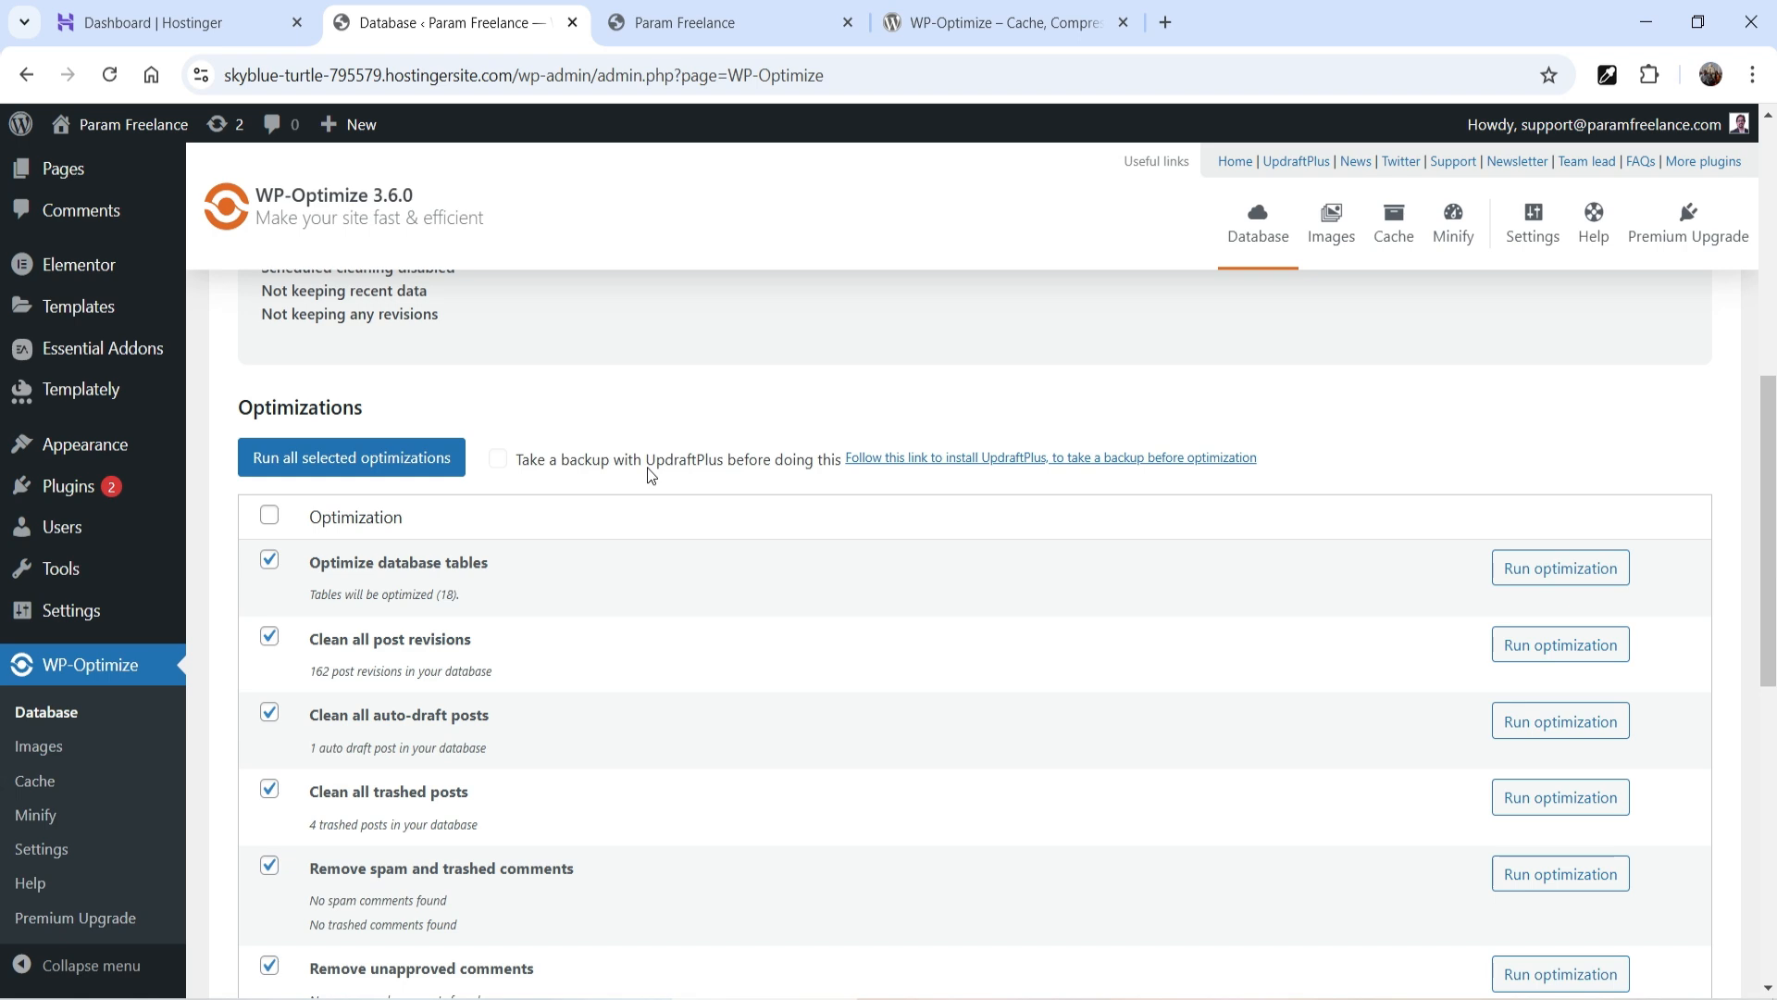
{"action": "left_click", "coordinate": [407, 457]}
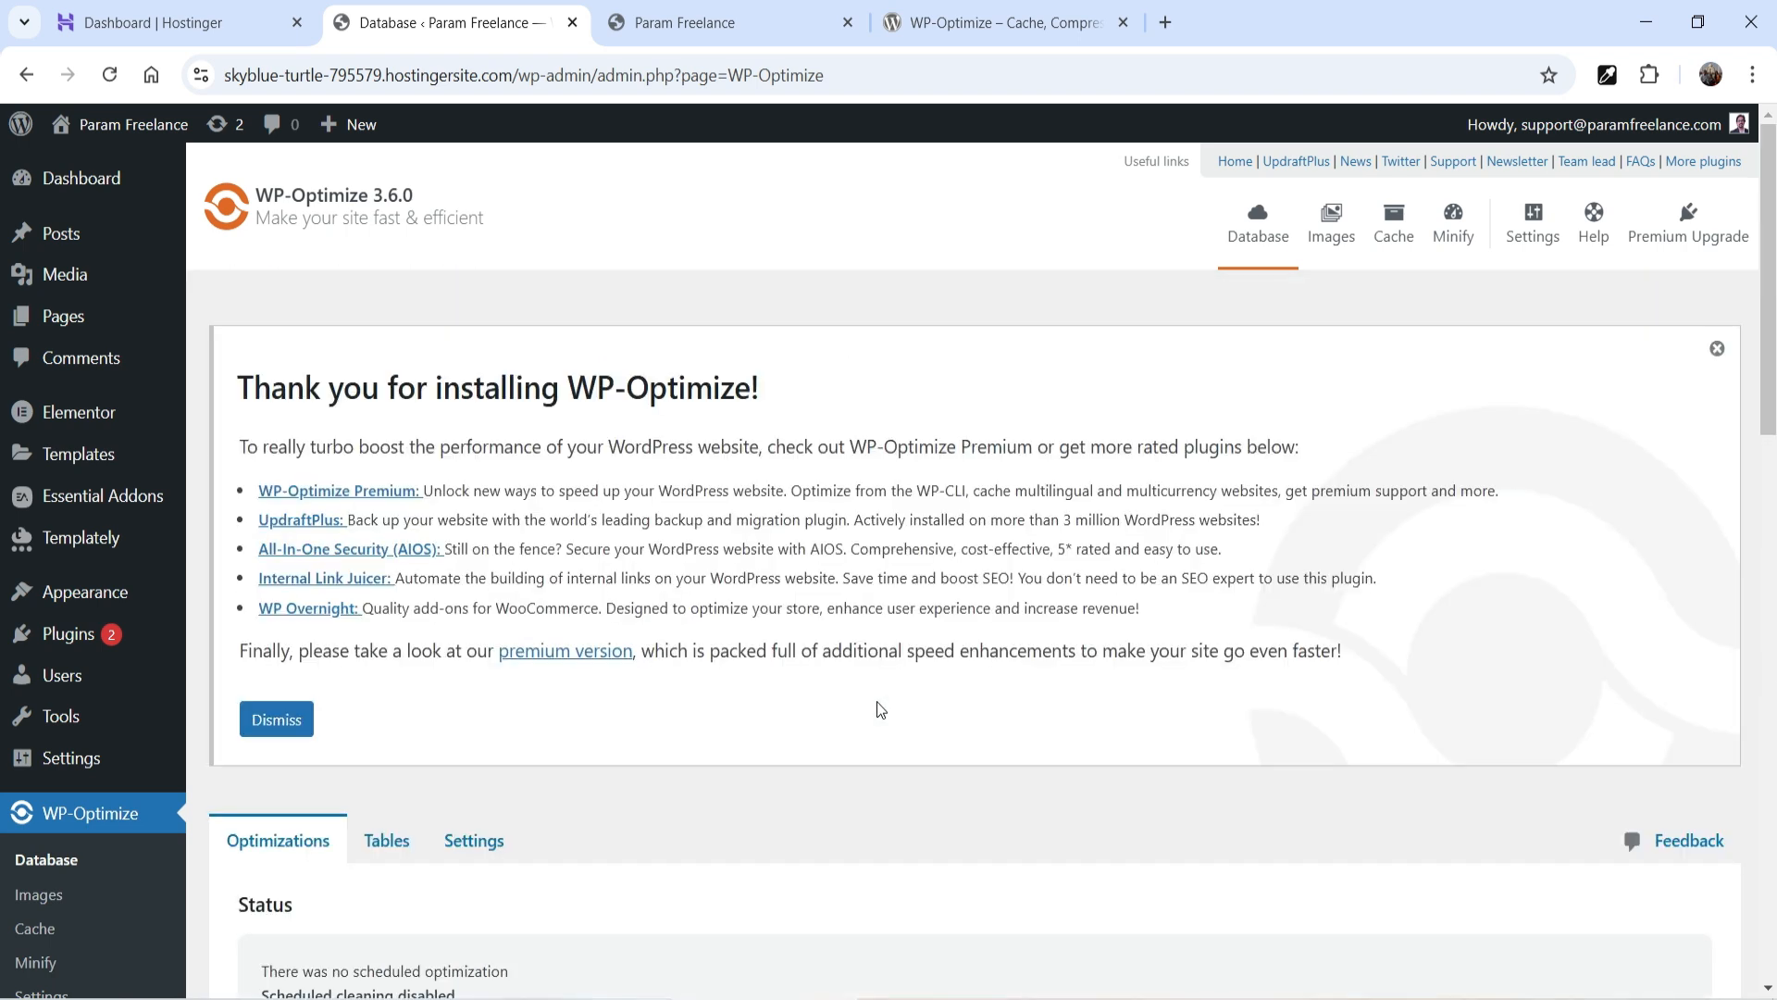
Examine the database table list, then the general and scheduled clean-up settings of the database section
{"action": "scroll", "coordinate": [819, 614], "scroll_direction": "down", "scroll_amount": 3}
{"action": "left_click", "coordinate": [400, 618]}
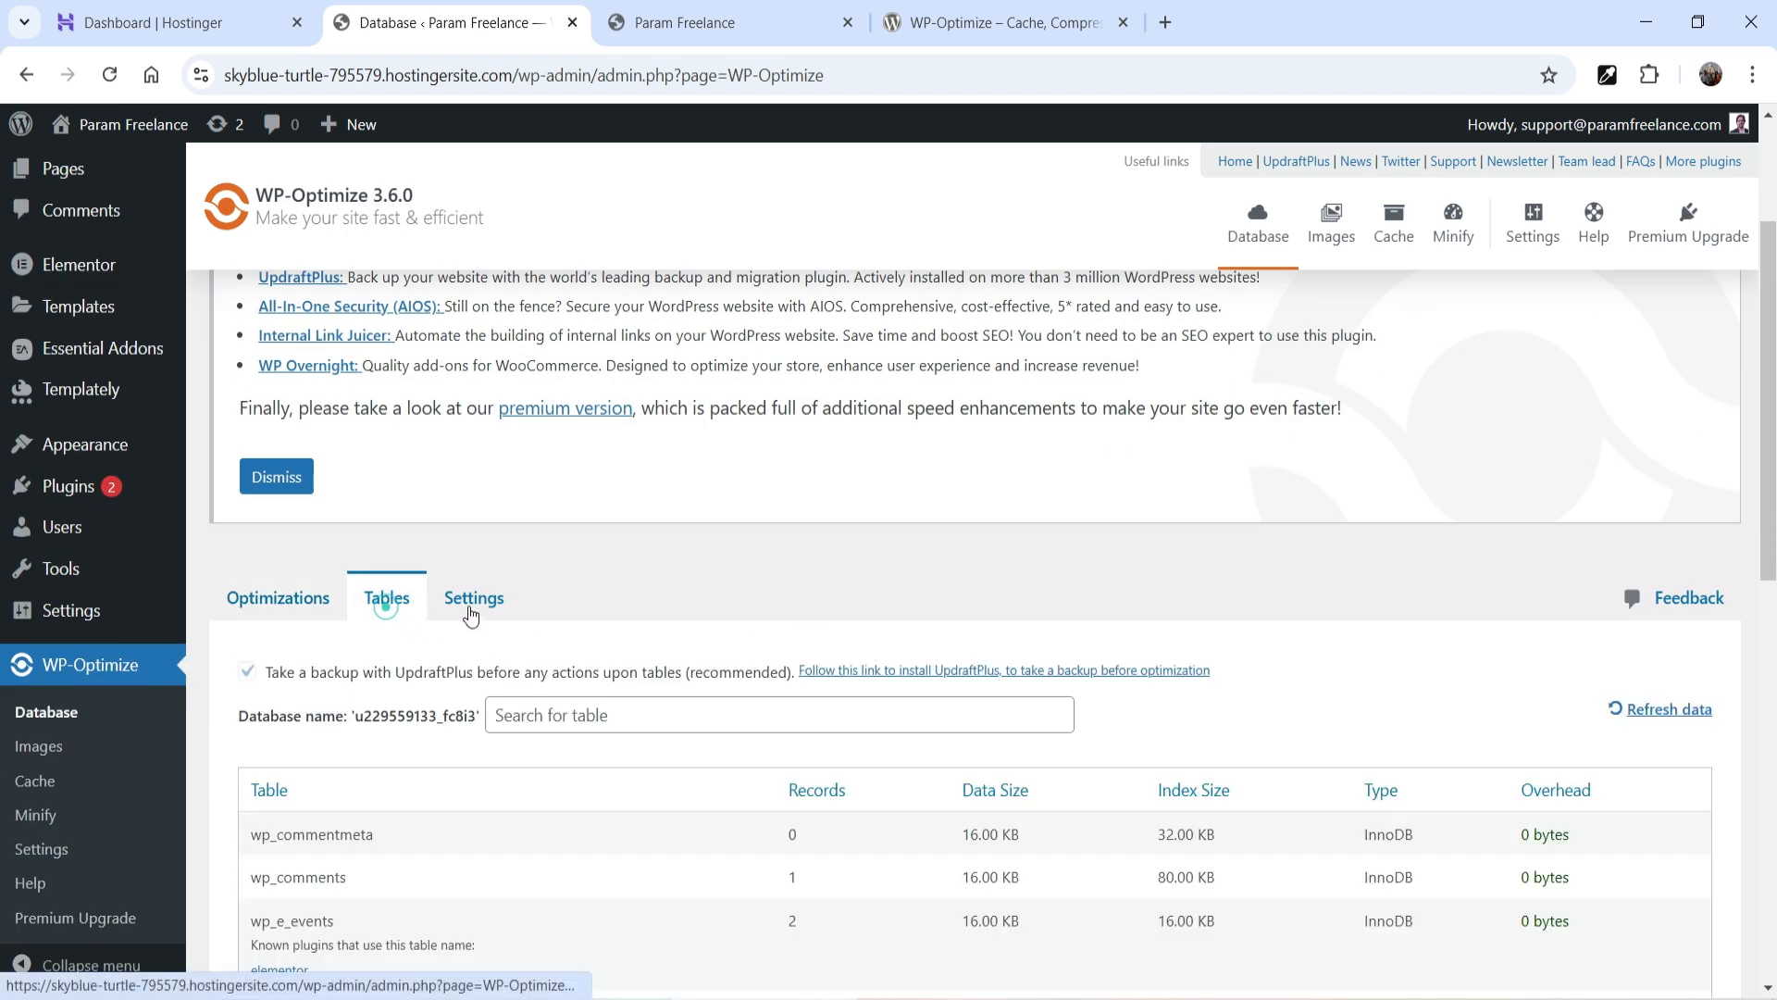
{"action": "scroll", "coordinate": [728, 527], "scroll_direction": "down", "scroll_amount": 4}
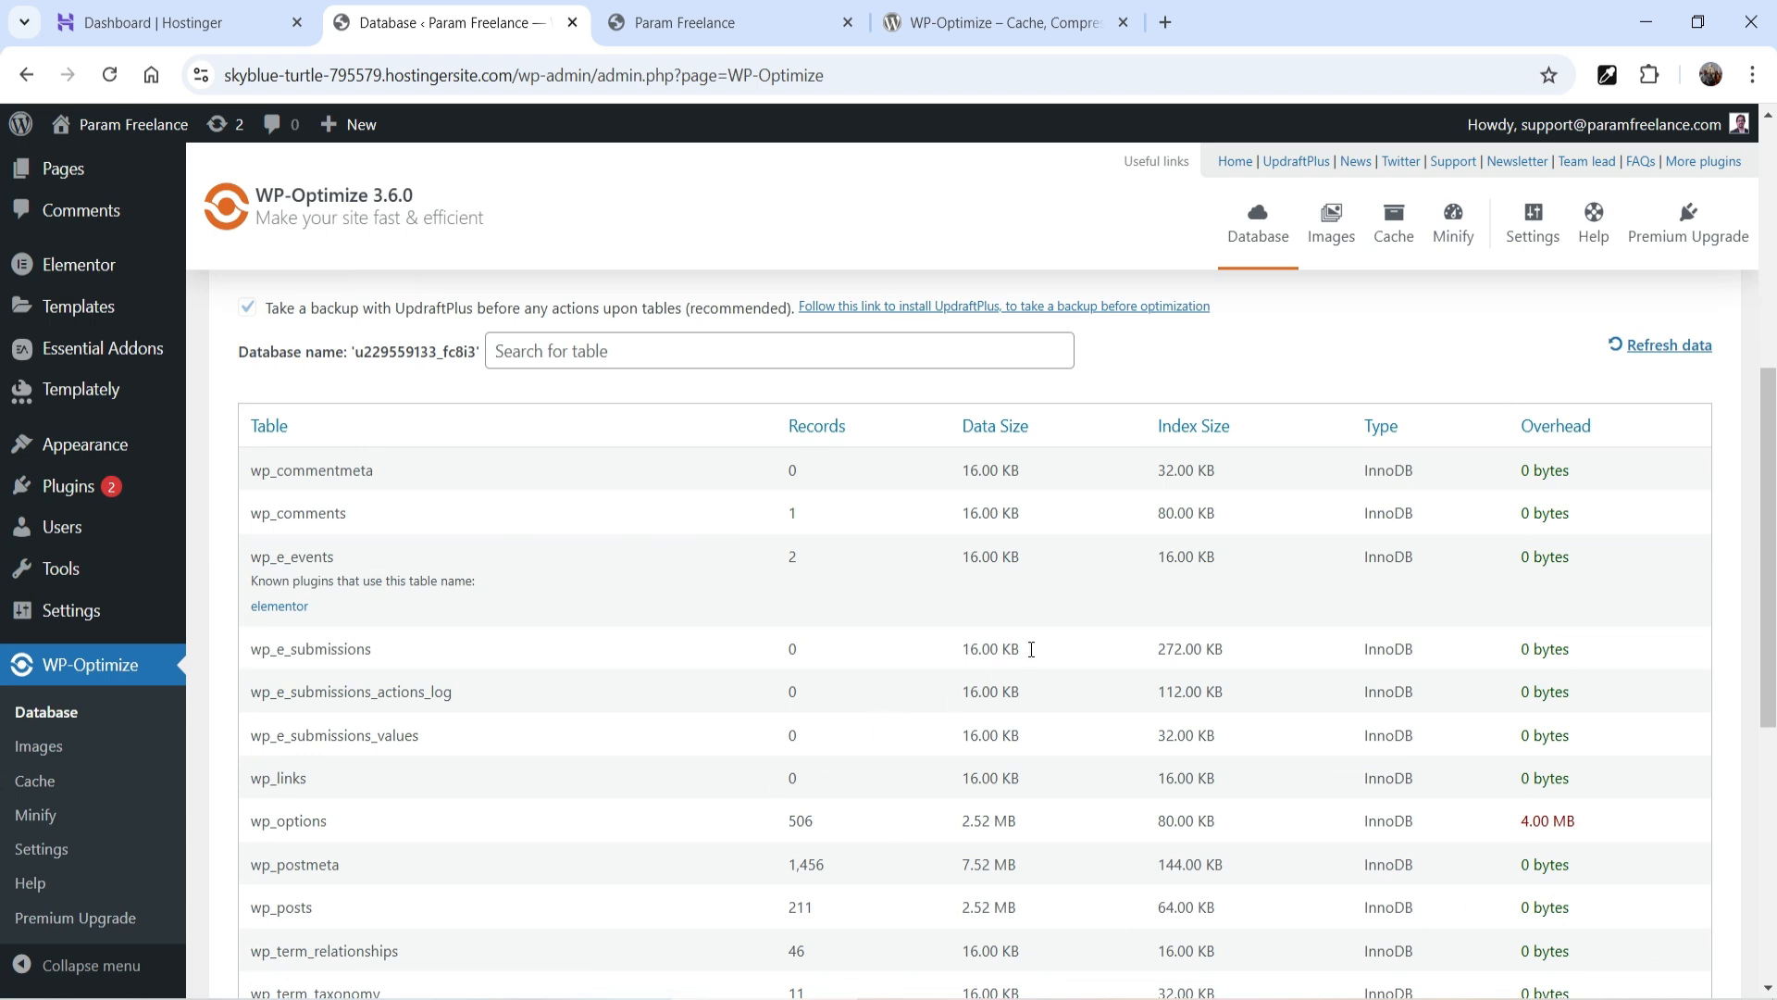
{"action": "scroll", "coordinate": [769, 708], "scroll_direction": "up", "scroll_amount": 3}
{"action": "left_click", "coordinate": [474, 476]}
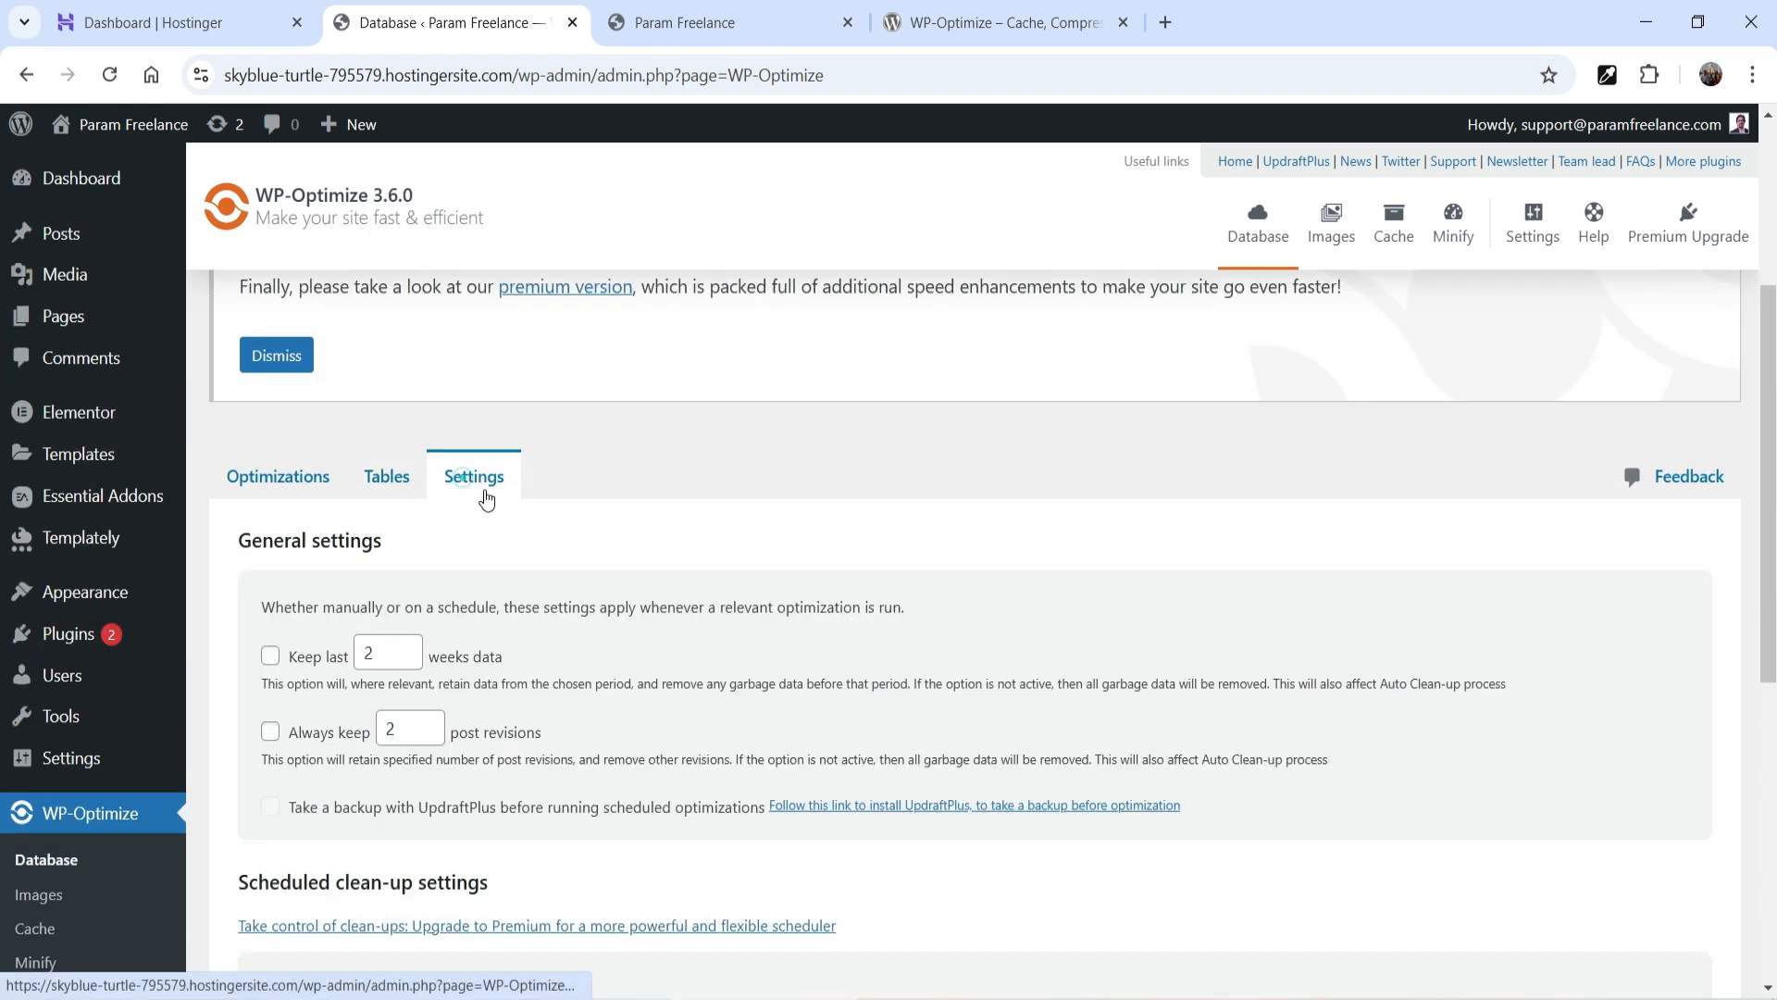
{"action": "scroll", "coordinate": [354, 373], "scroll_direction": "down", "scroll_amount": 2}
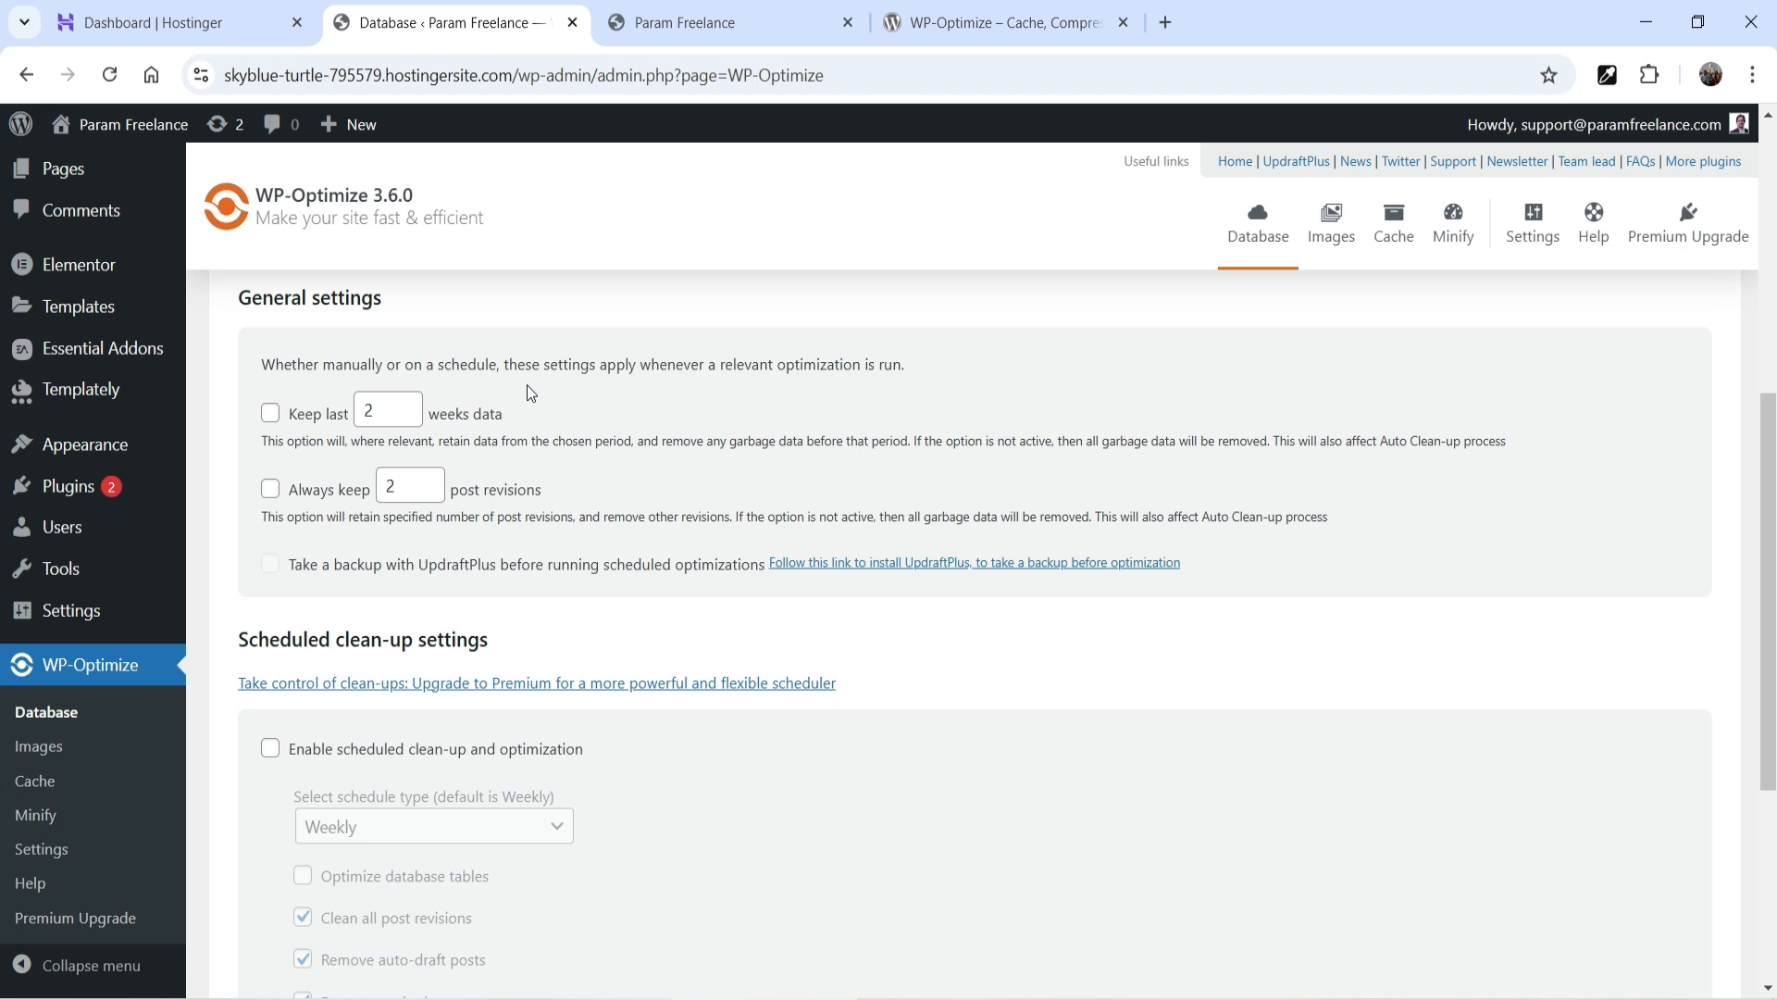
{"action": "scroll", "coordinate": [531, 394], "scroll_direction": "down", "scroll_amount": 1}
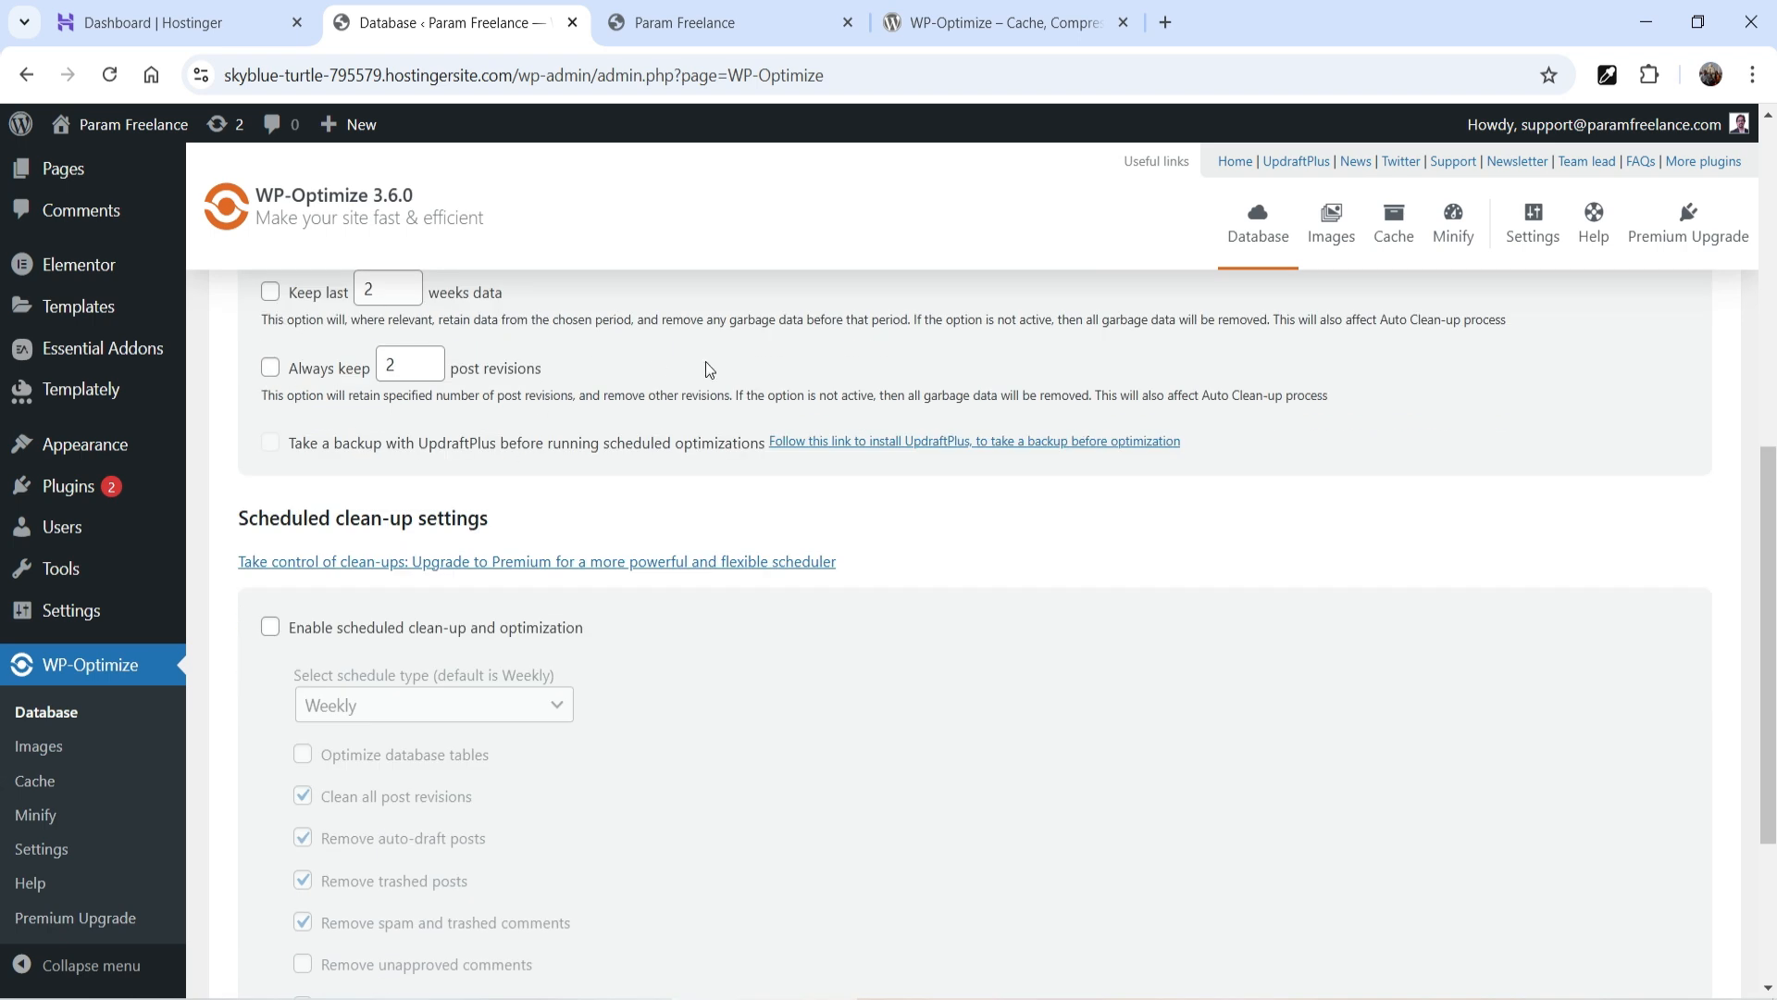
{"action": "scroll", "coordinate": [963, 630], "scroll_direction": "down", "scroll_amount": 1}
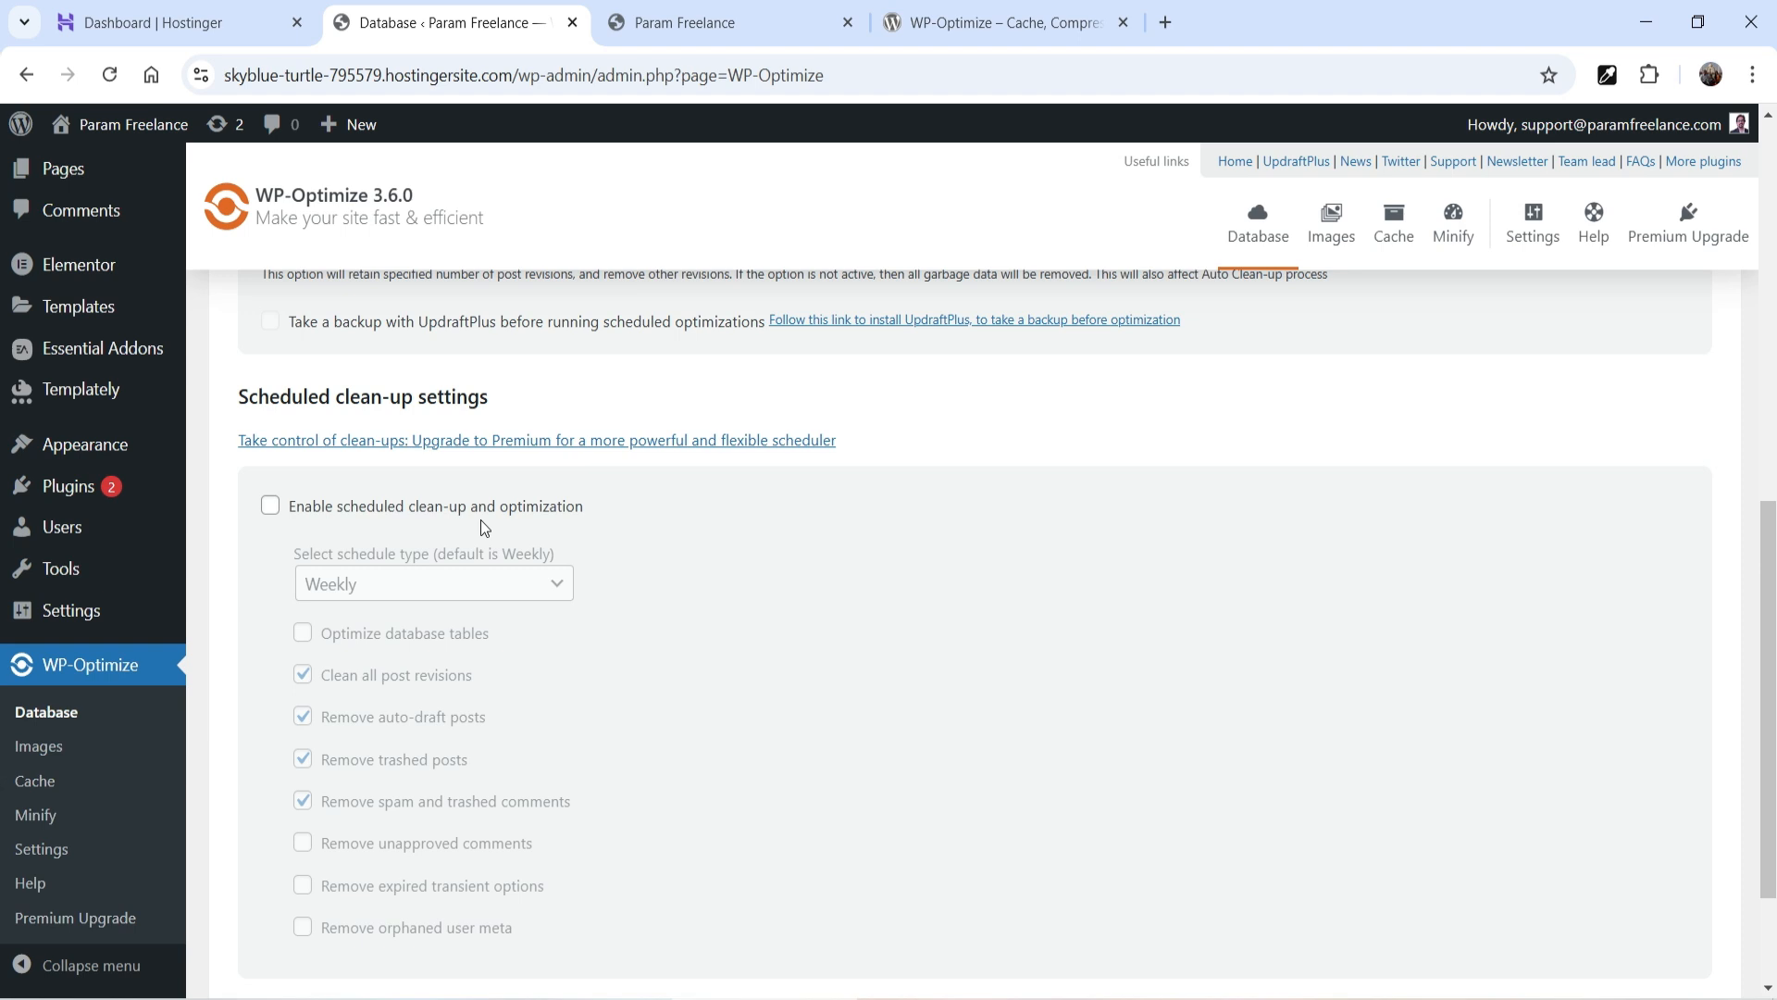
Try enabling scheduled clean-up and optimization, check the available schedule types, and disable it again
{"action": "left_click", "coordinate": [270, 505]}
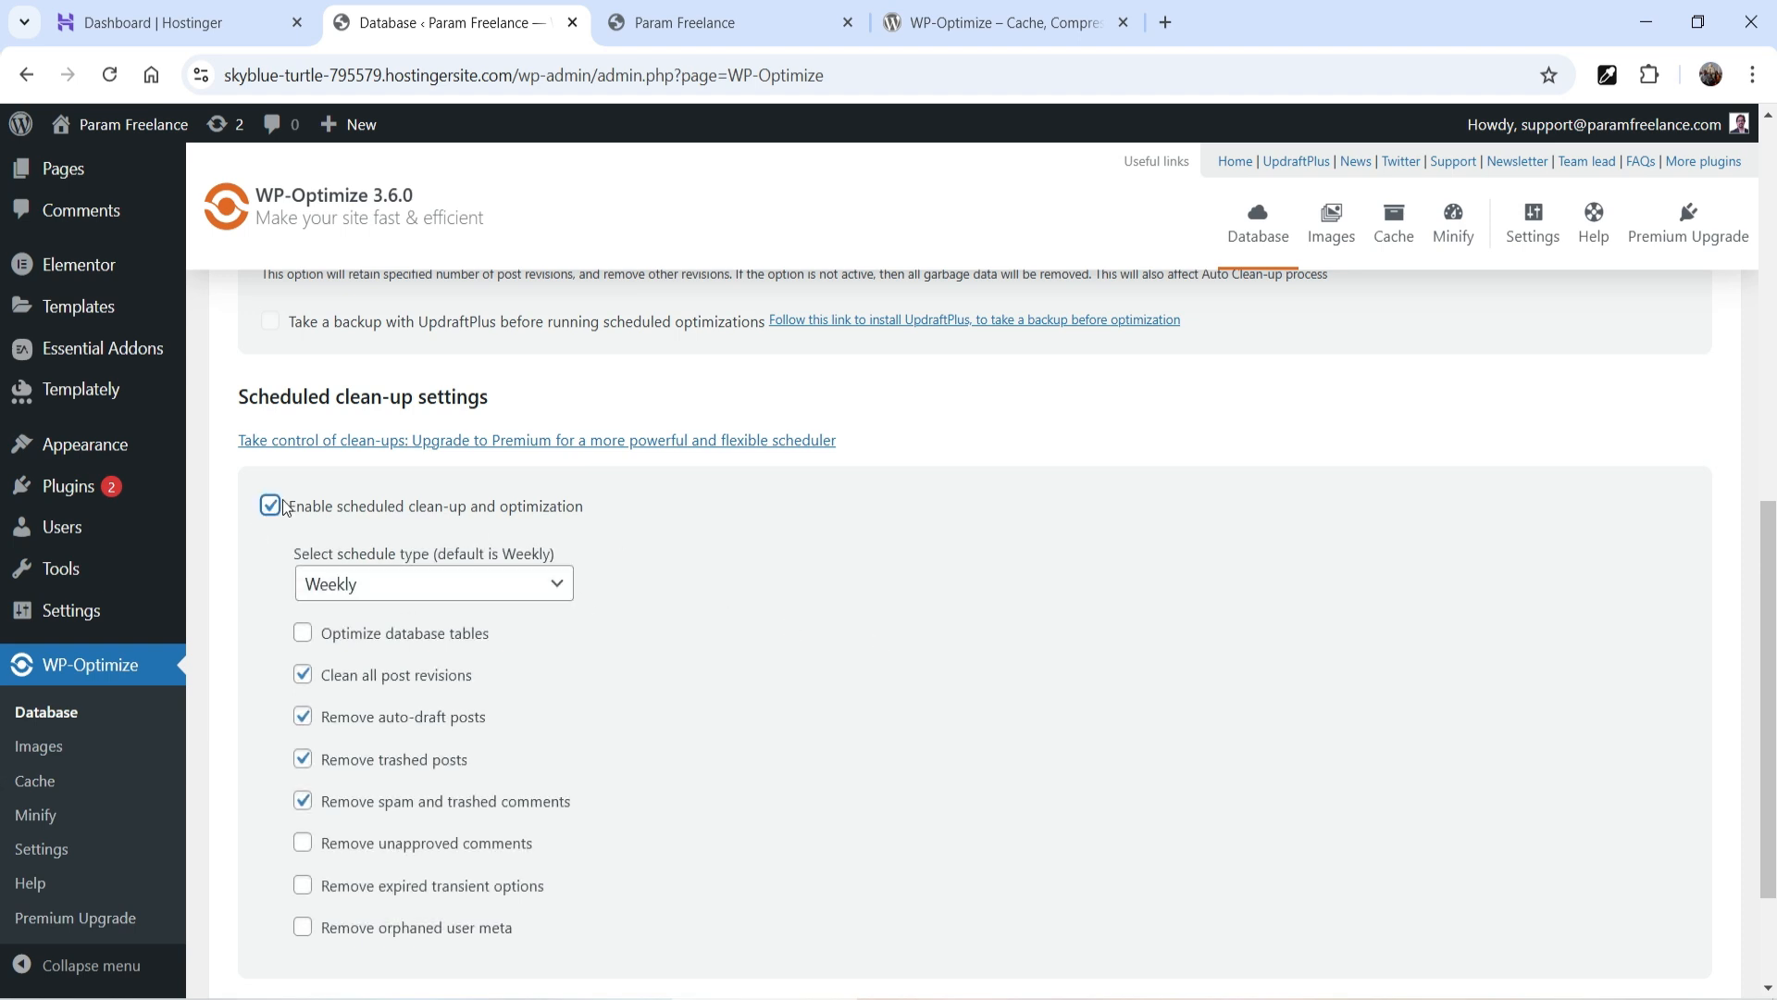
{"action": "left_click", "coordinate": [563, 584]}
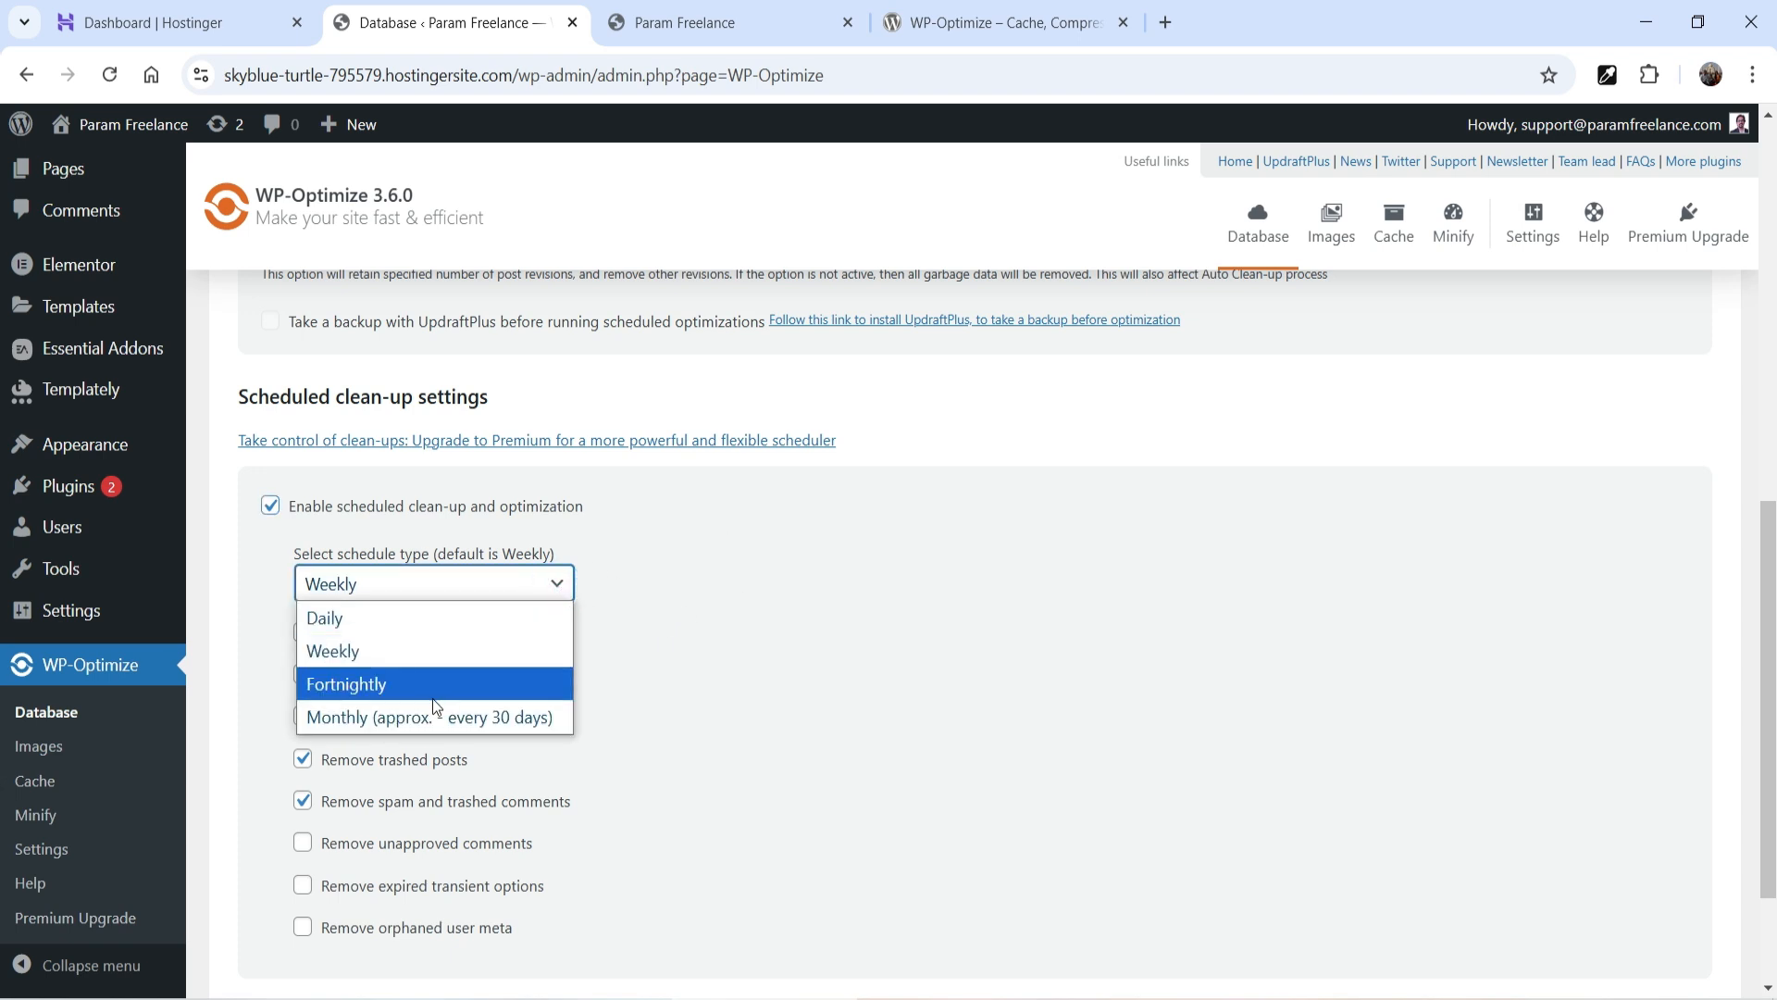
{"action": "left_click", "coordinate": [1140, 648]}
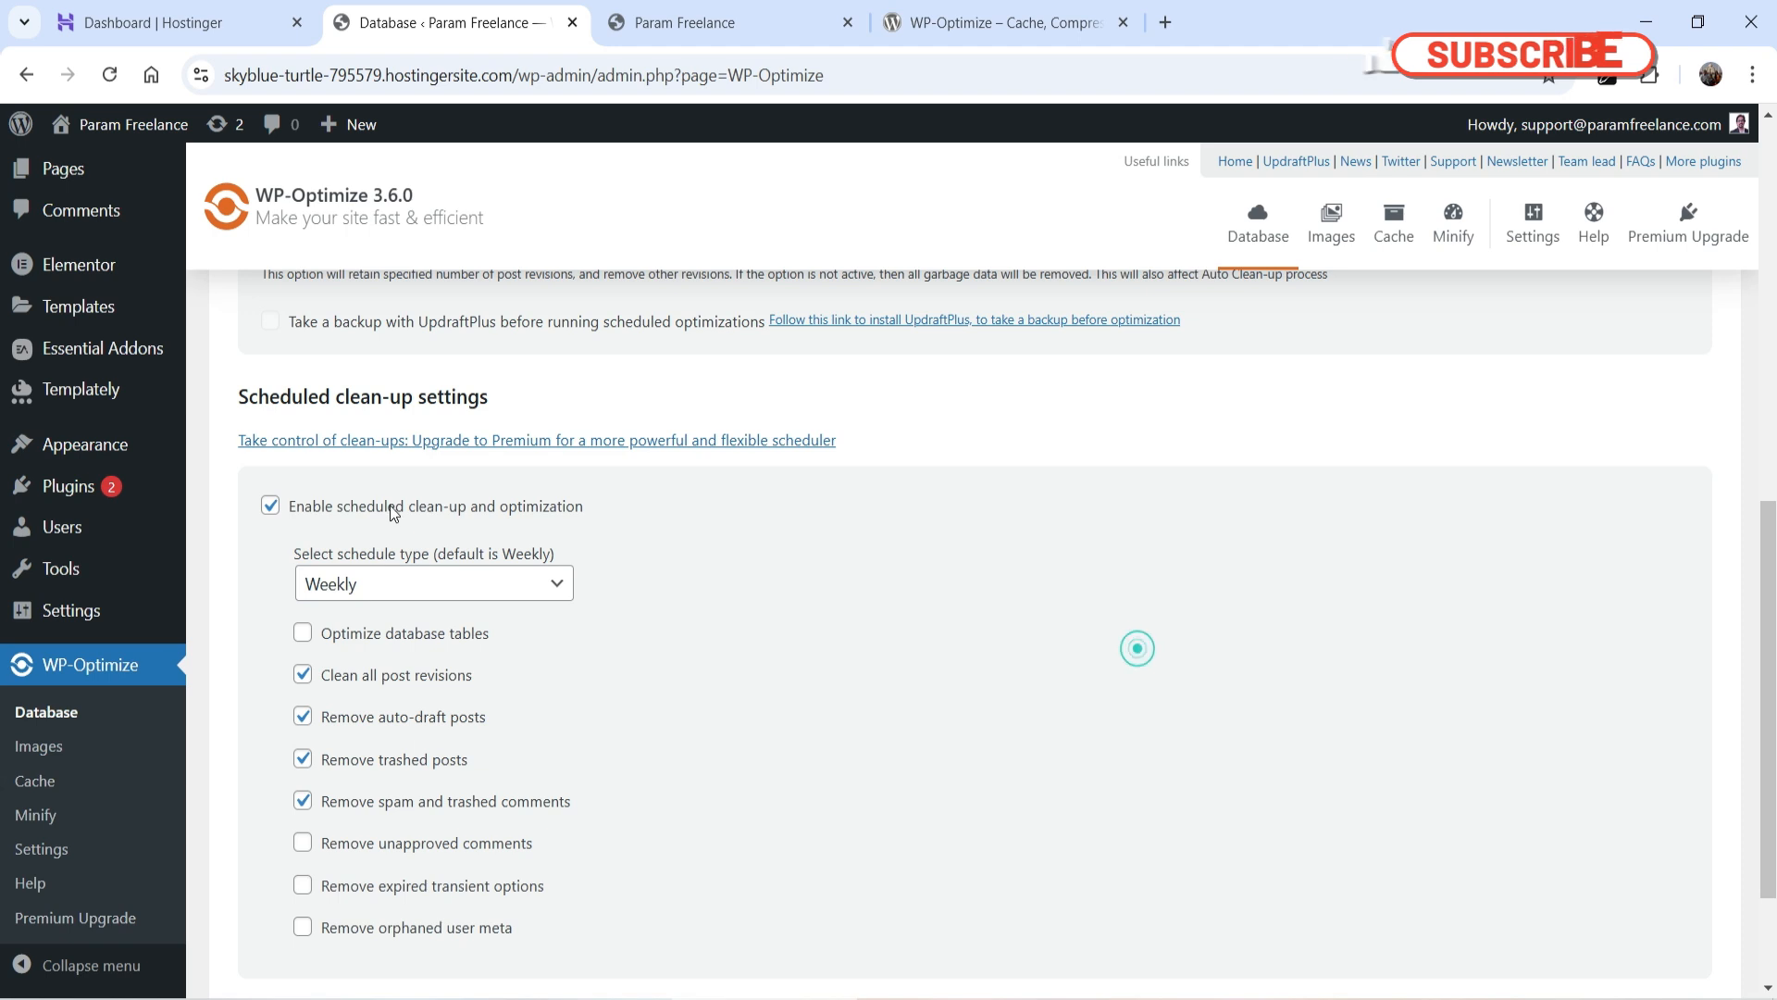
{"action": "left_click", "coordinate": [271, 506]}
Save the database settings with scheduled clean-up disabled
{"action": "scroll", "coordinate": [929, 516], "scroll_direction": "up", "scroll_amount": 10}
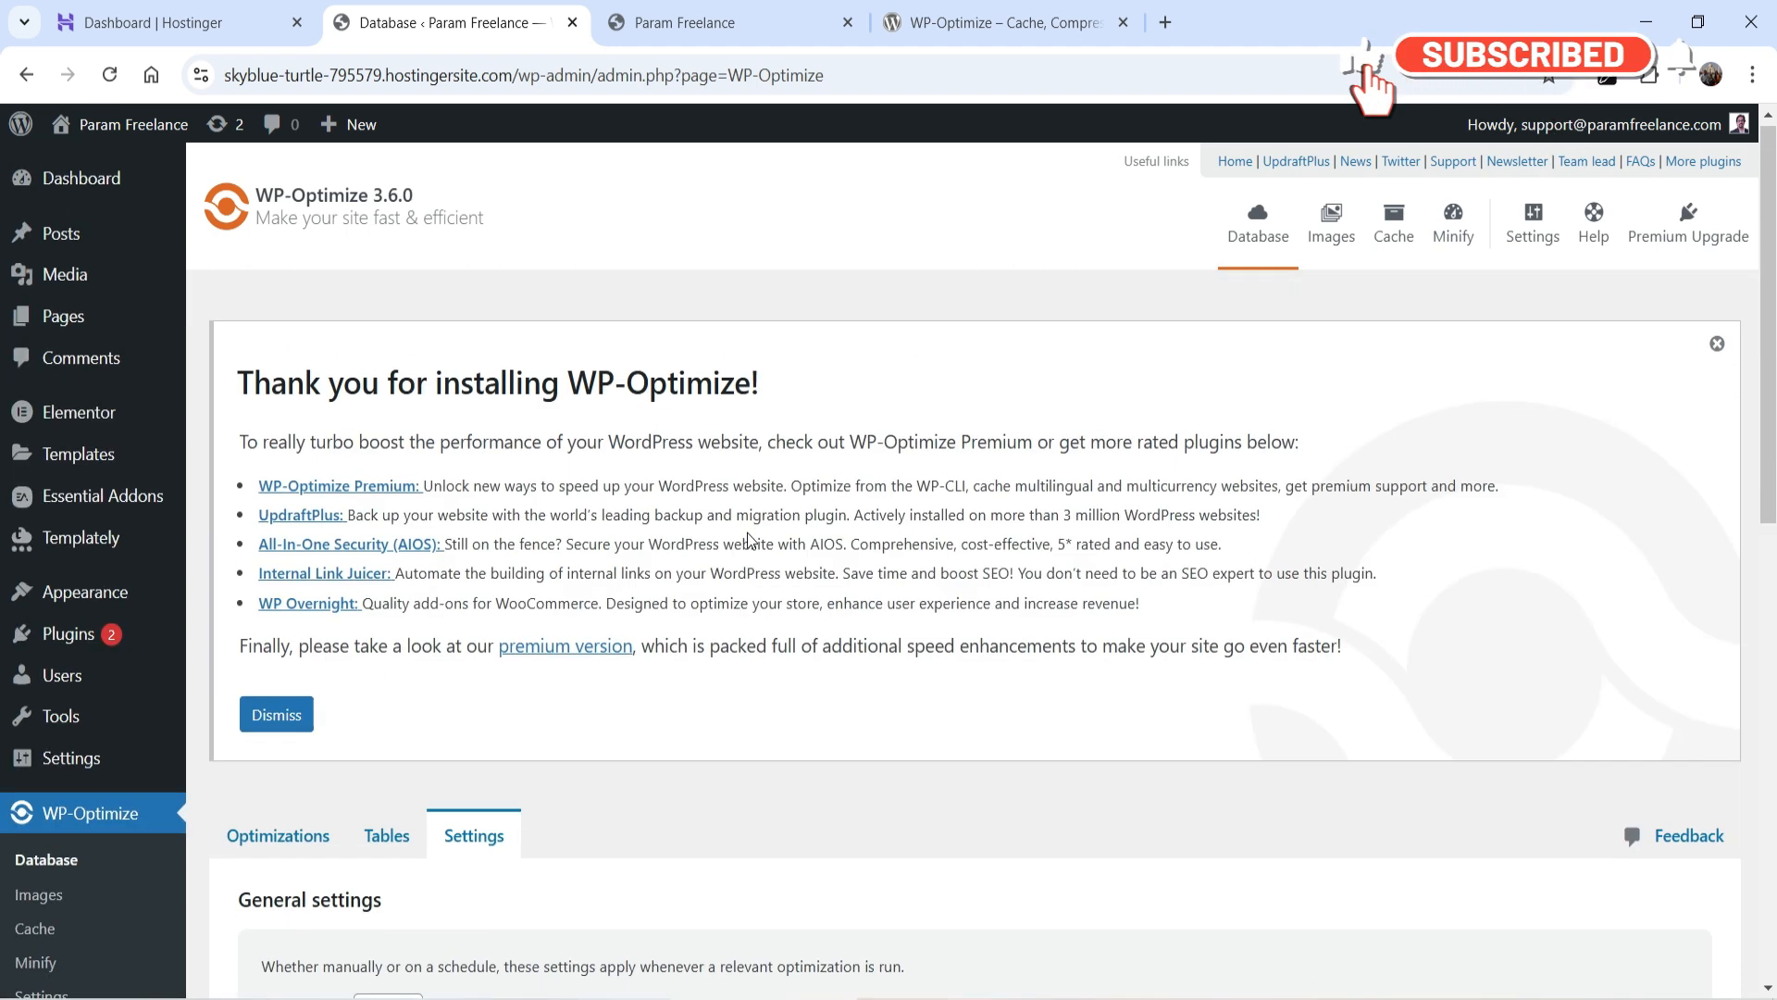
{"action": "scroll", "coordinate": [748, 540], "scroll_direction": "down", "scroll_amount": 10}
{"action": "left_click", "coordinate": [296, 847]}
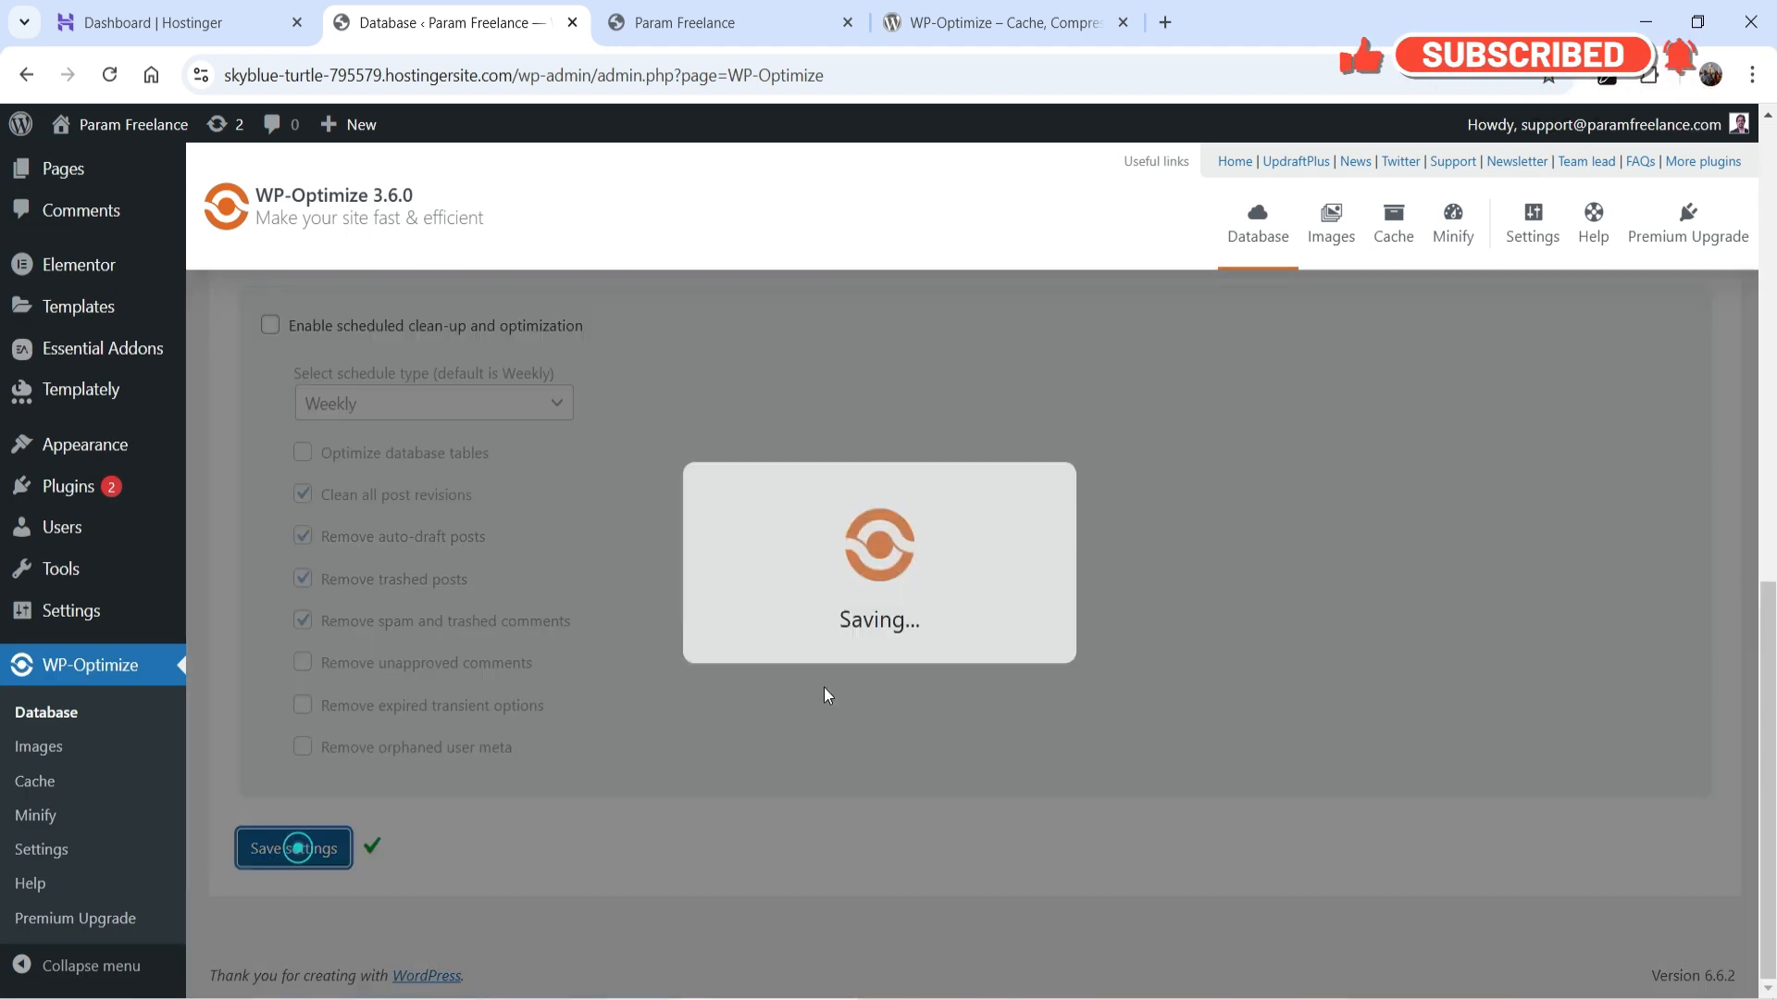
Turn on automatic compression of newly added images in the image compression settings
{"action": "scroll", "coordinate": [896, 670], "scroll_direction": "up", "scroll_amount": 10}
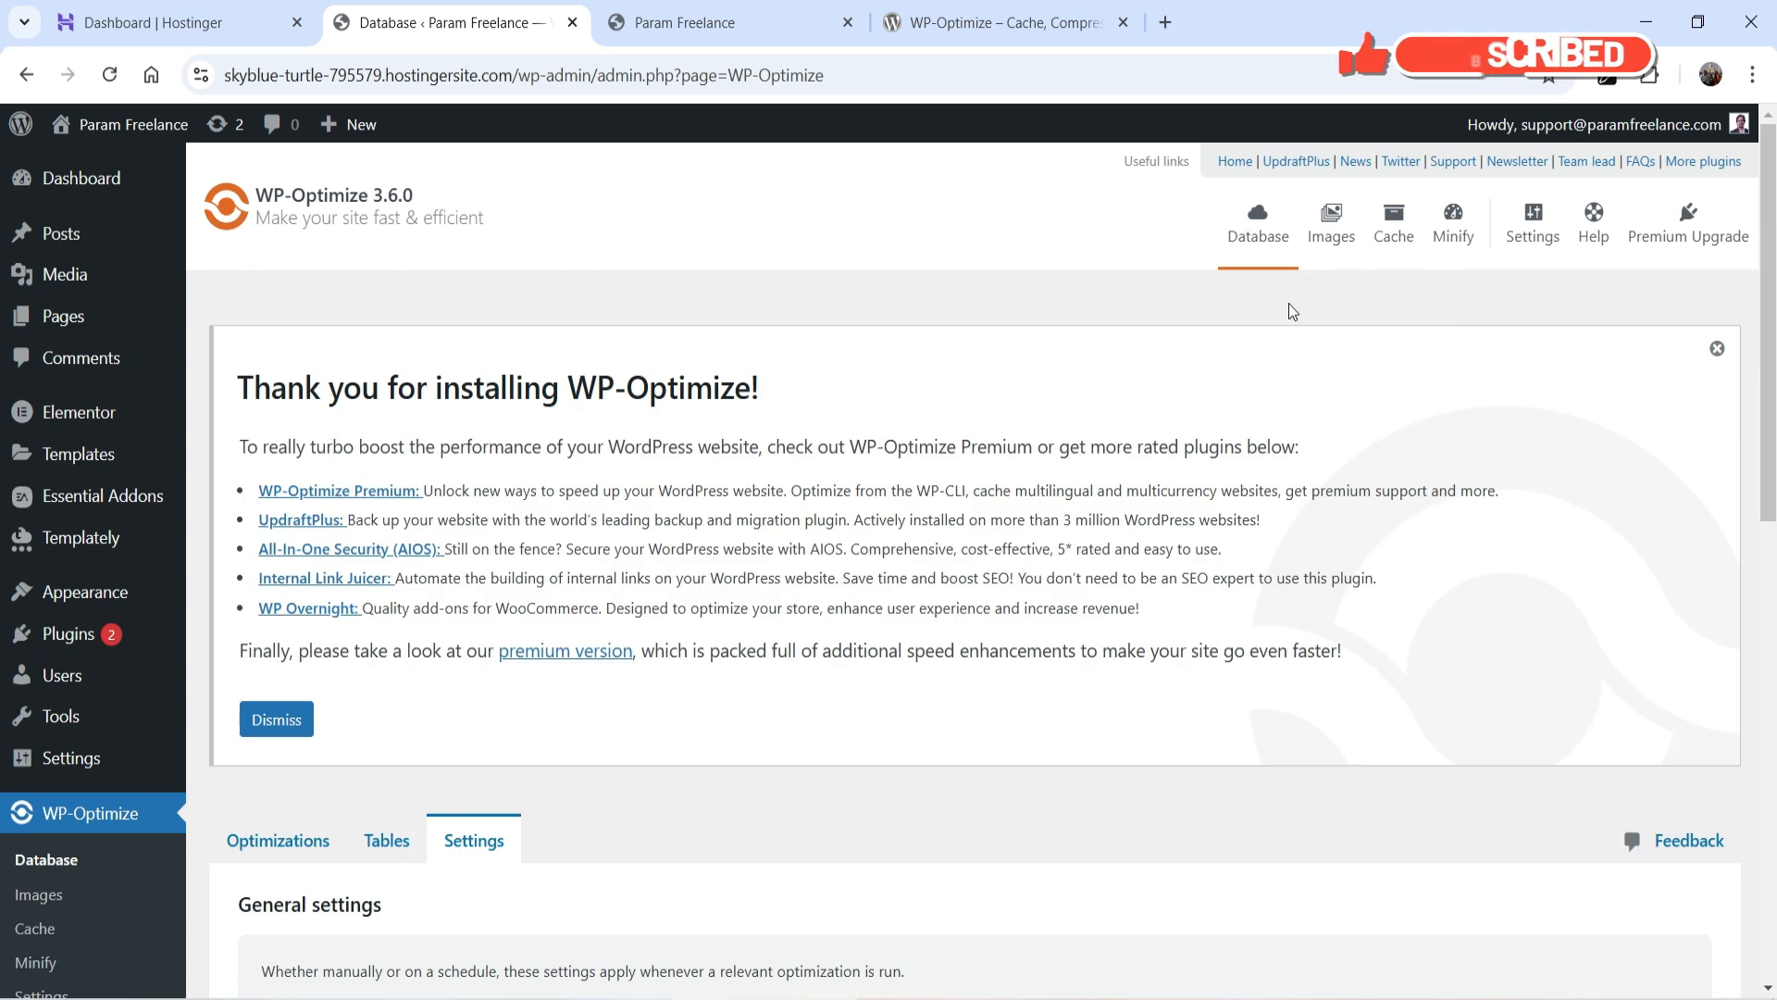
{"action": "left_click", "coordinate": [1332, 227]}
{"action": "scroll", "coordinate": [835, 514], "scroll_direction": "down", "scroll_amount": 4}
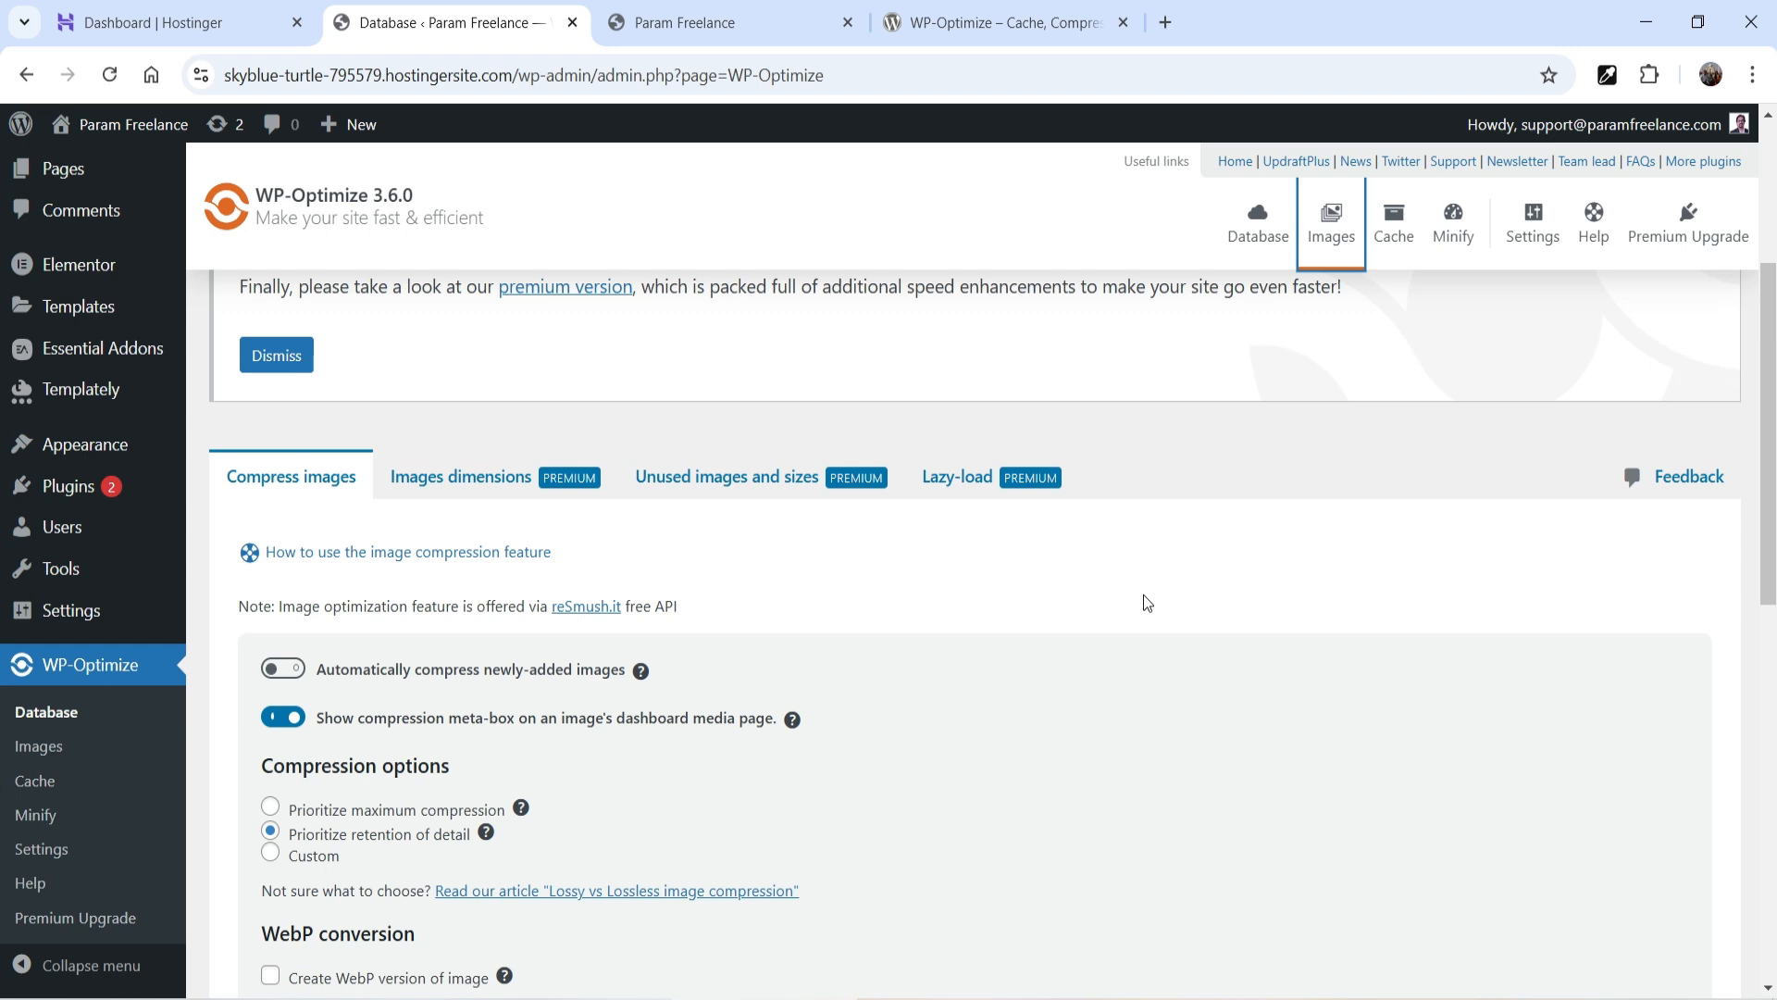
{"action": "scroll", "coordinate": [1159, 613], "scroll_direction": "down", "scroll_amount": 3}
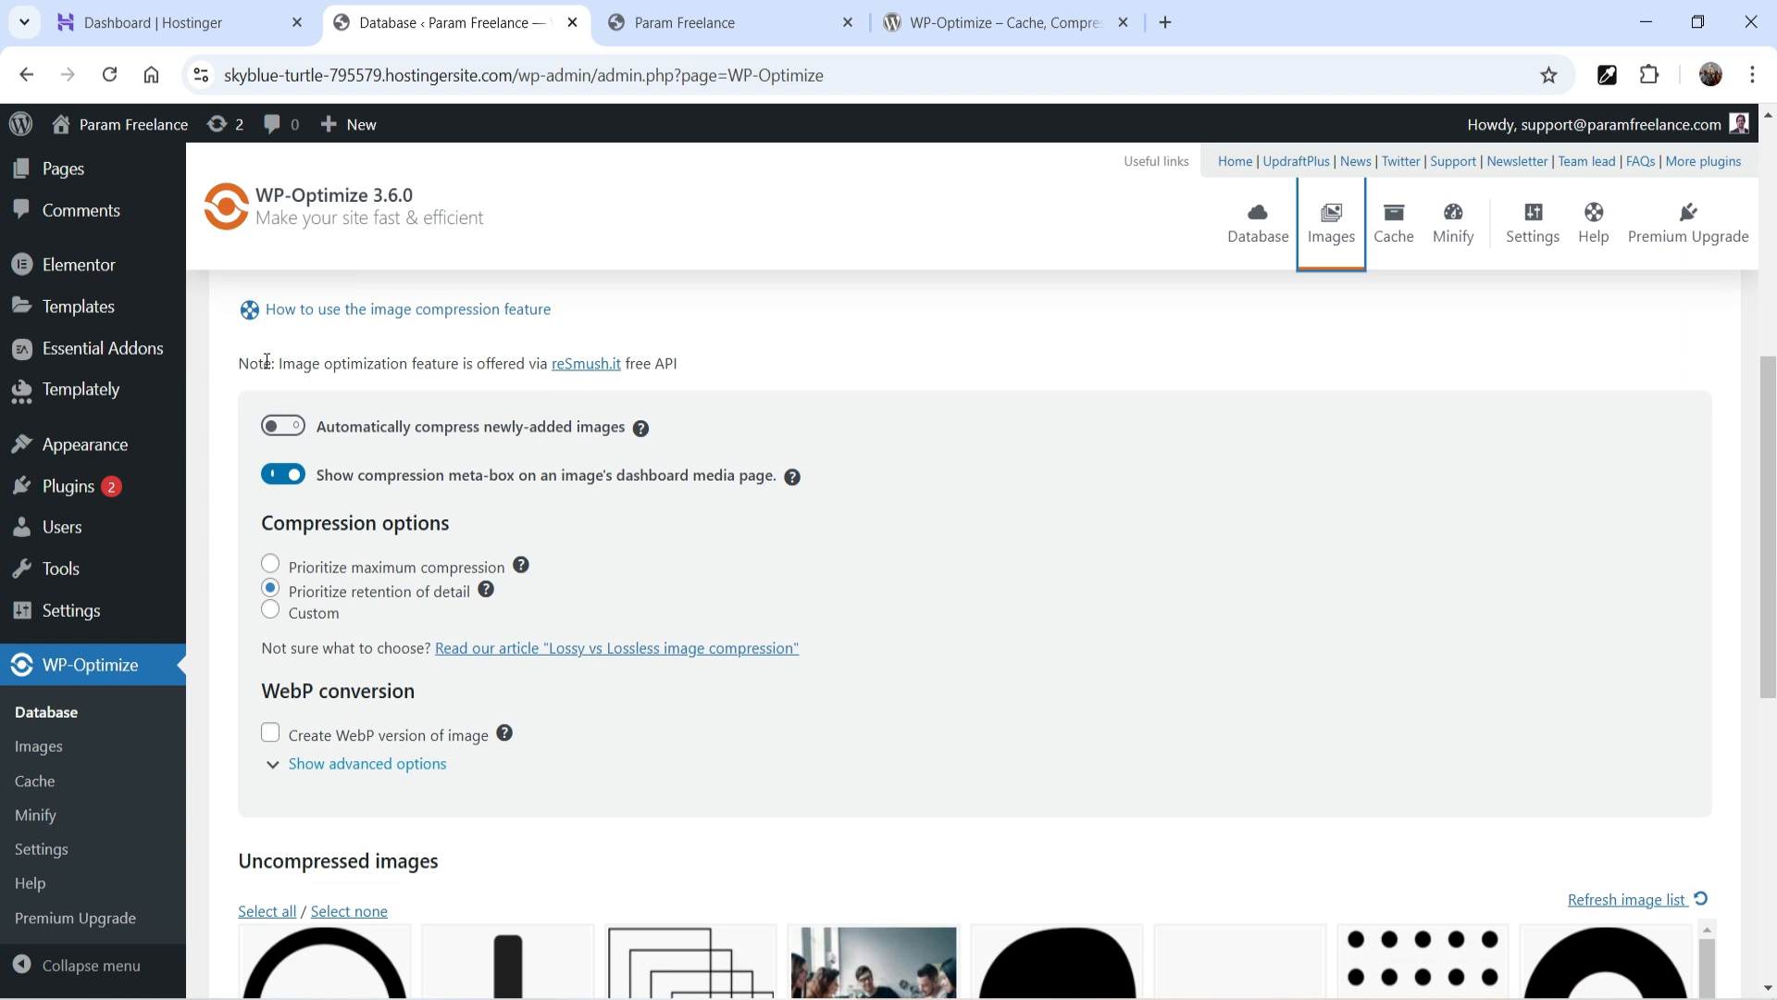
{"action": "left_click", "coordinate": [290, 434]}
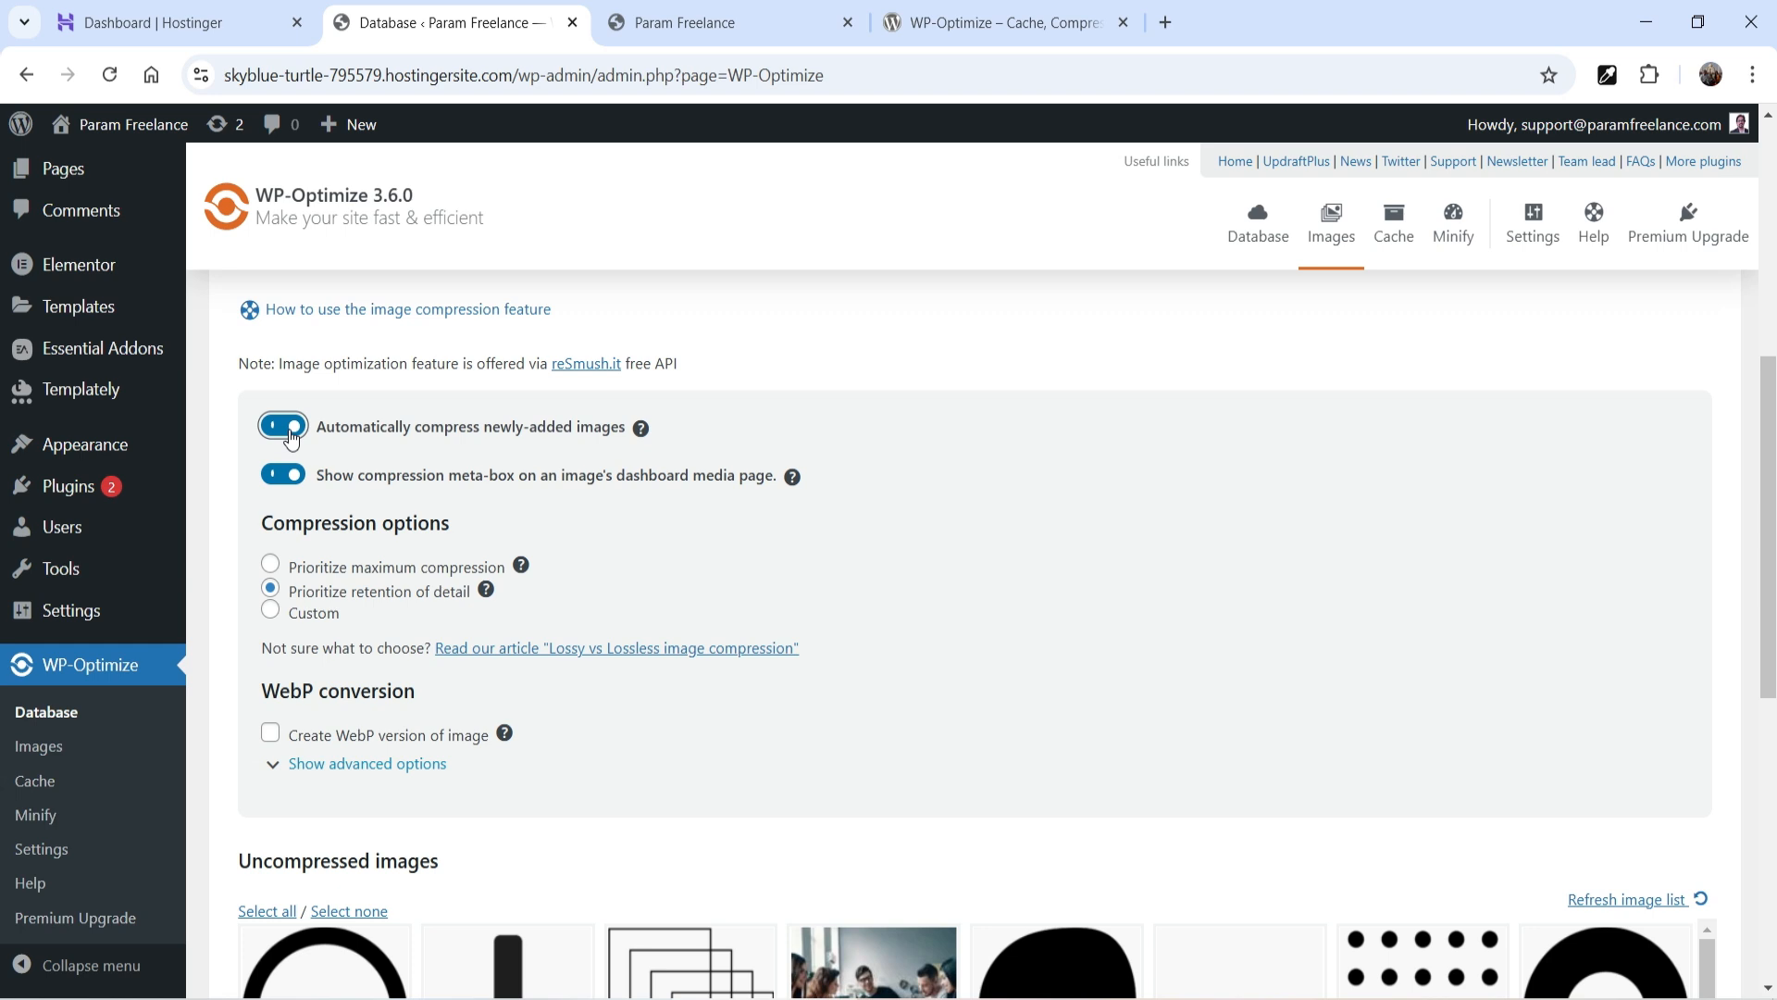
Try Custom compression with a reduced image quality level and return to Prioritize retention of detail
{"action": "scroll", "coordinate": [261, 417], "scroll_direction": "down", "scroll_amount": 1}
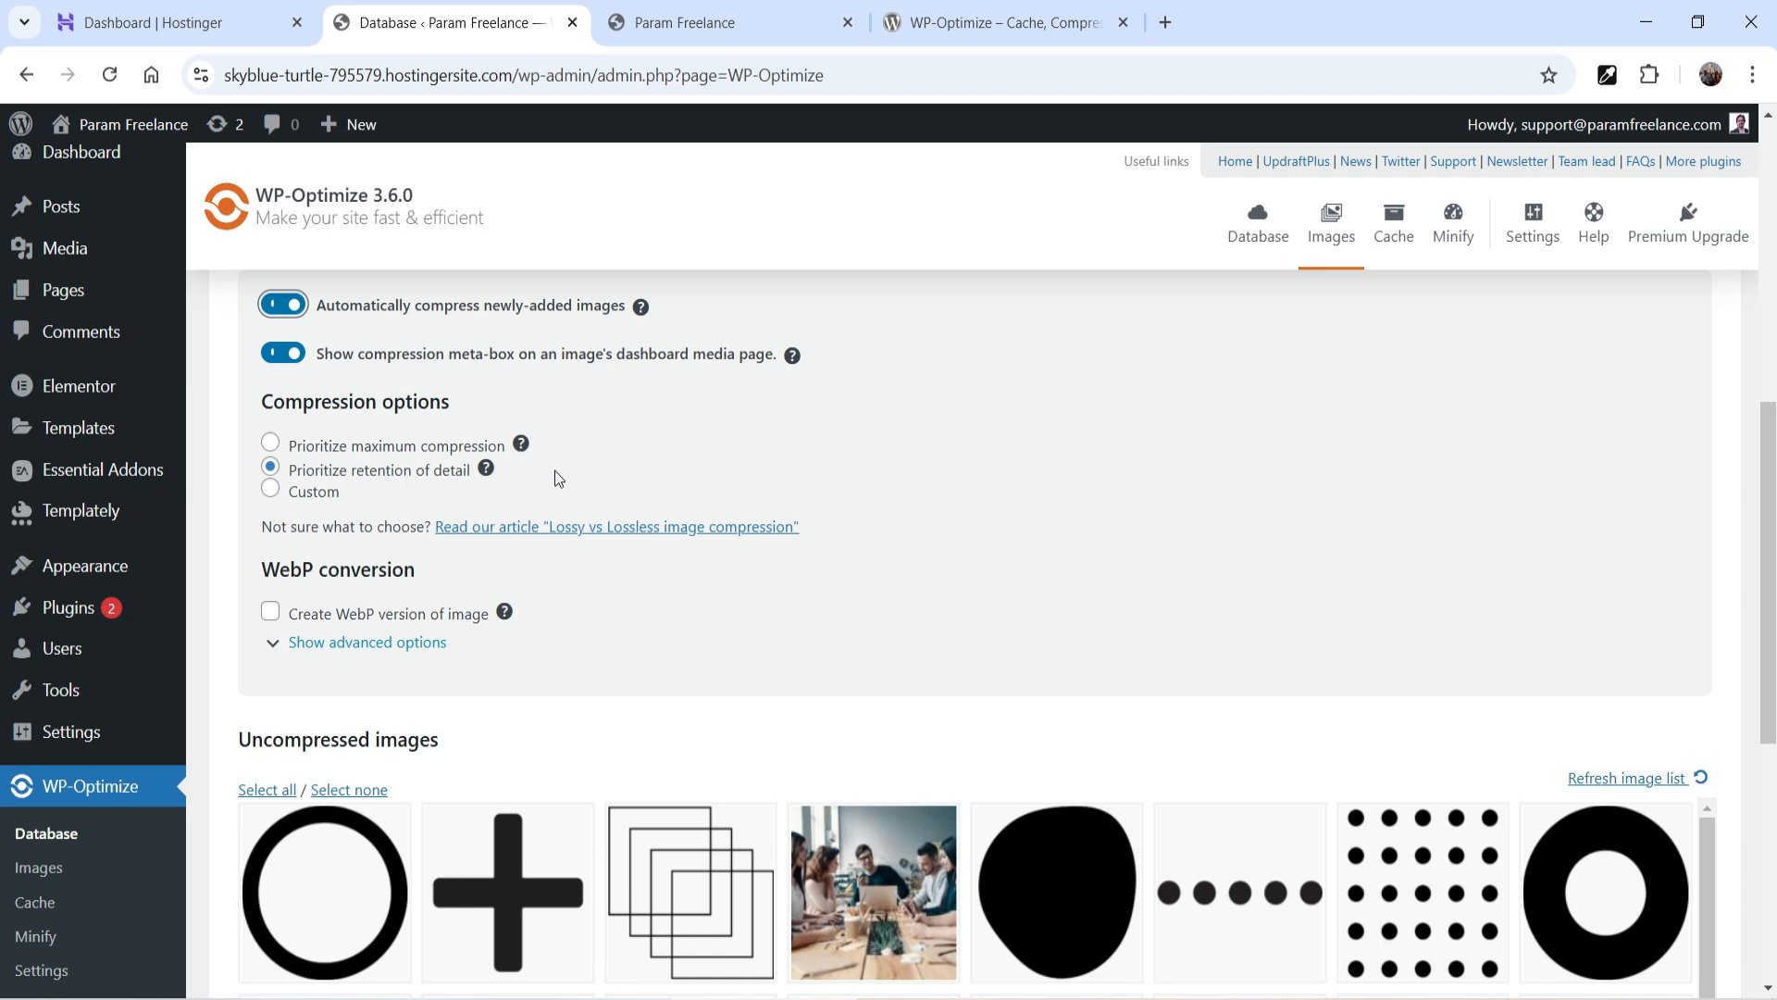
{"action": "left_click", "coordinate": [271, 489]}
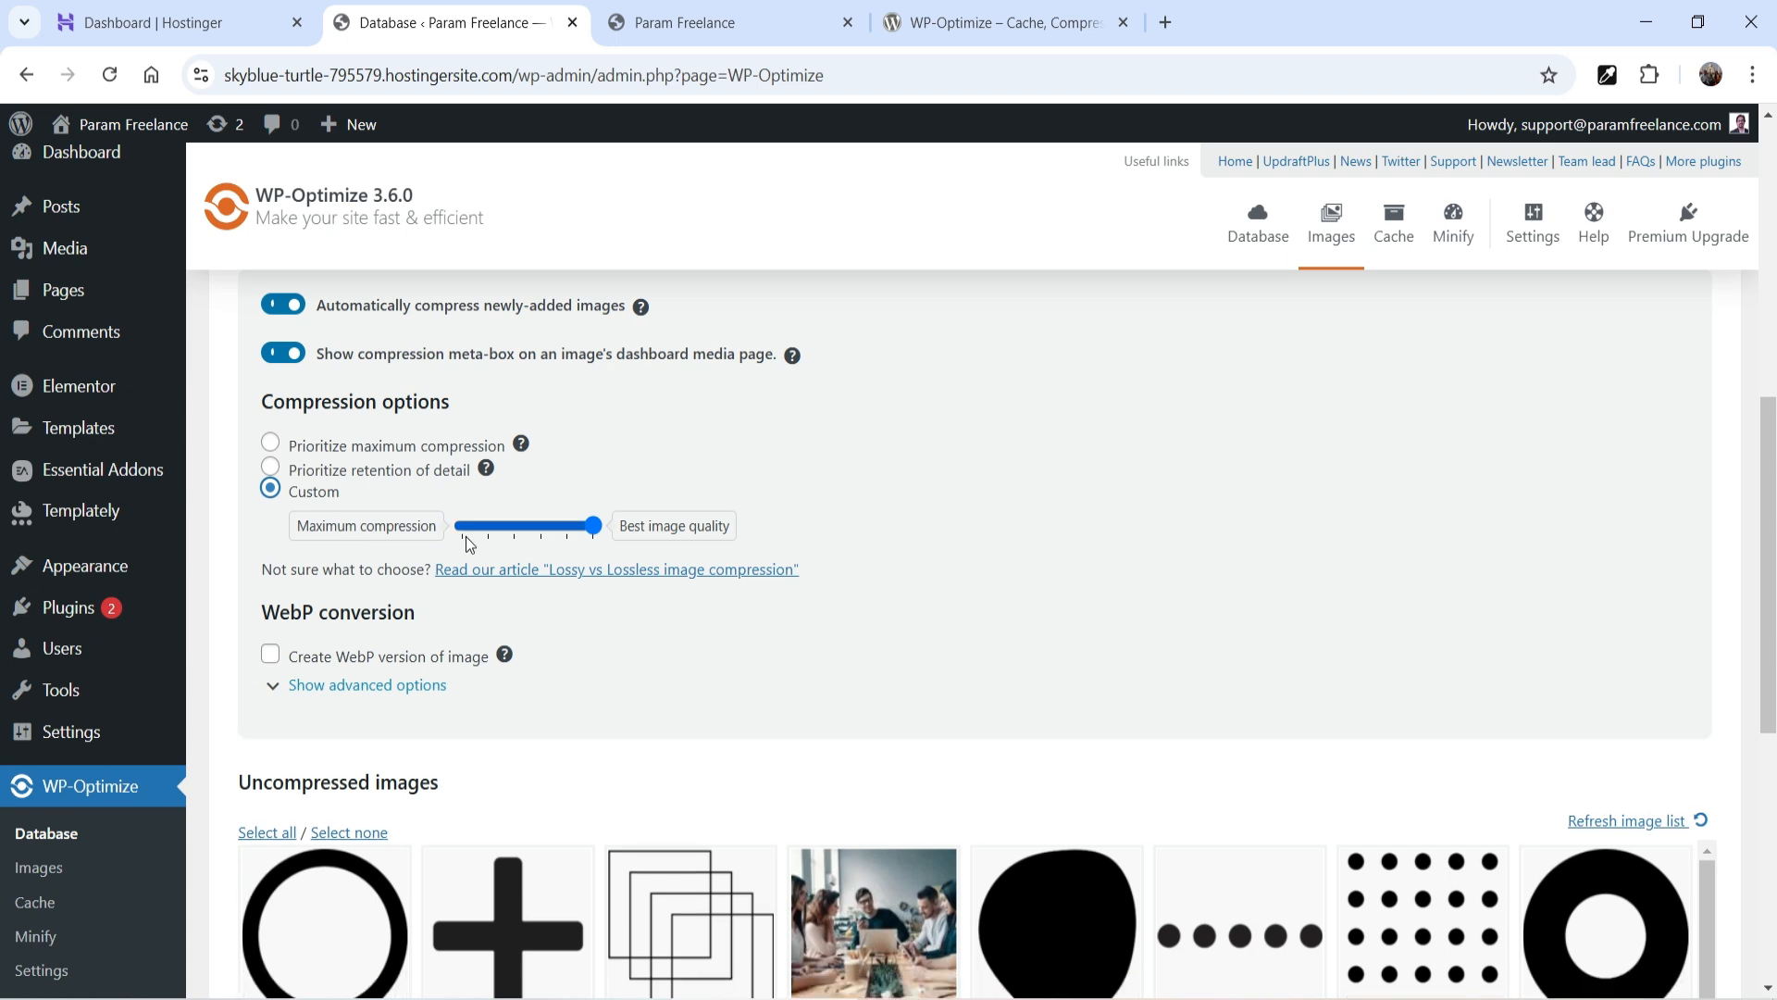
{"action": "left_click_drag", "start_coordinate": [596, 527], "coordinate": [550, 528]}
{"action": "left_click", "coordinate": [270, 468]}
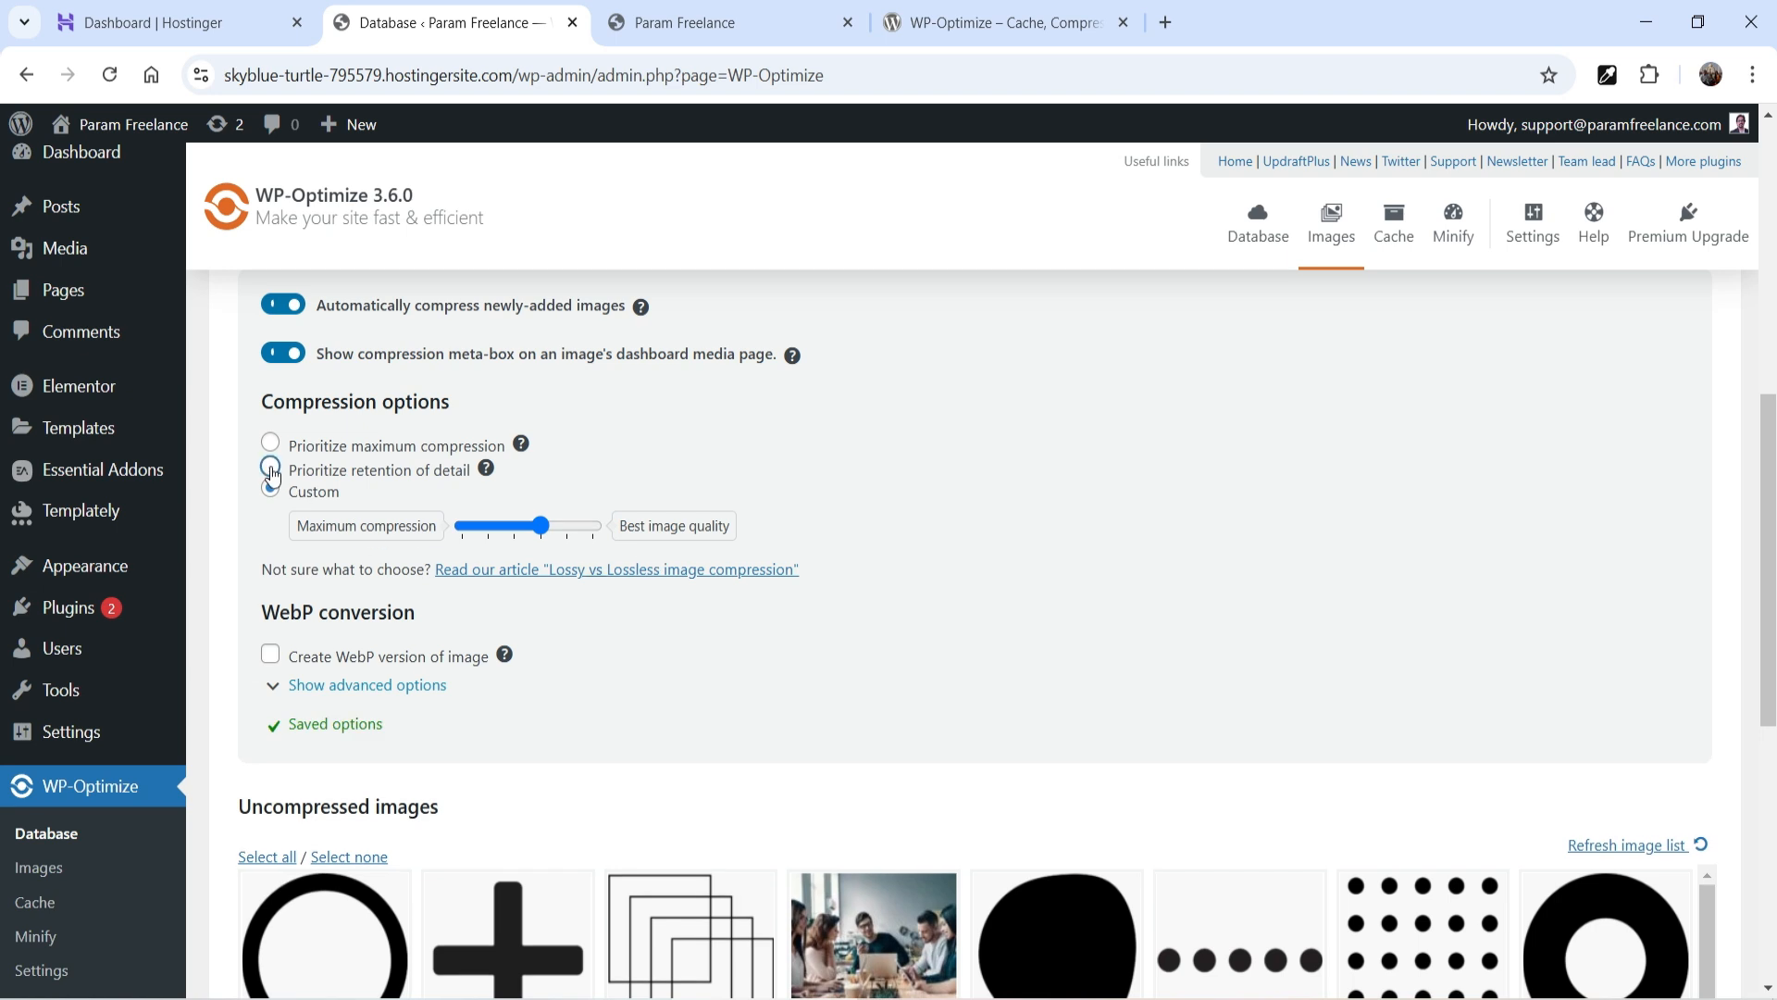
Try selecting all uncompressed images, look through the selection, and clear it again
{"action": "scroll", "coordinate": [1255, 550], "scroll_direction": "down", "scroll_amount": 6}
{"action": "scroll", "coordinate": [1252, 553], "scroll_direction": "down", "scroll_amount": 1}
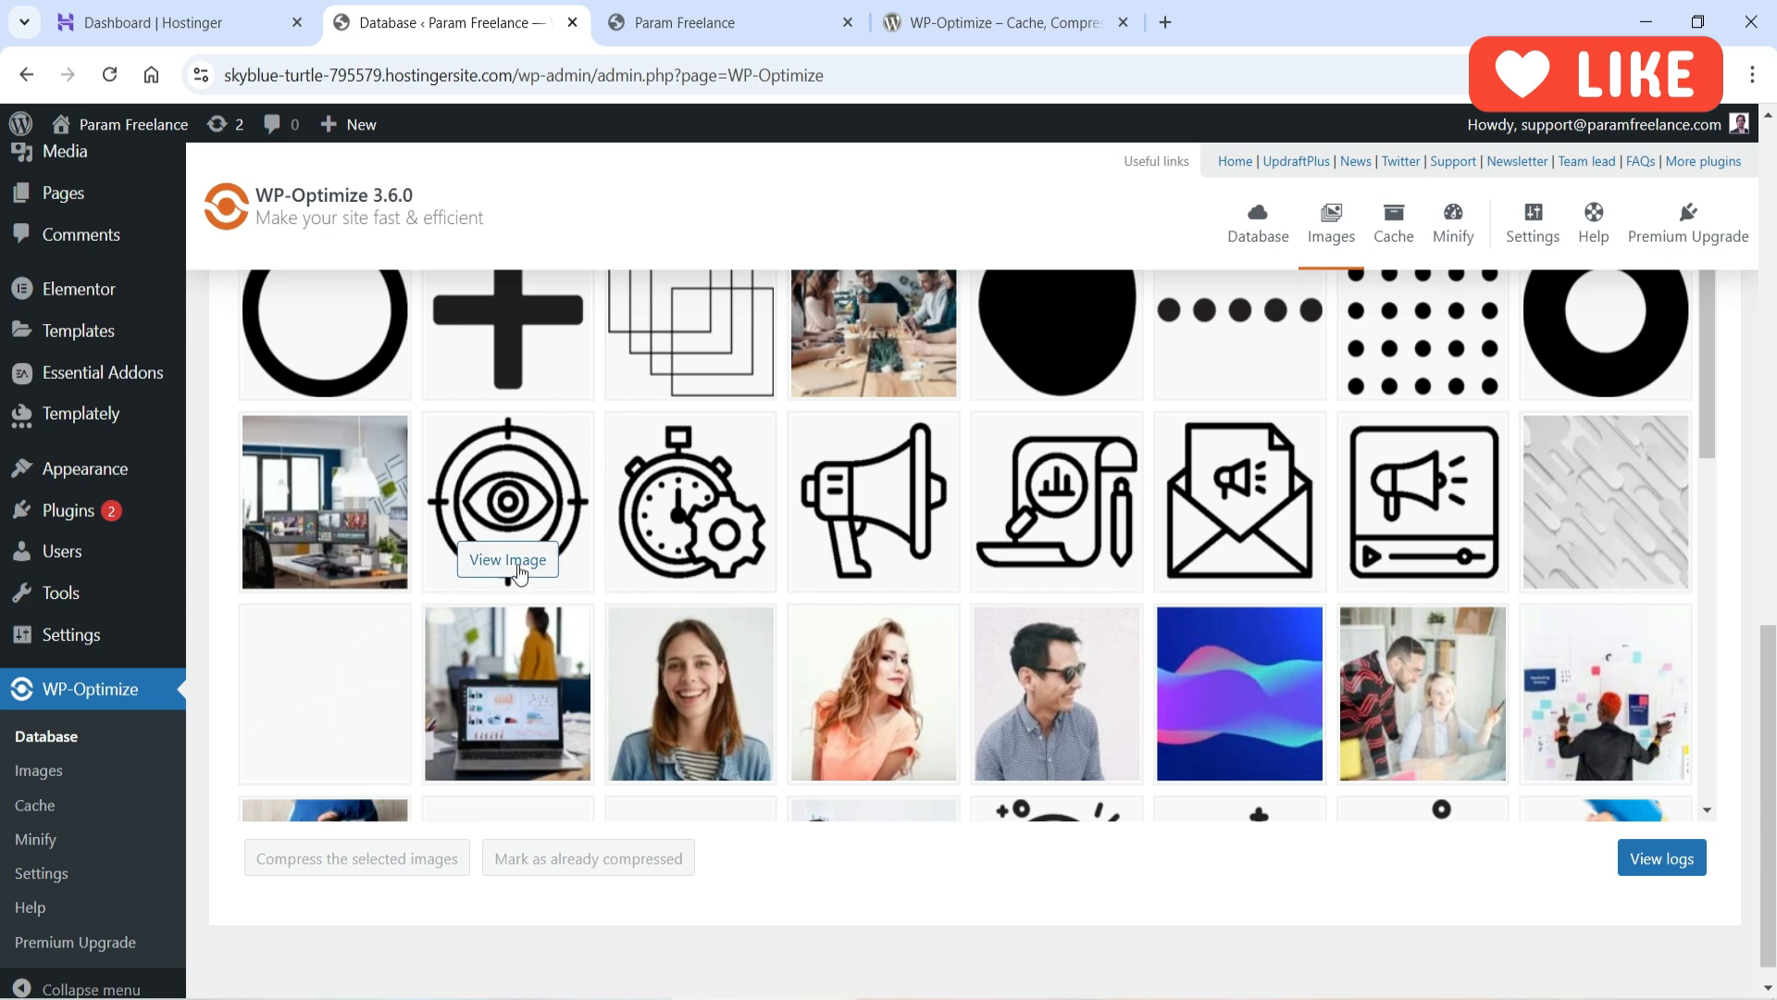
{"action": "scroll", "coordinate": [587, 610], "scroll_direction": "up", "scroll_amount": 5}
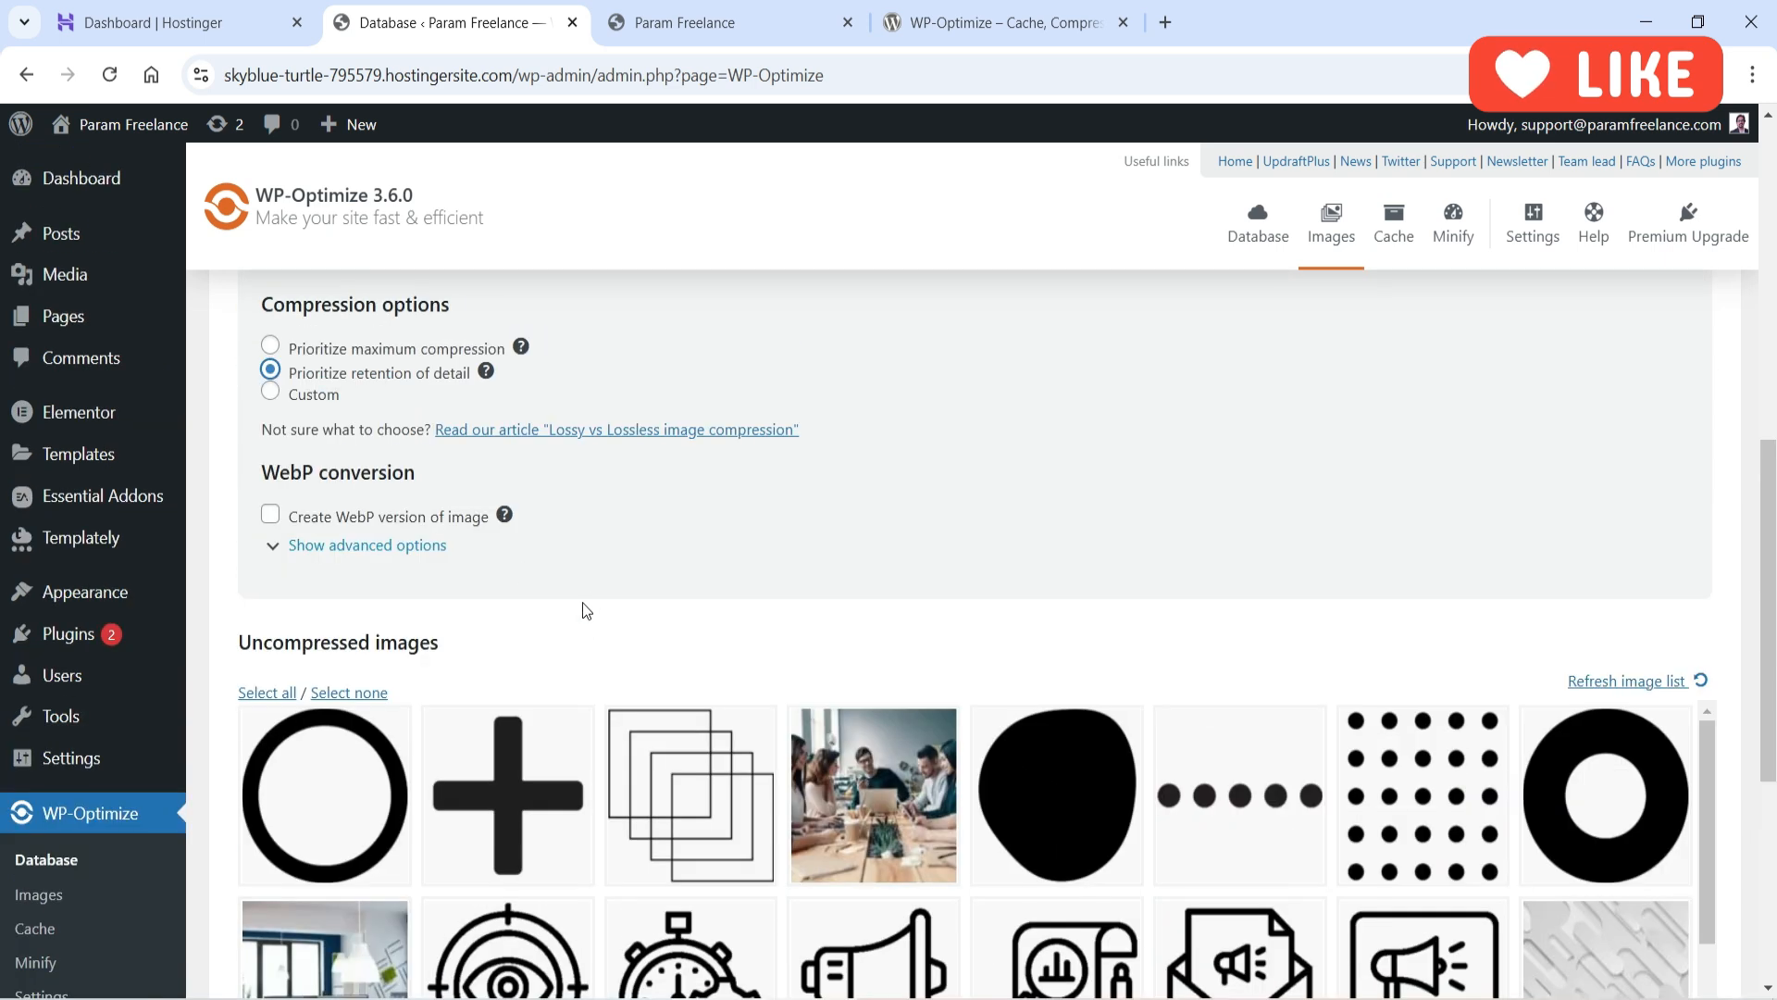
{"action": "left_click", "coordinate": [259, 692]}
{"action": "scroll", "coordinate": [853, 654], "scroll_direction": "down", "scroll_amount": 5}
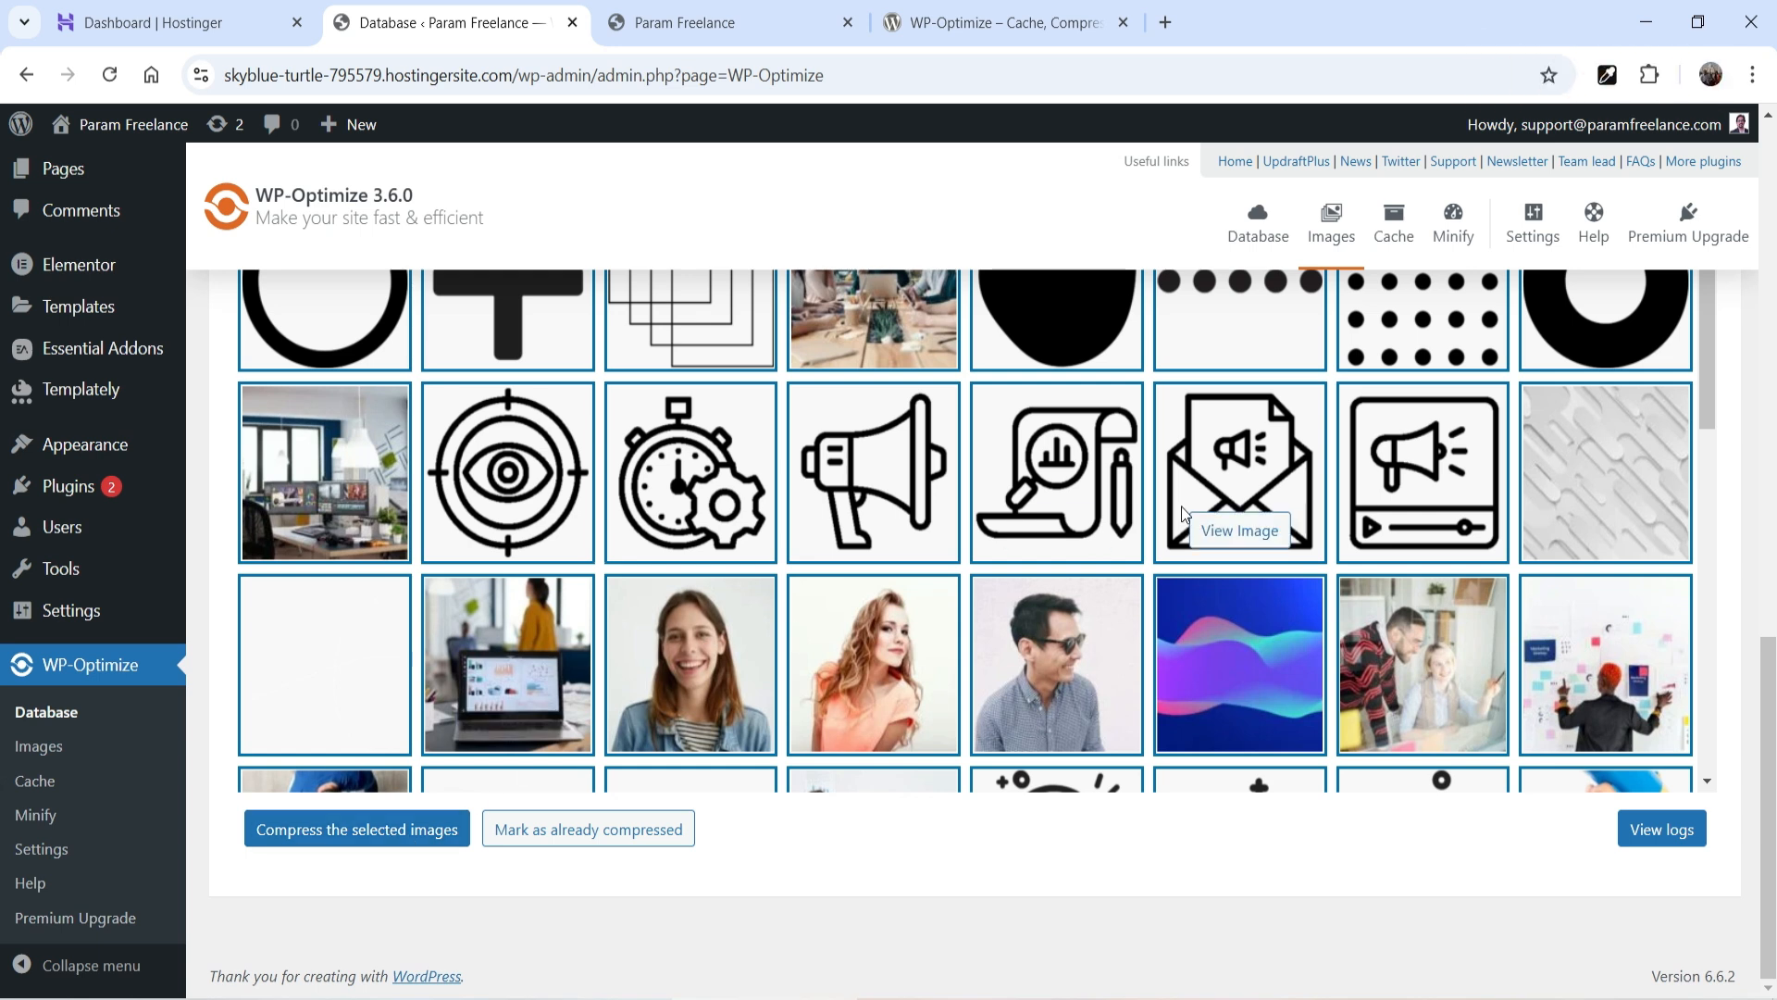
{"action": "scroll", "coordinate": [1181, 507], "scroll_direction": "down", "scroll_amount": 5}
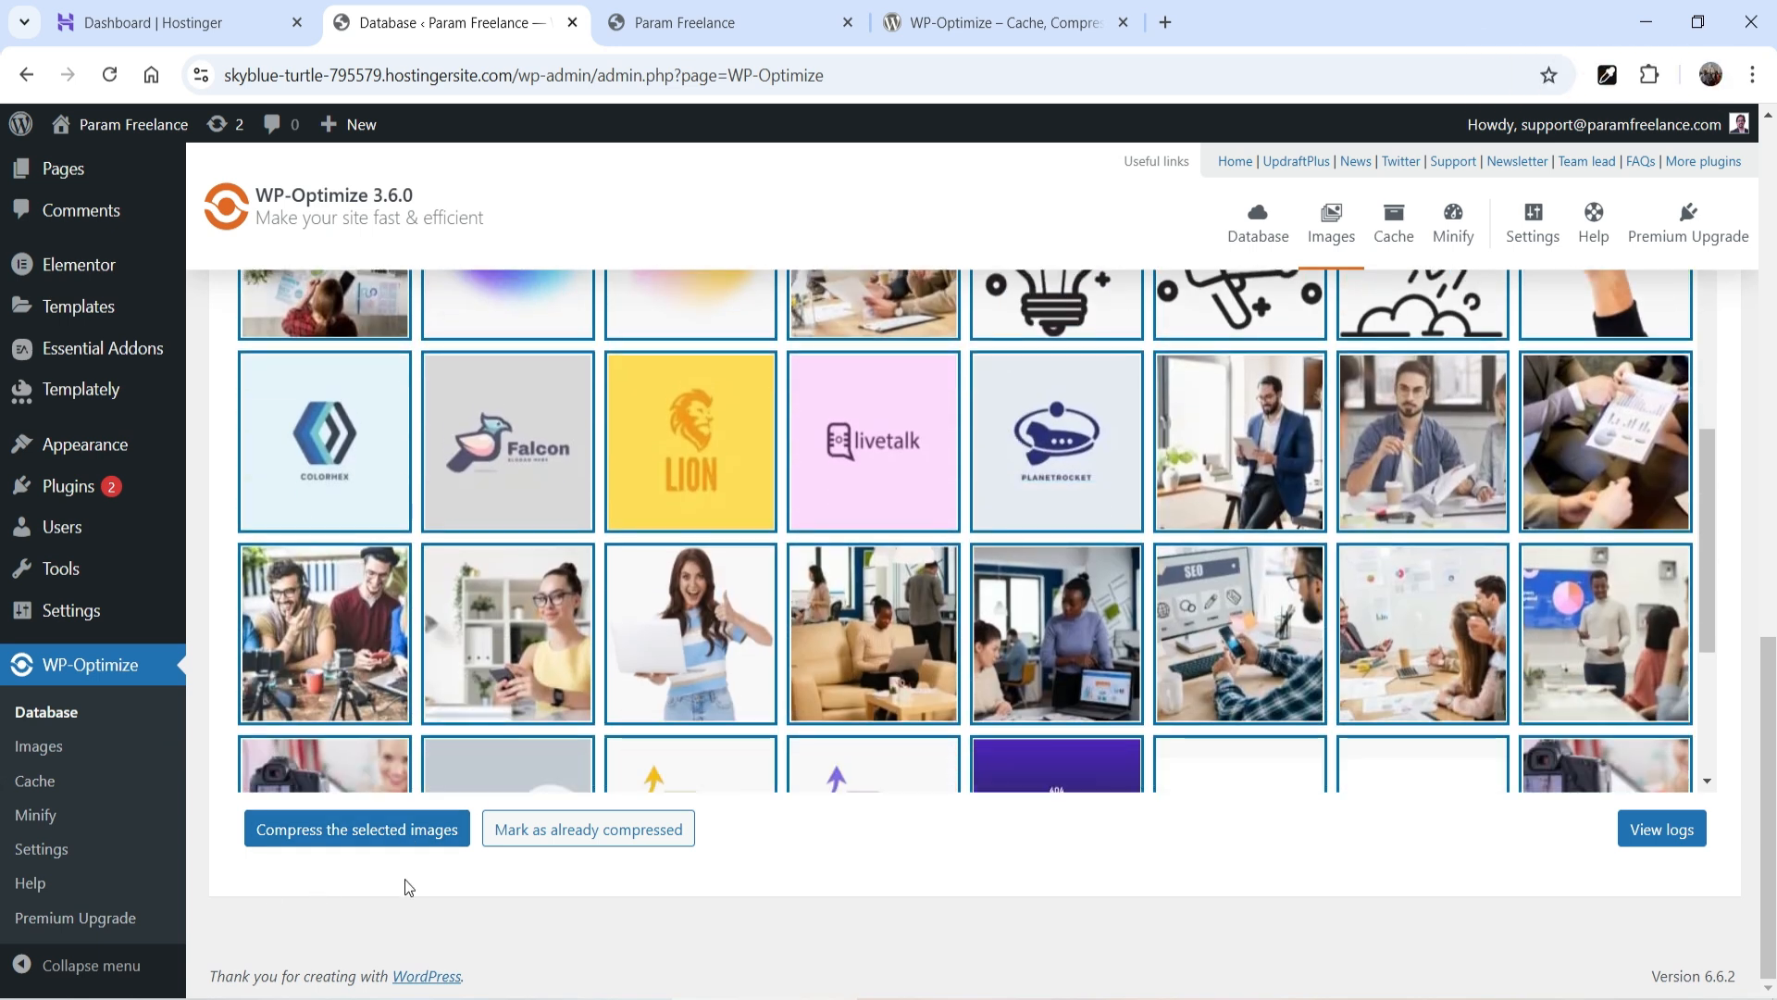
{"action": "scroll", "coordinate": [350, 598], "scroll_direction": "up", "scroll_amount": 10}
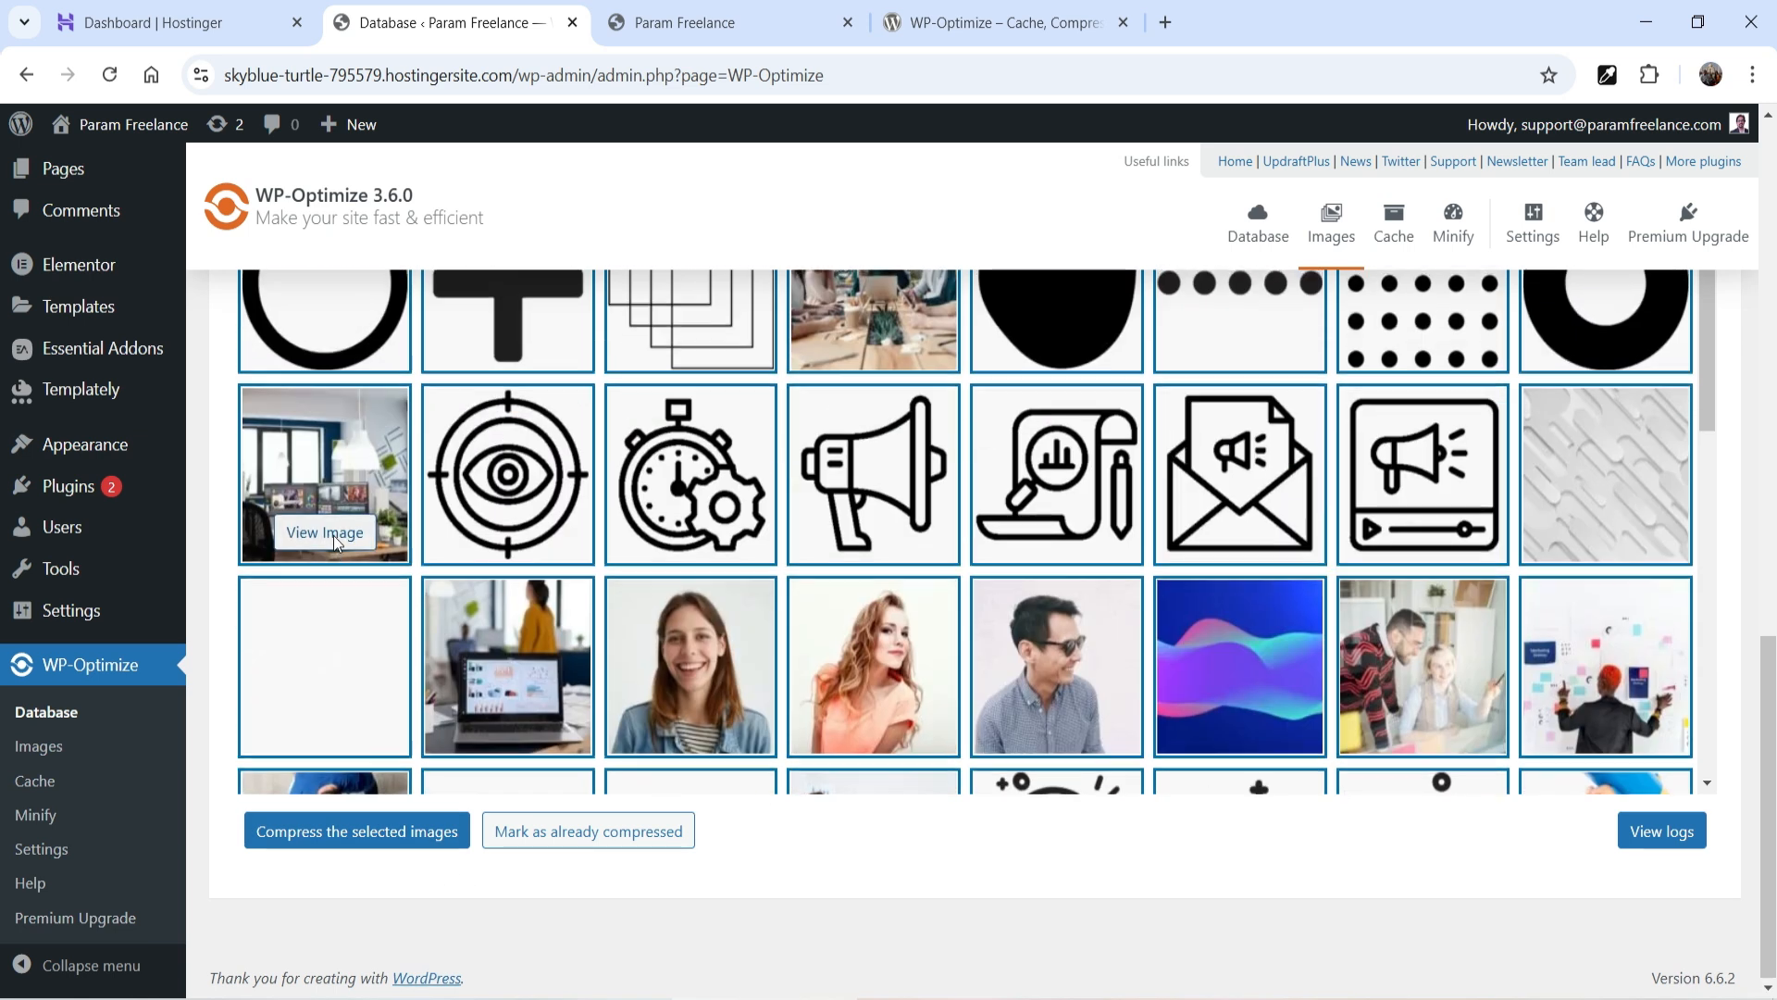
{"action": "left_click", "coordinate": [358, 788]}
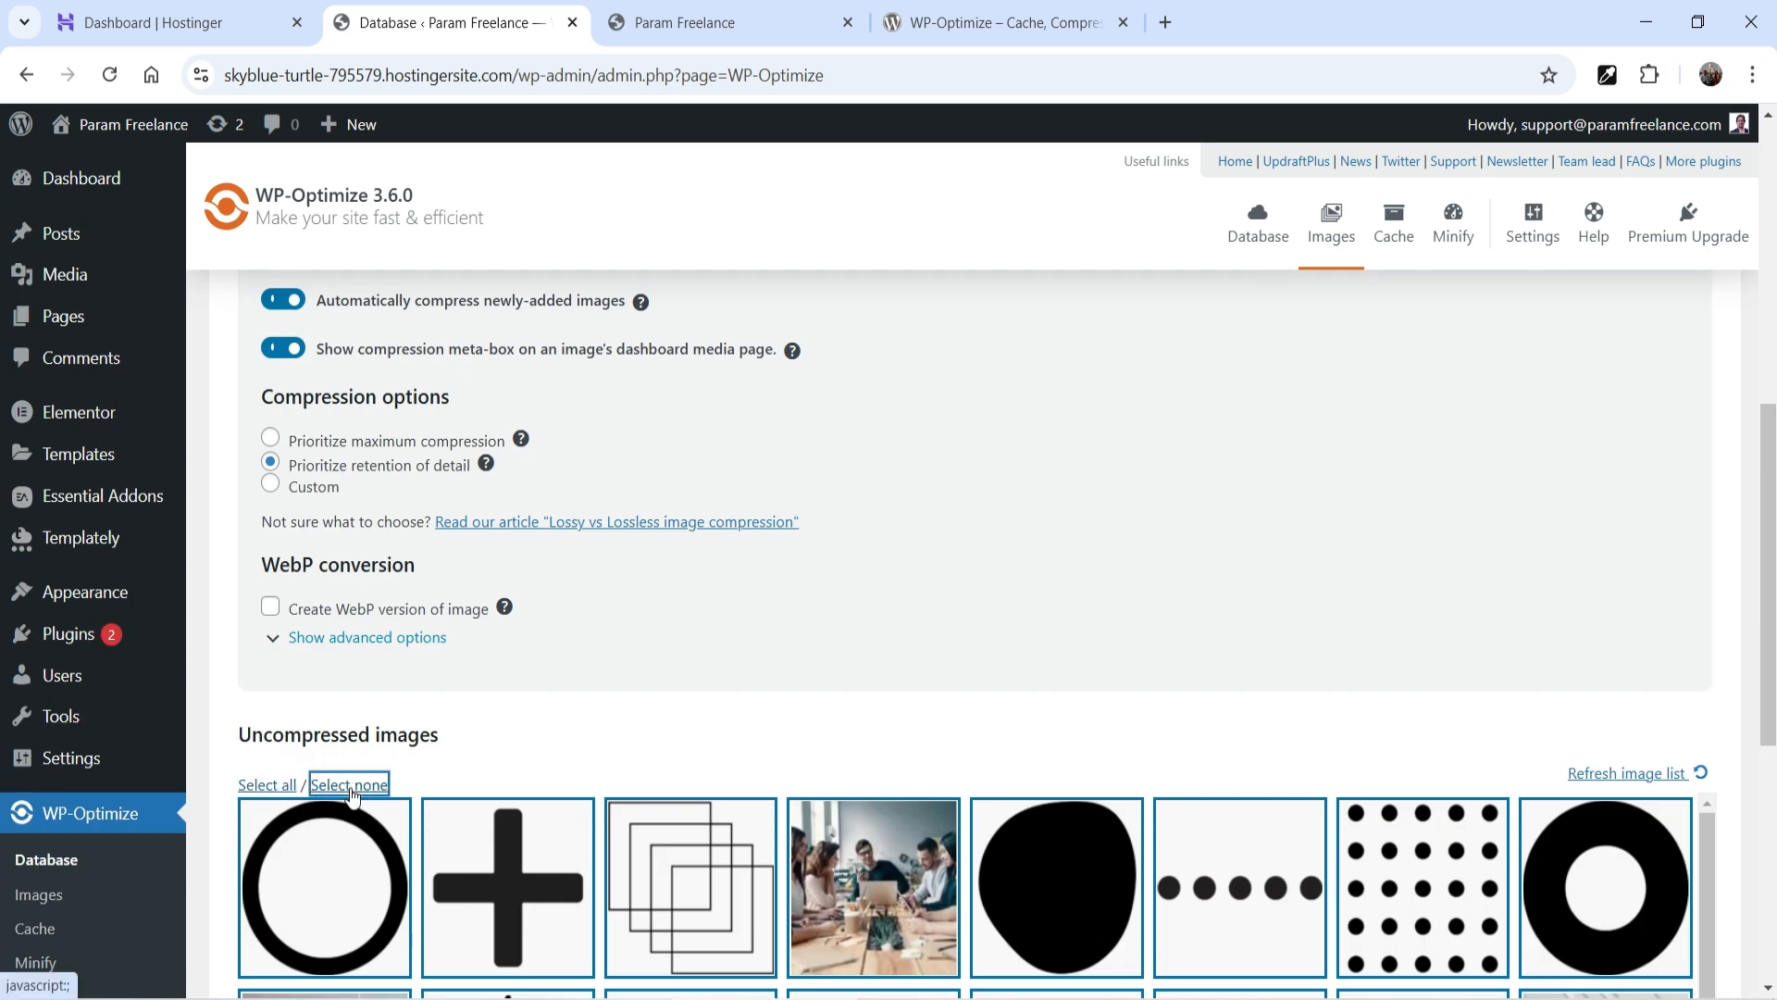
Open the blog-6 image's media page from the uncompressed images list and check its file size
{"action": "scroll", "coordinate": [774, 629], "scroll_direction": "down", "scroll_amount": 5}
{"action": "scroll", "coordinate": [777, 633], "scroll_direction": "up", "scroll_amount": 3}
{"action": "scroll", "coordinate": [889, 653], "scroll_direction": "down", "scroll_amount": 6}
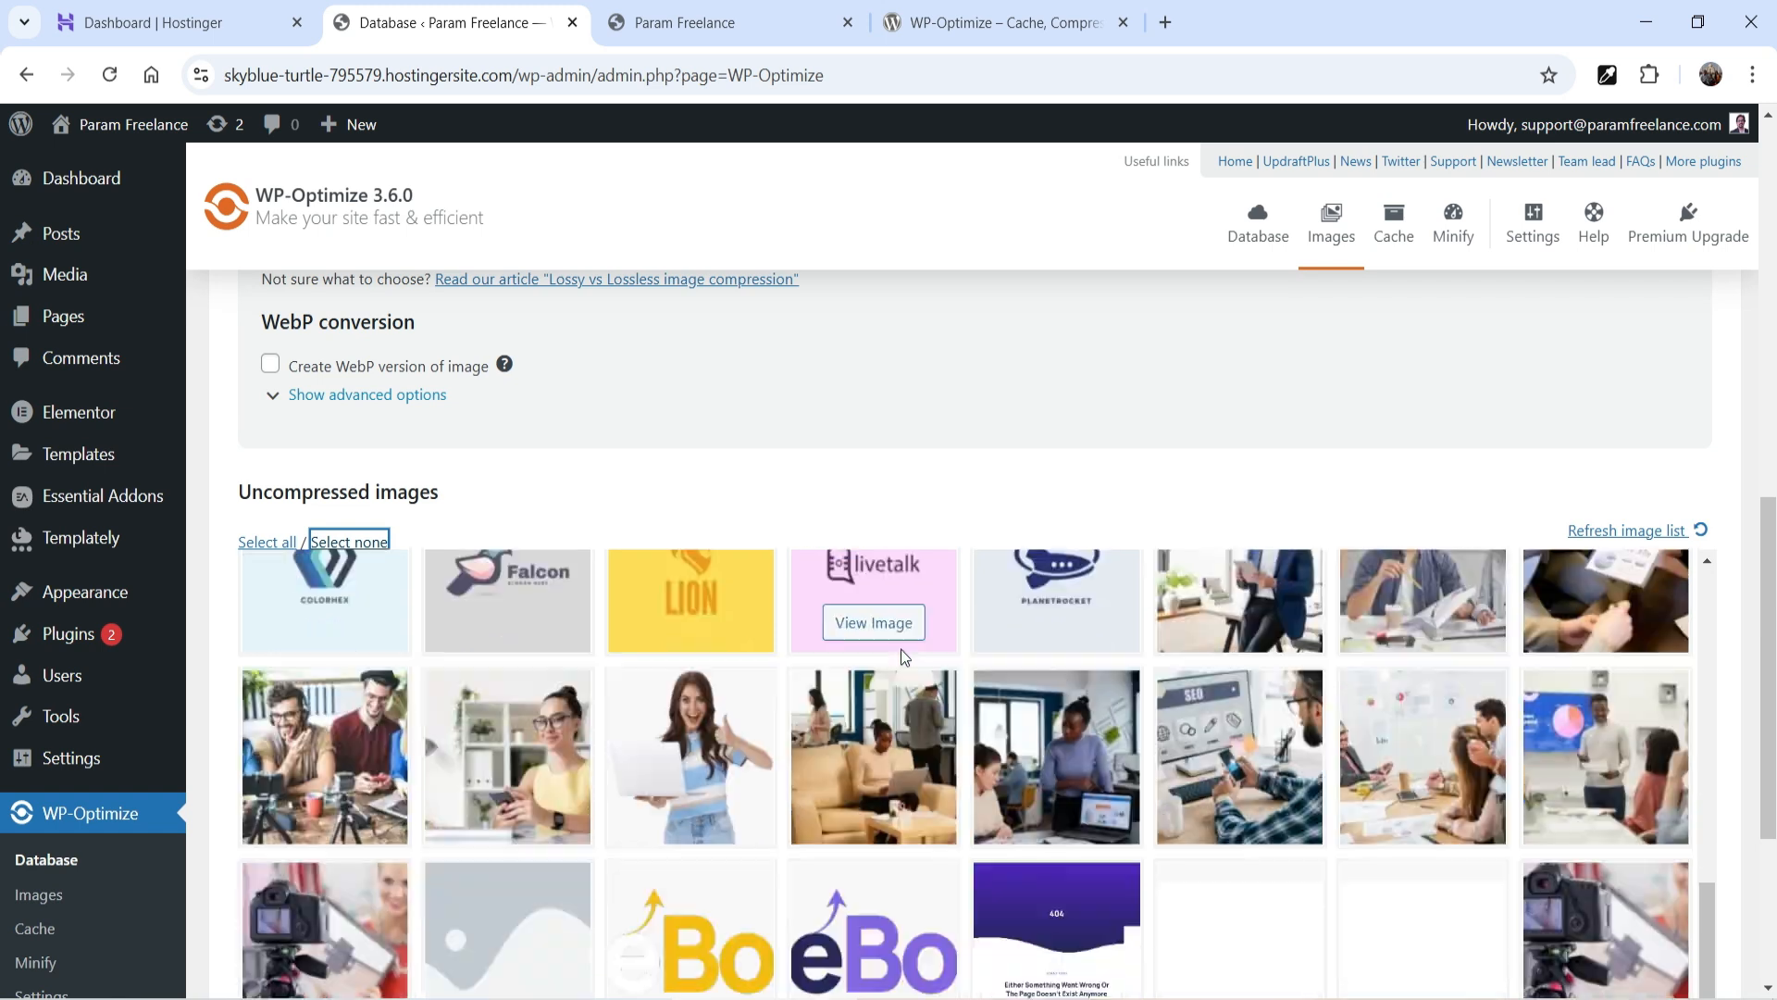
{"action": "scroll", "coordinate": [1754, 653], "scroll_direction": "down", "scroll_amount": 2}
{"action": "scroll", "coordinate": [1055, 694], "scroll_direction": "down", "scroll_amount": 1}
{"action": "left_click", "coordinate": [1055, 694]}
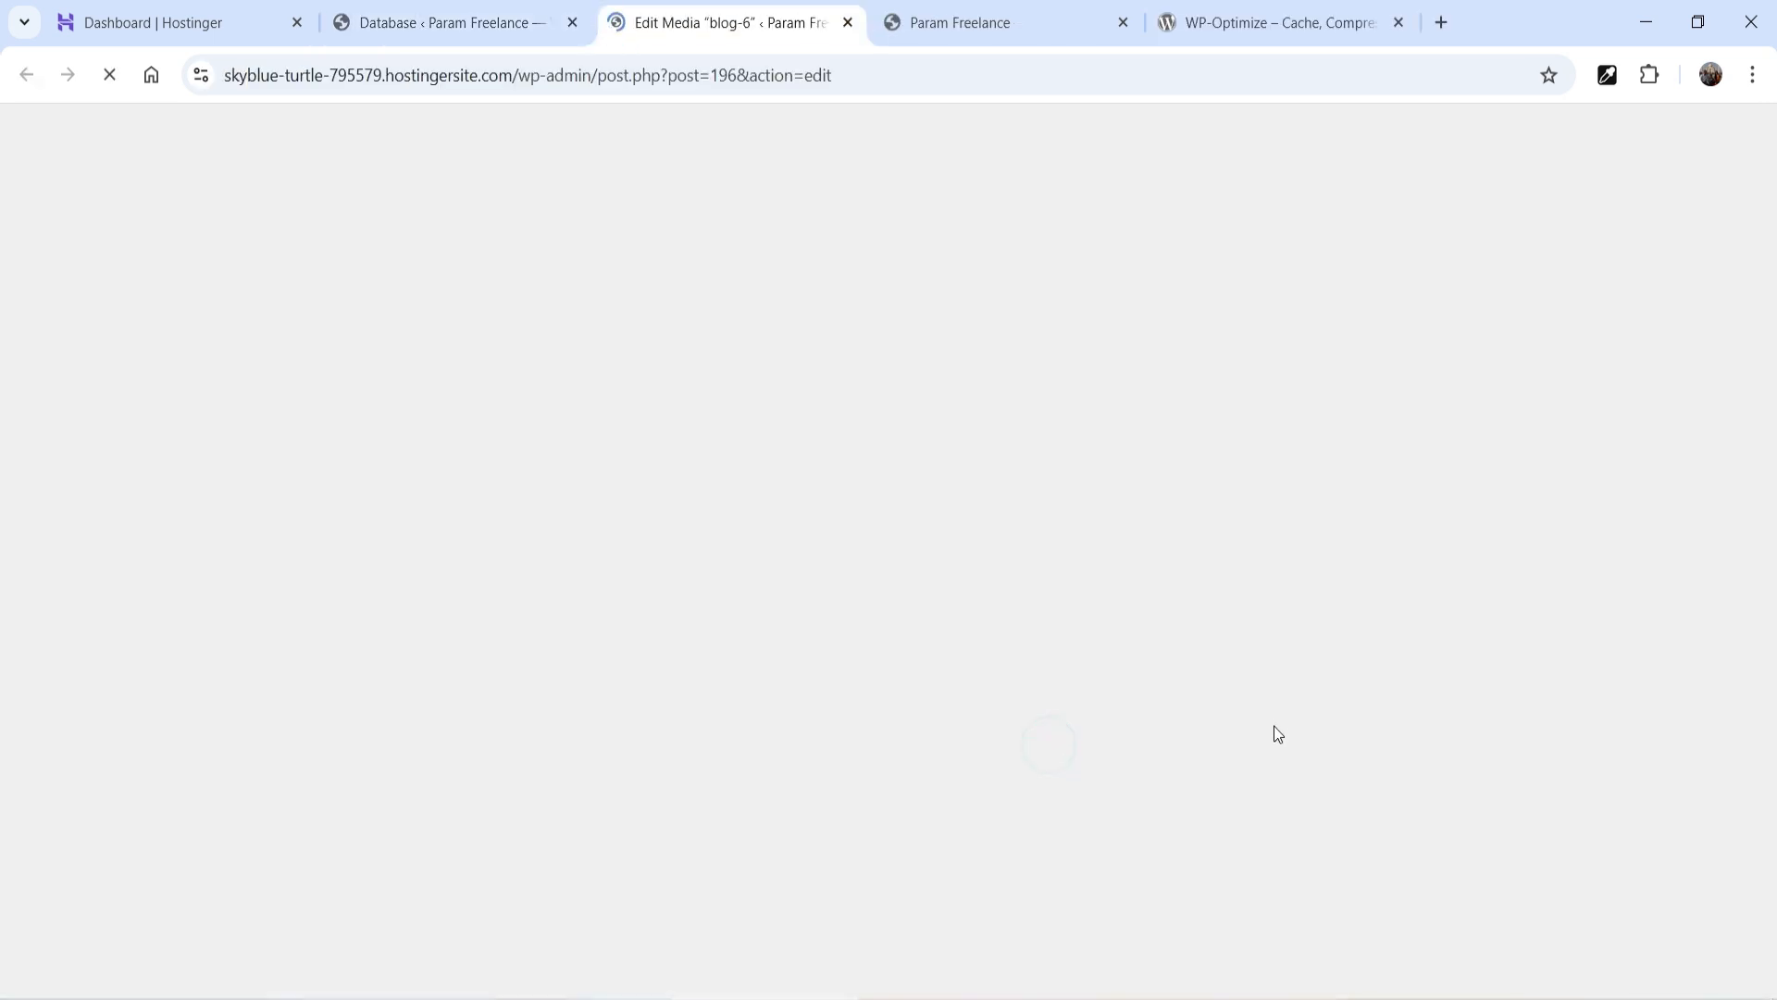
{"action": "scroll", "coordinate": [1708, 623], "scroll_direction": "down", "scroll_amount": 4}
{"action": "left_click_drag", "start_coordinate": [1482, 518], "coordinate": [1504, 523]}
{"action": "left_click", "coordinate": [1618, 526]}
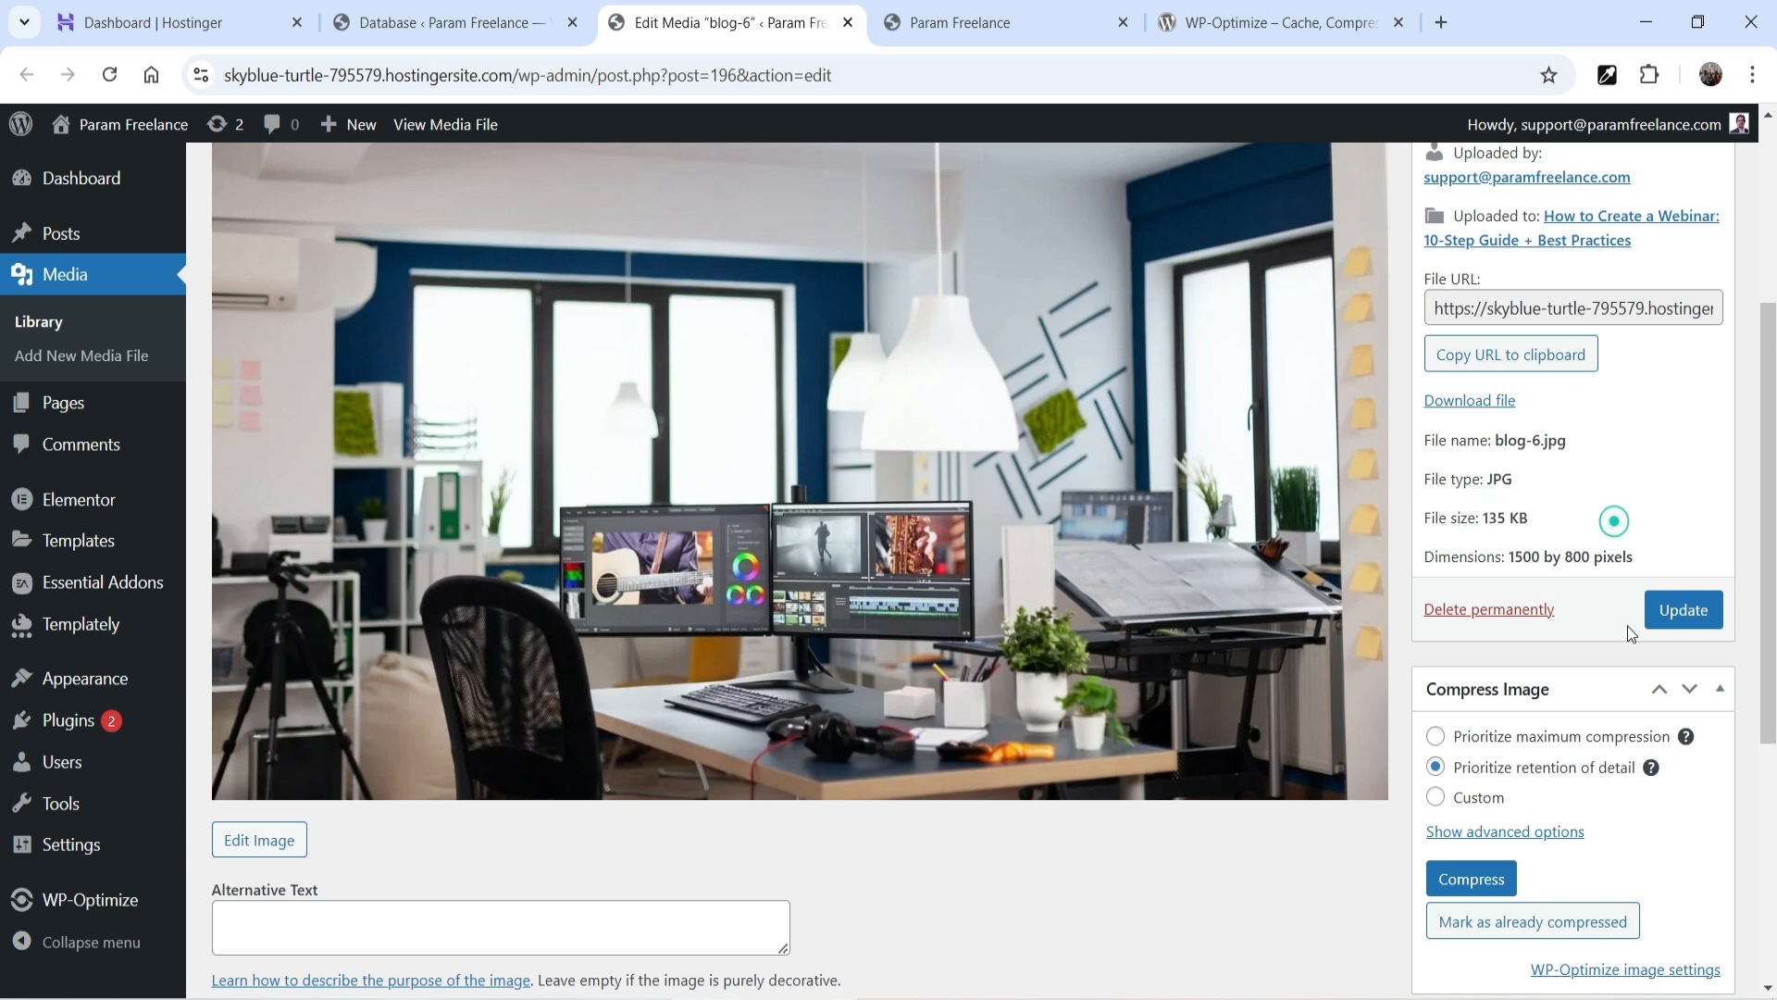
Return to the uncompressed images list, compress the selected blog-6 image, and close the compression report
{"action": "left_click", "coordinate": [419, 23]}
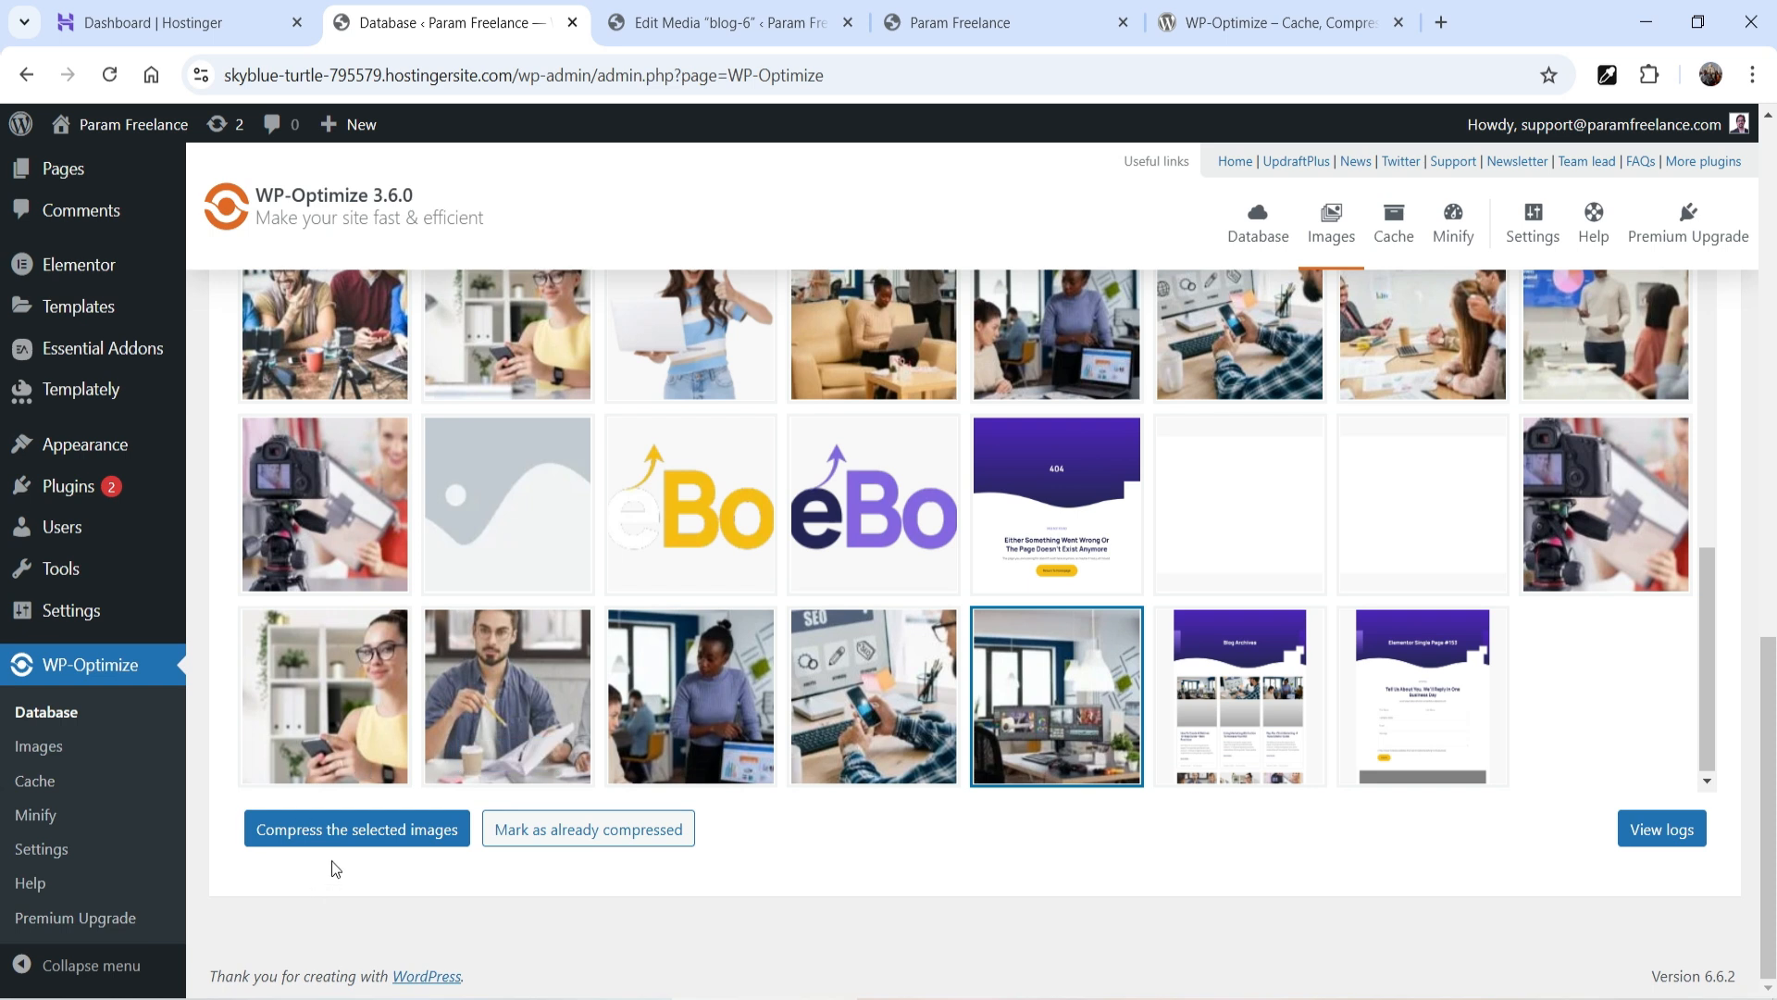
{"action": "left_click", "coordinate": [340, 836]}
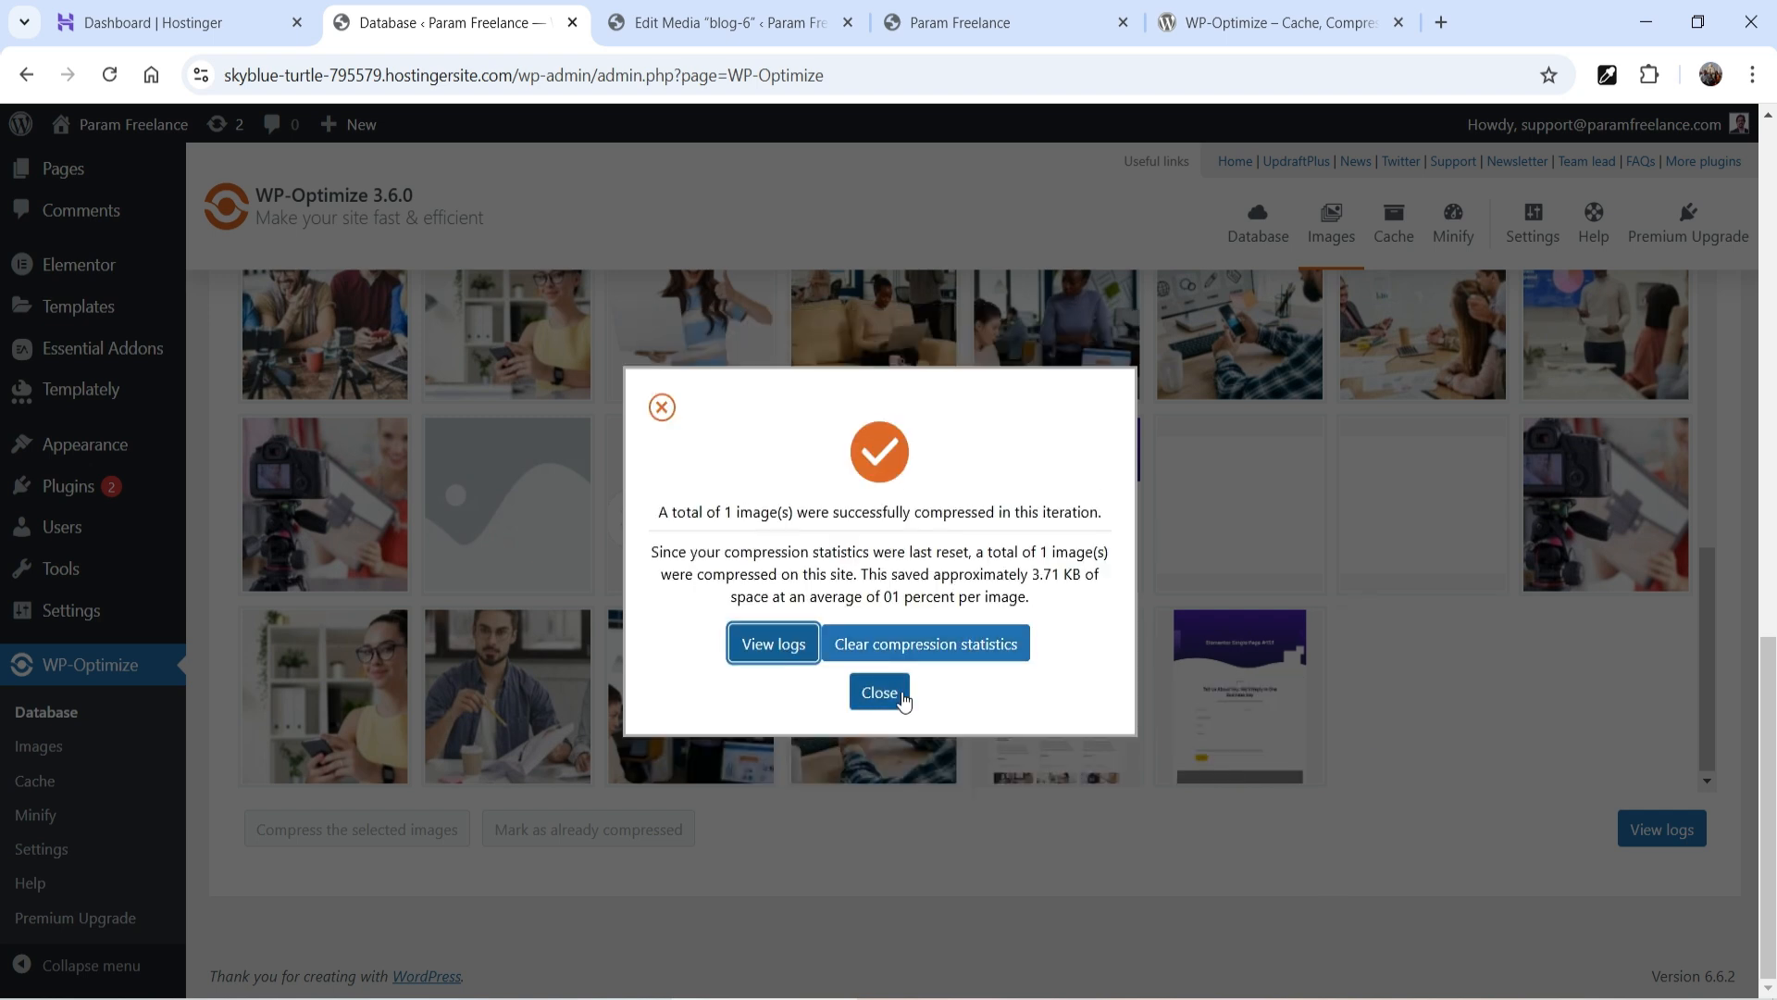
{"action": "left_click", "coordinate": [879, 692]}
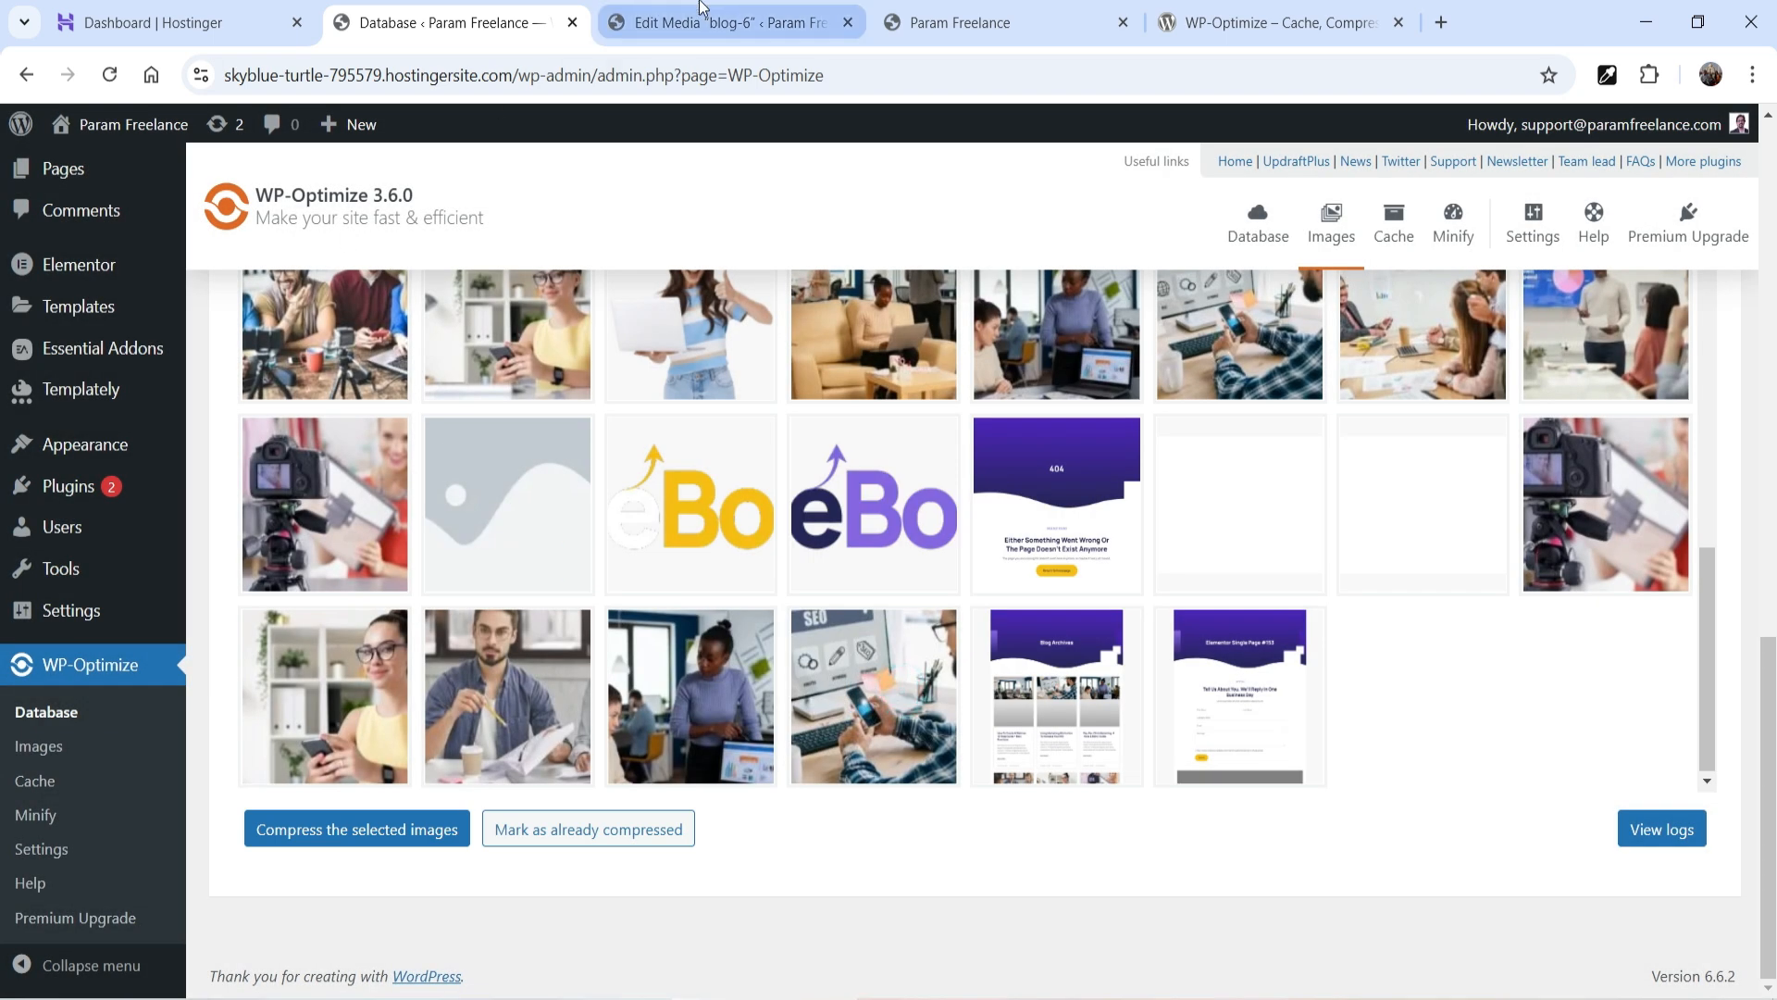
Open the blog-6 attachment details in the Media Library, check its compression information, and close them
{"action": "left_click", "coordinate": [718, 20]}
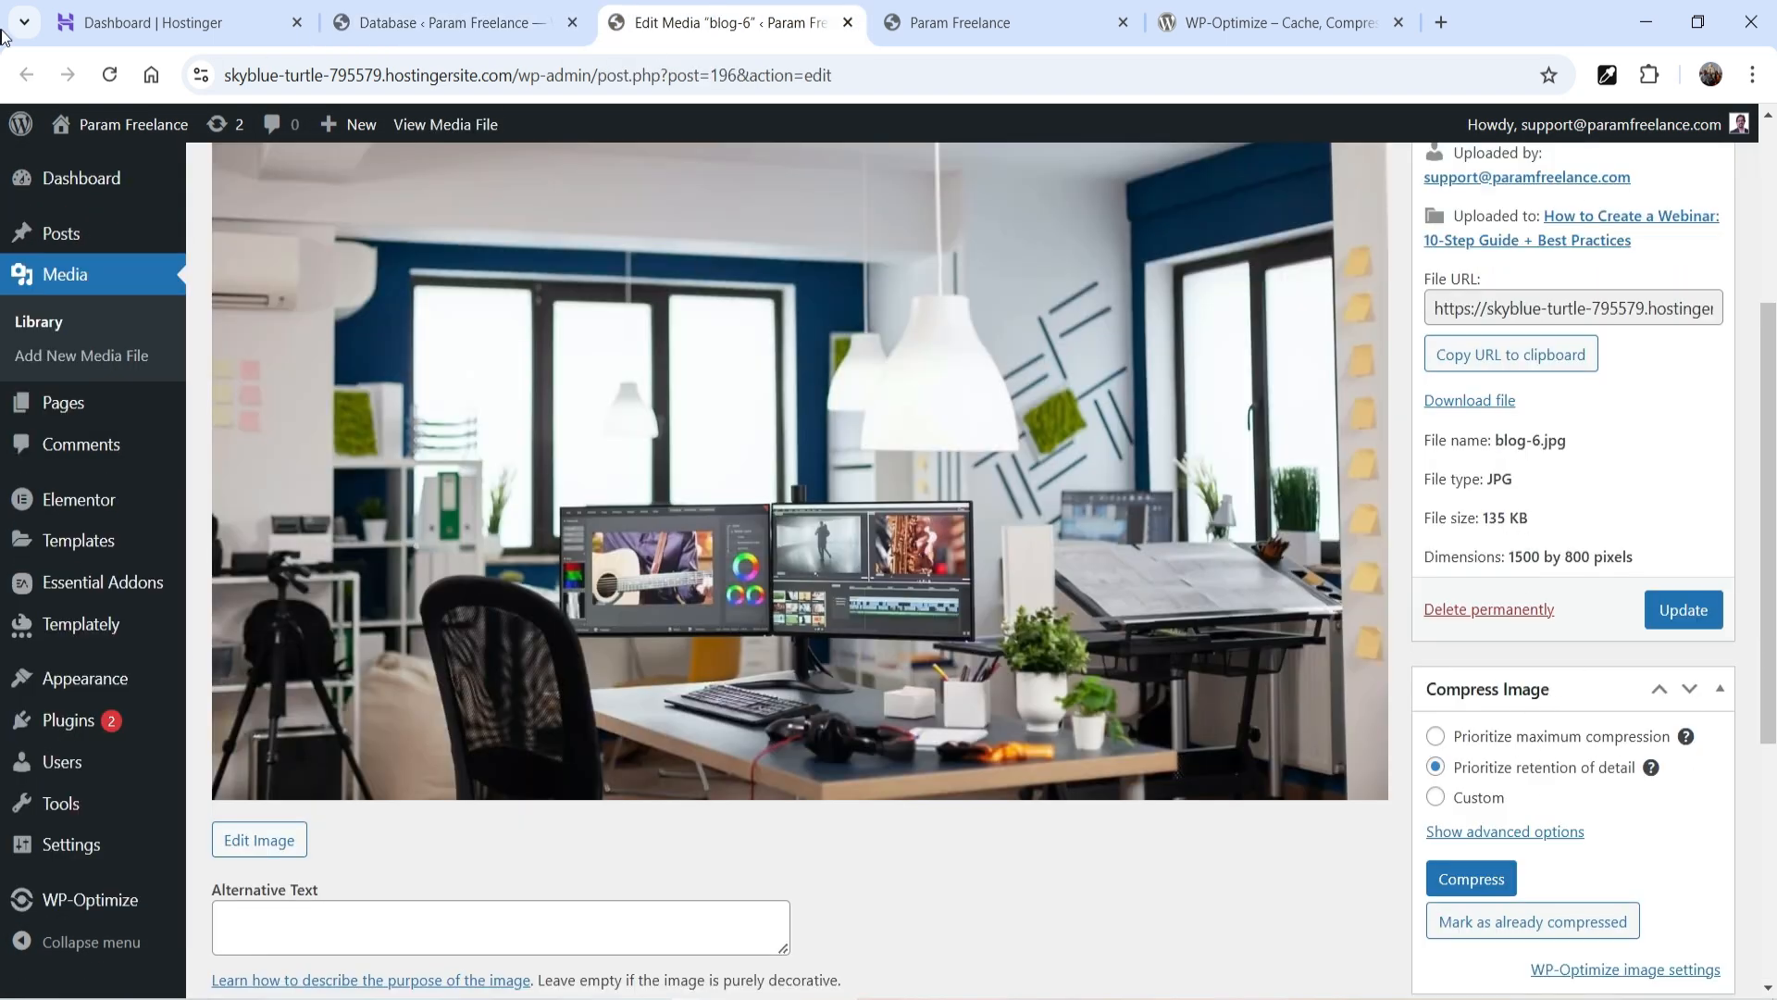
{"action": "left_click", "coordinate": [76, 290]}
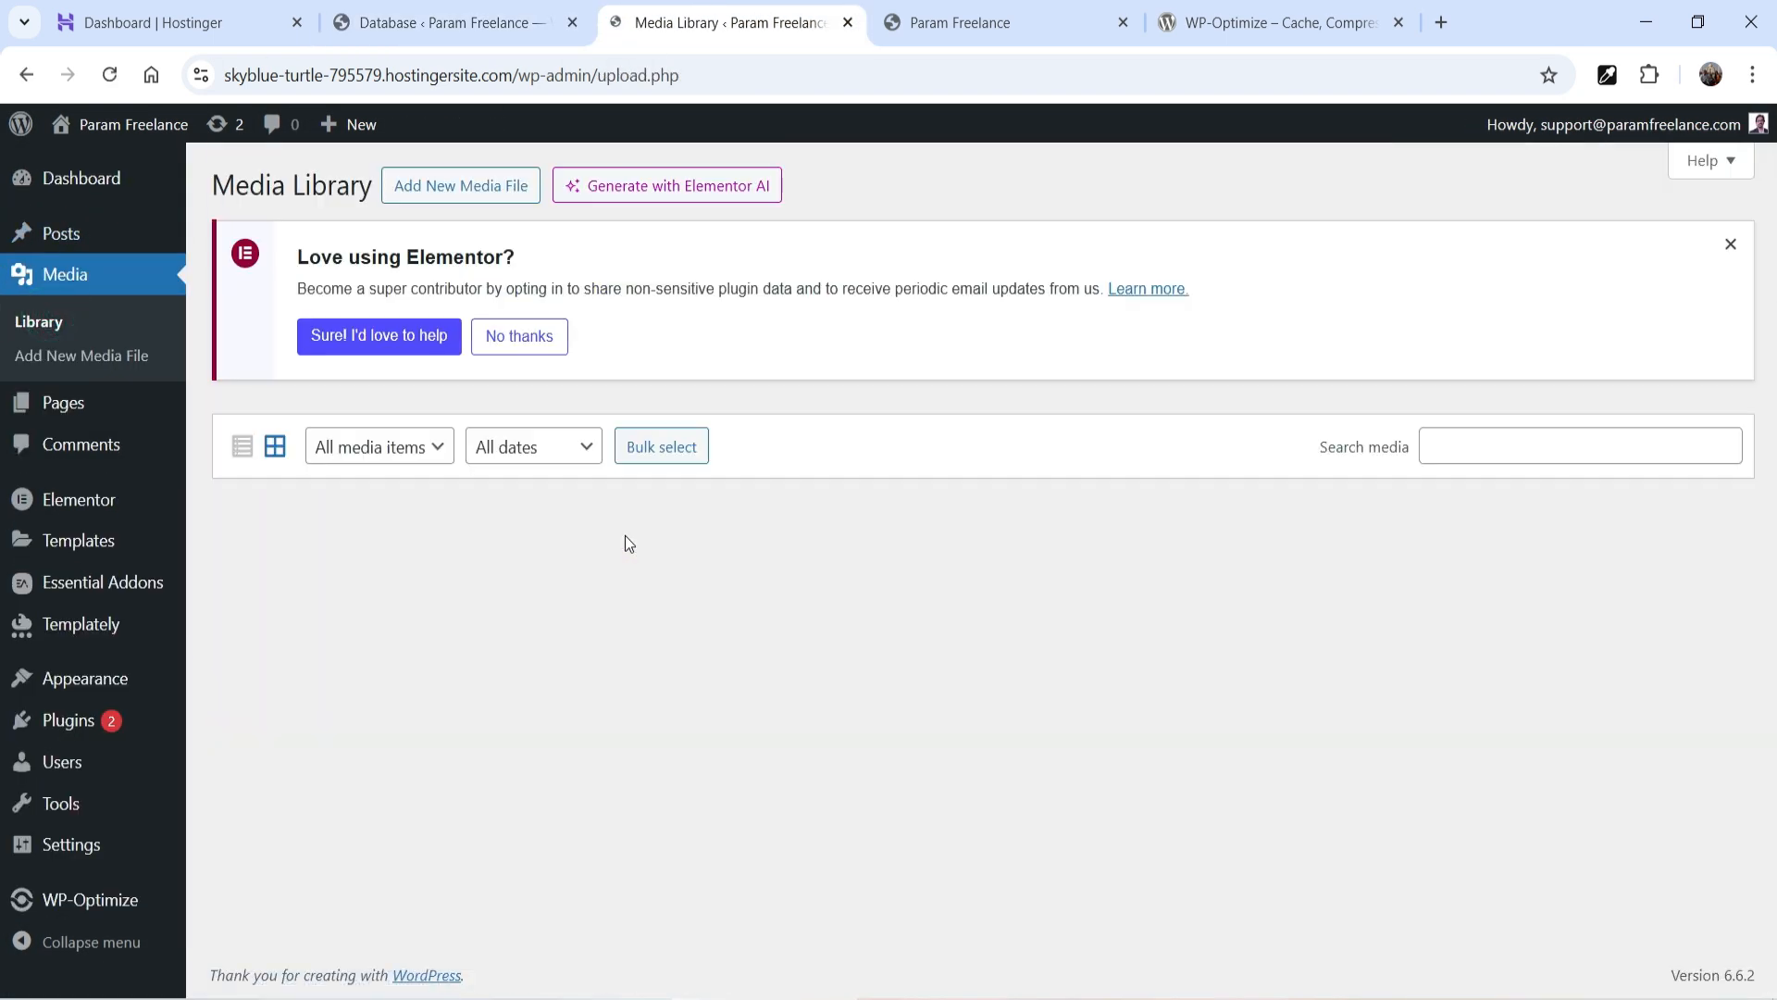
{"action": "scroll", "coordinate": [1490, 510], "scroll_direction": "down", "scroll_amount": 5}
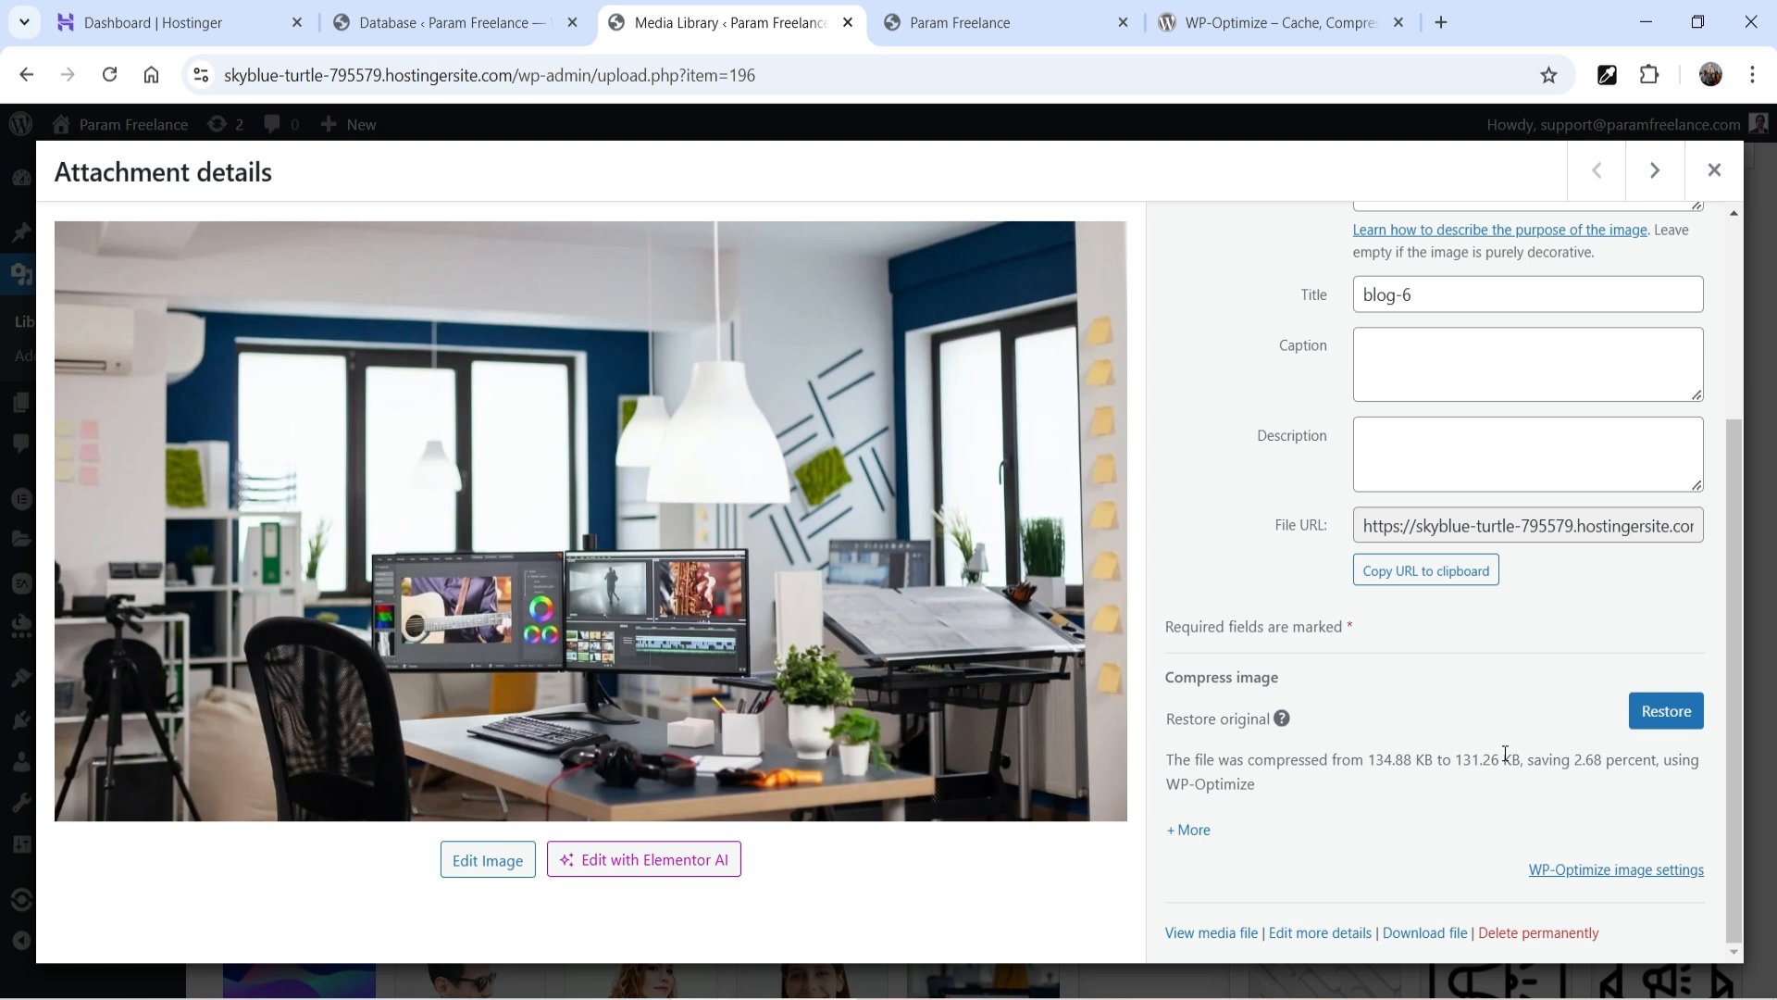
{"action": "left_click", "coordinate": [1715, 170]}
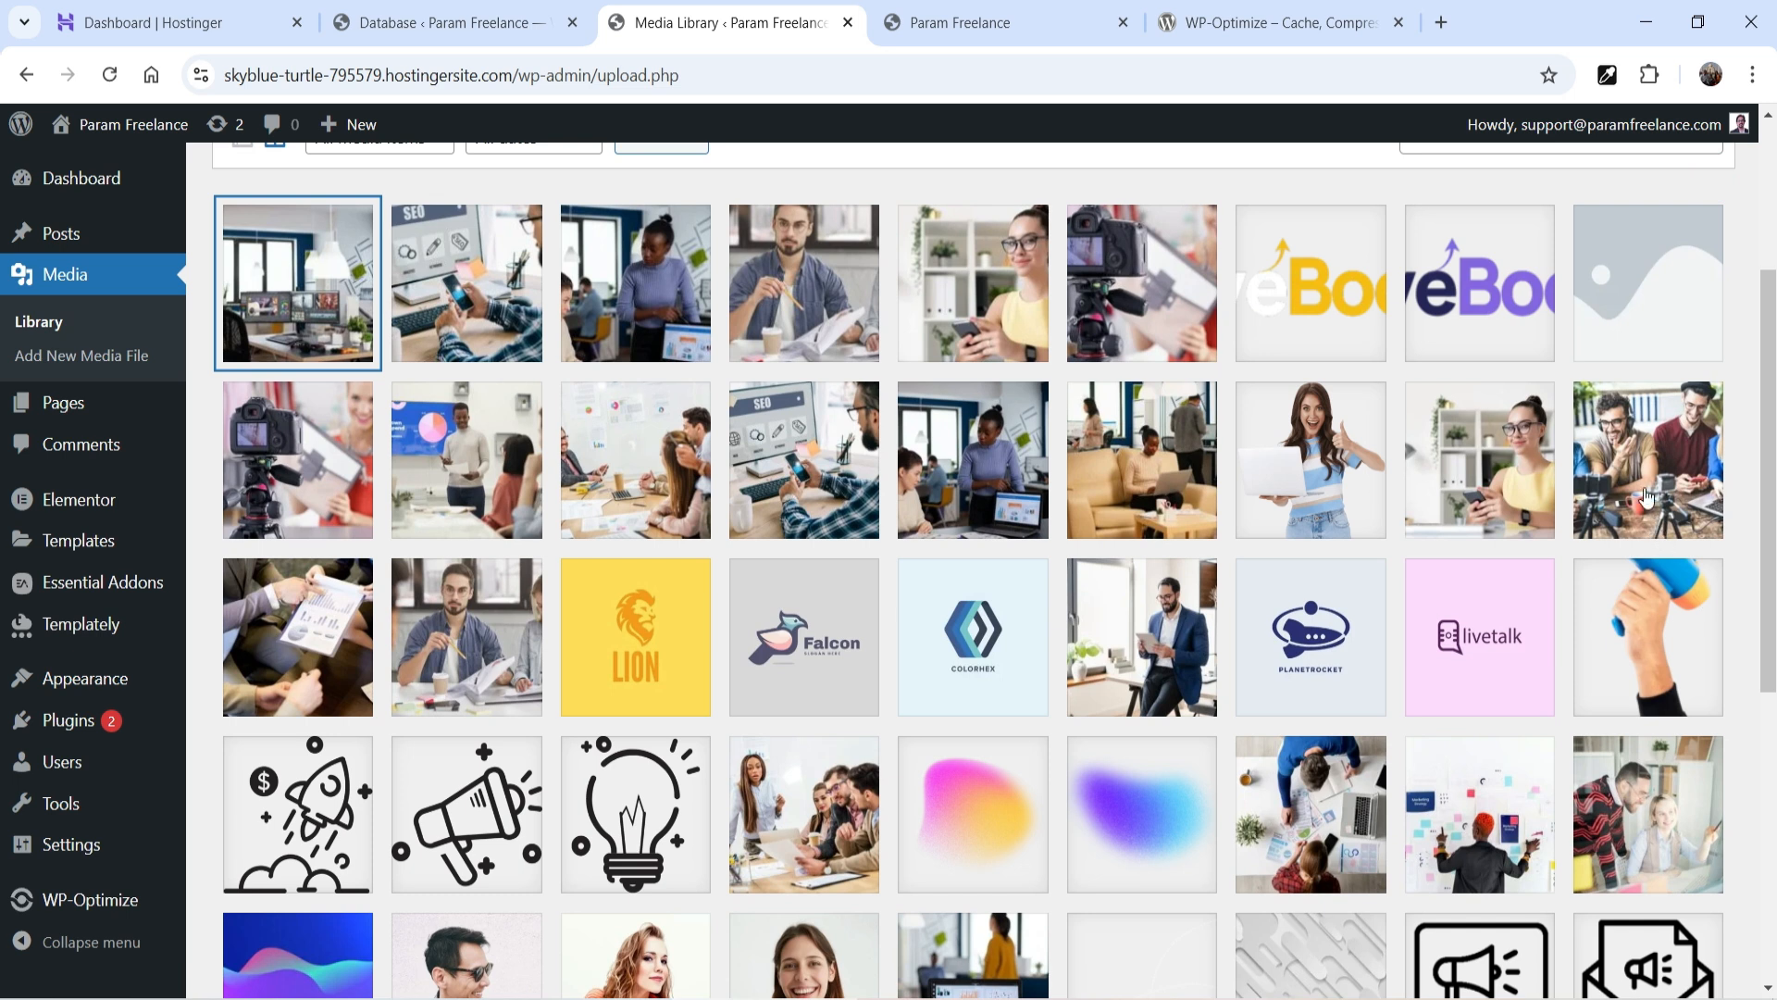
Examine the file size and compression options of the young-people-sharing-digital-content image in its attachment details
{"action": "left_click", "coordinate": [1651, 456]}
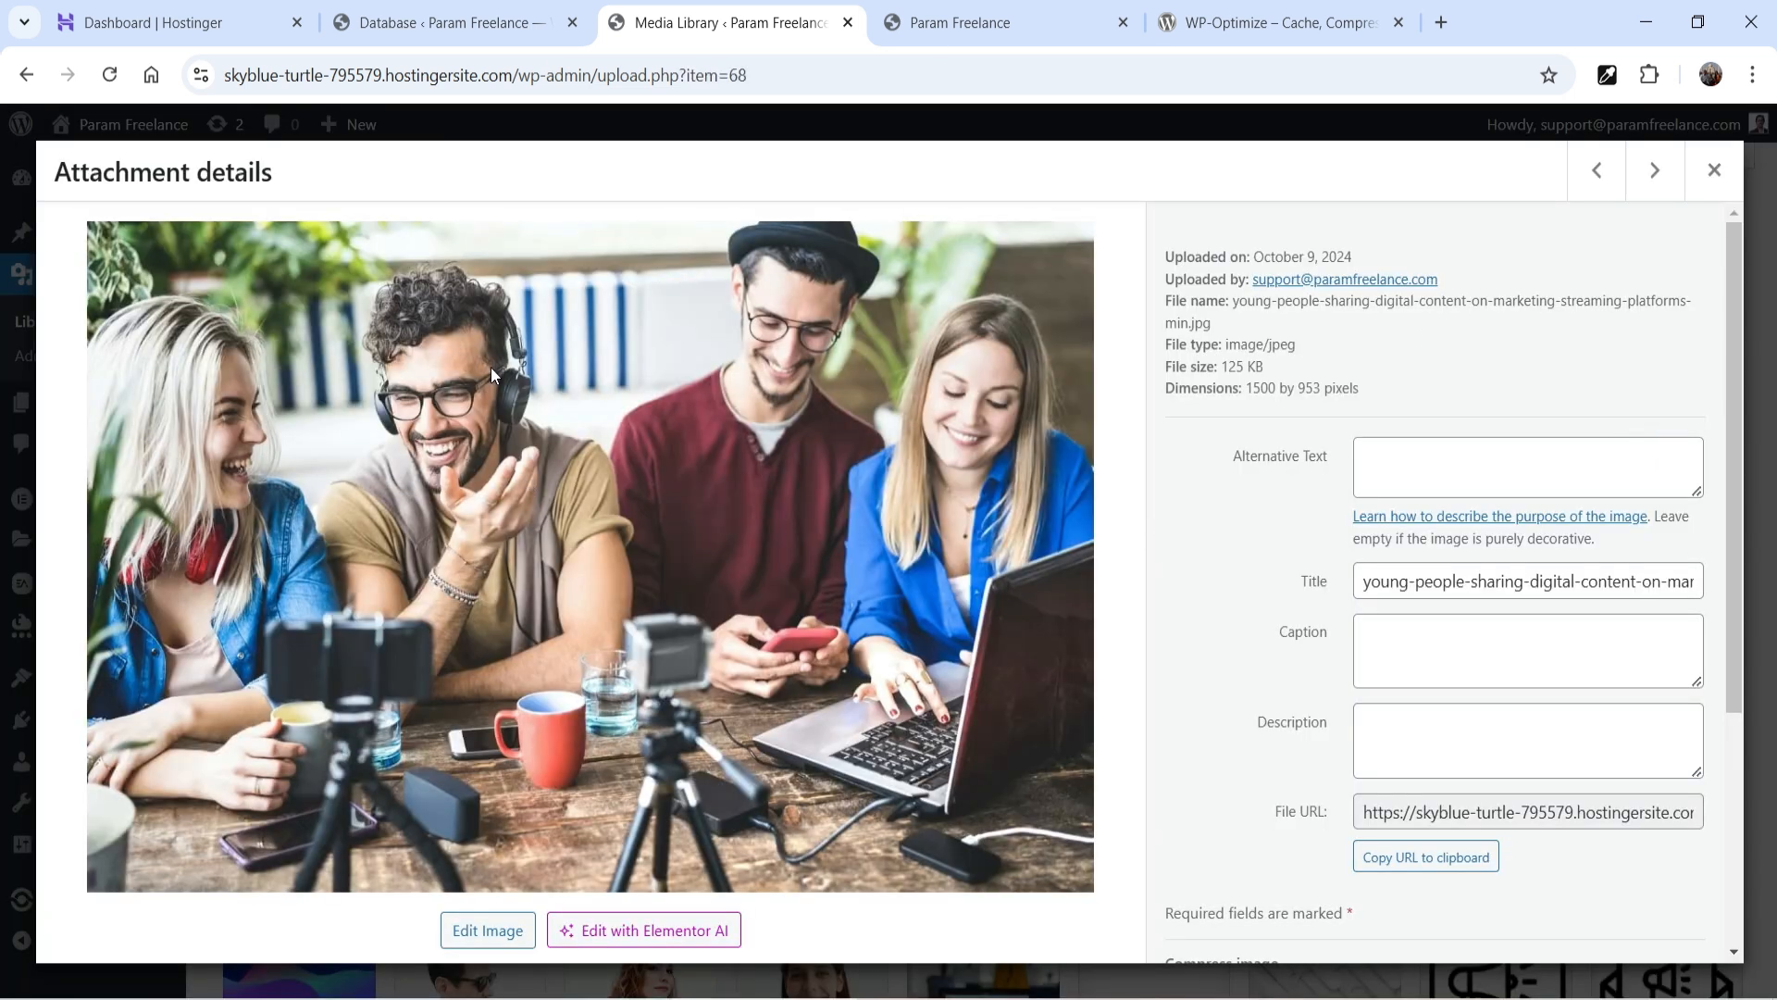
{"action": "scroll", "coordinate": [1483, 476], "scroll_direction": "down", "scroll_amount": 4}
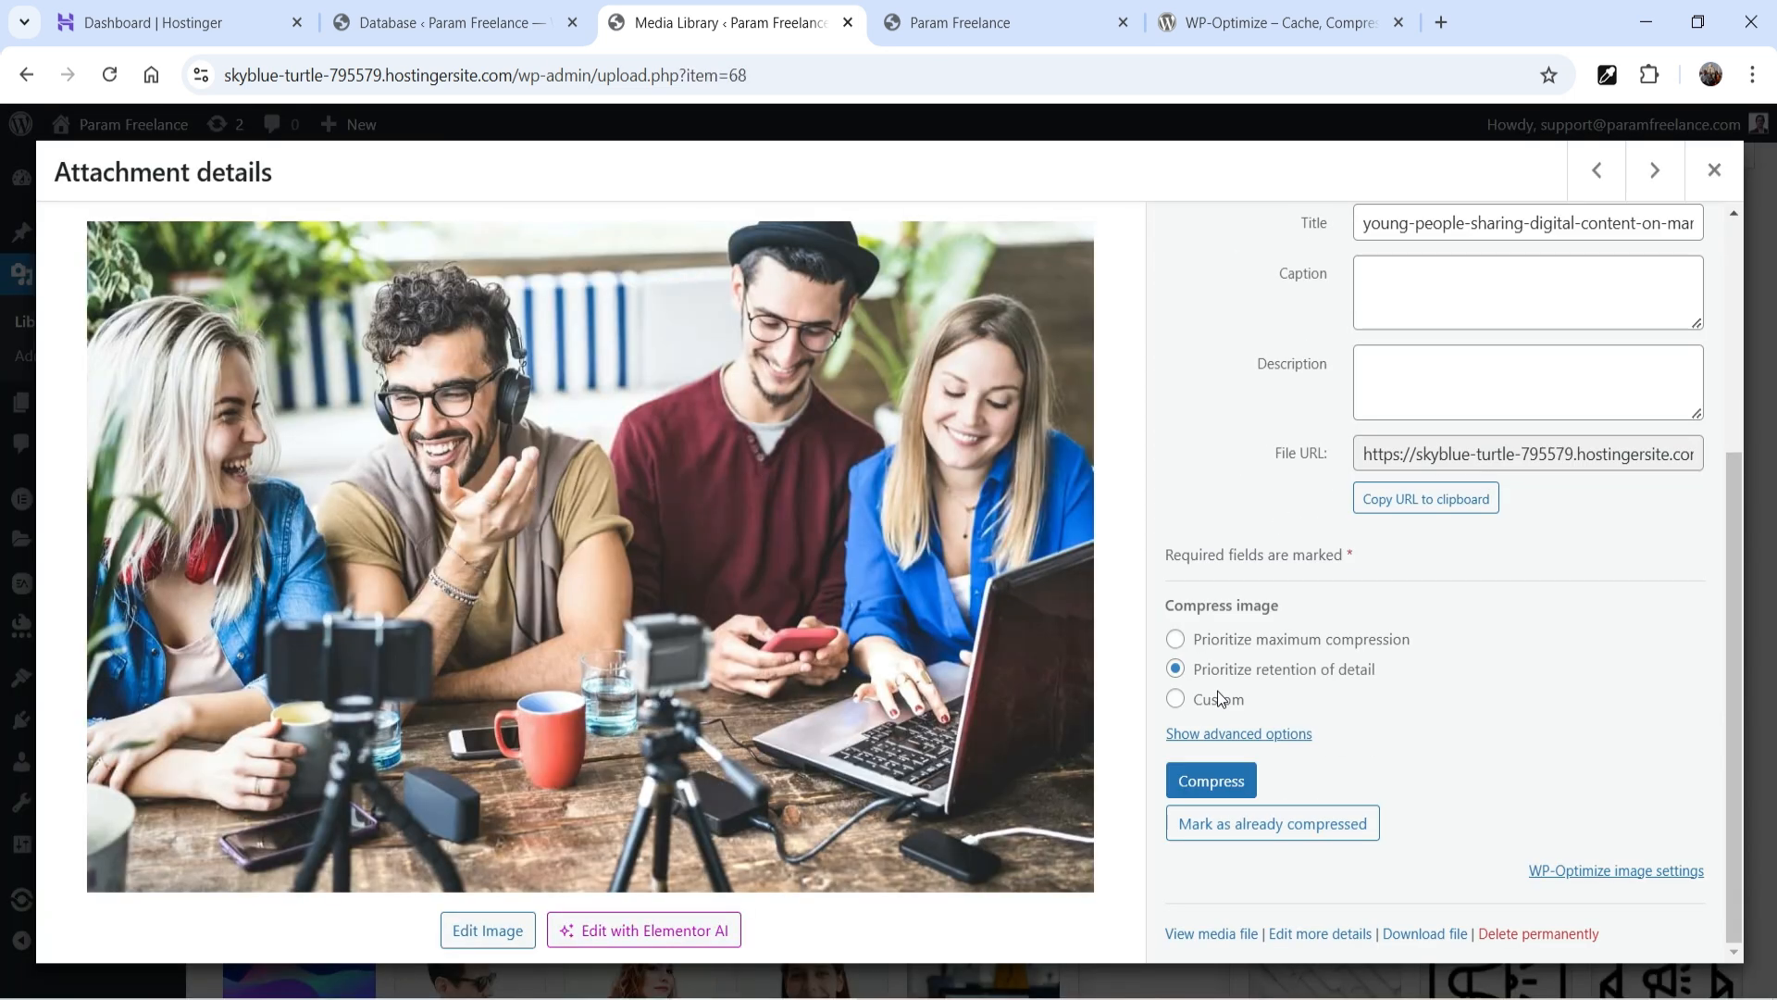
{"action": "scroll", "coordinate": [1370, 629], "scroll_direction": "up", "scroll_amount": 4}
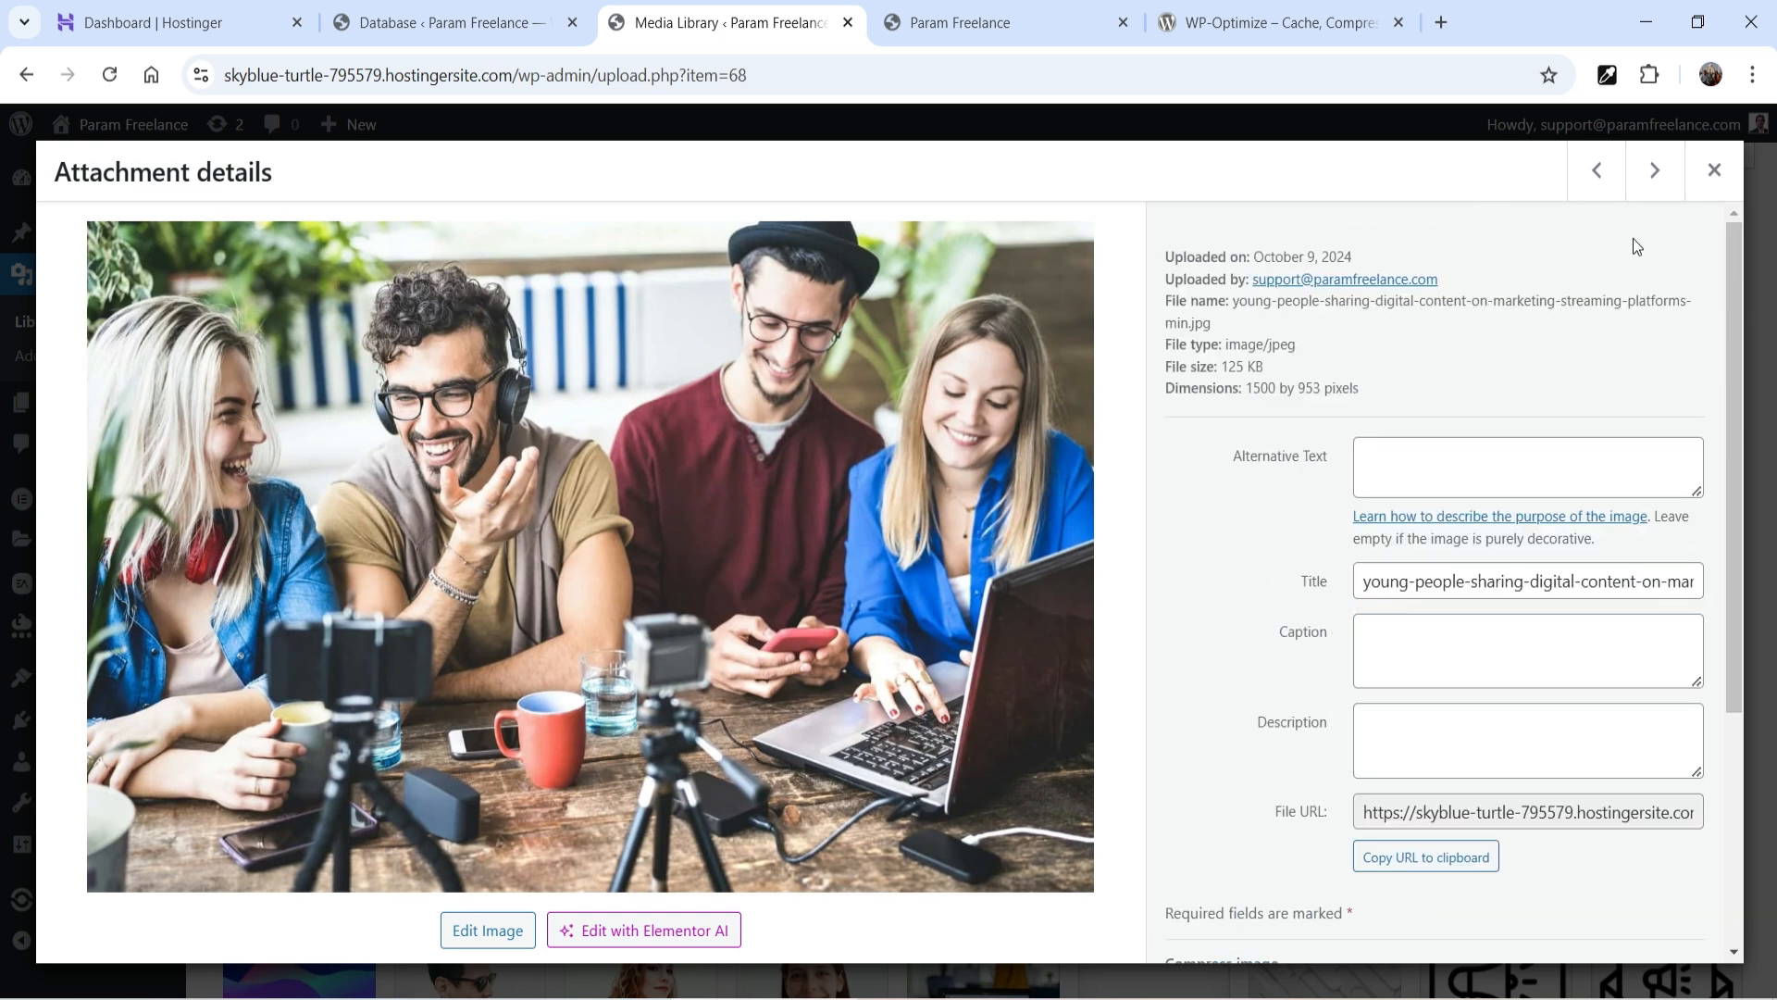
{"action": "left_click", "coordinate": [1715, 171]}
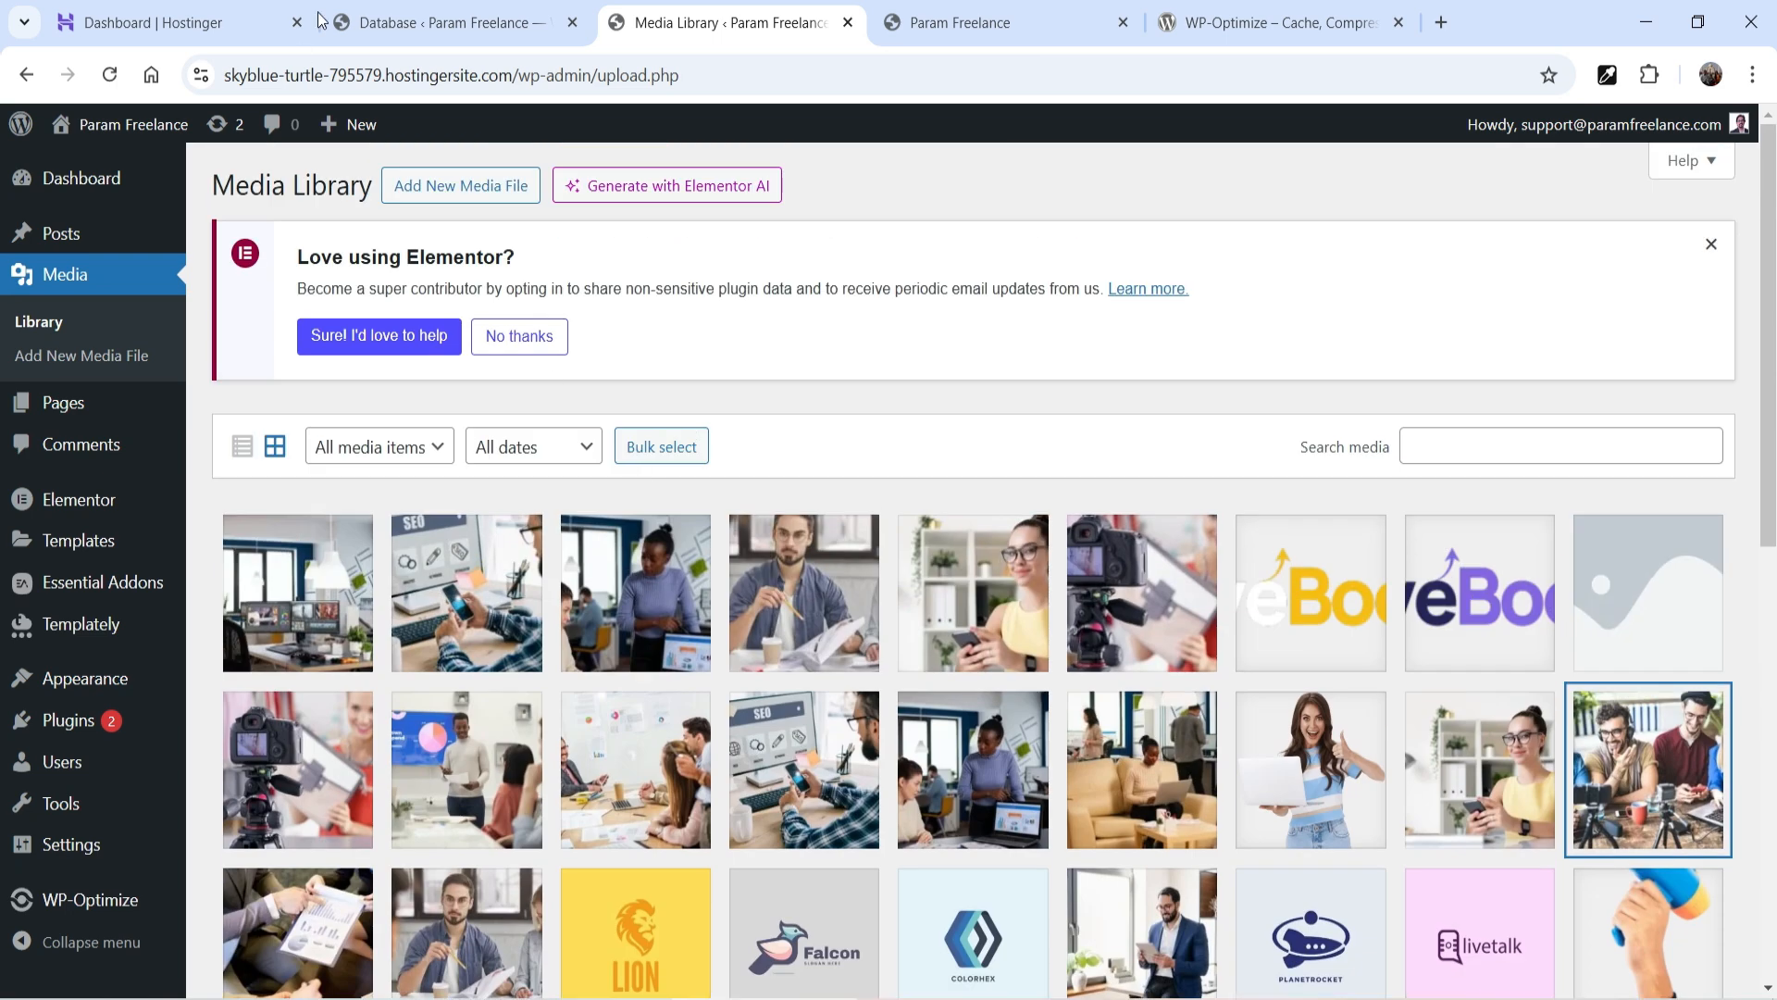
Close the browser tab with the Media Library and return to the WP-Optimize image settings
{"action": "left_click", "coordinate": [370, 22]}
{"action": "left_click", "coordinate": [836, 22]}
{"action": "left_click", "coordinate": [848, 22]}
Look at the premium Images dimensions settings, and at the explanation of WebP conversion in the compression settings
{"action": "scroll", "coordinate": [1107, 557], "scroll_direction": "up", "scroll_amount": 10}
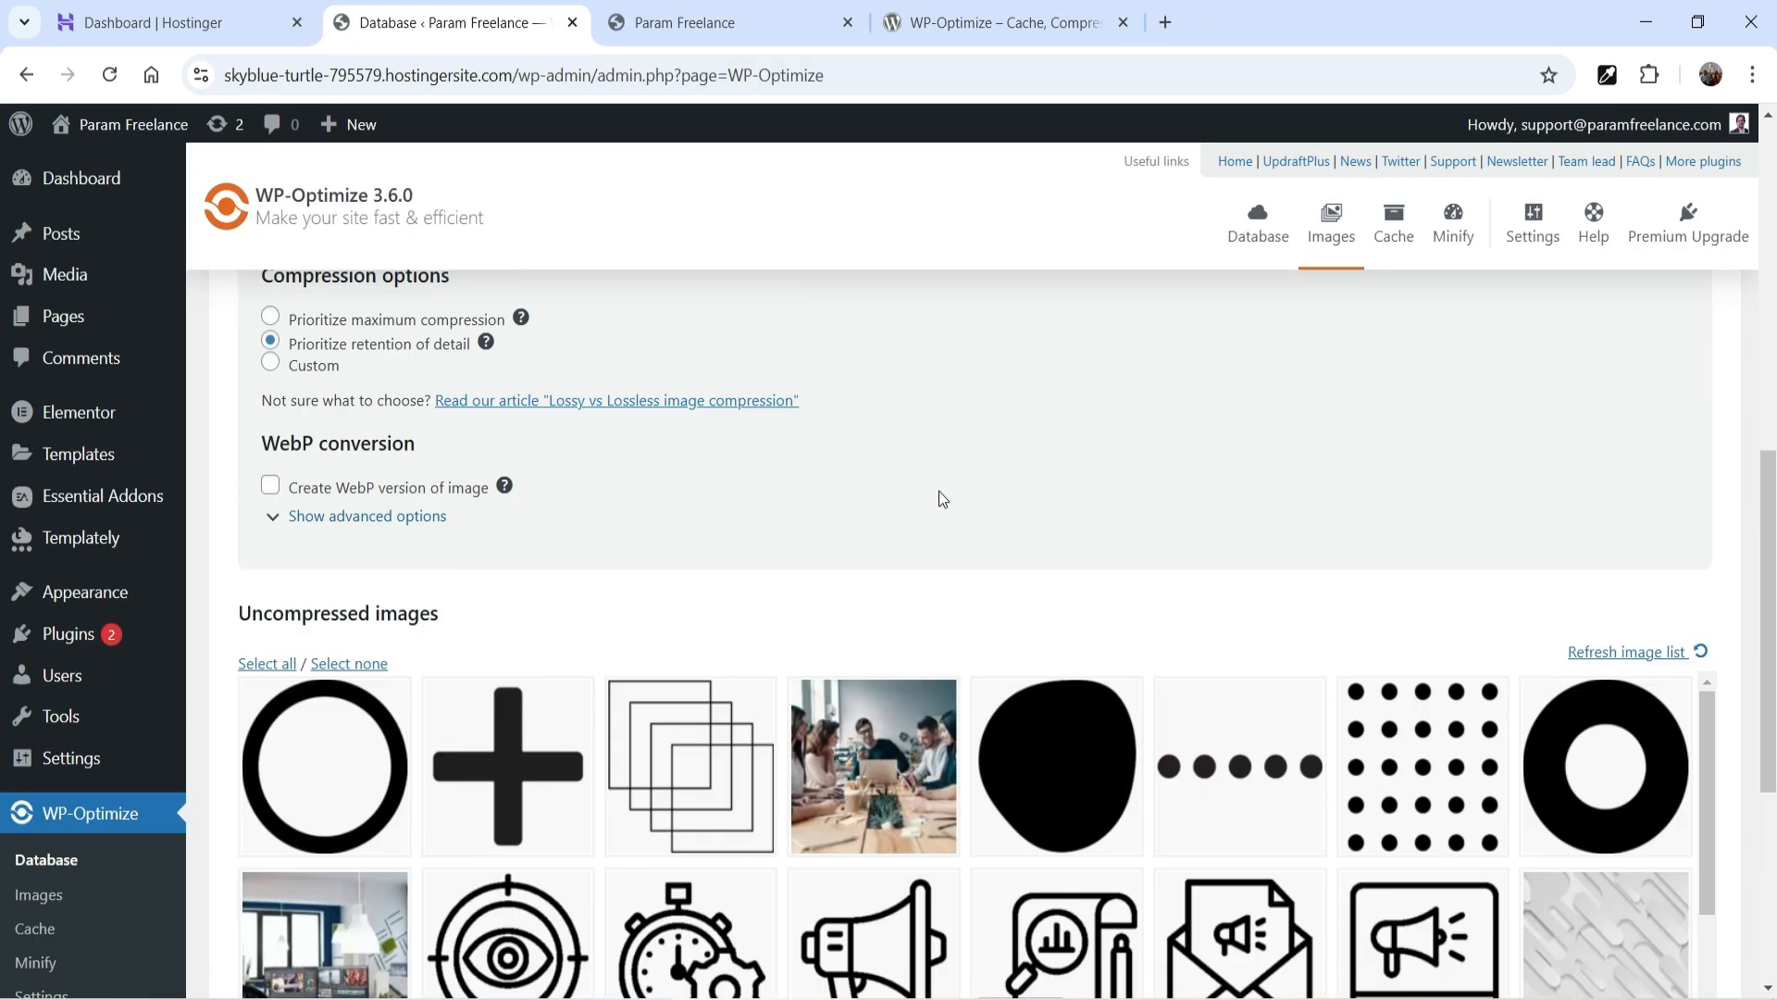
{"action": "scroll", "coordinate": [938, 498], "scroll_direction": "up", "scroll_amount": 4}
{"action": "left_click", "coordinate": [458, 352]}
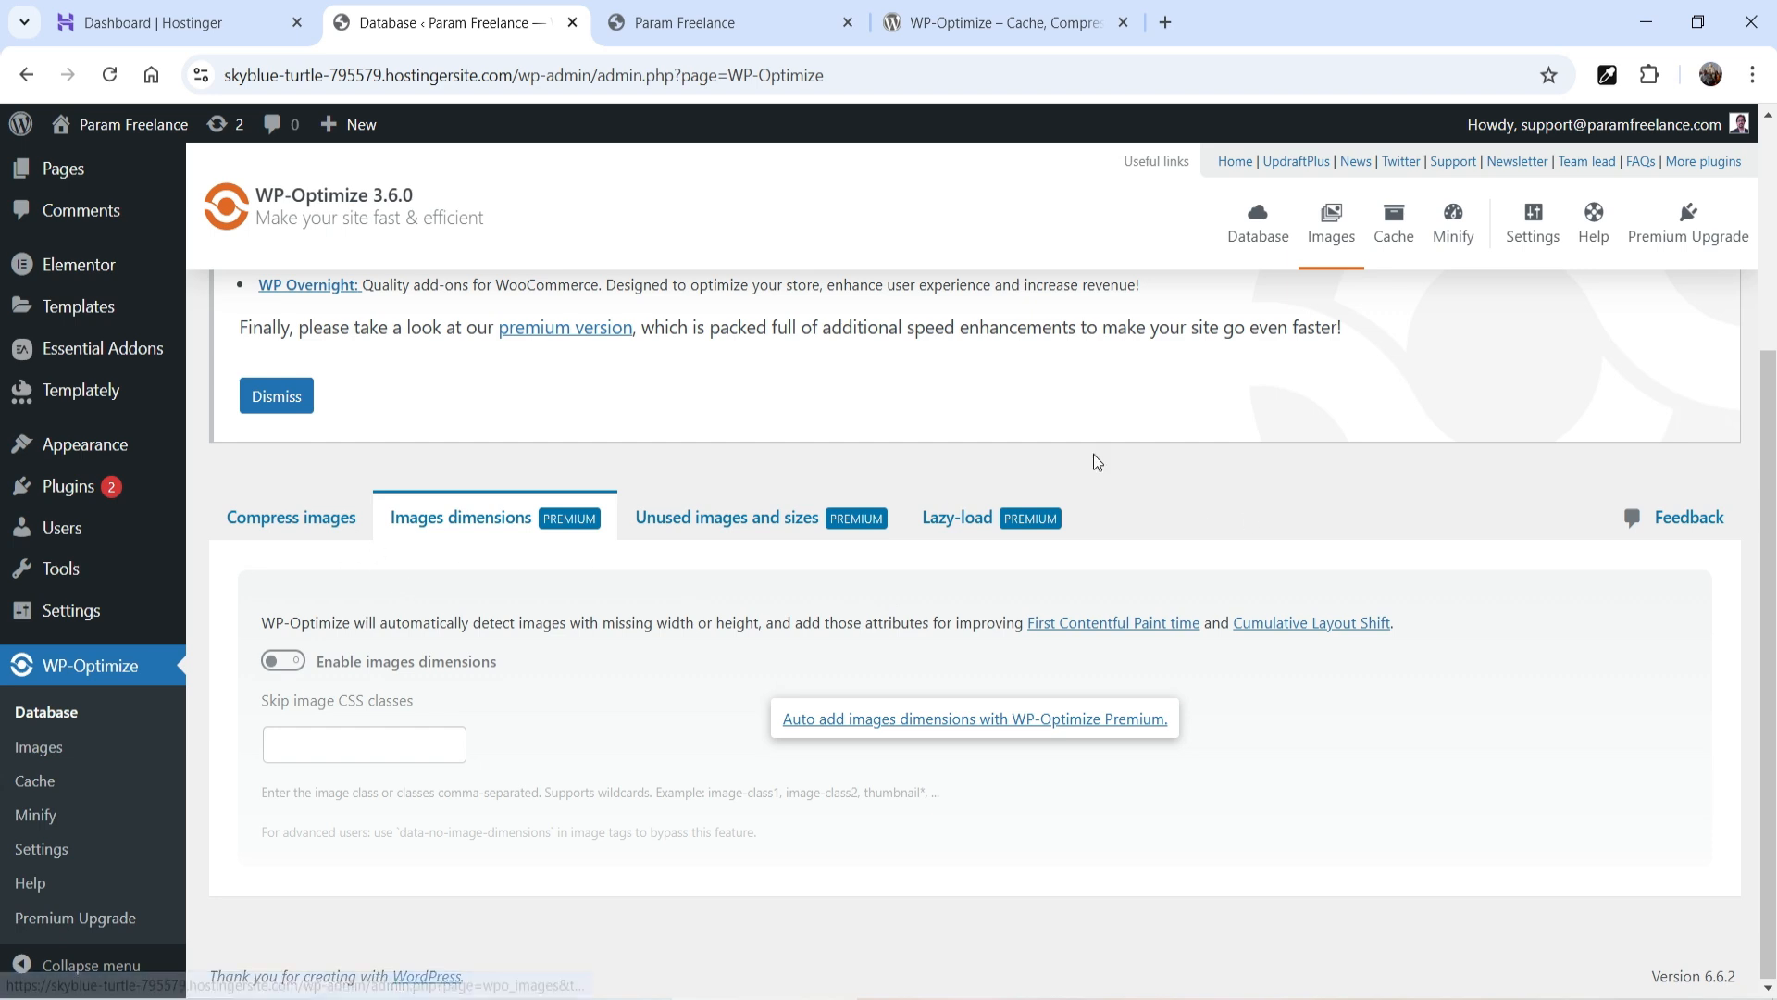
{"action": "left_click", "coordinate": [287, 520]}
{"action": "scroll", "coordinate": [622, 476], "scroll_direction": "down", "scroll_amount": 5}
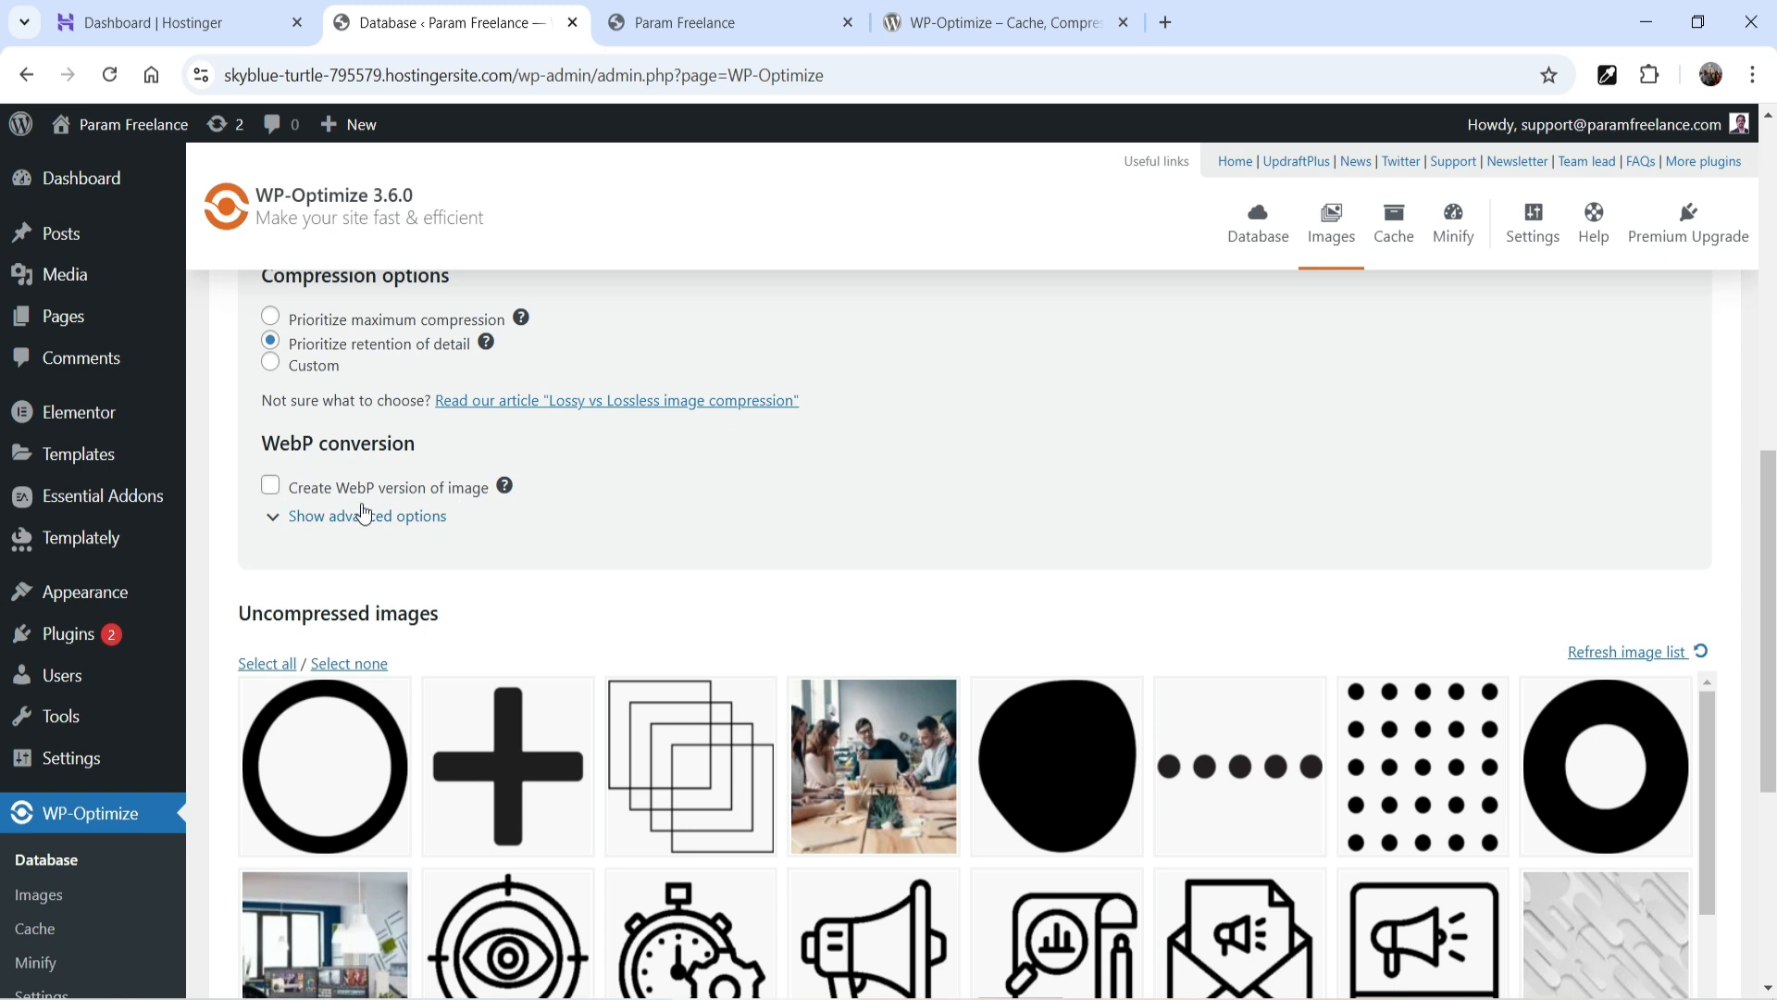
{"action": "mouse_move", "coordinate": [506, 500]}
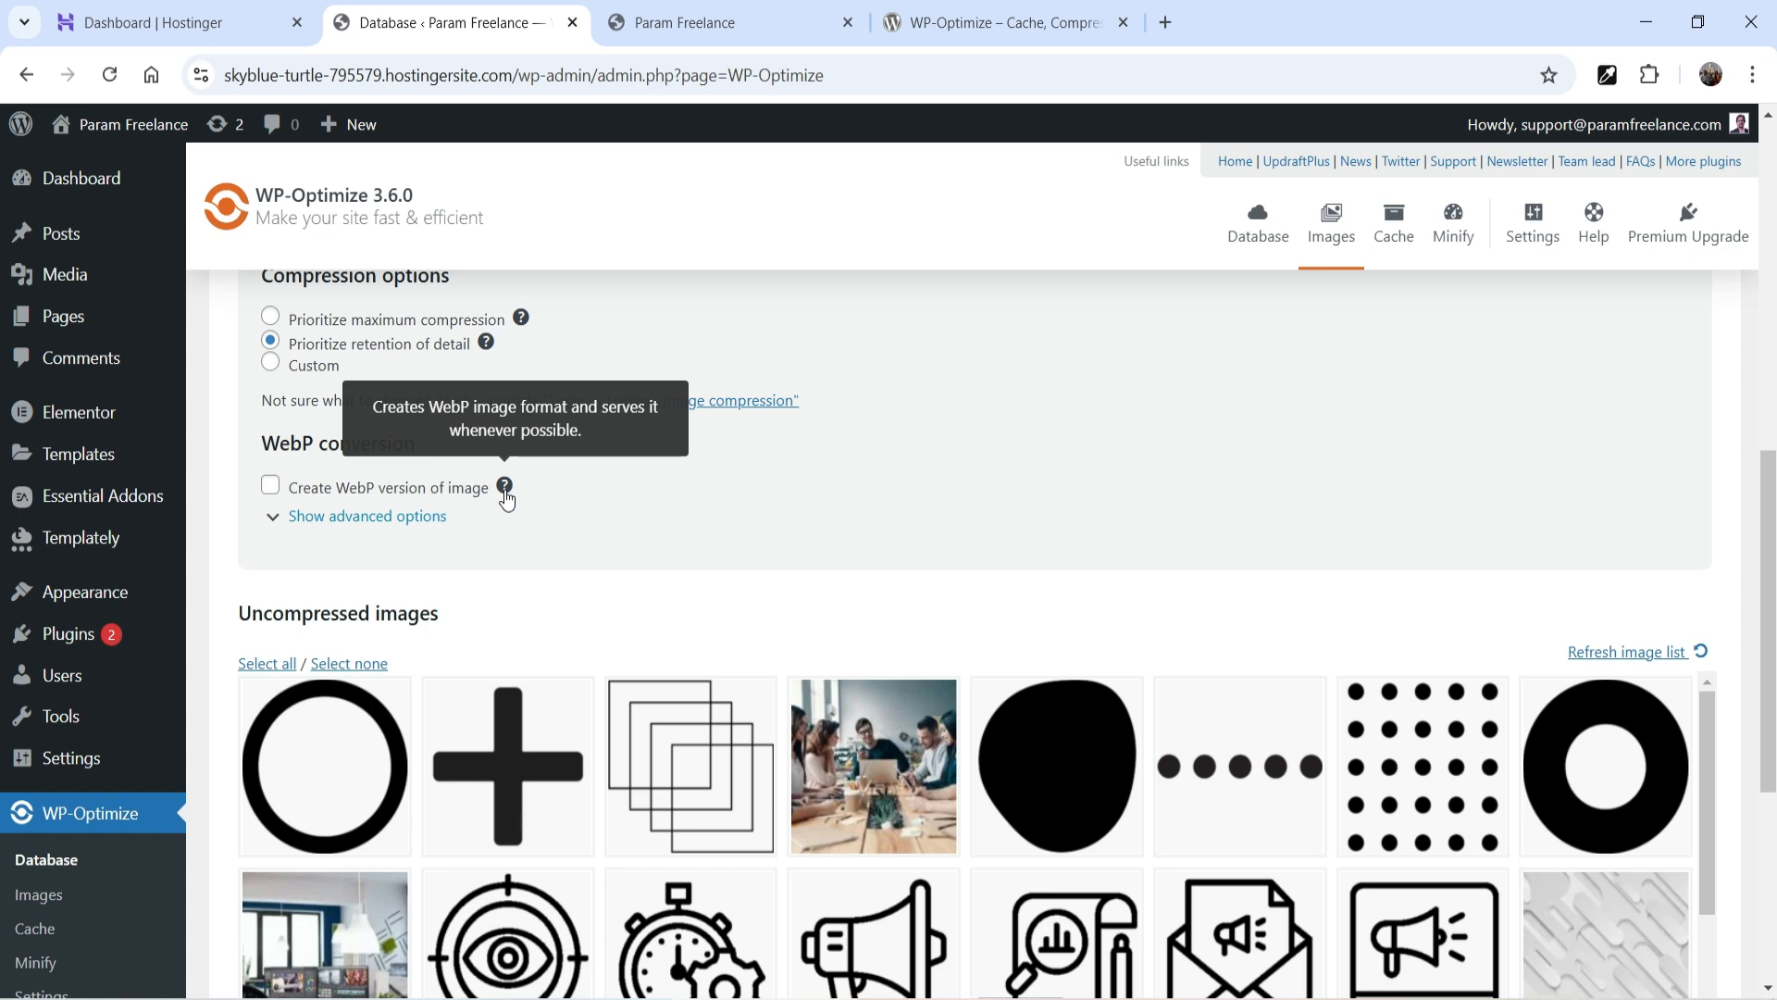
Enable page caching and save the cache settings with a cache lifespan of 24 hours
{"action": "left_click", "coordinate": [1393, 222]}
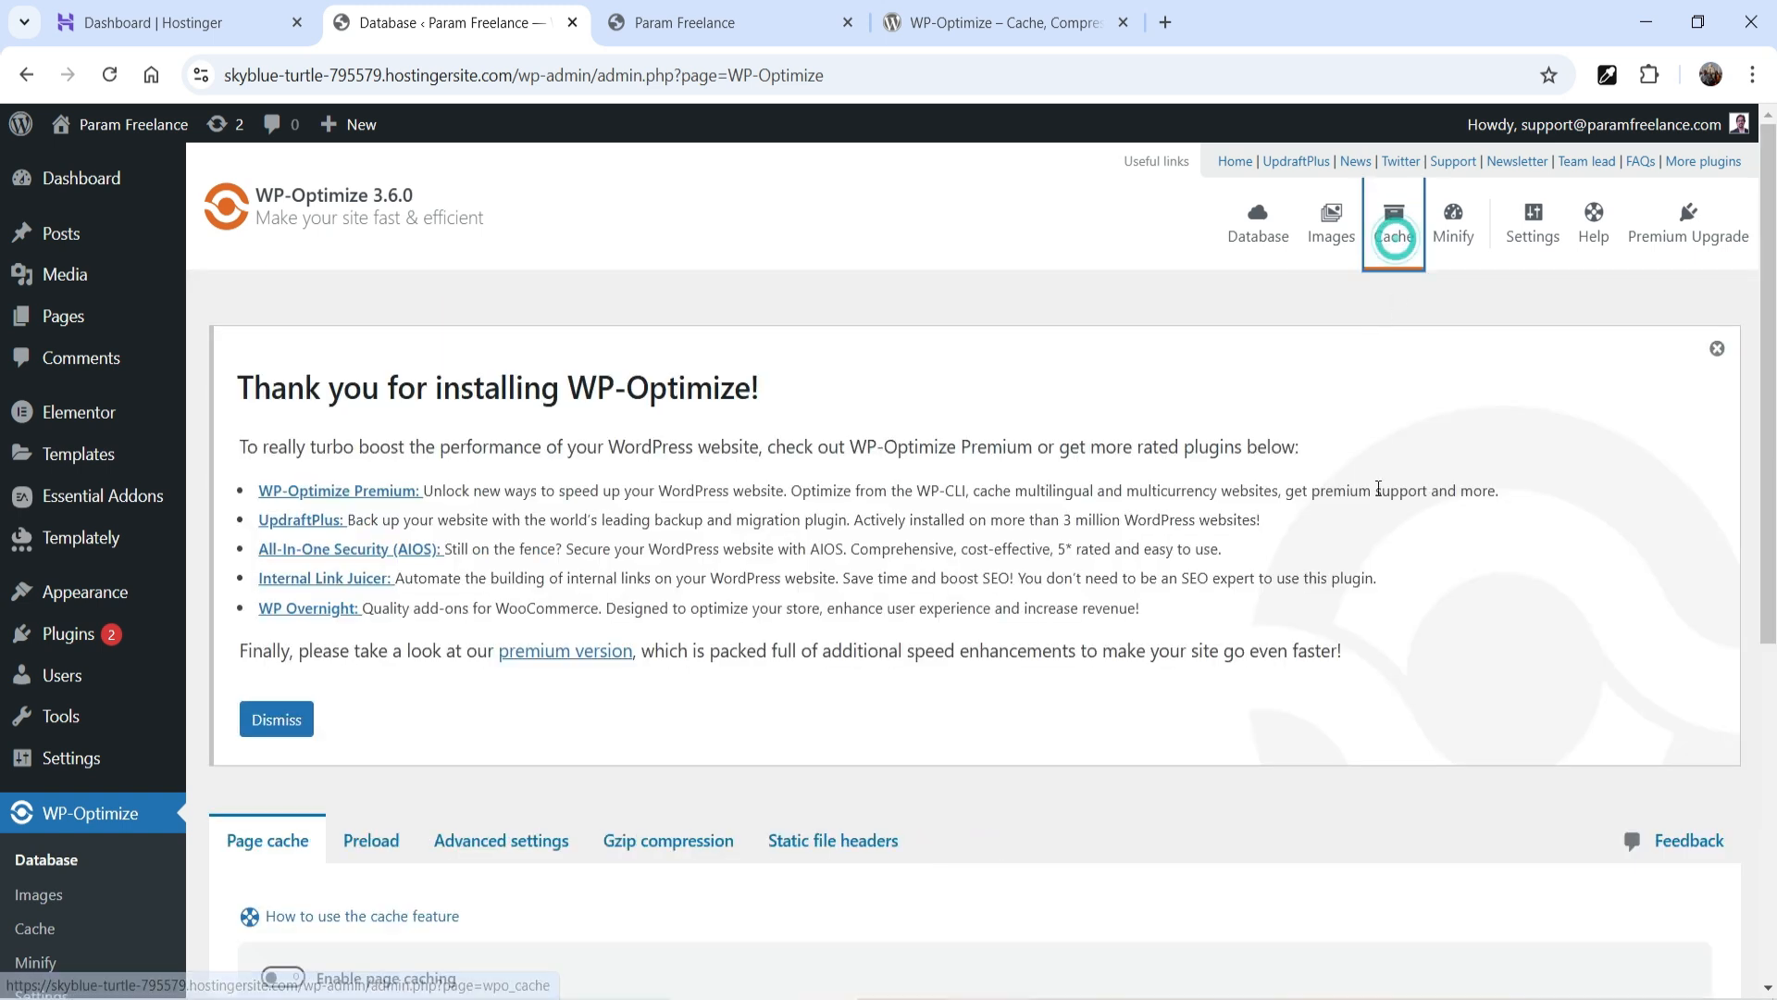
{"action": "scroll", "coordinate": [1348, 485], "scroll_direction": "down", "scroll_amount": 4}
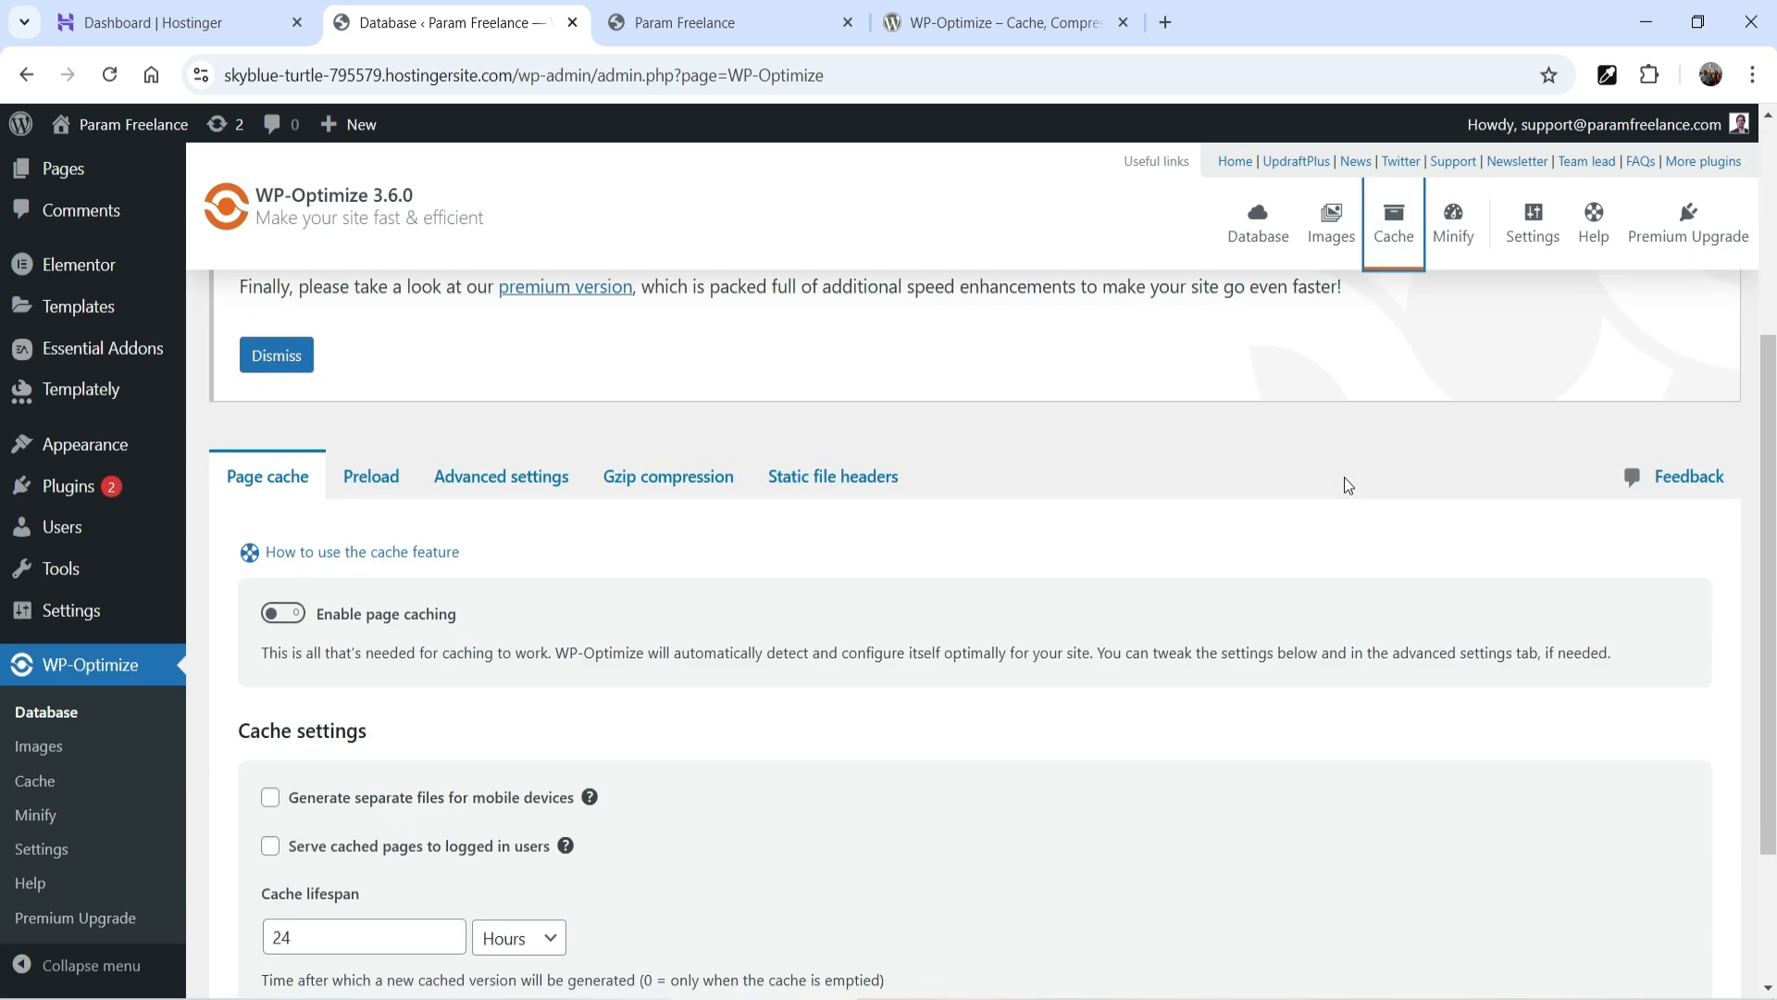
{"action": "left_click", "coordinate": [282, 614]}
{"action": "scroll", "coordinate": [349, 461], "scroll_direction": "down", "scroll_amount": 3}
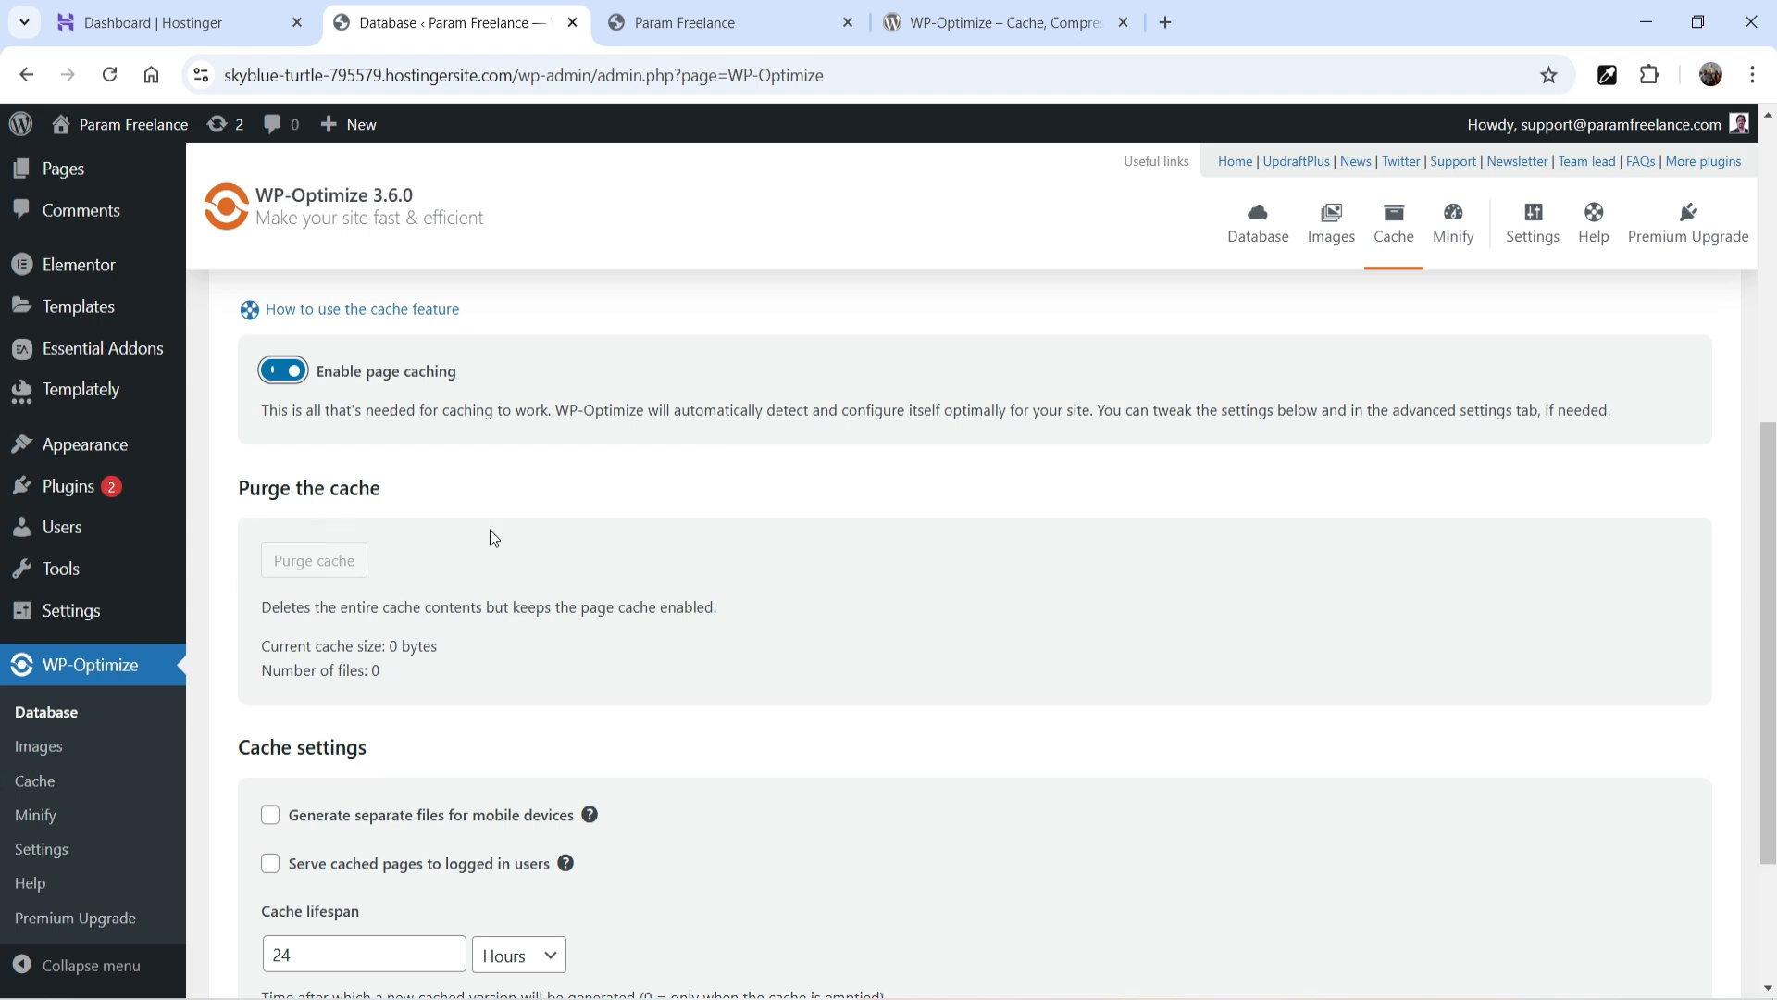
{"action": "scroll", "coordinate": [509, 529], "scroll_direction": "down", "scroll_amount": 3}
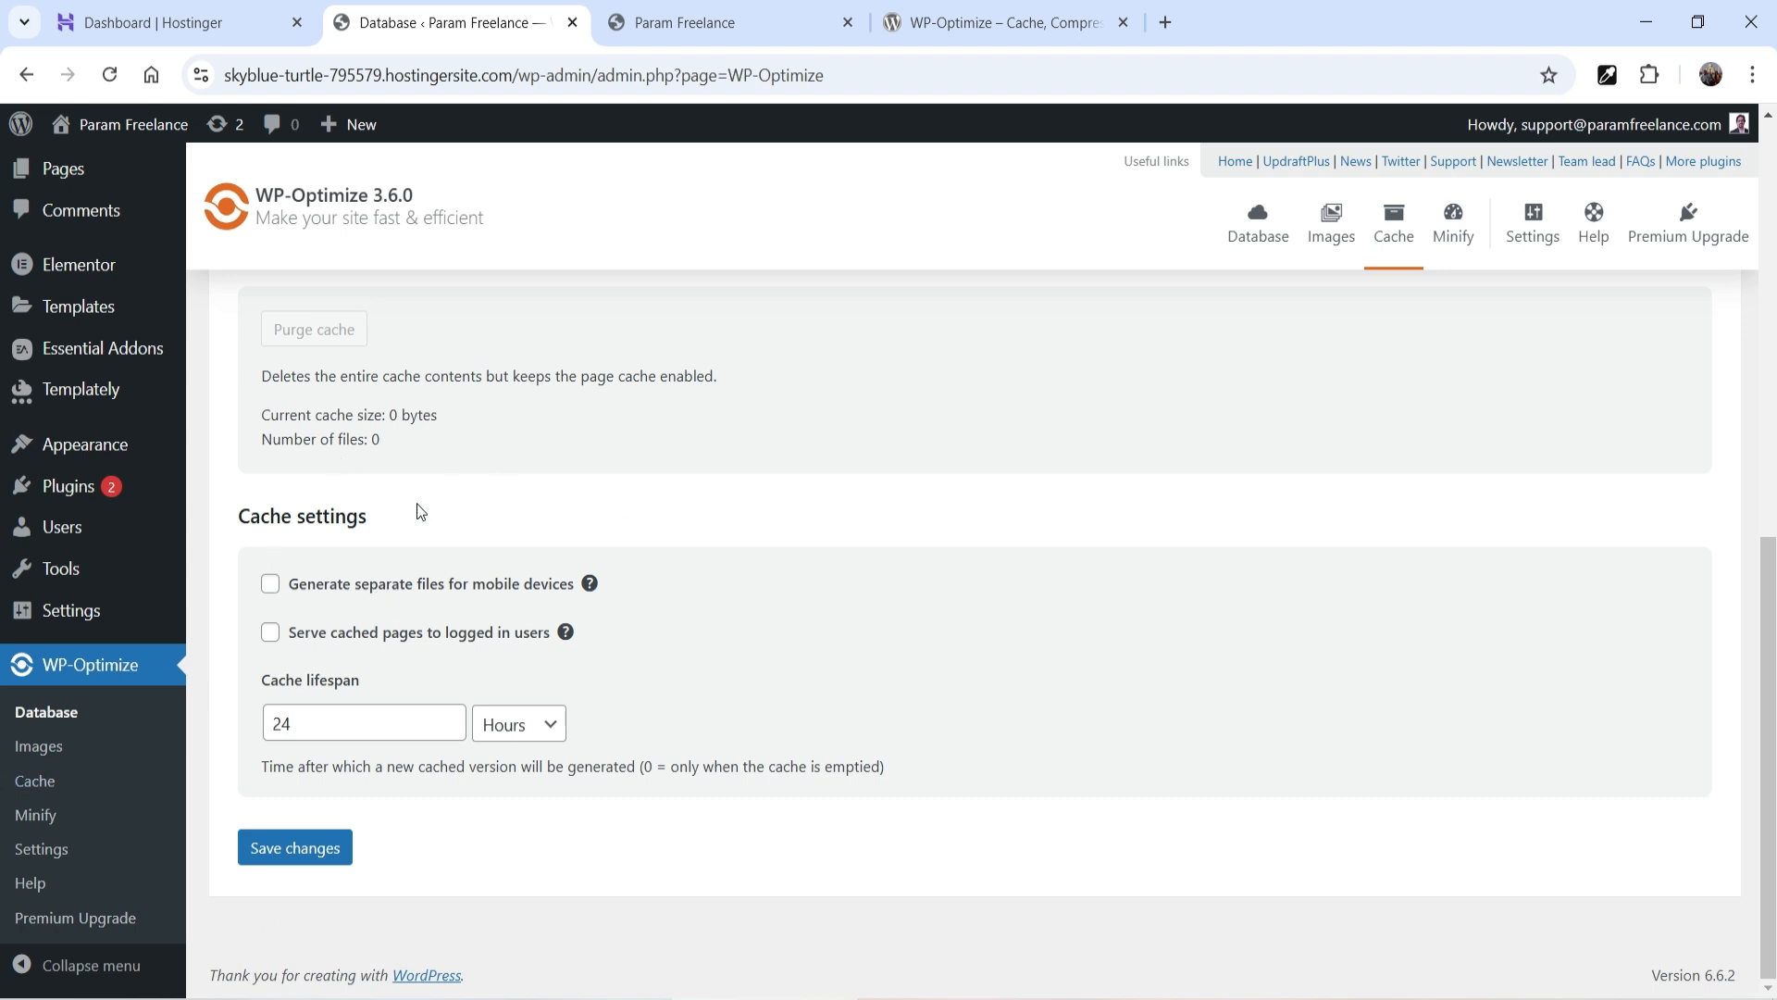
{"action": "scroll", "coordinate": [419, 512], "scroll_direction": "up", "scroll_amount": 5}
{"action": "scroll", "coordinate": [403, 629], "scroll_direction": "down", "scroll_amount": 5}
{"action": "left_click", "coordinate": [313, 845]}
Run the page cache preload immediately
{"action": "scroll", "coordinate": [781, 627], "scroll_direction": "up", "scroll_amount": 5}
{"action": "left_click", "coordinate": [373, 501]}
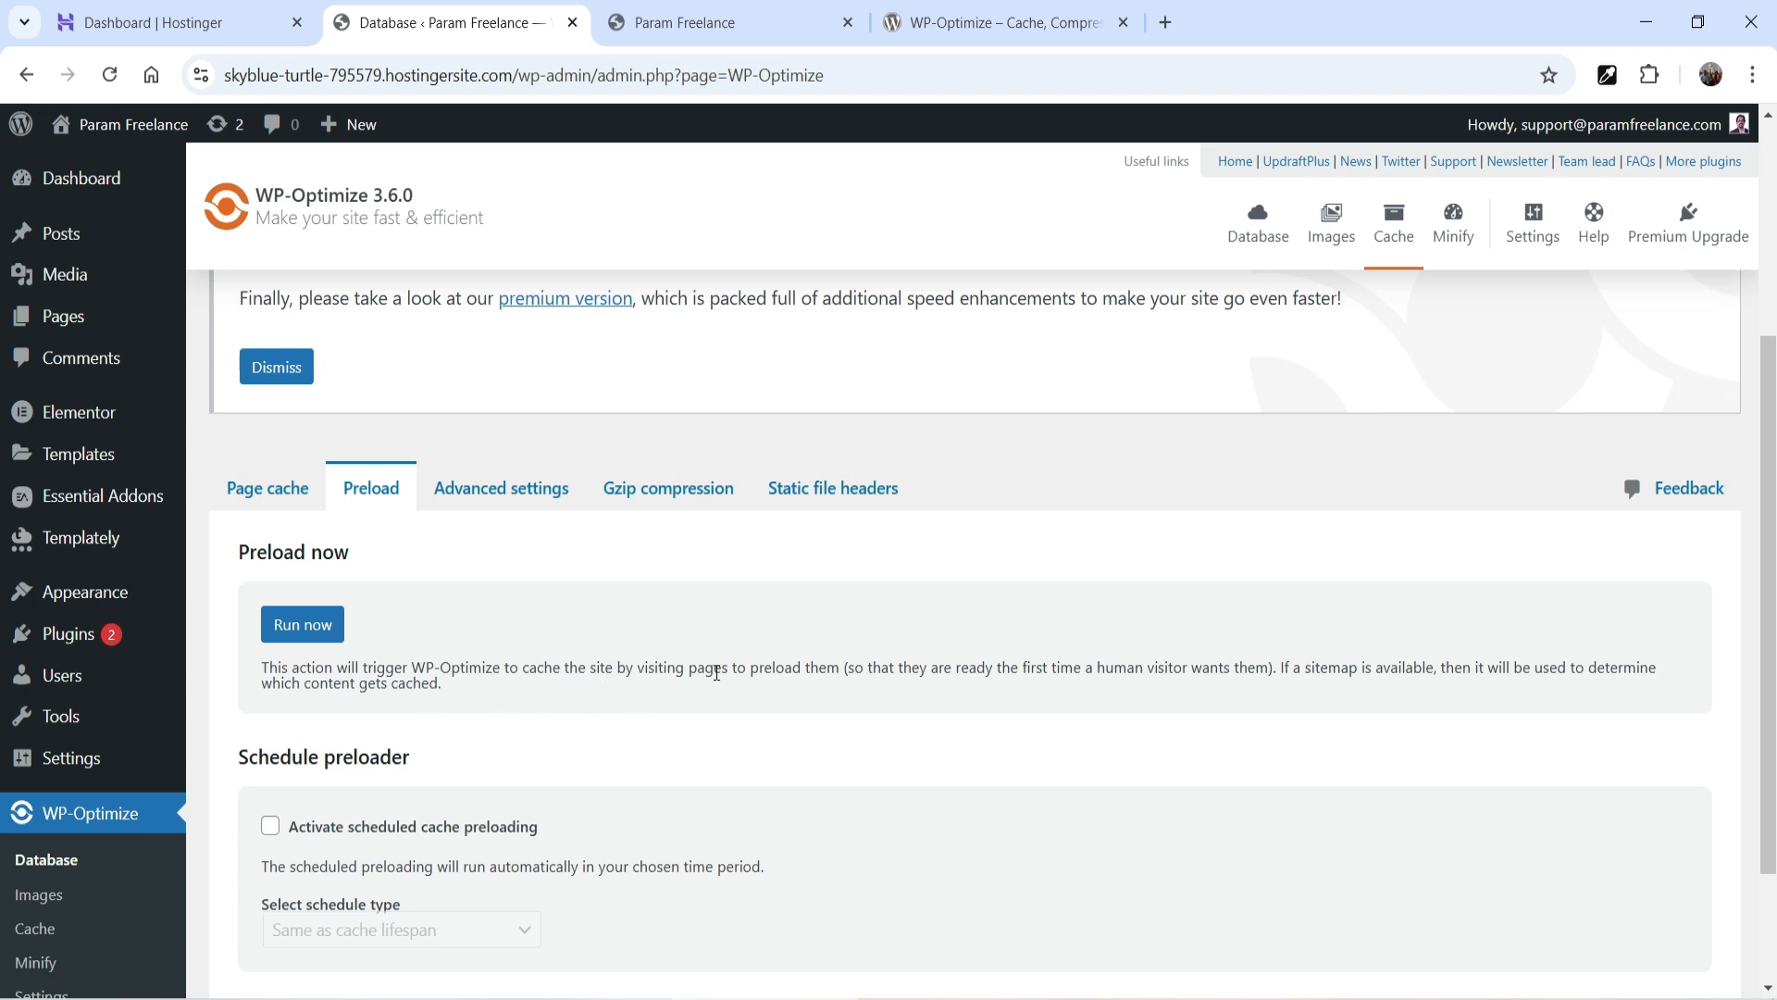
{"action": "left_click", "coordinate": [303, 626]}
Try activating scheduled cache preloading, turn it off again, and save the preload settings
{"action": "scroll", "coordinate": [930, 676], "scroll_direction": "down", "scroll_amount": 2}
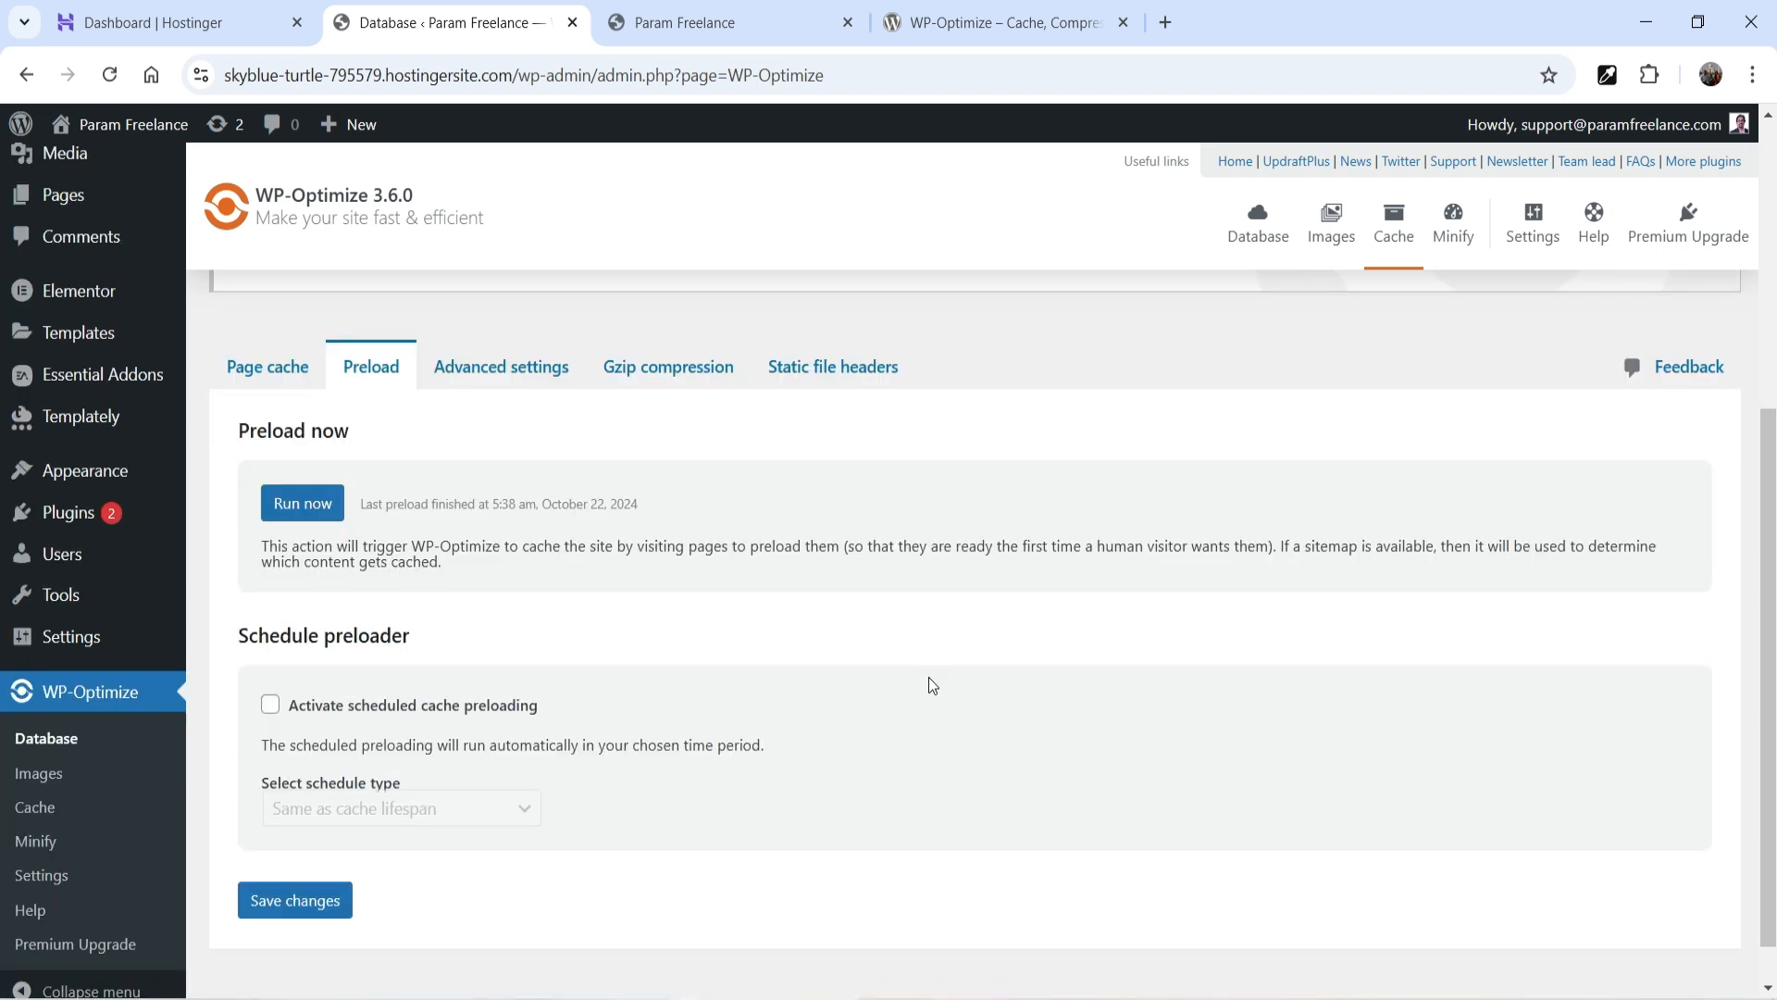
{"action": "scroll", "coordinate": [879, 677], "scroll_direction": "down", "scroll_amount": 1}
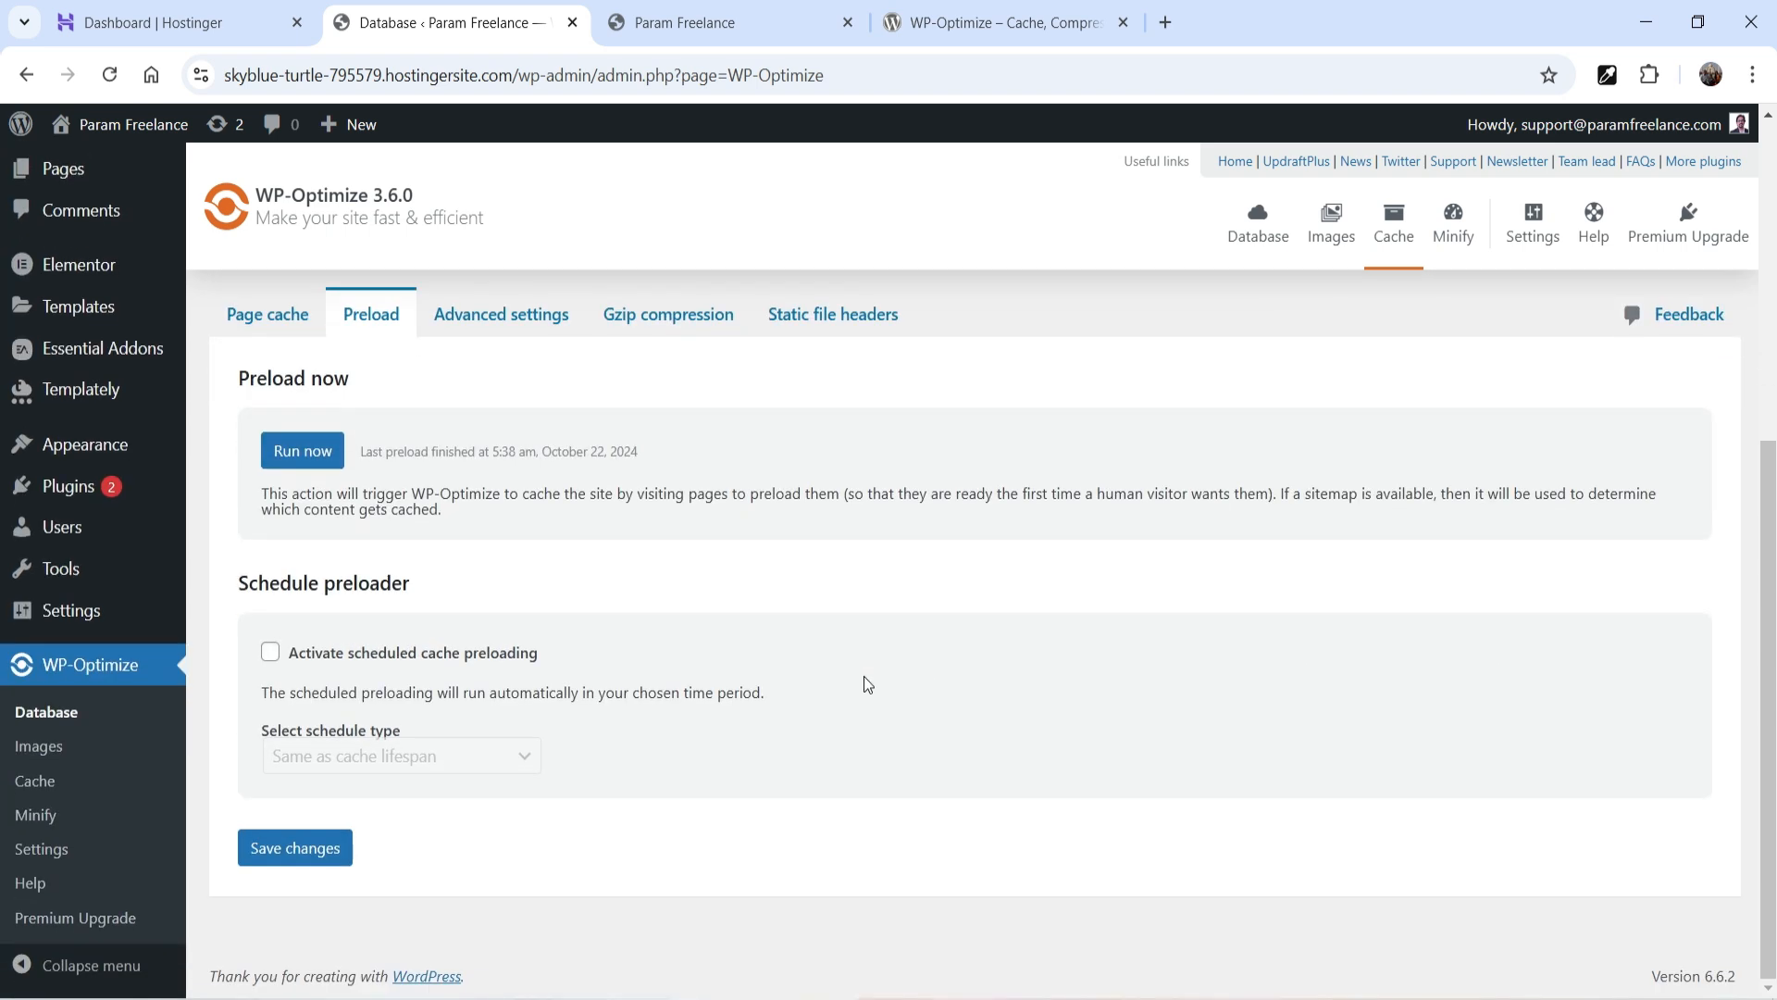
{"action": "left_click", "coordinate": [270, 652]}
{"action": "left_click", "coordinate": [504, 759]}
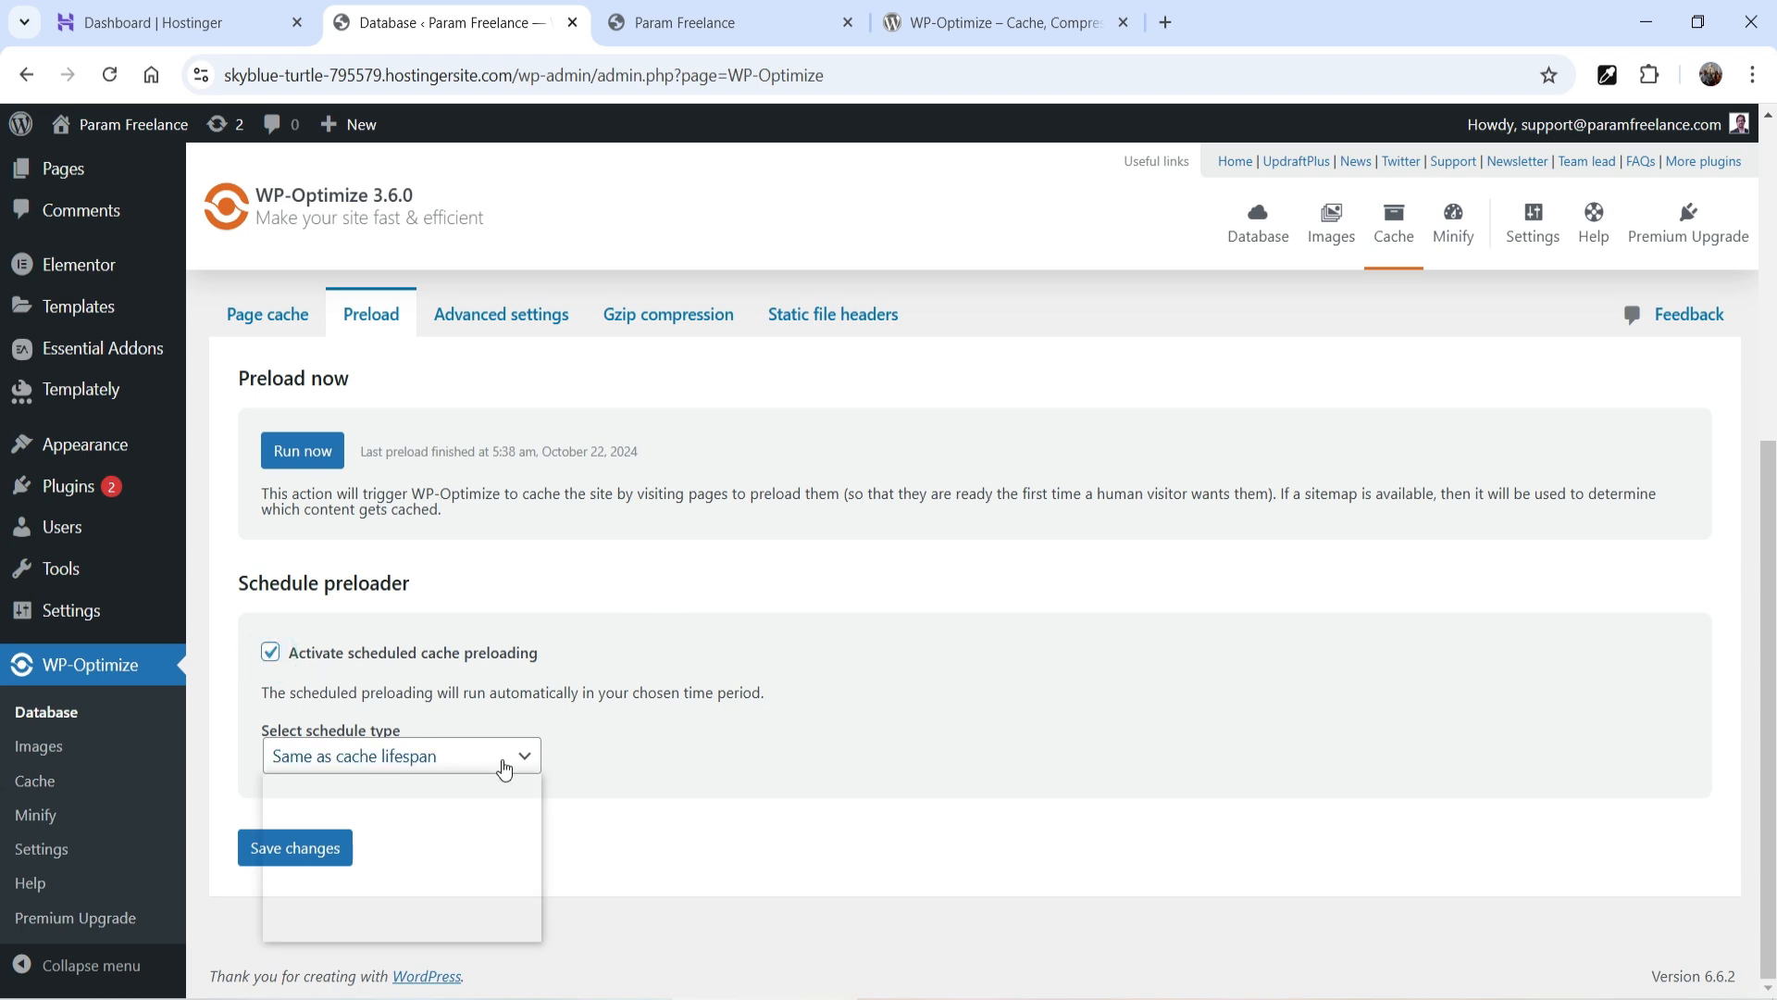
{"action": "left_click", "coordinate": [979, 718]}
{"action": "left_click", "coordinate": [629, 646]}
{"action": "left_click", "coordinate": [277, 846]}
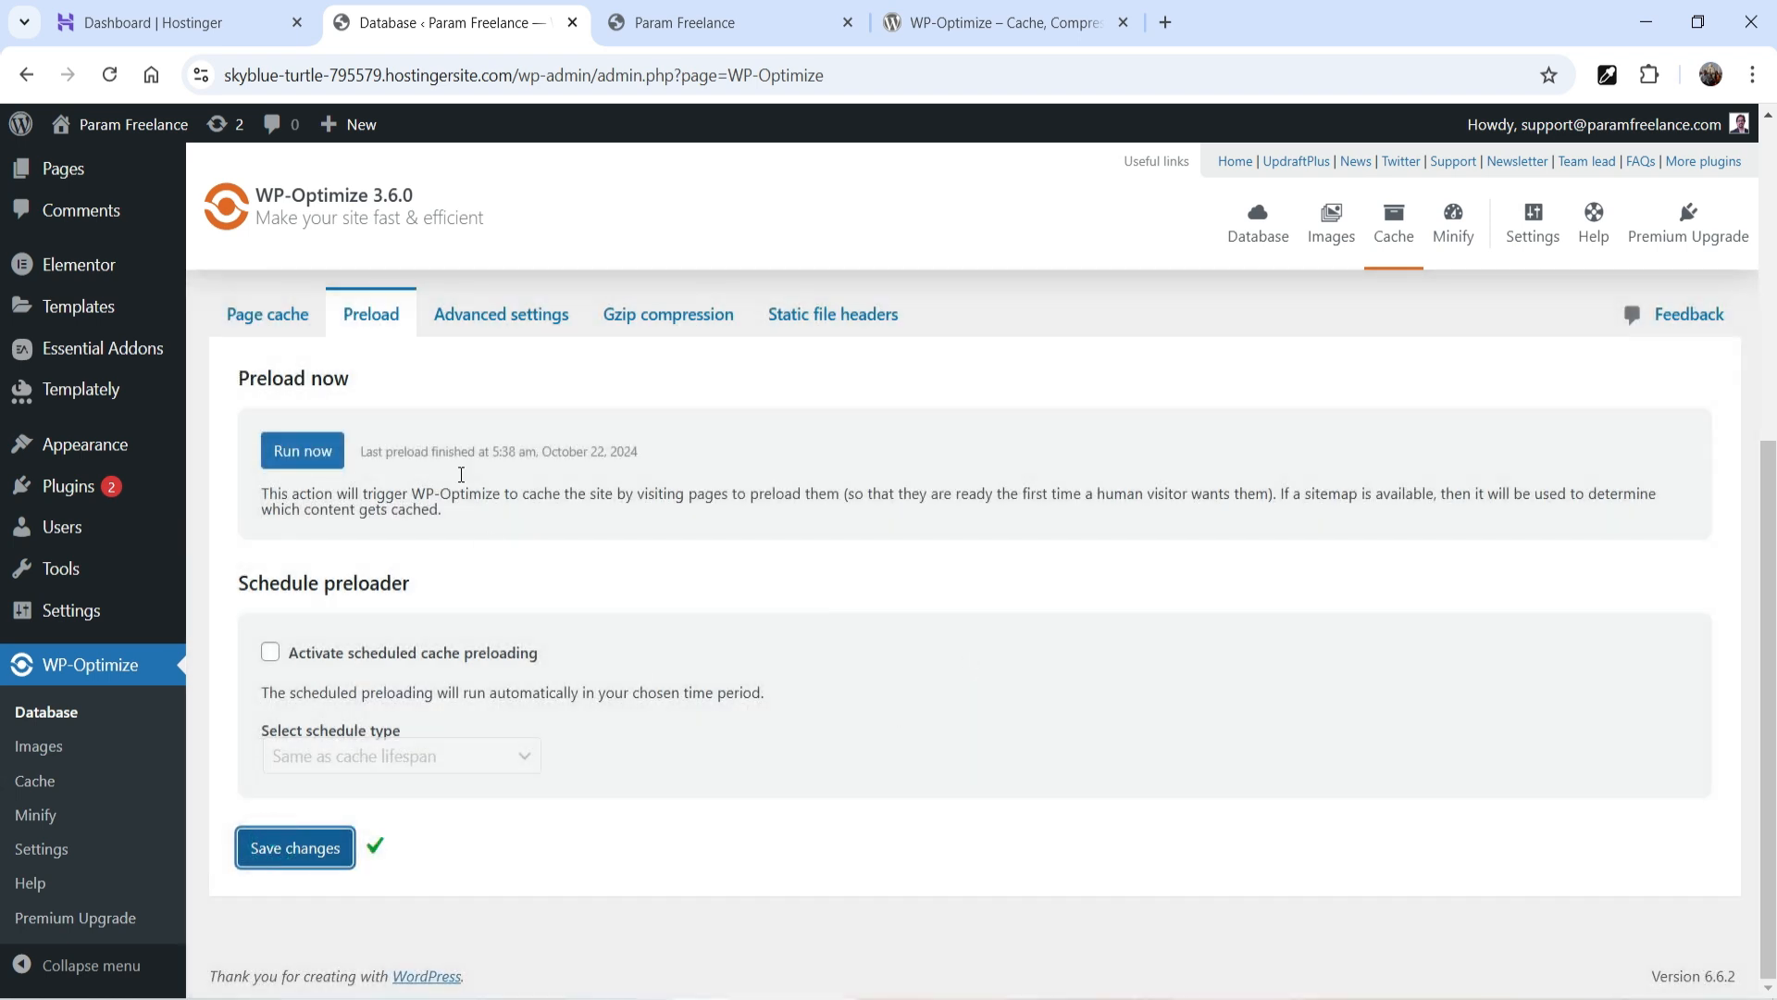
Review the cache's advanced exclusion settings, Gzip compression status, and static file headers status
{"action": "left_click", "coordinate": [515, 333]}
{"action": "scroll", "coordinate": [493, 531], "scroll_direction": "down", "scroll_amount": 1}
{"action": "scroll", "coordinate": [493, 531], "scroll_direction": "down", "scroll_amount": 6}
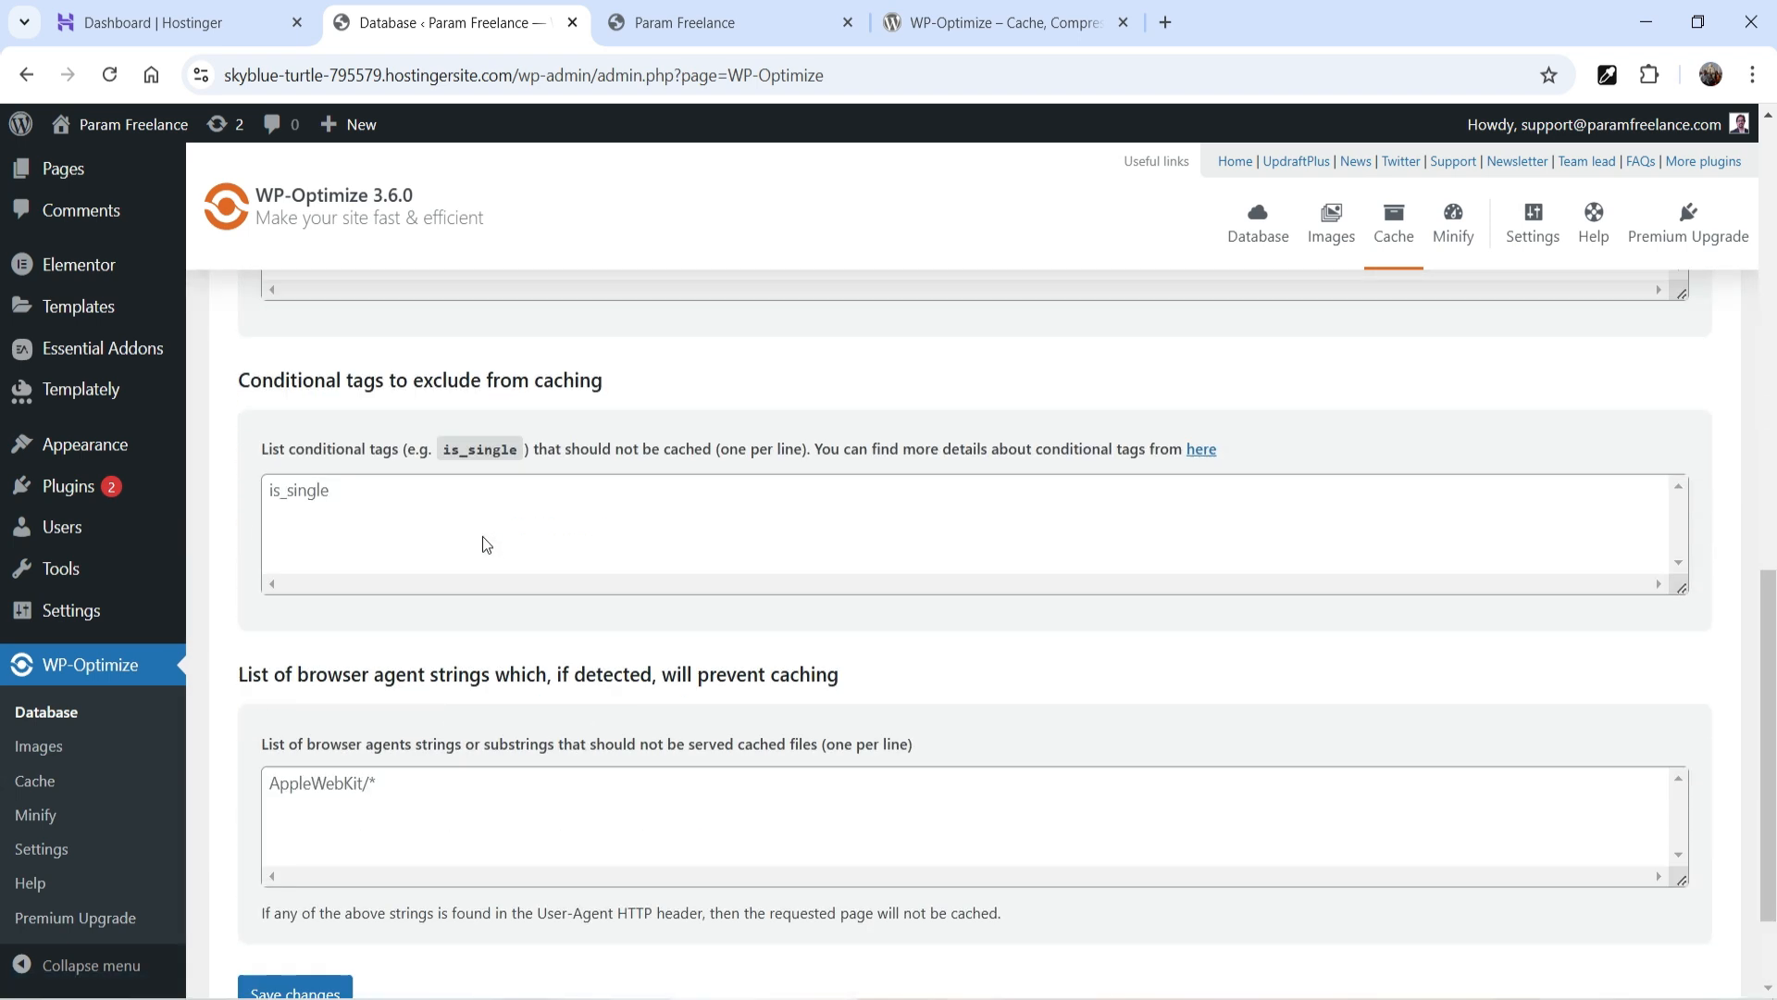
{"action": "scroll", "coordinate": [486, 535], "scroll_direction": "up", "scroll_amount": 12}
{"action": "scroll", "coordinate": [674, 635], "scroll_direction": "down", "scroll_amount": 3}
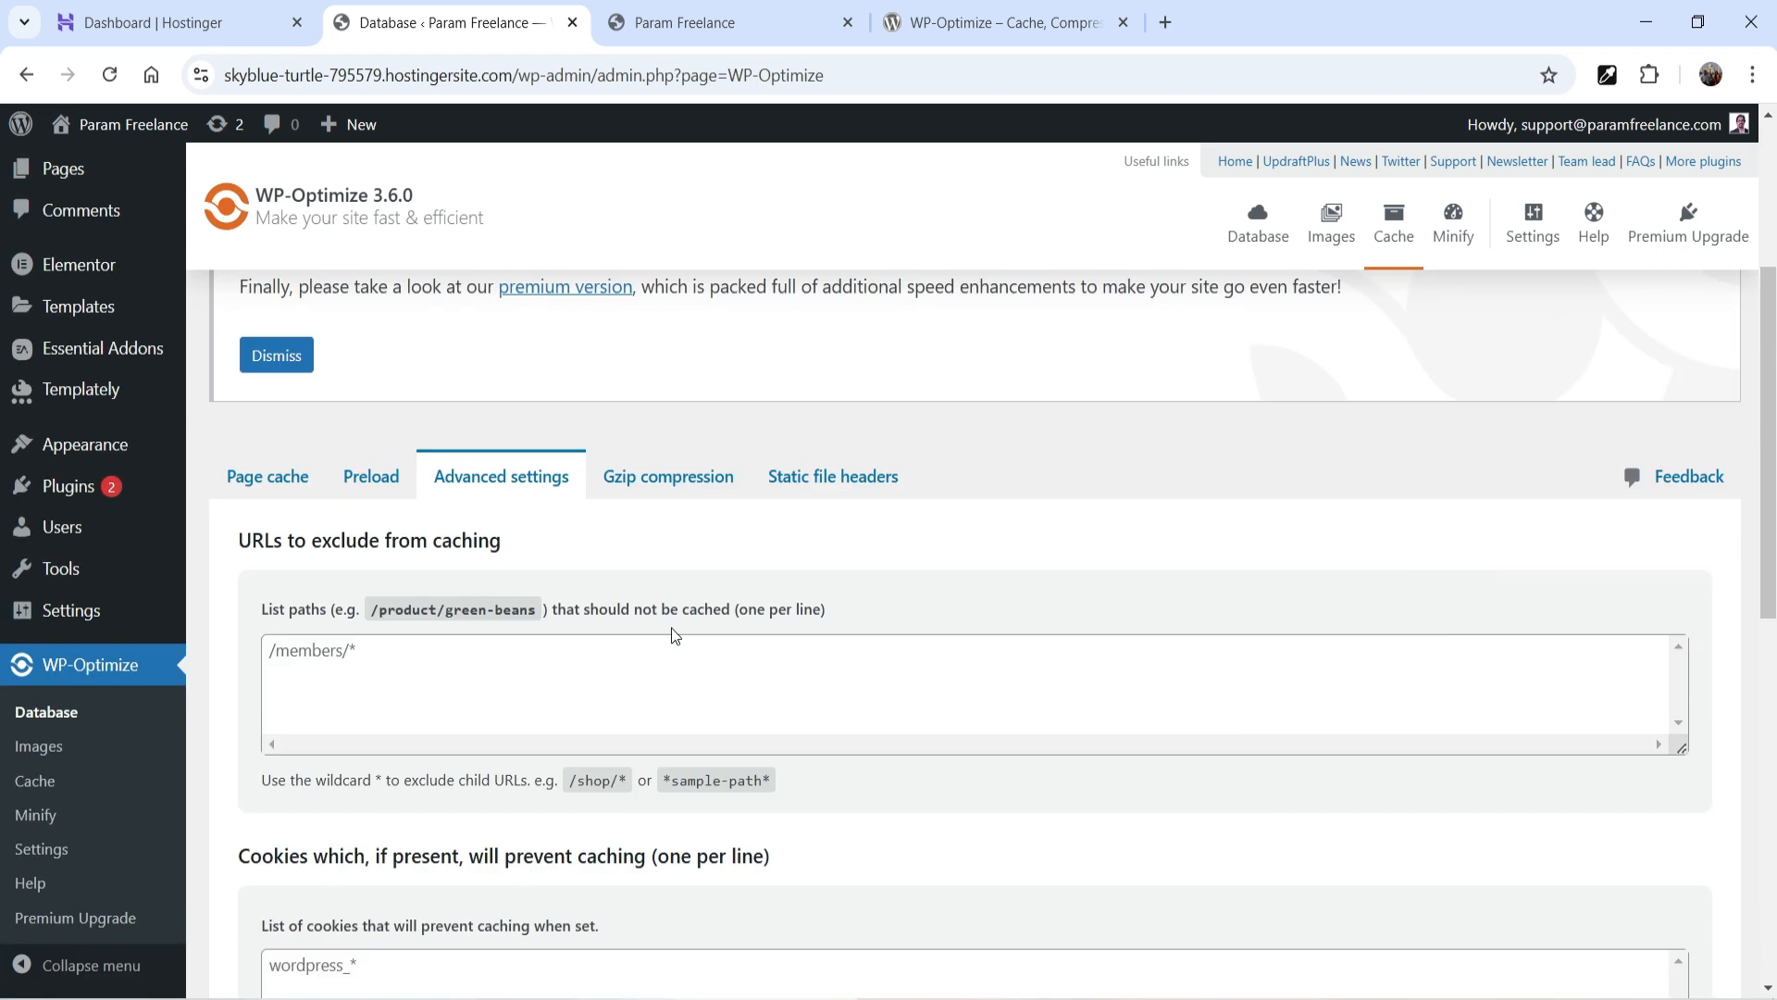
{"action": "left_click", "coordinate": [672, 479]}
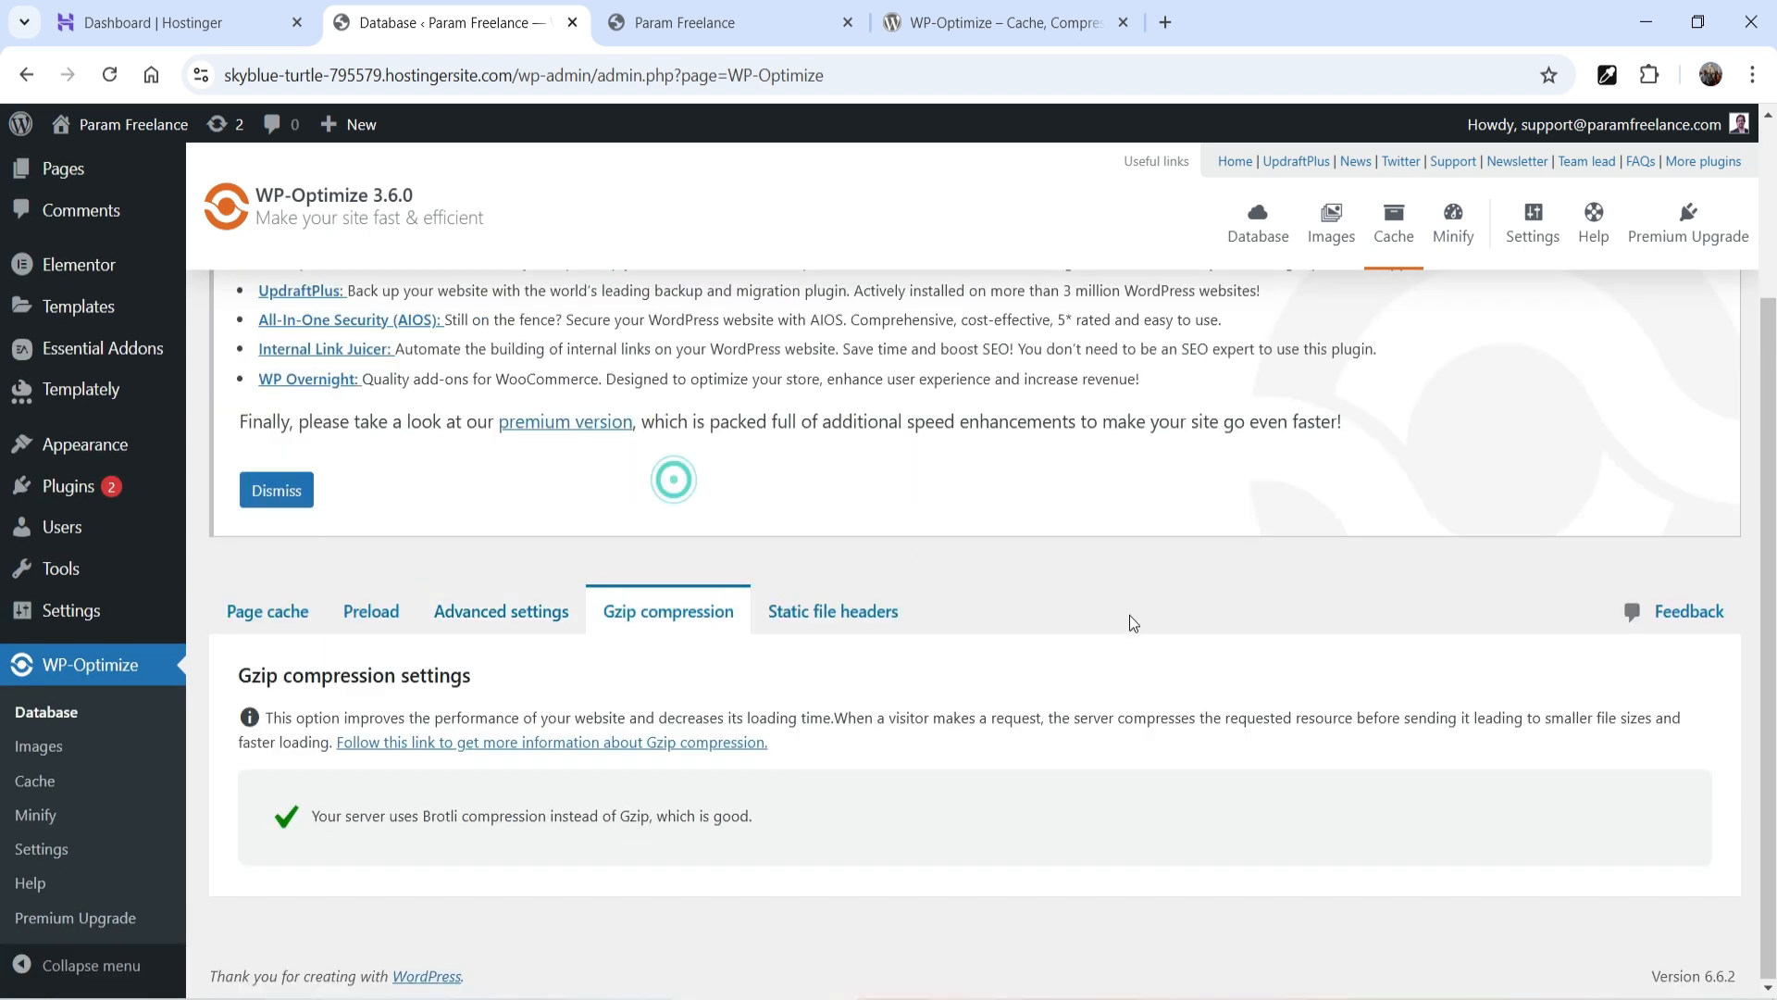
{"action": "left_click", "coordinate": [861, 611]}
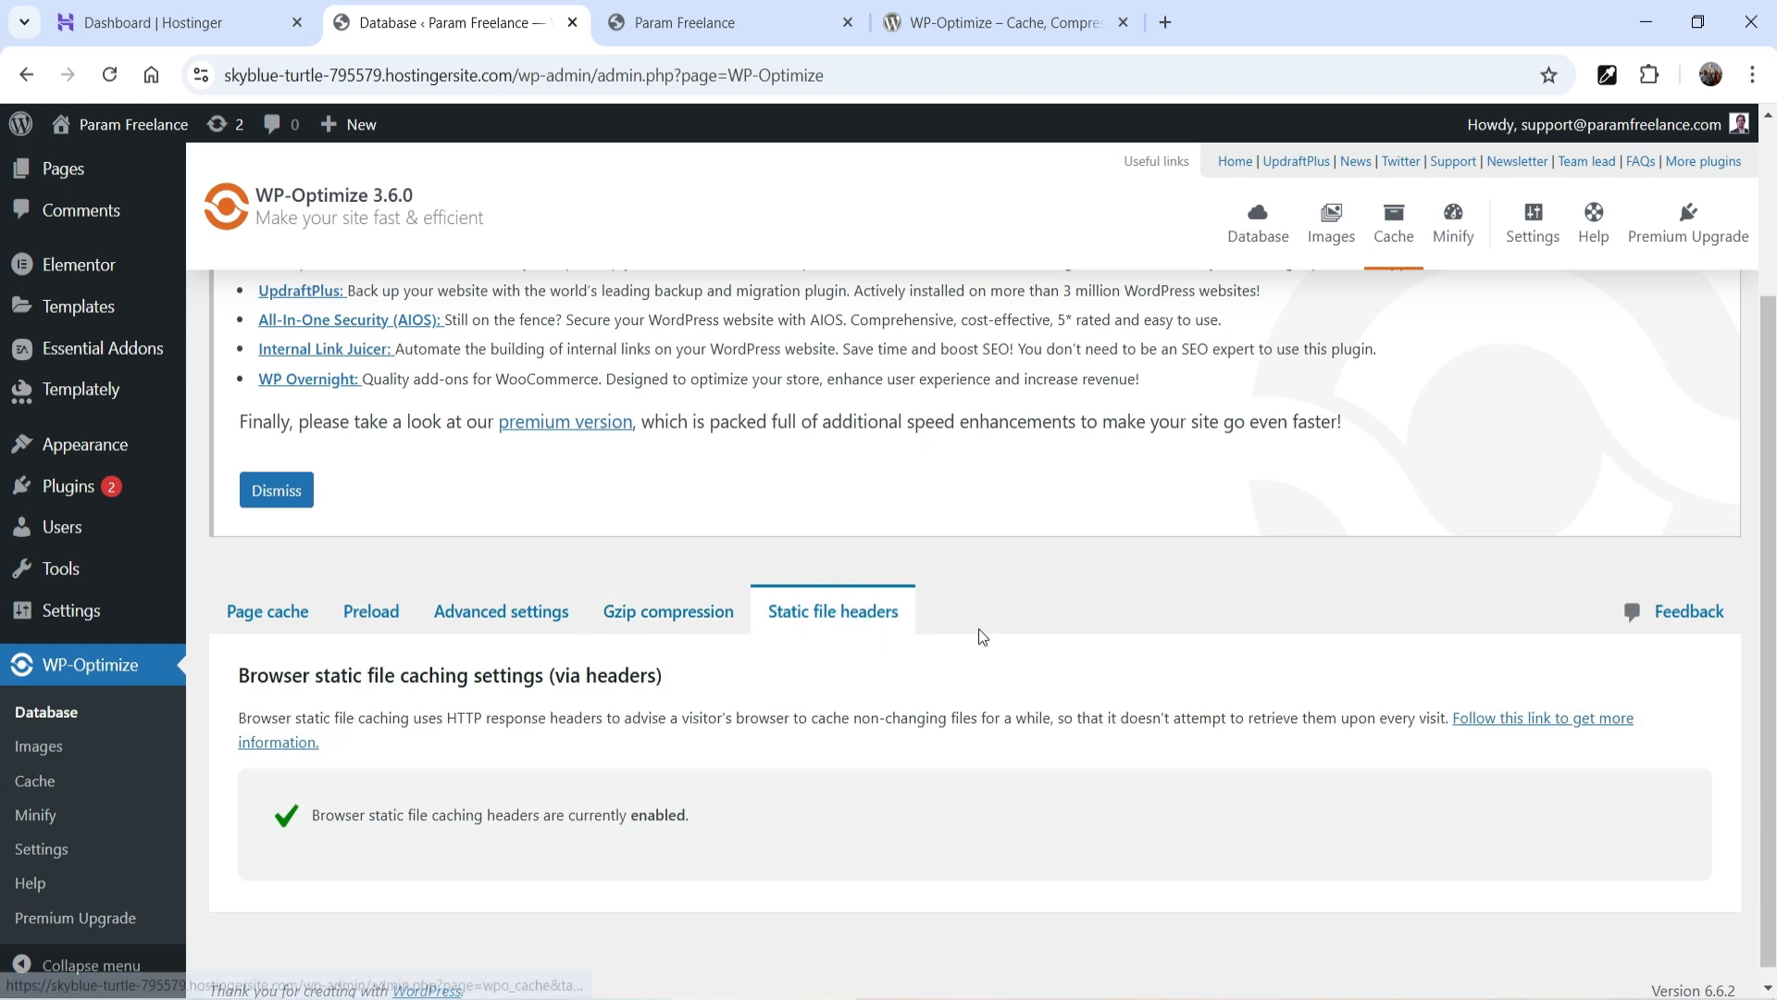
{"action": "left_click", "coordinate": [270, 614]}
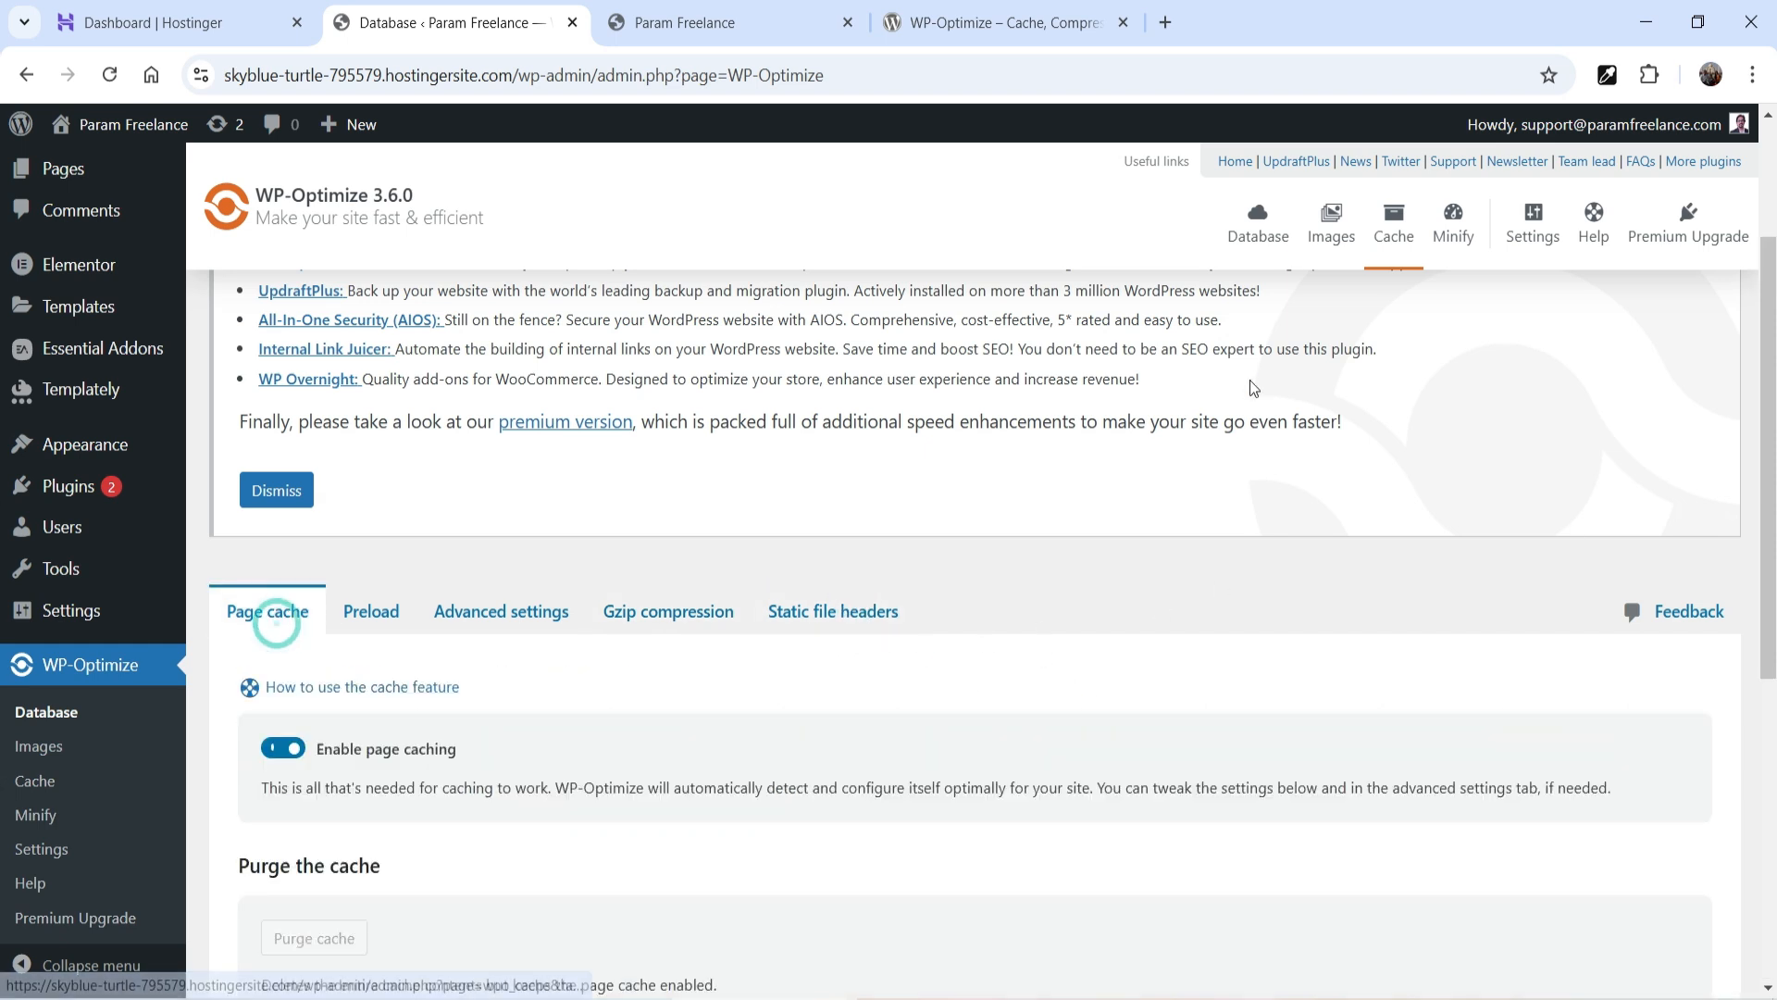
Enable Minify with processing of HTML, JavaScript, and CSS files, and review the minify status
{"action": "left_click", "coordinate": [1452, 222]}
{"action": "scroll", "coordinate": [891, 602], "scroll_direction": "down", "scroll_amount": 6}
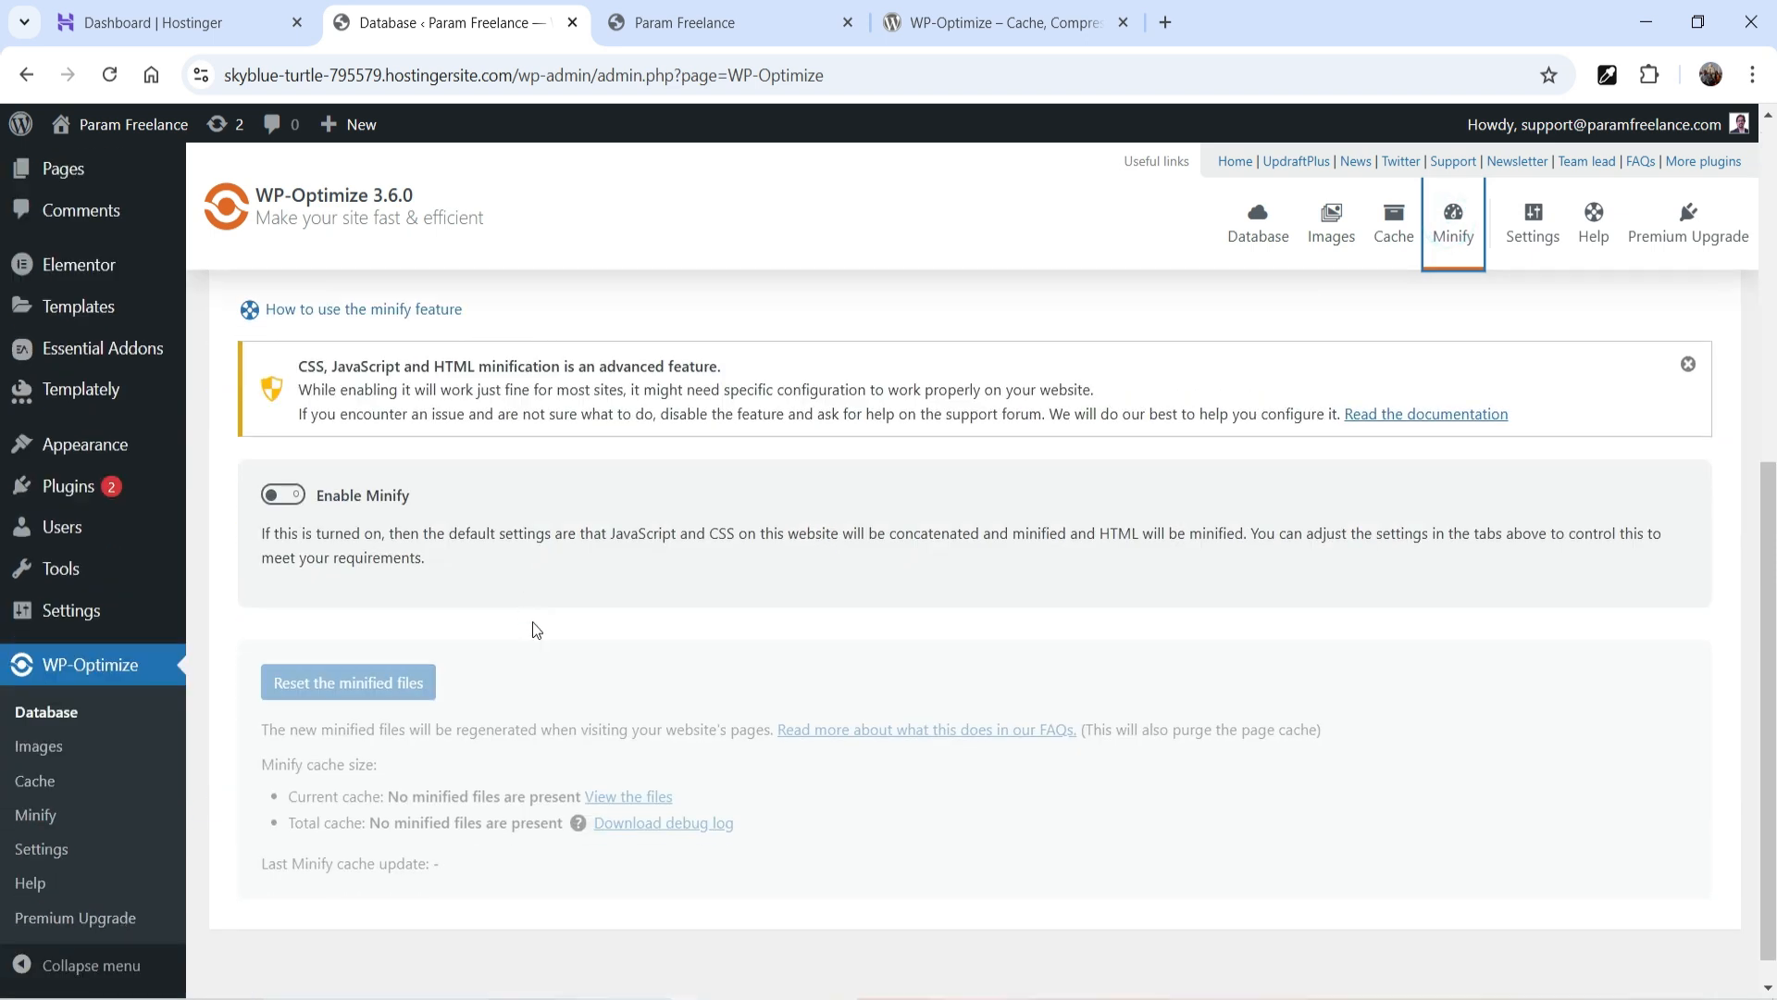
{"action": "left_click", "coordinate": [323, 502]}
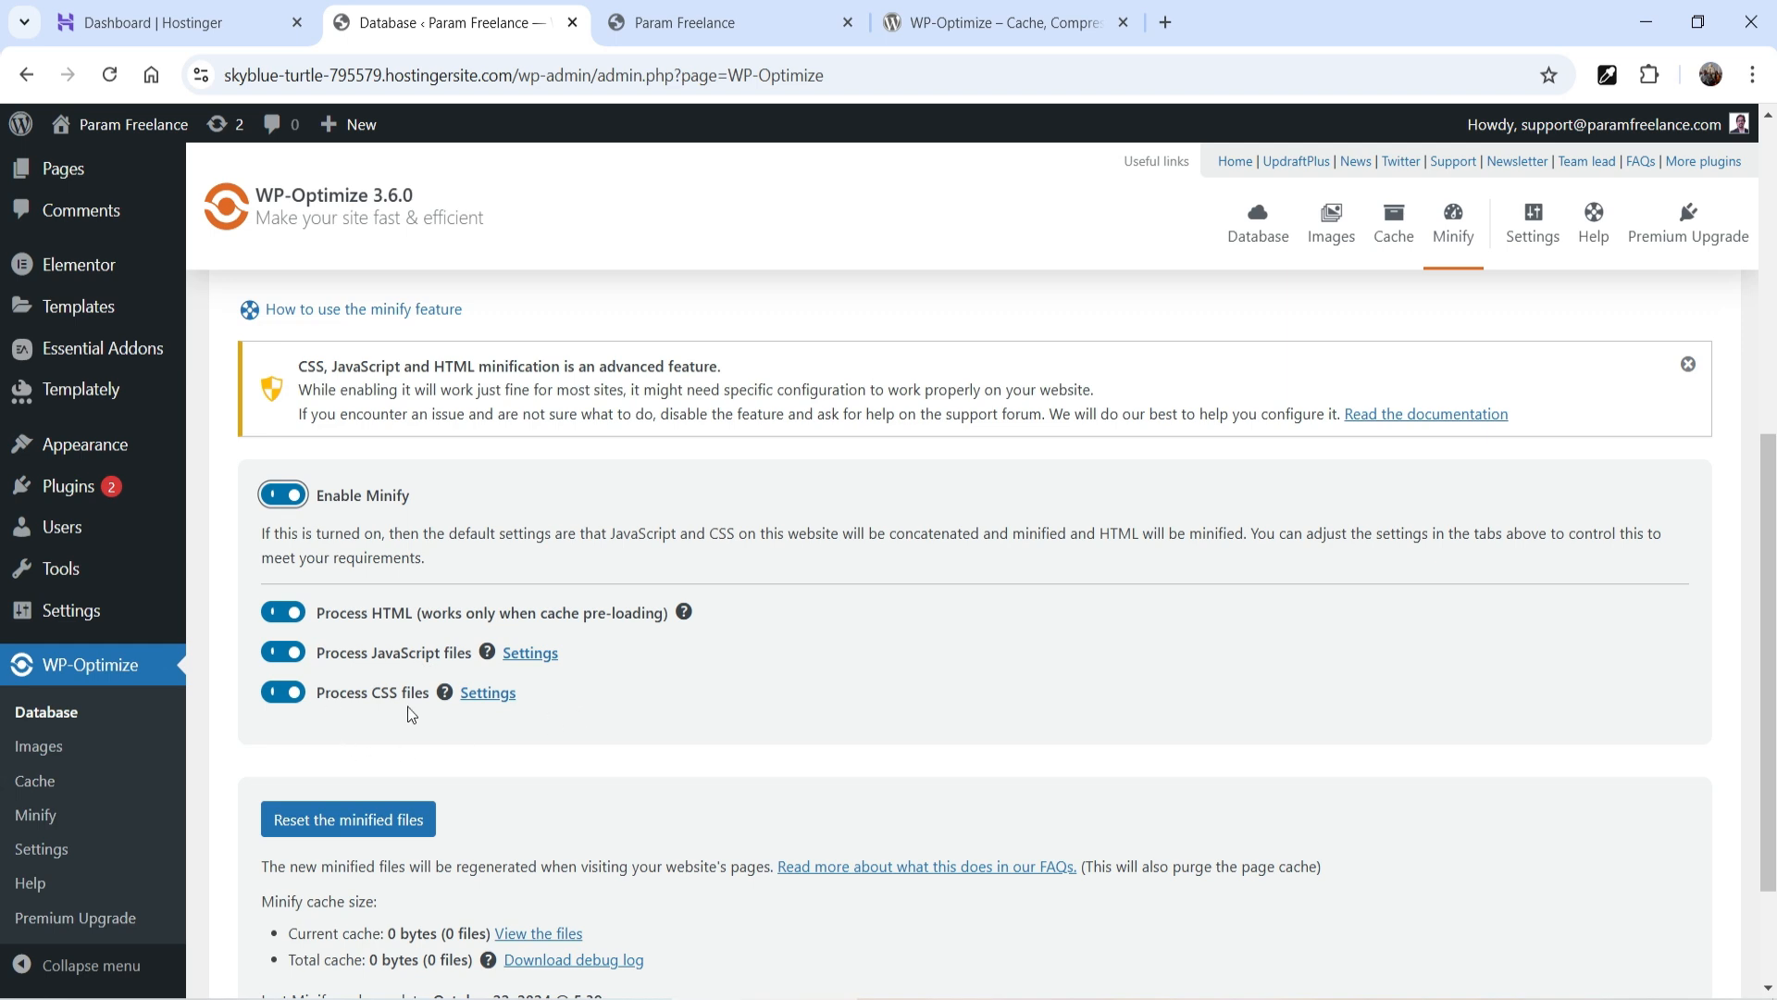
{"action": "scroll", "coordinate": [719, 670], "scroll_direction": "down", "scroll_amount": 2}
{"action": "scroll", "coordinate": [685, 665], "scroll_direction": "up", "scroll_amount": 3}
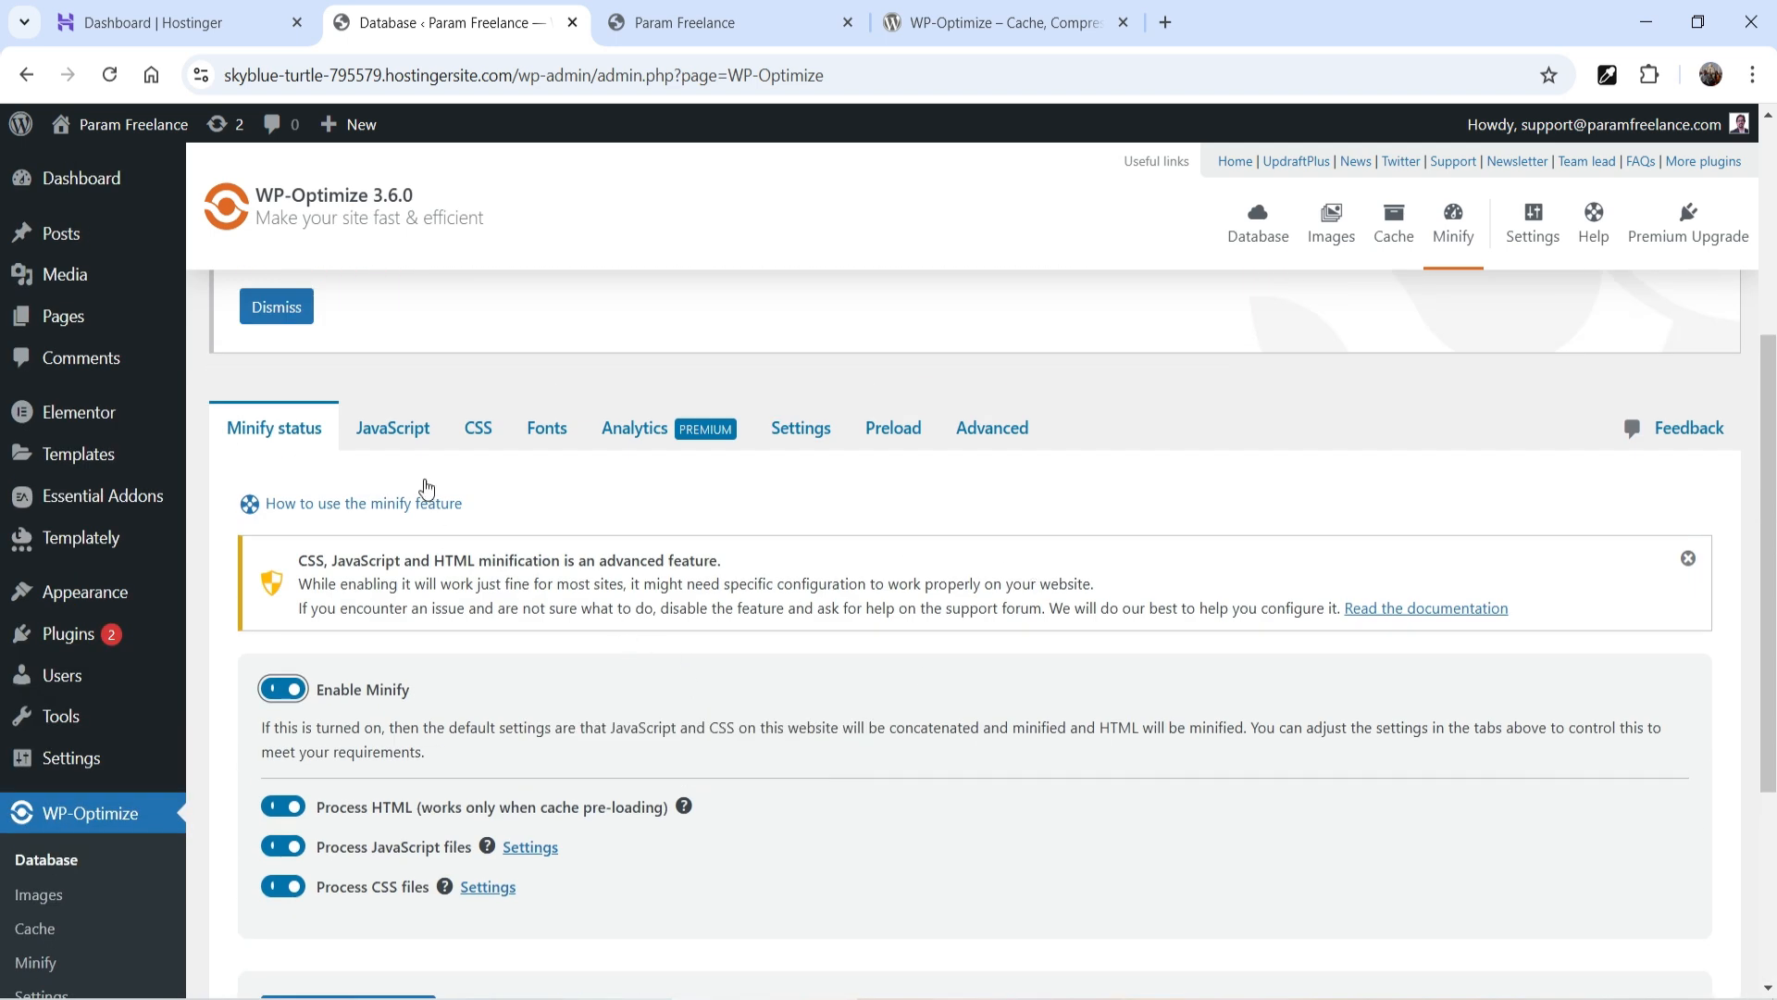
Review the Minify options for JavaScript, CSS, and Google Fonts, including the JavaScript exclusion and defer settings
{"action": "left_click", "coordinate": [412, 429]}
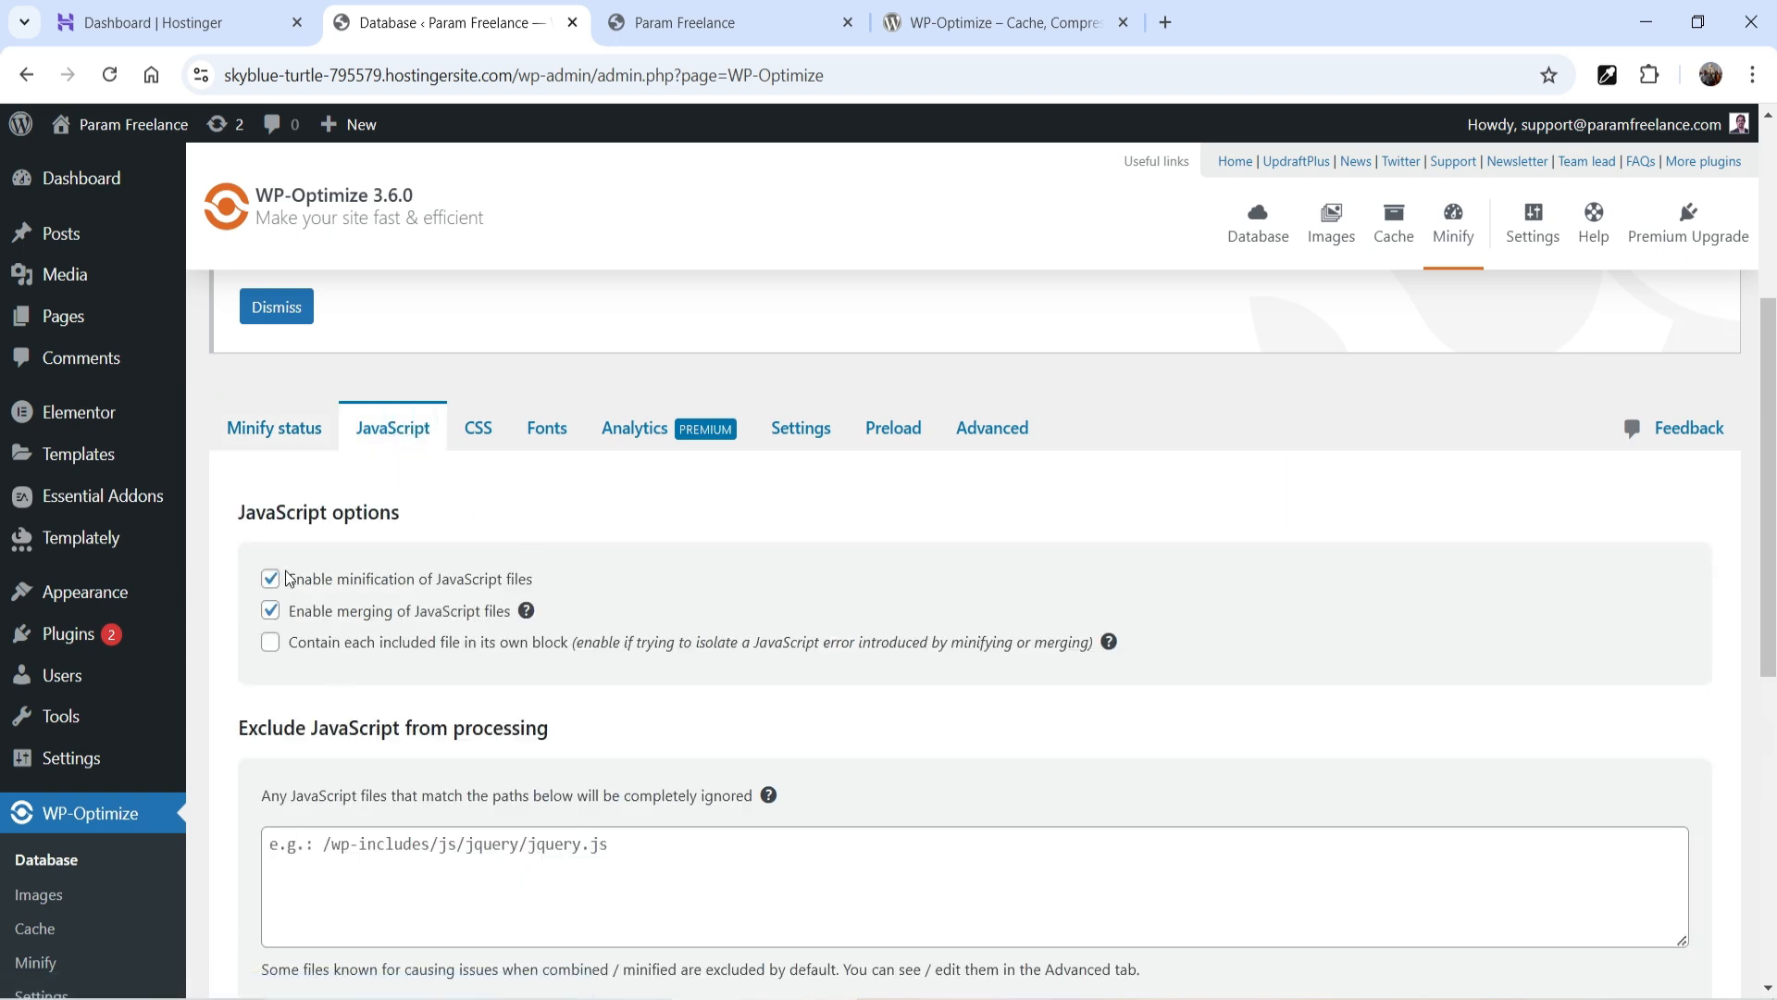
{"action": "scroll", "coordinate": [477, 622], "scroll_direction": "down", "scroll_amount": 1}
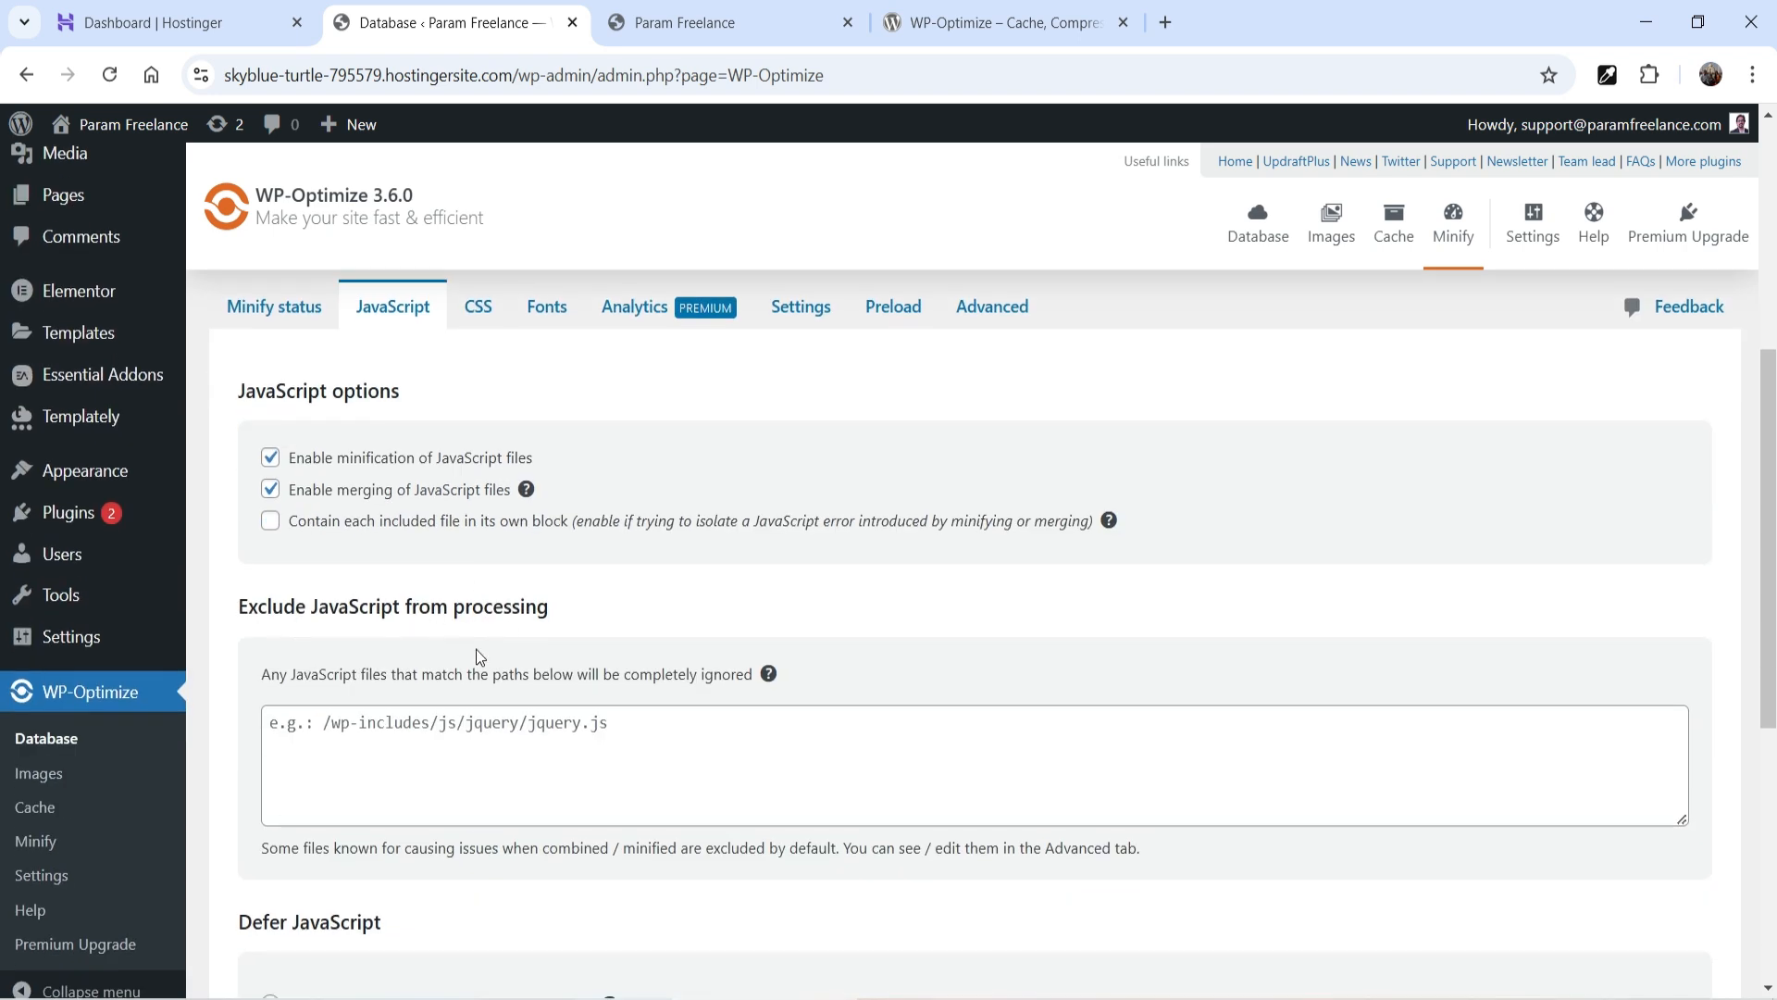
{"action": "scroll", "coordinate": [526, 720], "scroll_direction": "down", "scroll_amount": 3}
{"action": "scroll", "coordinate": [431, 605], "scroll_direction": "down", "scroll_amount": 3}
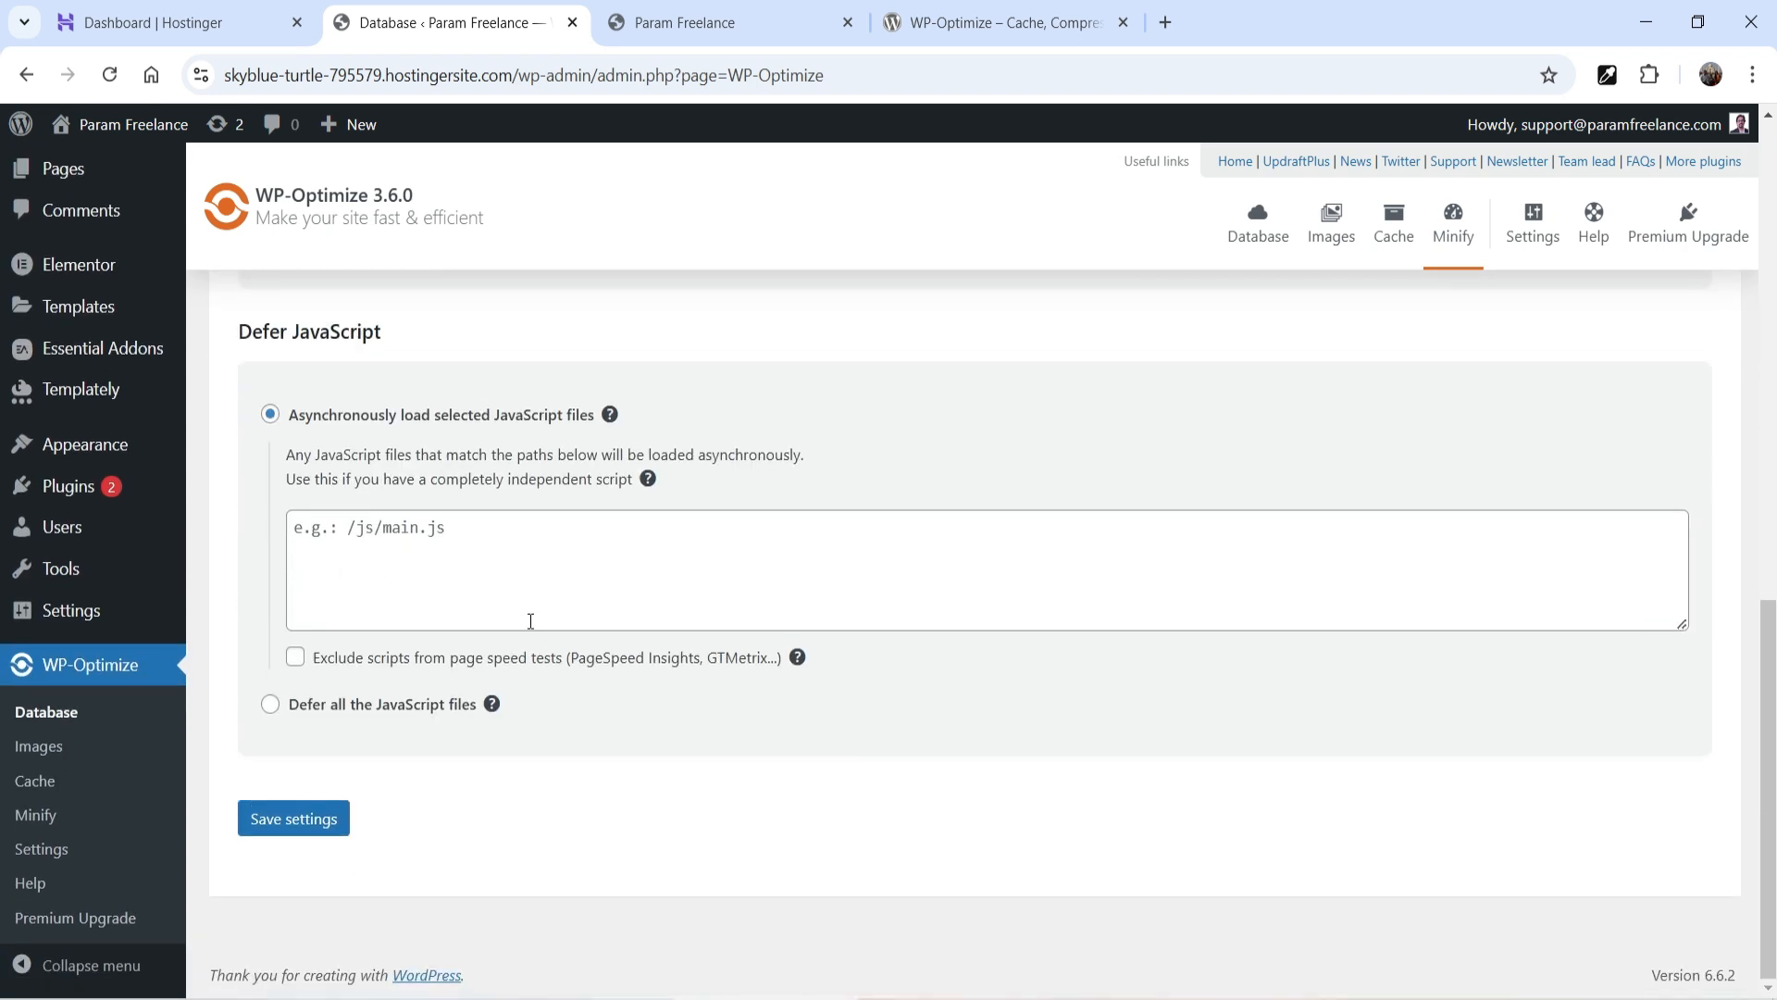
{"action": "scroll", "coordinate": [528, 619], "scroll_direction": "up", "scroll_amount": 10}
{"action": "left_click", "coordinate": [478, 572]}
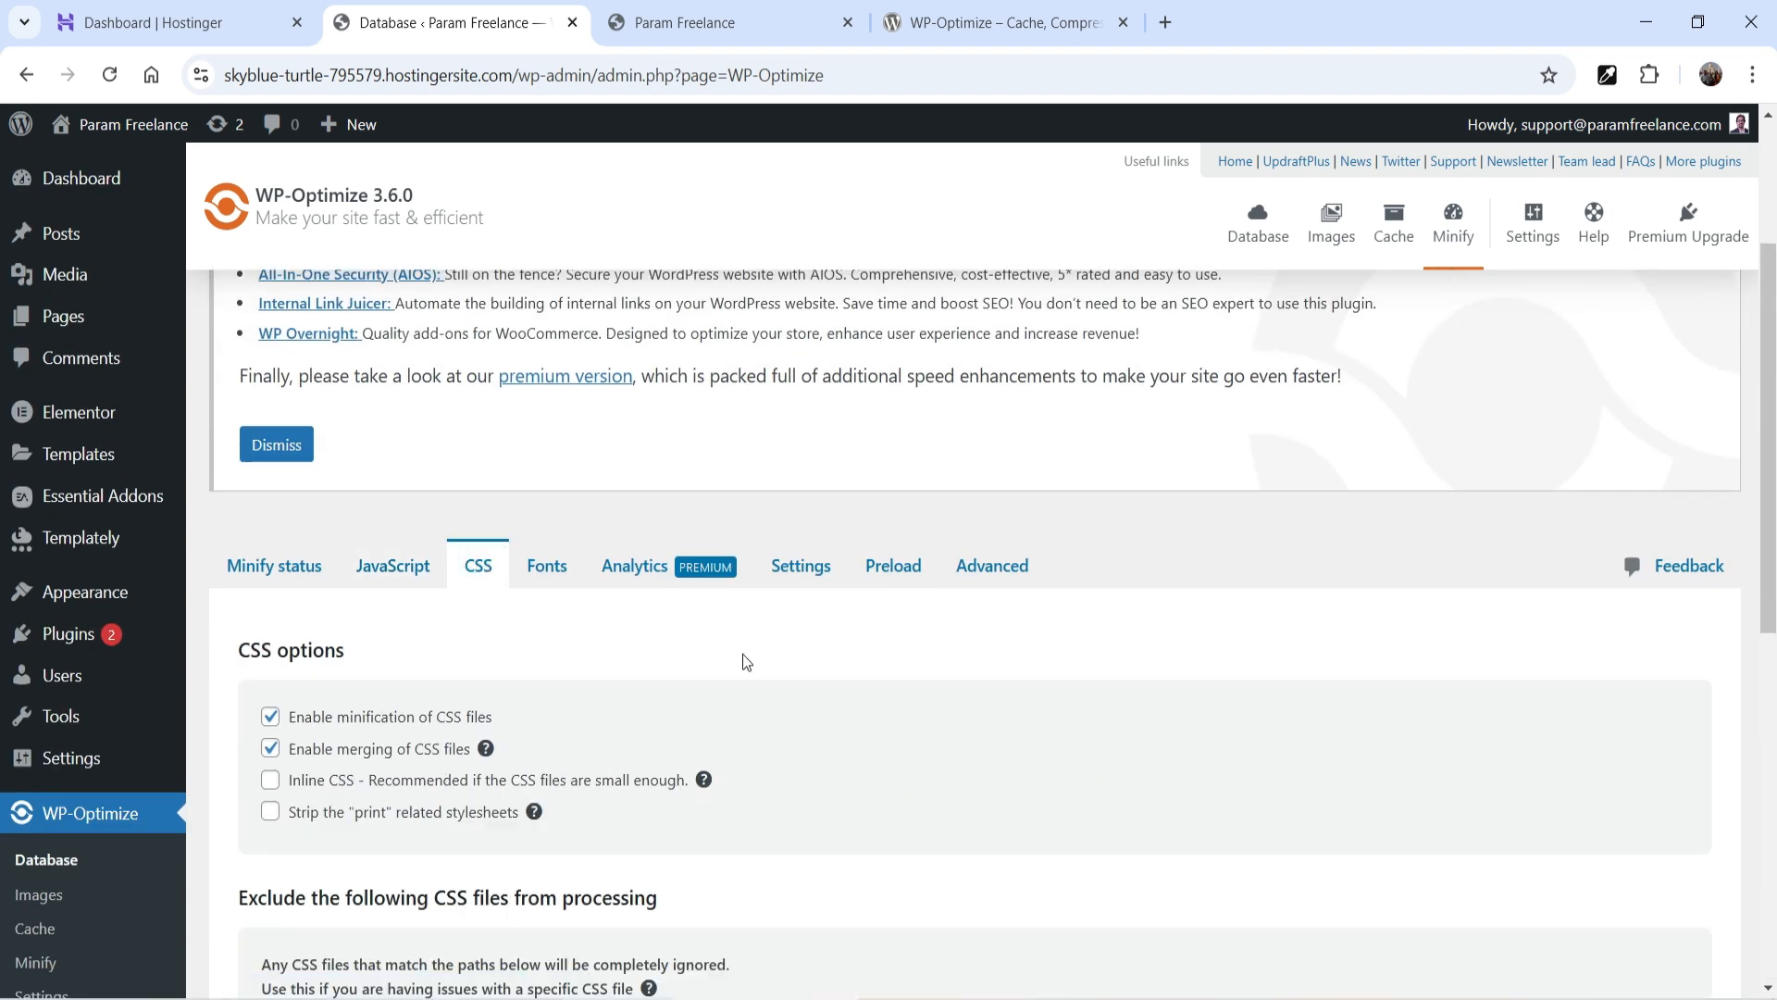
{"action": "left_click", "coordinate": [530, 575]}
{"action": "left_click", "coordinate": [478, 568]}
{"action": "left_click", "coordinate": [547, 571]}
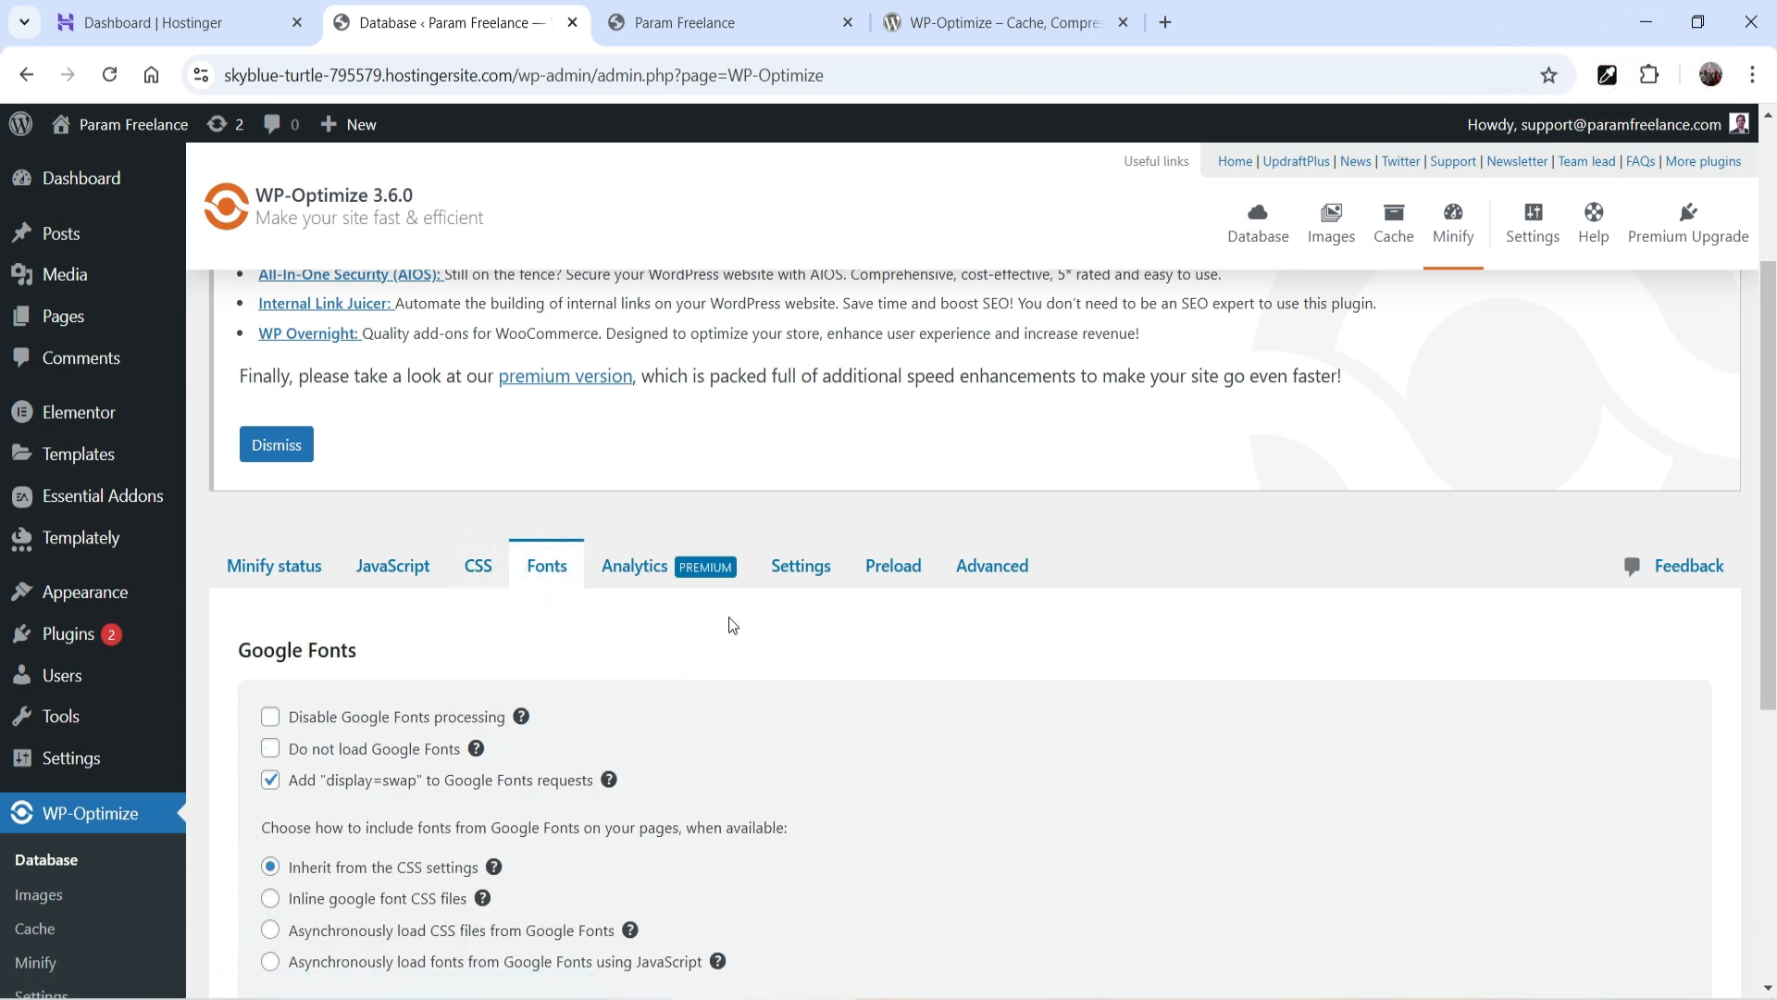
Review Minify's miscellaneous, SSL, and key-request preload settings, and save them with the existing selections
{"action": "left_click", "coordinate": [815, 575]}
{"action": "scroll", "coordinate": [920, 682], "scroll_direction": "down", "scroll_amount": 4}
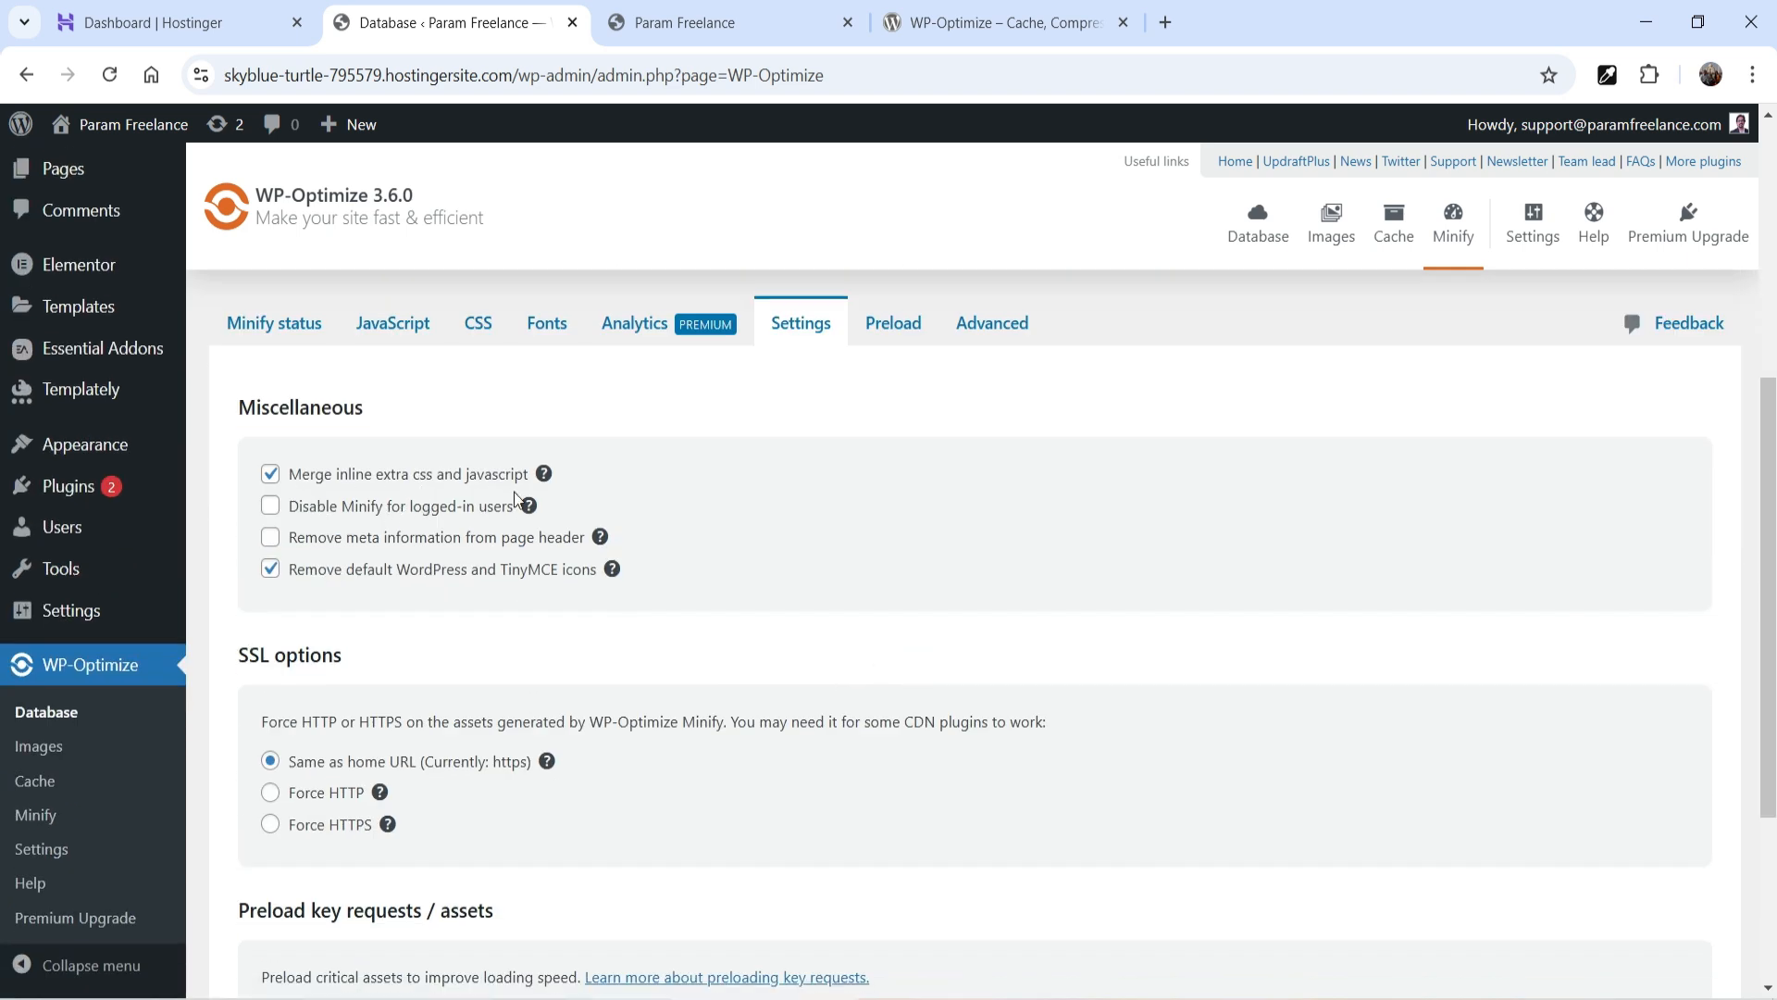
{"action": "scroll", "coordinate": [769, 484], "scroll_direction": "down", "scroll_amount": 5}
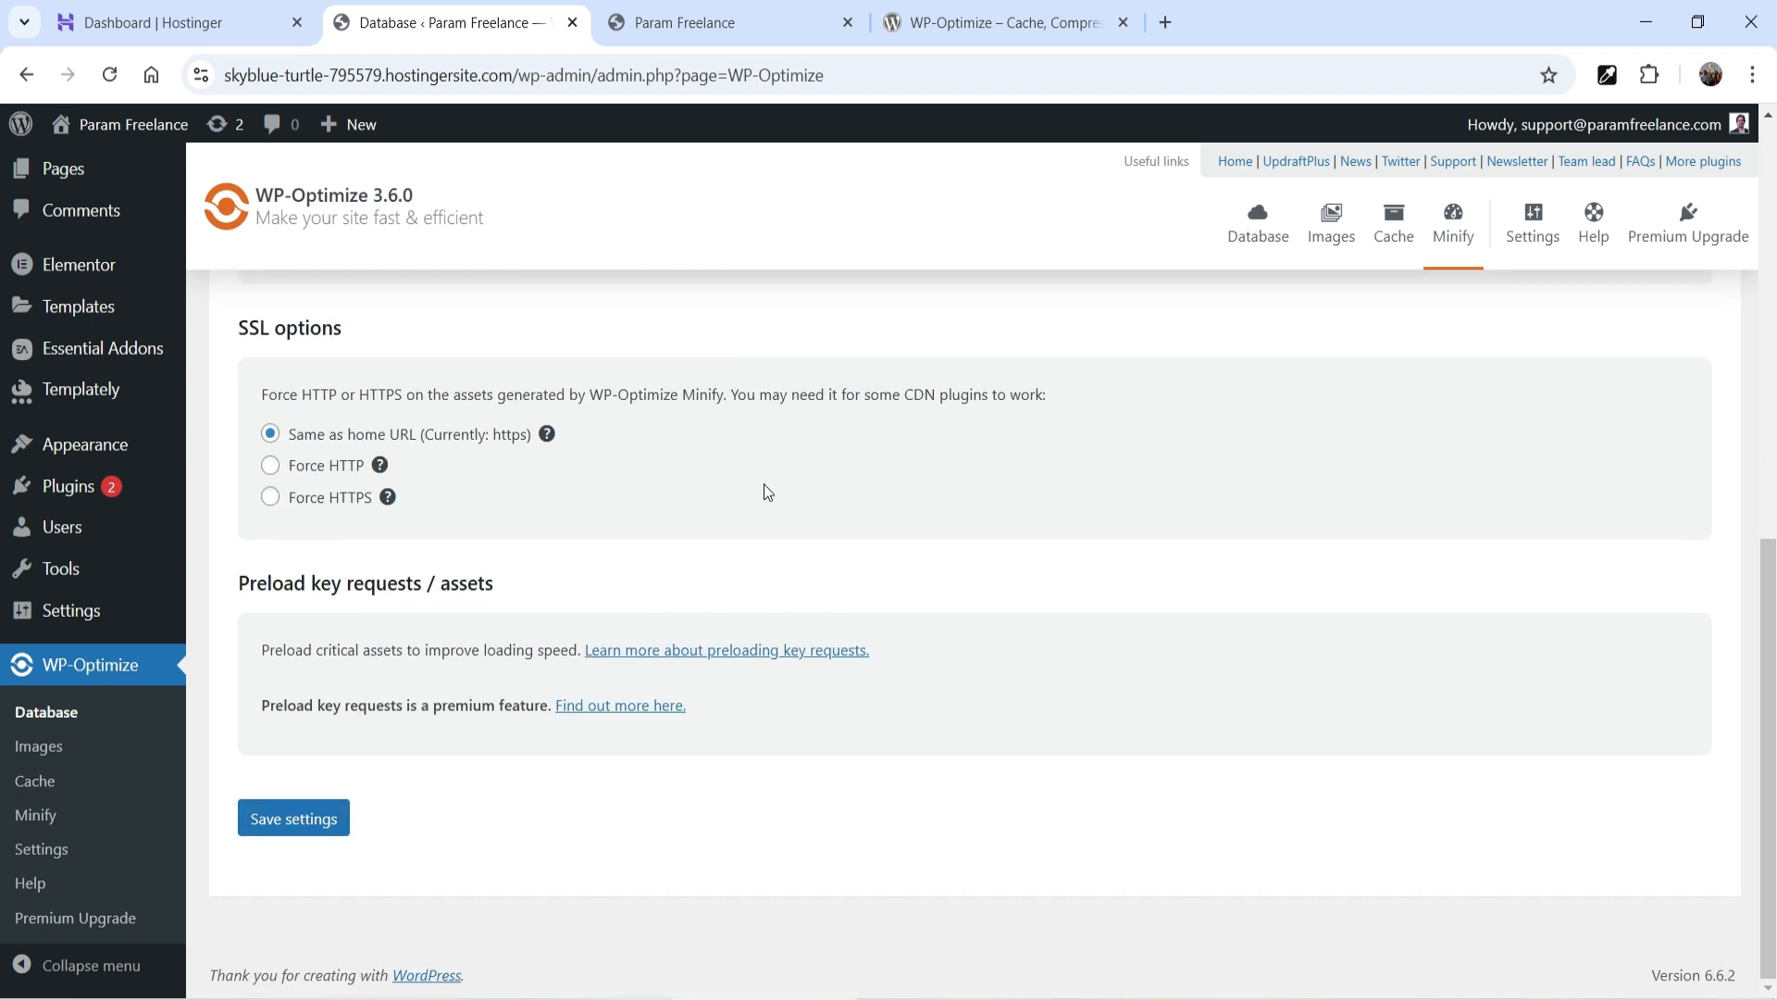
{"action": "scroll", "coordinate": [766, 488], "scroll_direction": "up", "scroll_amount": 7}
{"action": "scroll", "coordinate": [921, 472], "scroll_direction": "down", "scroll_amount": 4}
{"action": "left_click", "coordinate": [289, 942]}
{"action": "scroll", "coordinate": [880, 707], "scroll_direction": "up", "scroll_amount": 5}
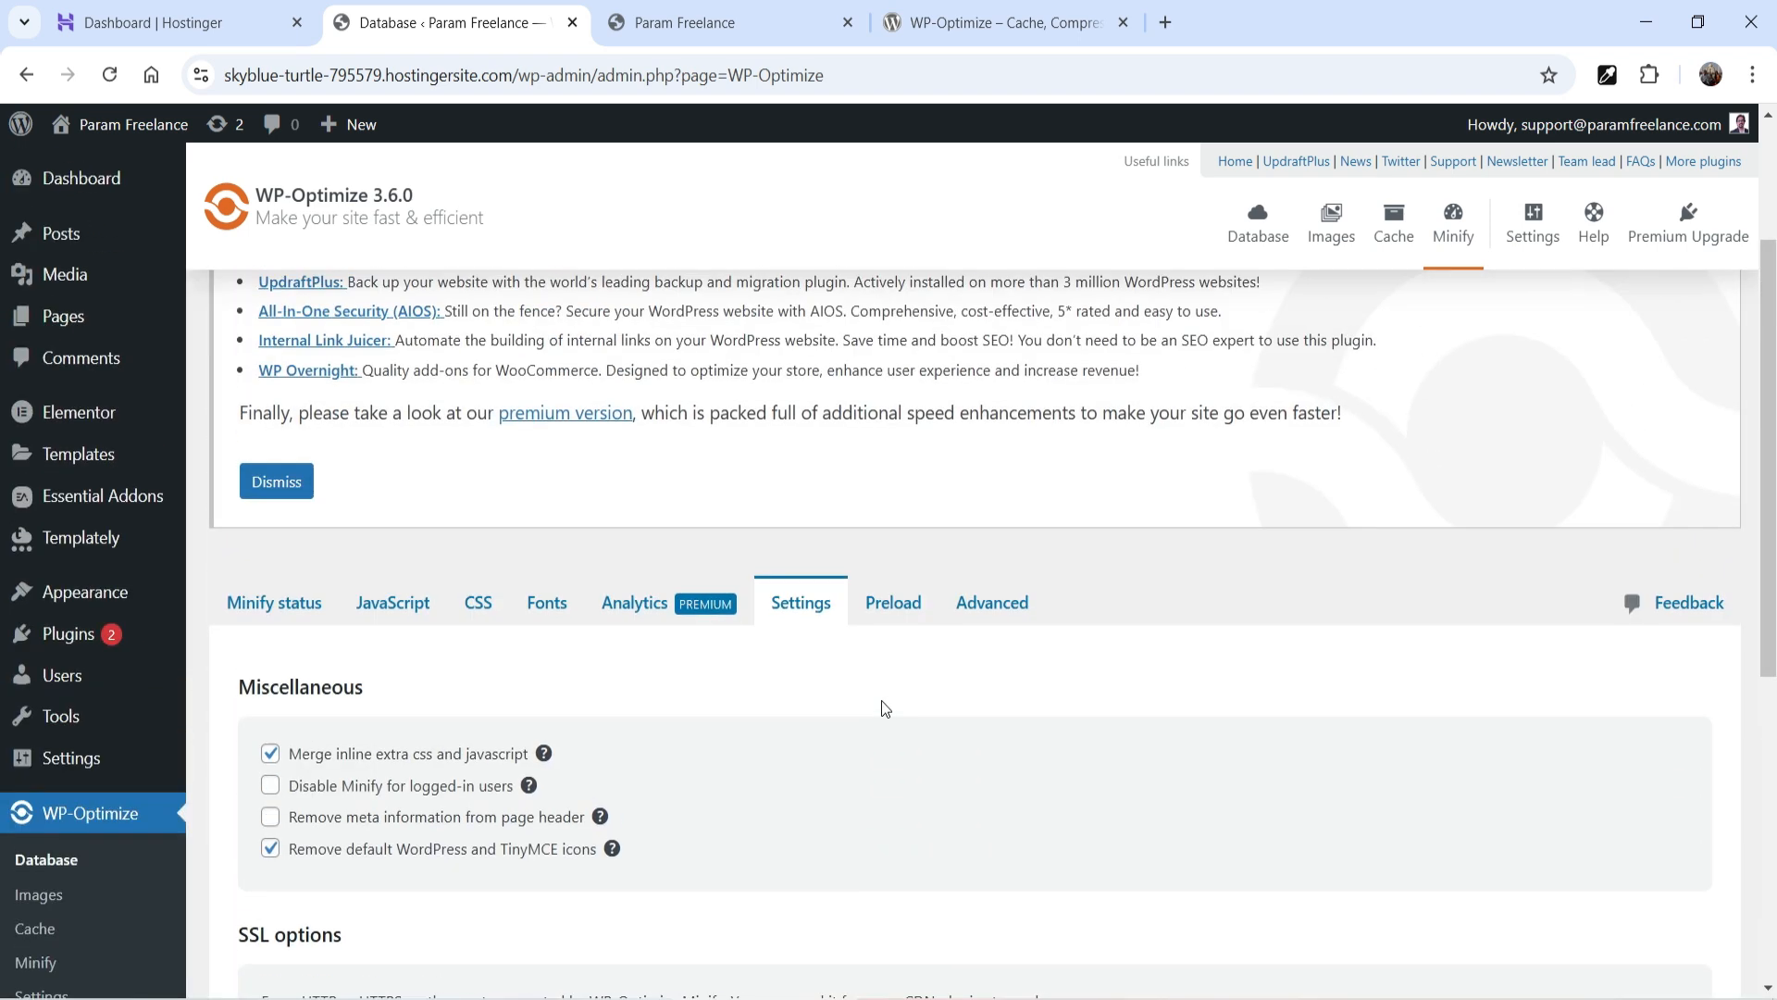
Review the plugin-wide WP-Optimize settings, covering the admin bar menus, trackback and comment actions, and logging
{"action": "left_click", "coordinate": [1258, 226]}
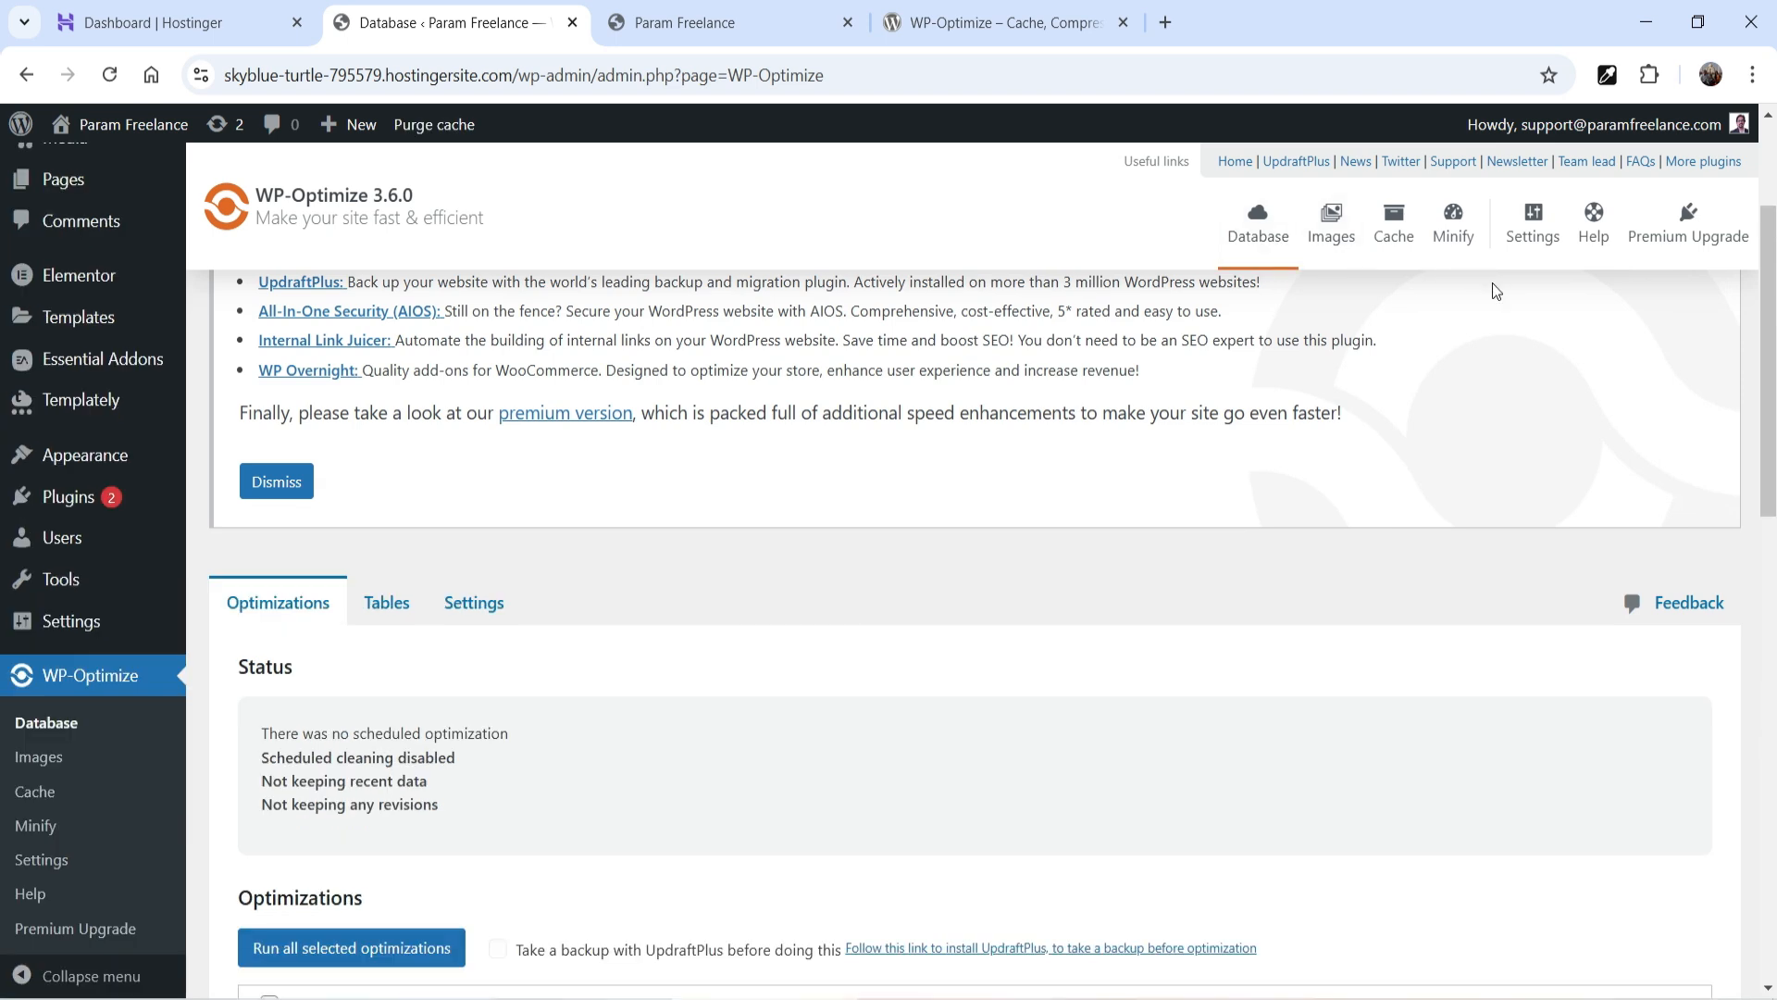
{"action": "left_click", "coordinate": [1533, 232]}
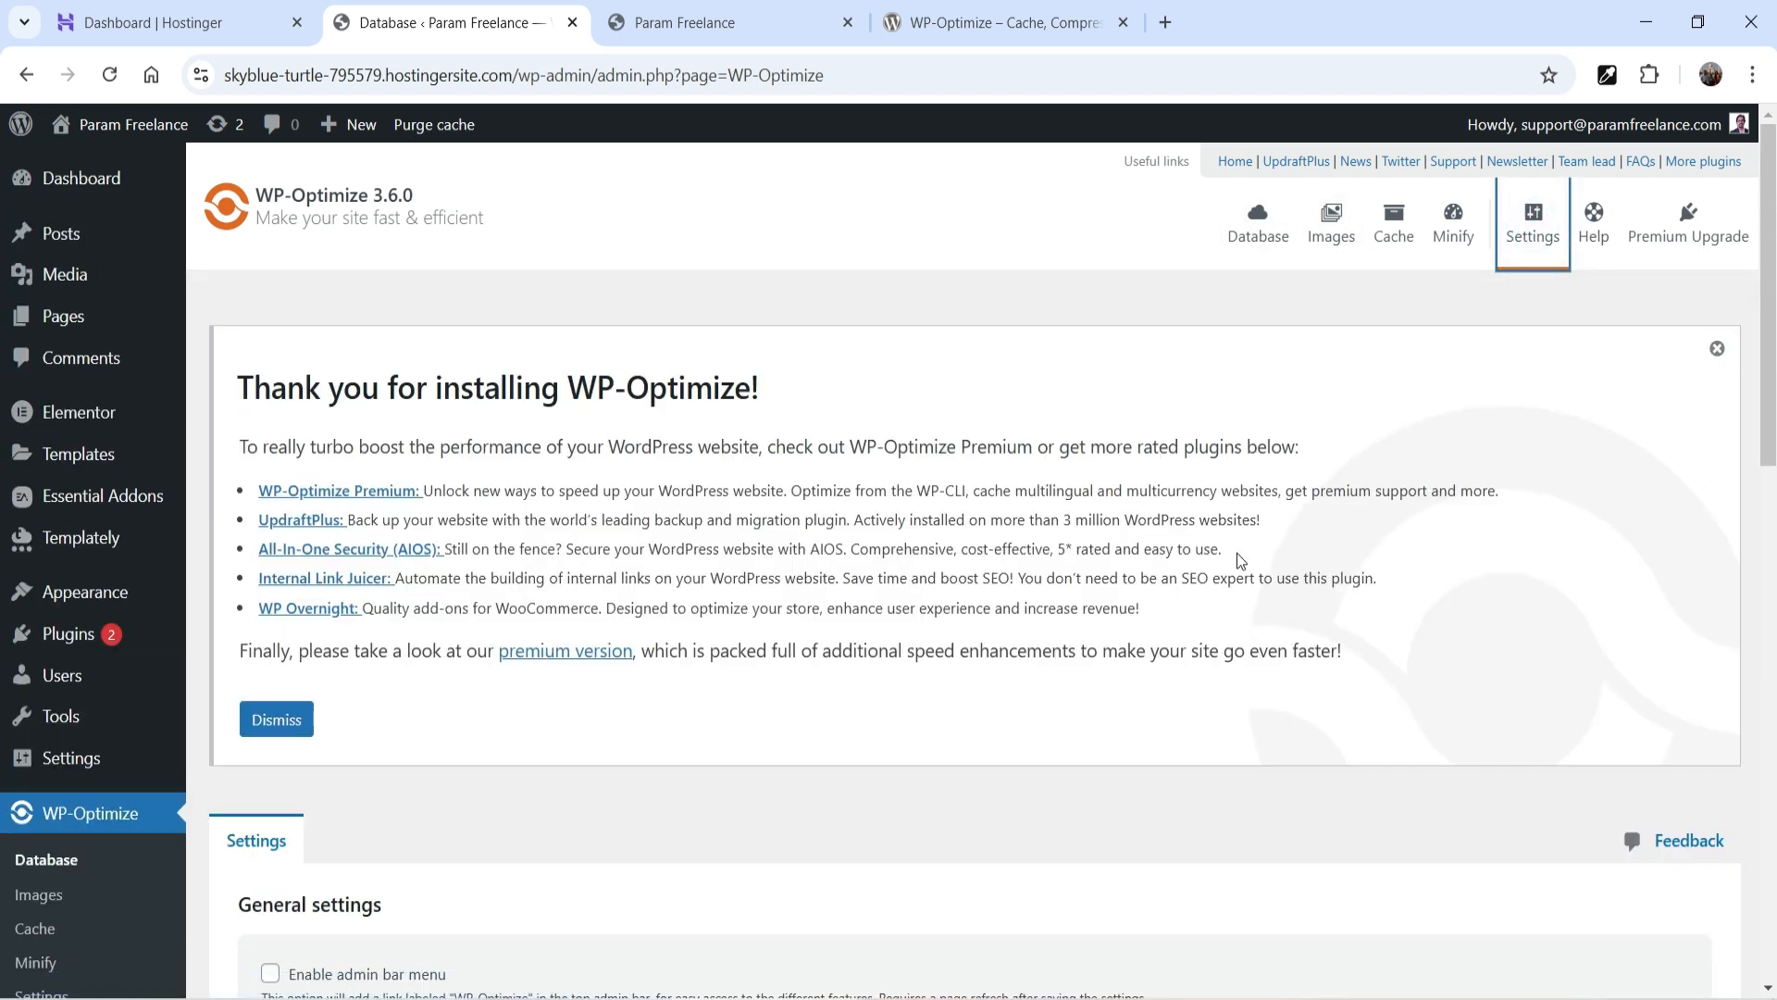
{"action": "scroll", "coordinate": [1231, 553], "scroll_direction": "down", "scroll_amount": 5}
{"action": "scroll", "coordinate": [793, 607], "scroll_direction": "down", "scroll_amount": 2}
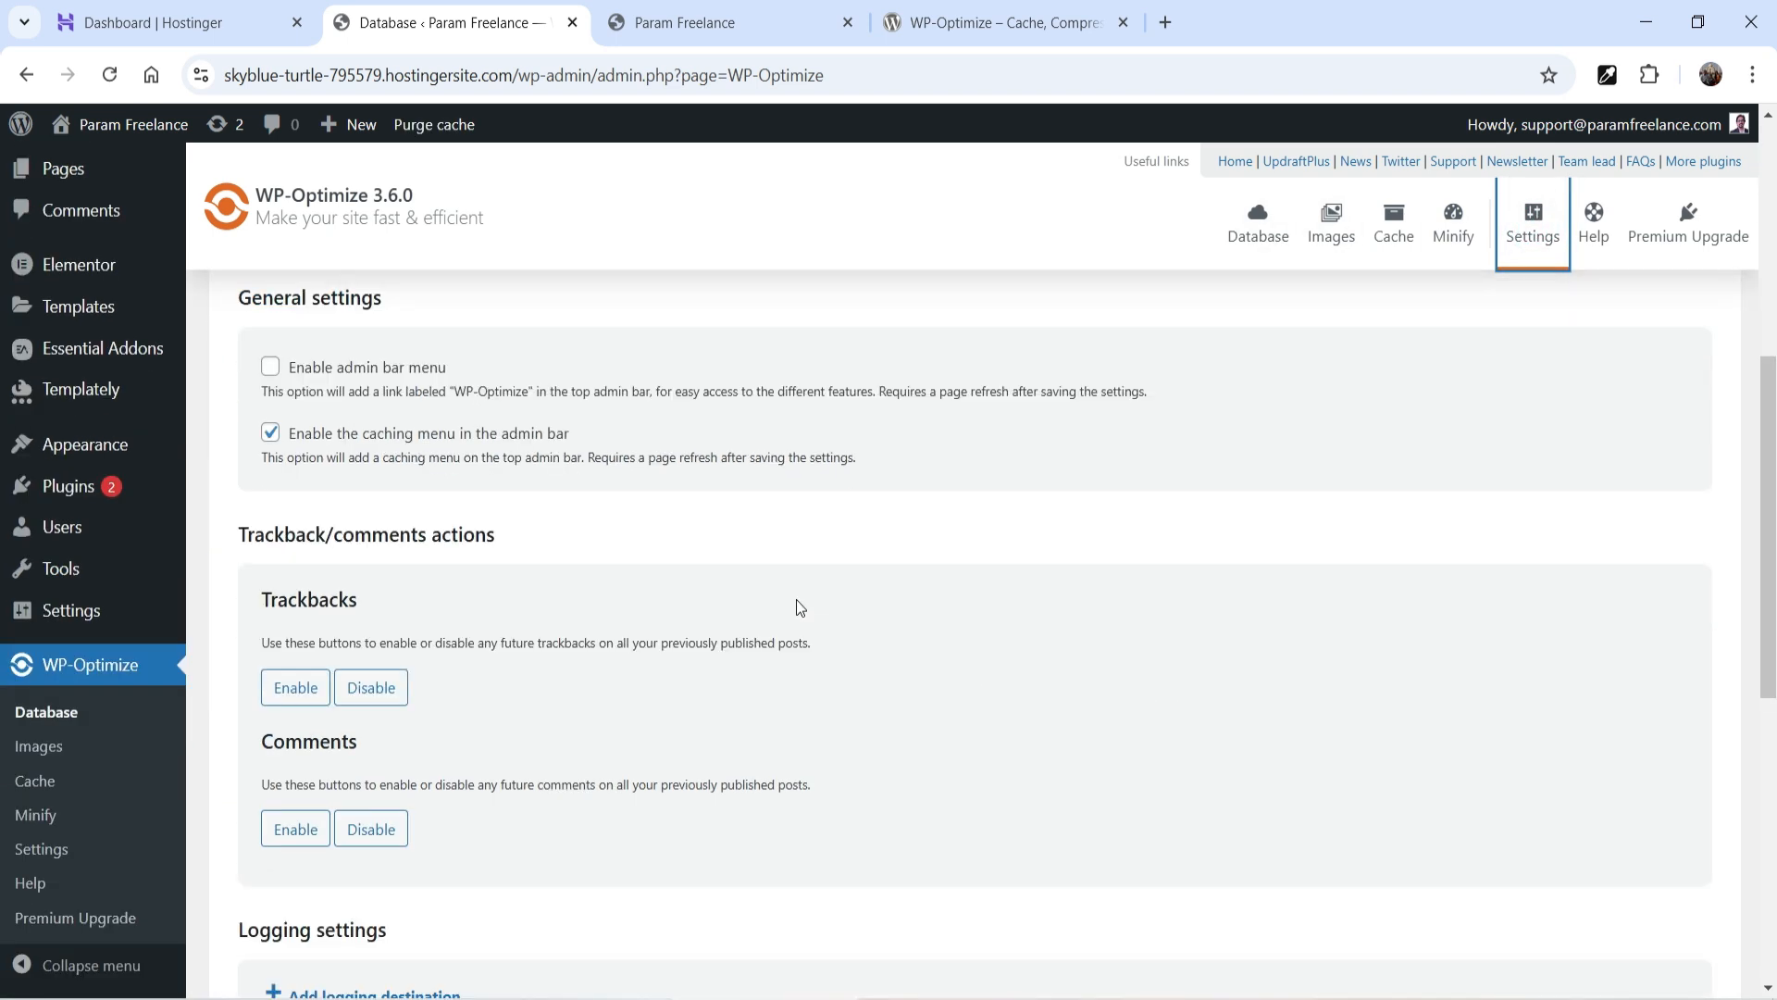
{"action": "scroll", "coordinate": [796, 615], "scroll_direction": "down", "scroll_amount": 8}
{"action": "scroll", "coordinate": [797, 614], "scroll_direction": "up", "scroll_amount": 15}
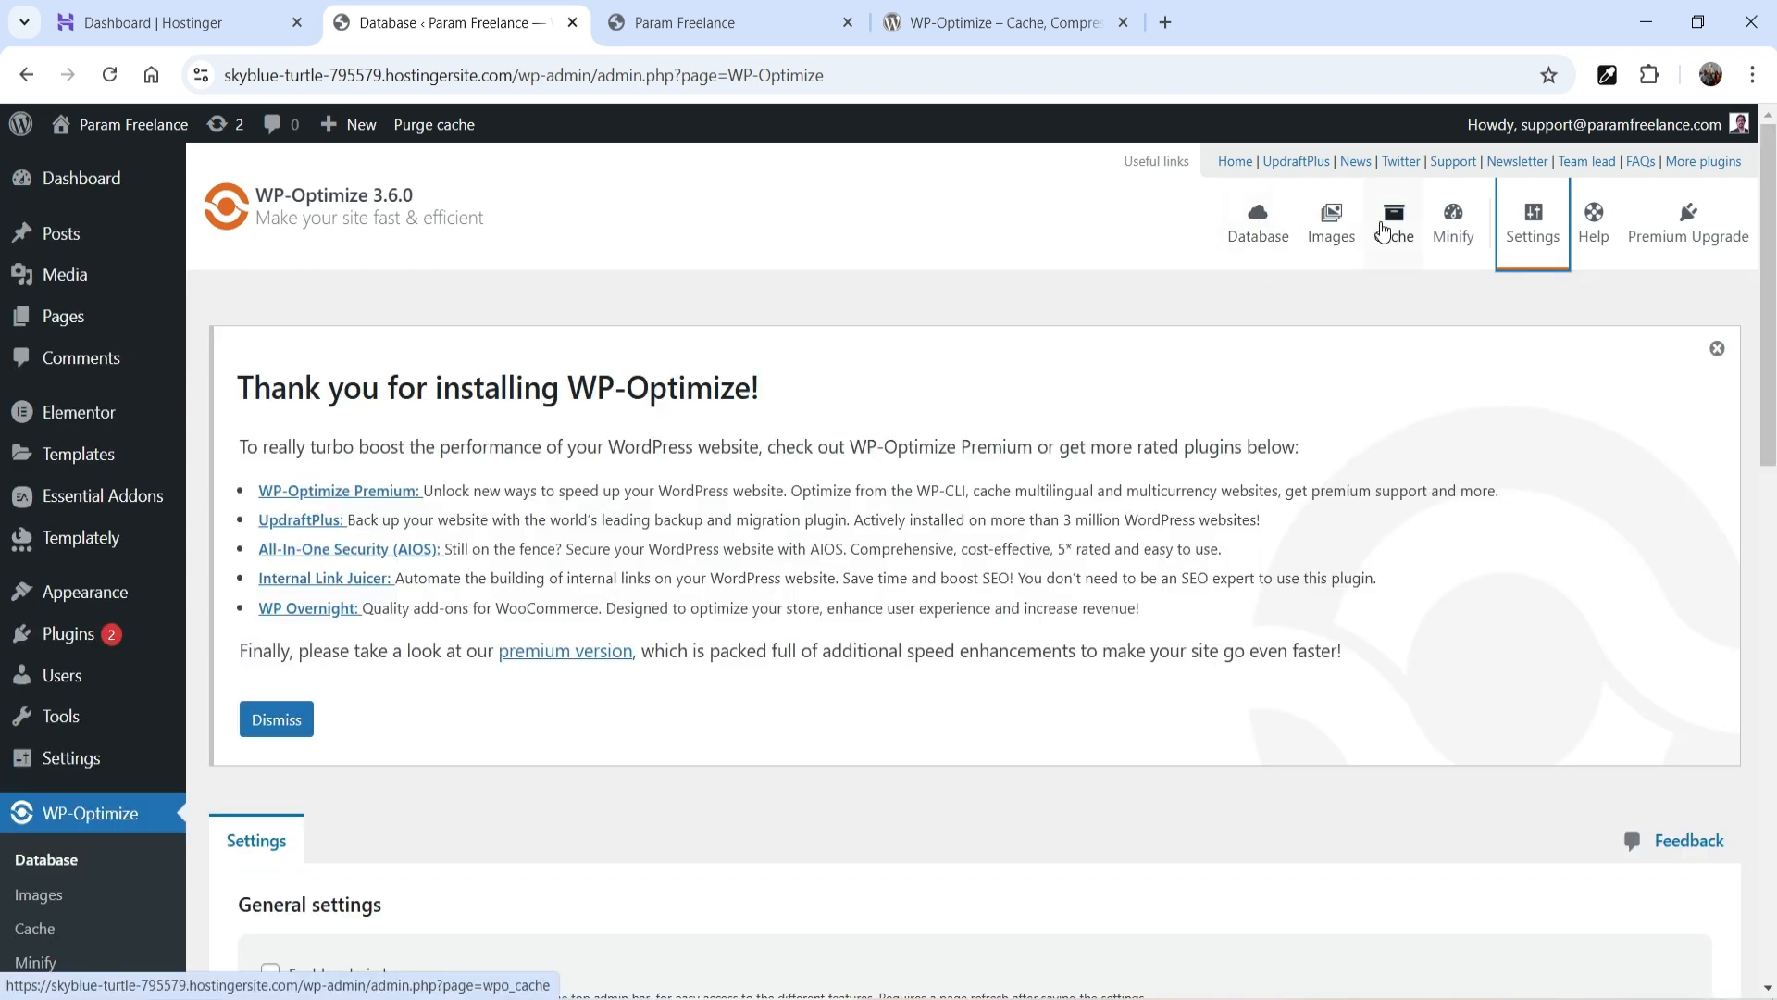
Reload the WP-Optimize page, and purge the page cache for all pages and the minify cache
{"action": "left_click", "coordinate": [109, 75]}
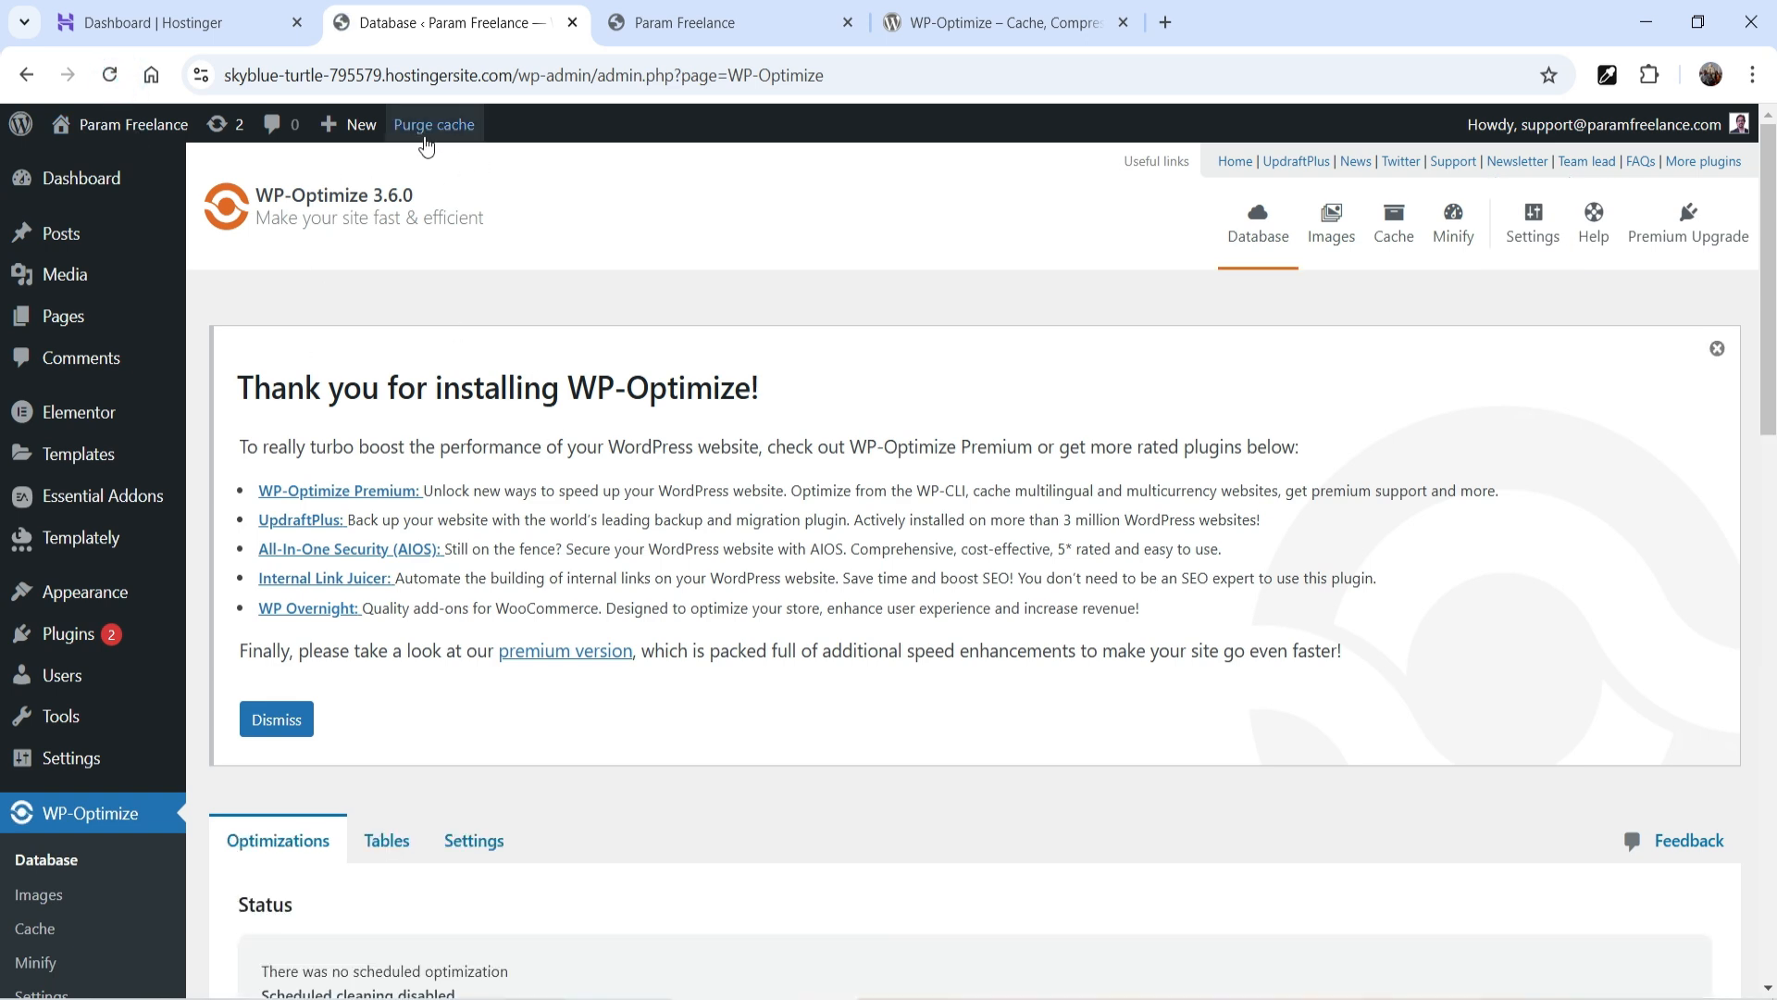
{"action": "mouse_move", "coordinate": [437, 134]}
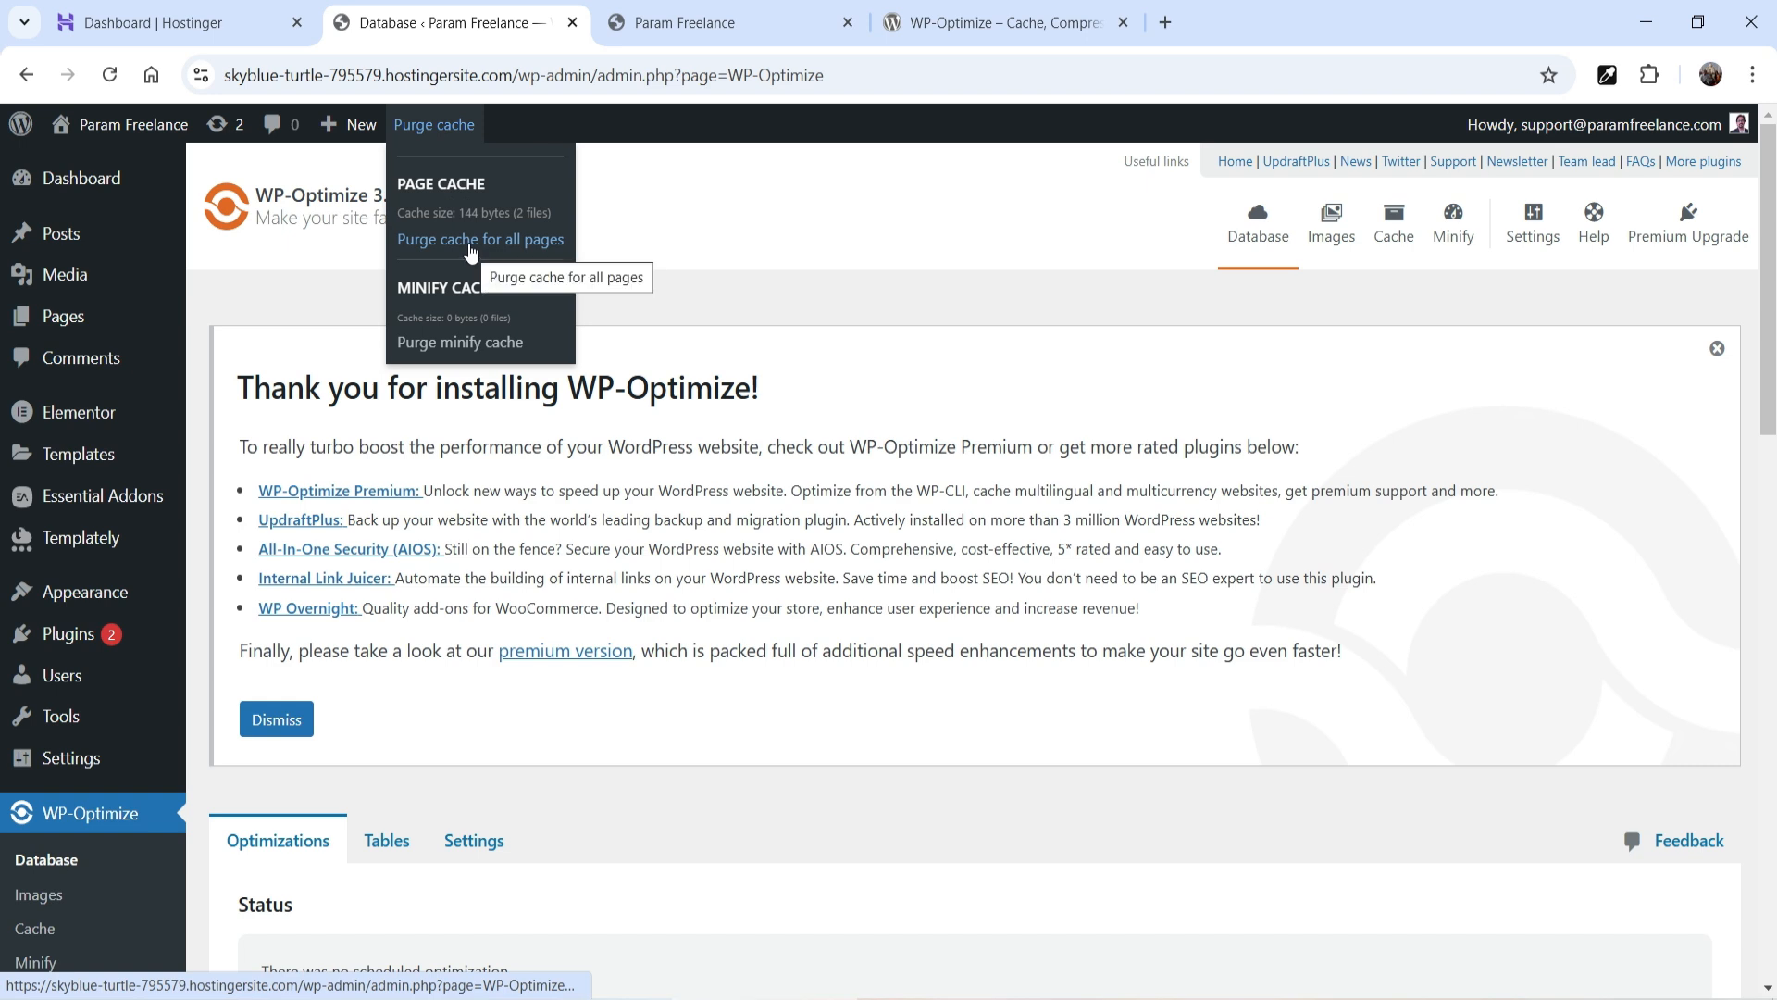
{"action": "left_click", "coordinate": [472, 248]}
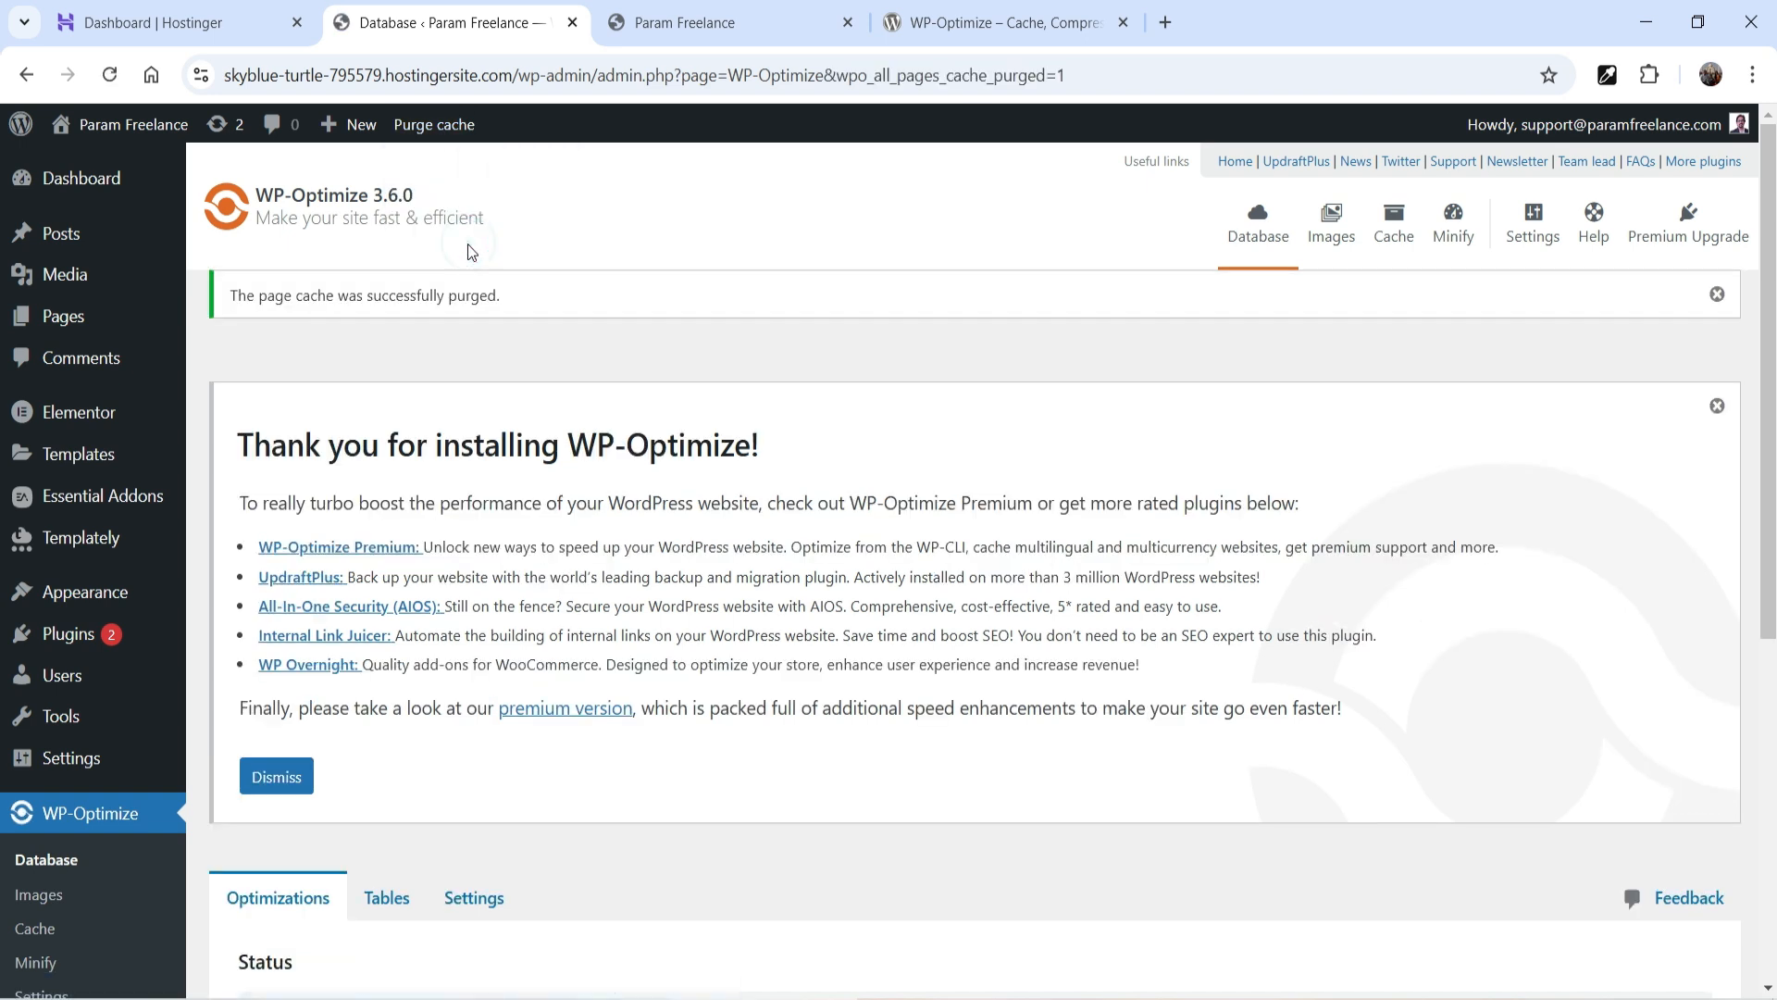
{"action": "mouse_move", "coordinate": [435, 130]}
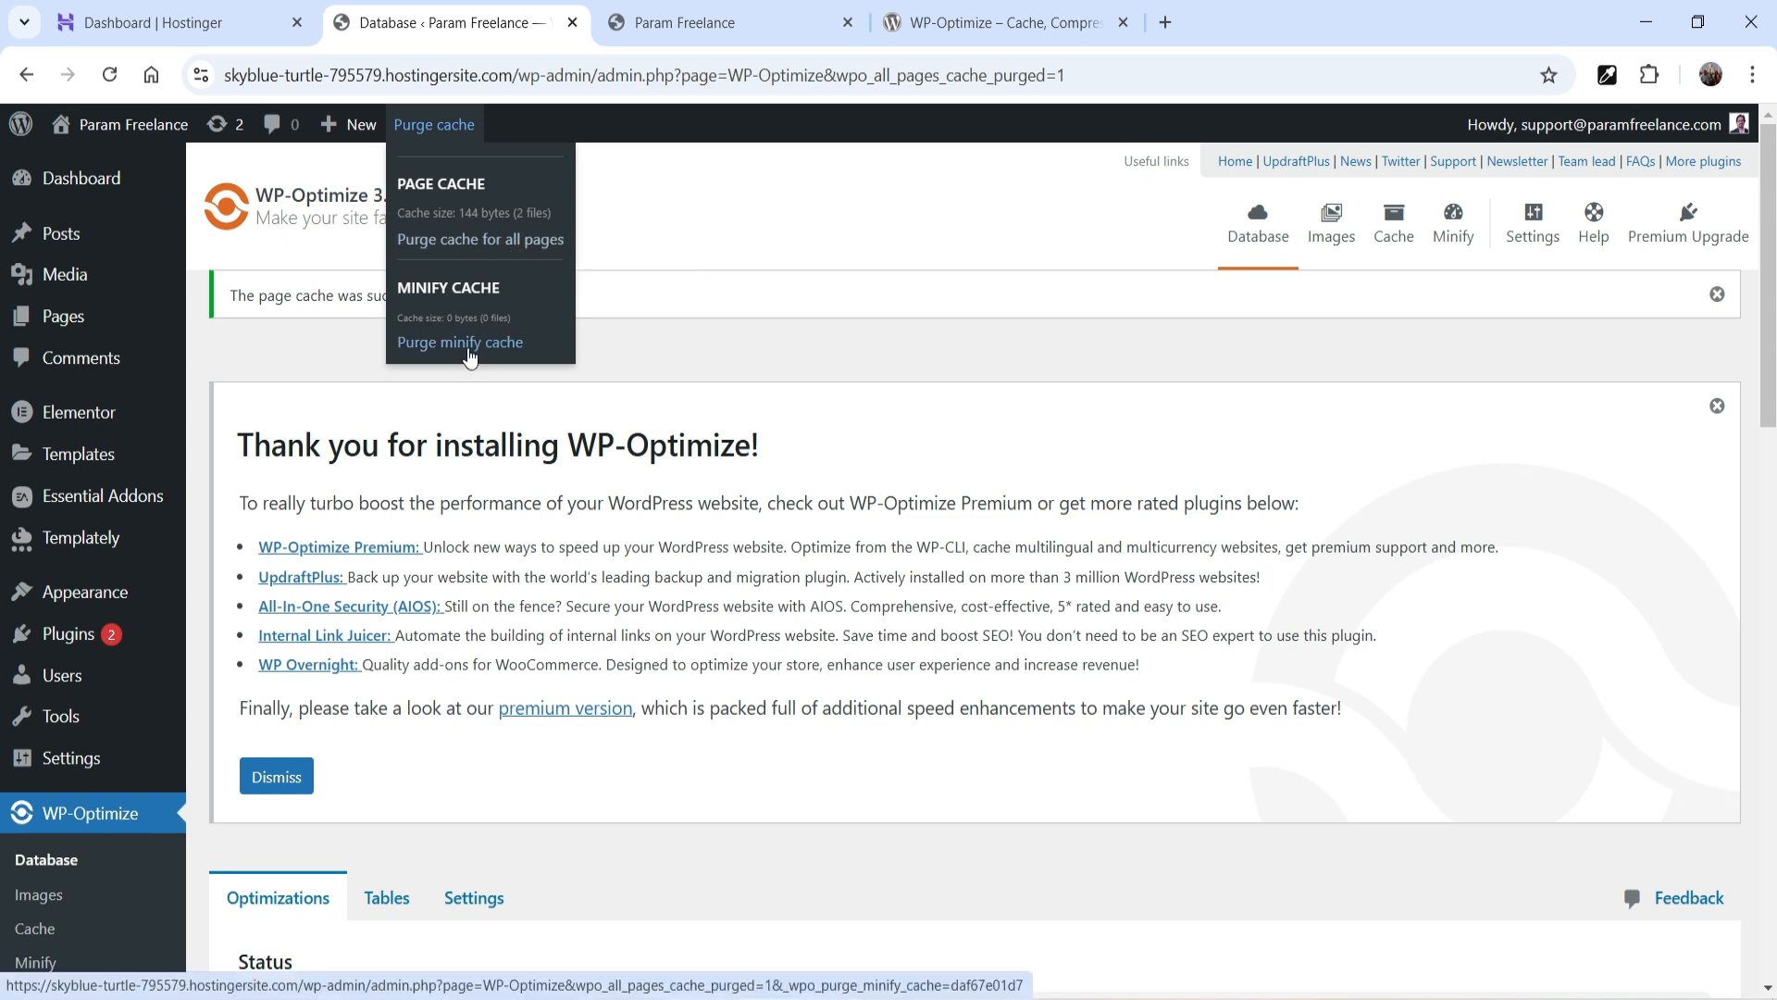
{"action": "left_click", "coordinate": [466, 343]}
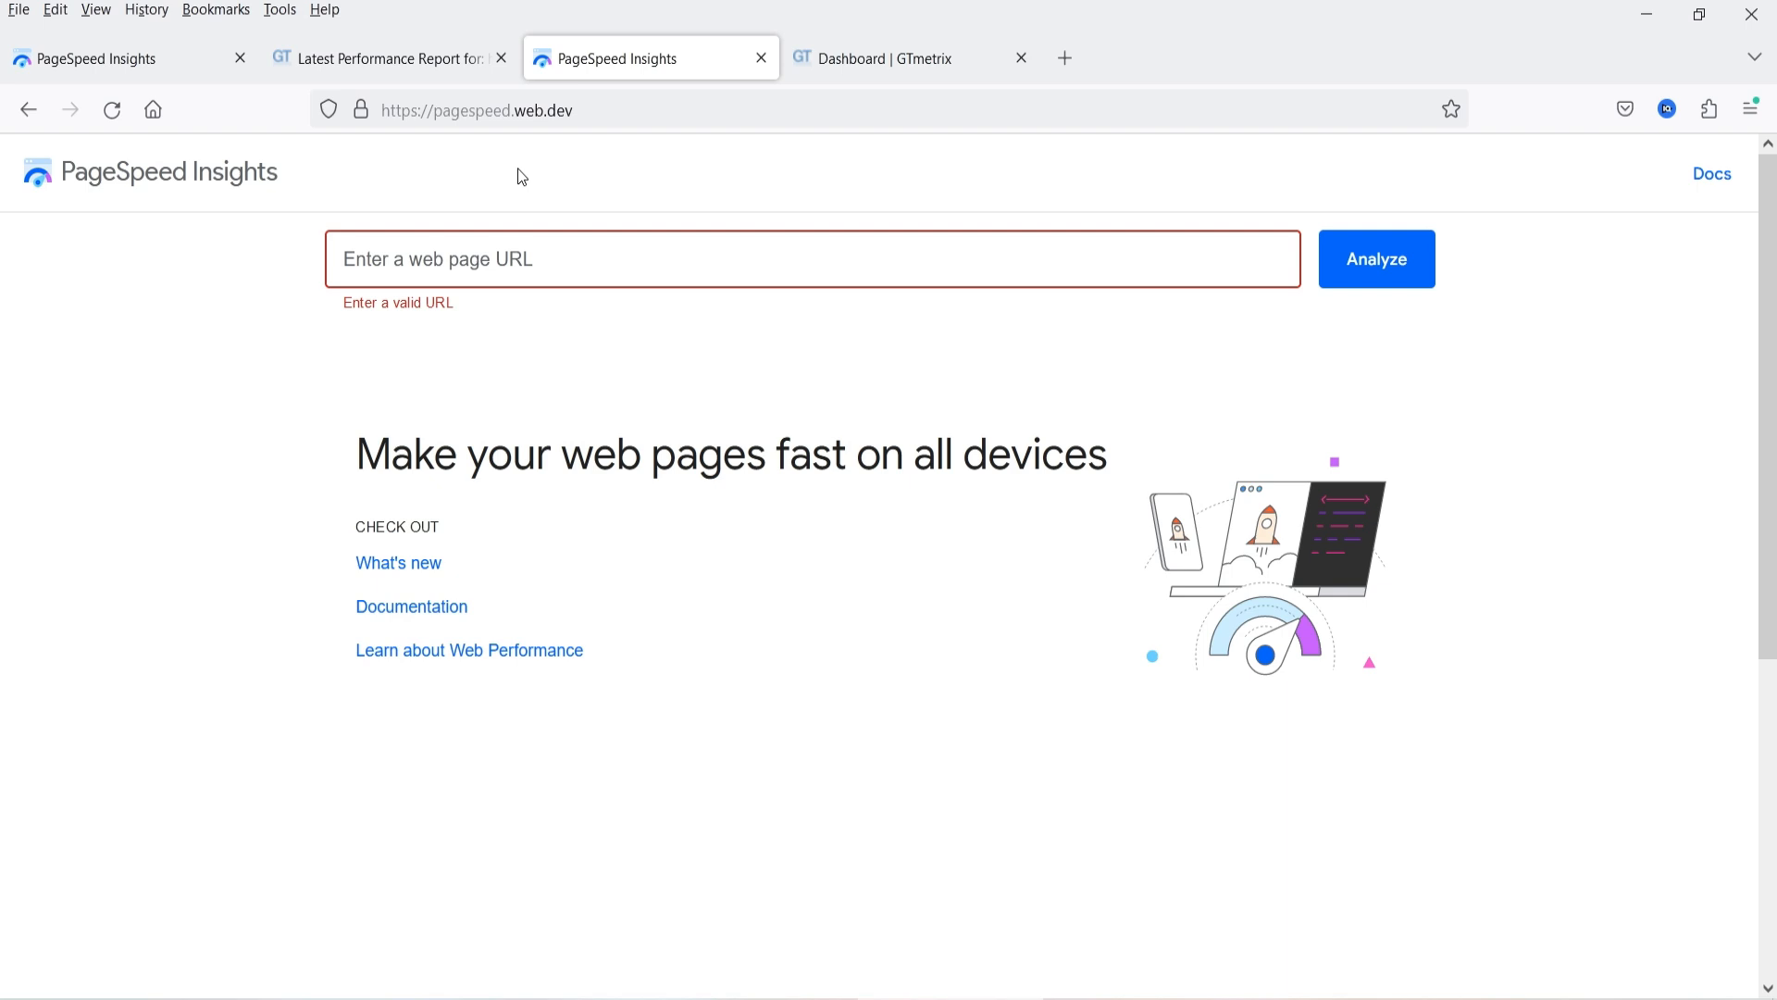
{"action": "left_click", "coordinate": [884, 60]}
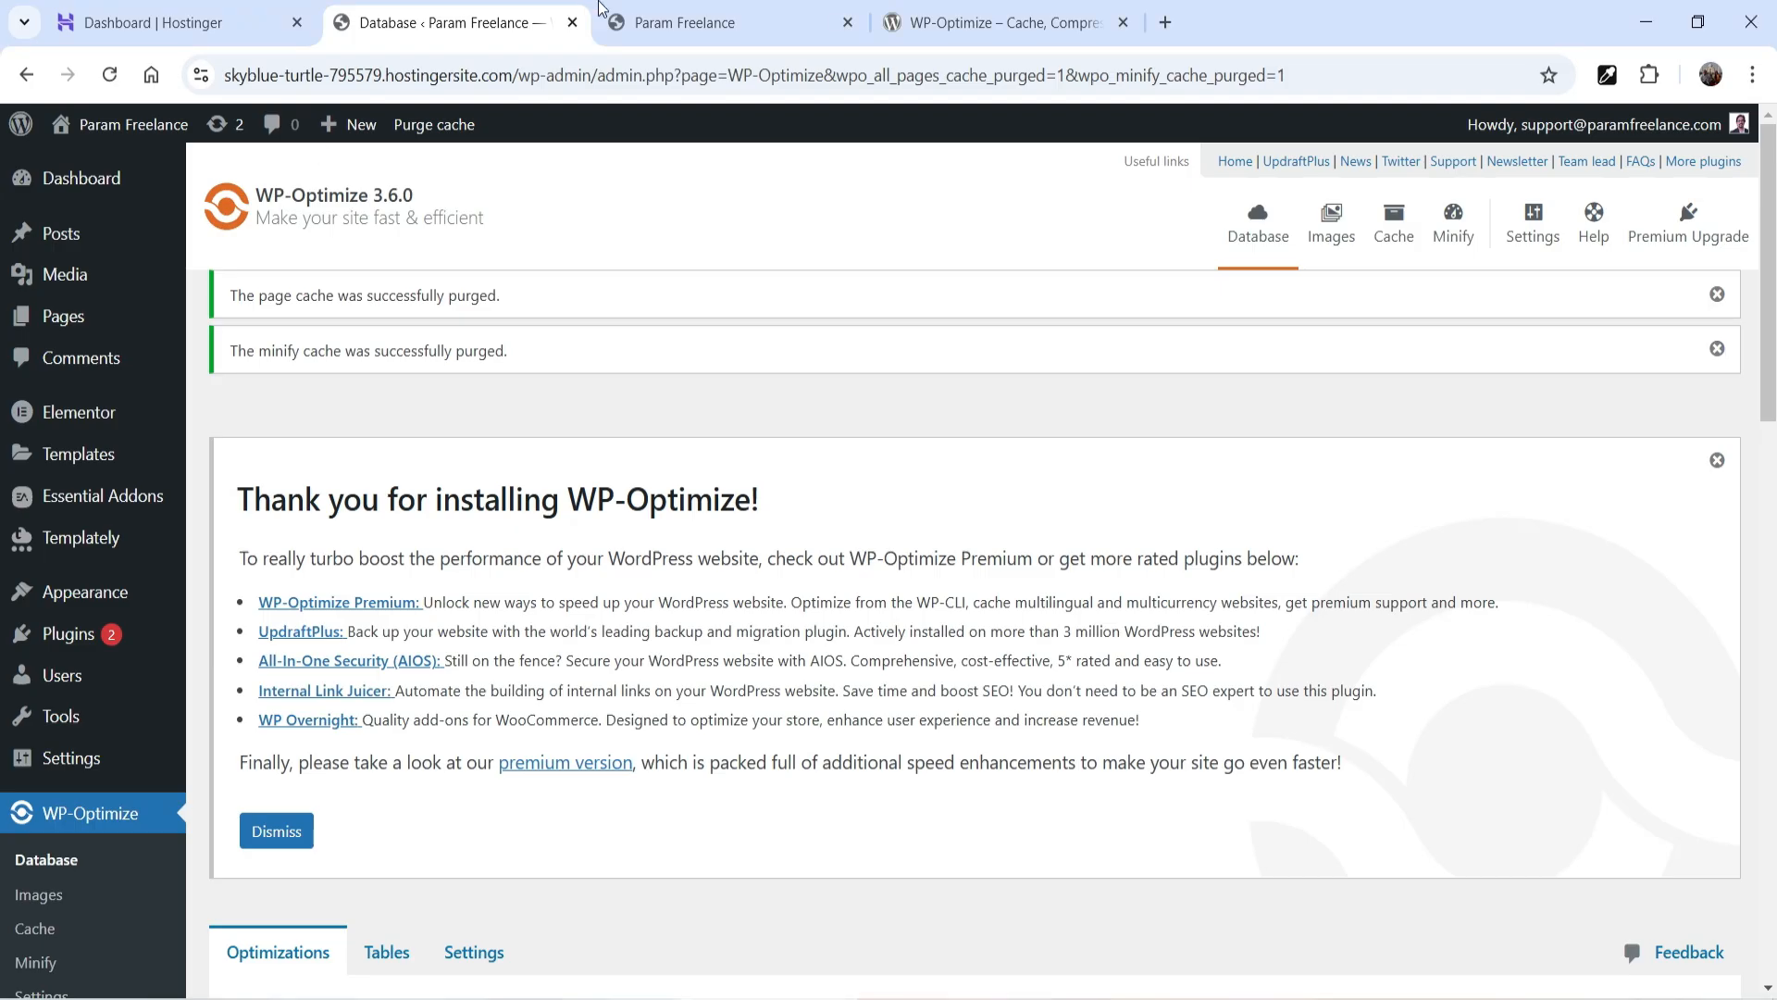
{"action": "left_click", "coordinate": [704, 22]}
{"action": "left_click", "coordinate": [532, 75]}
{"action": "key", "text": "ctrl+c"}
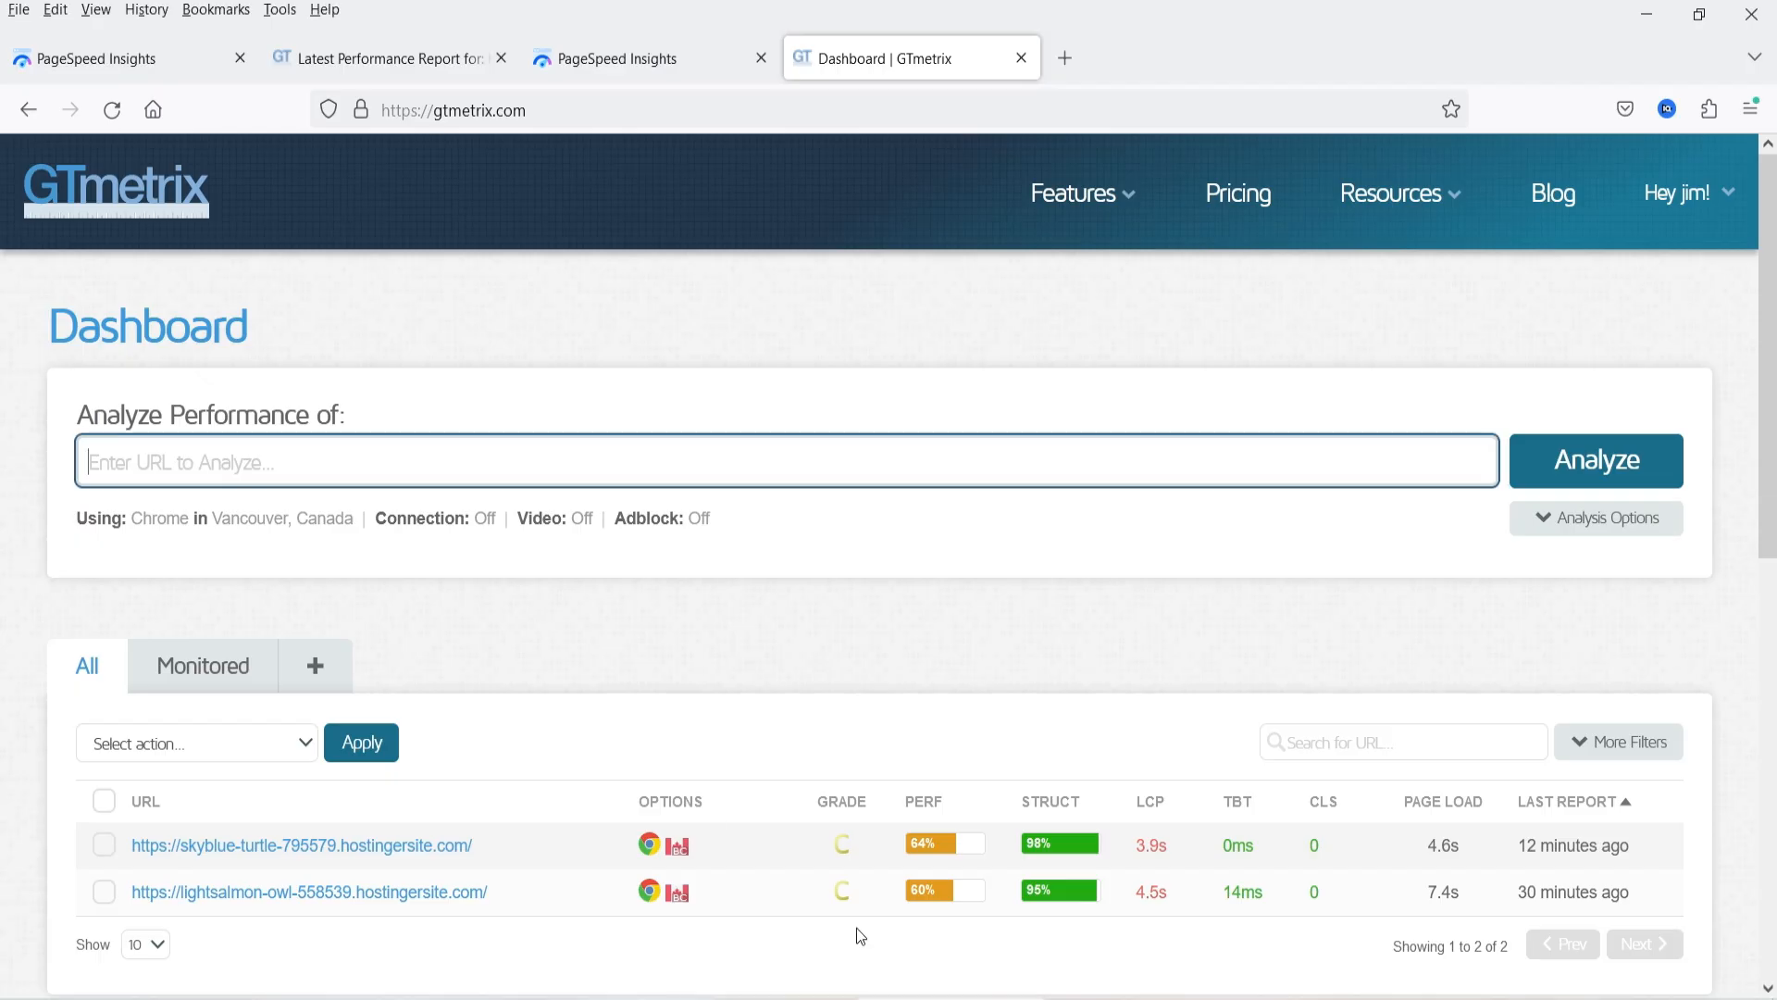
{"action": "left_click", "coordinate": [329, 460]}
{"action": "left_click", "coordinate": [584, 59]}
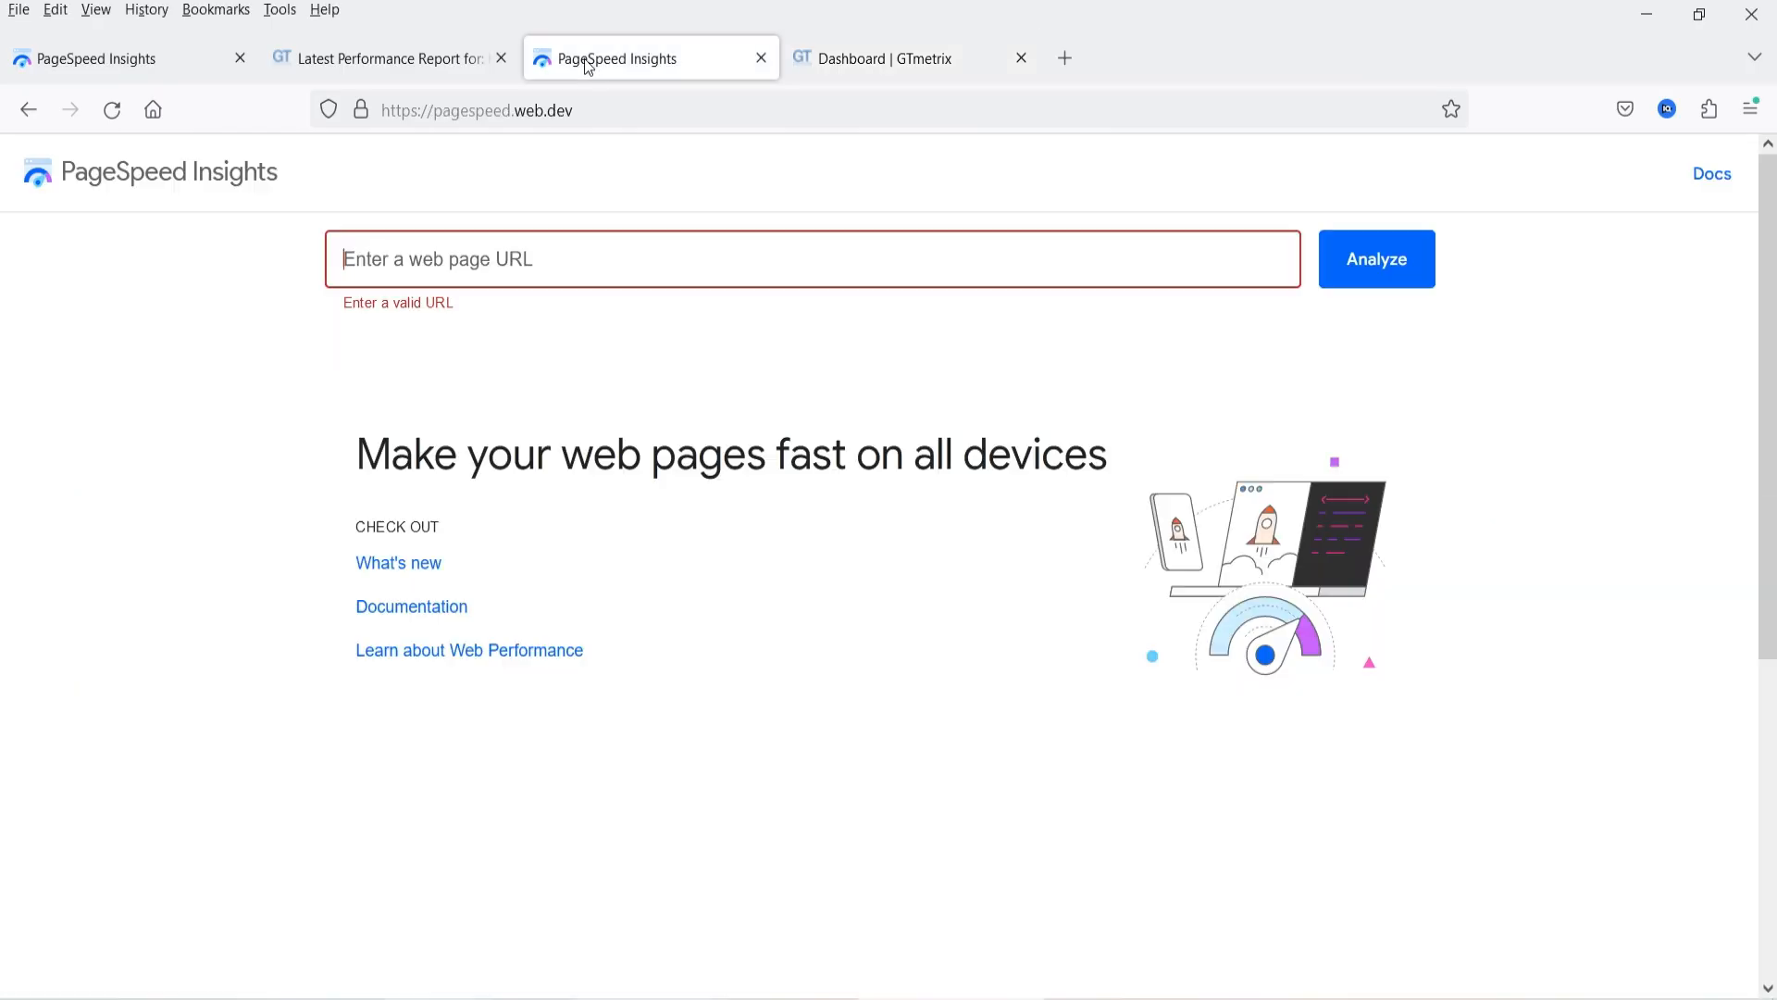
{"action": "left_click", "coordinate": [456, 259]}
{"action": "left_click", "coordinate": [913, 315]}
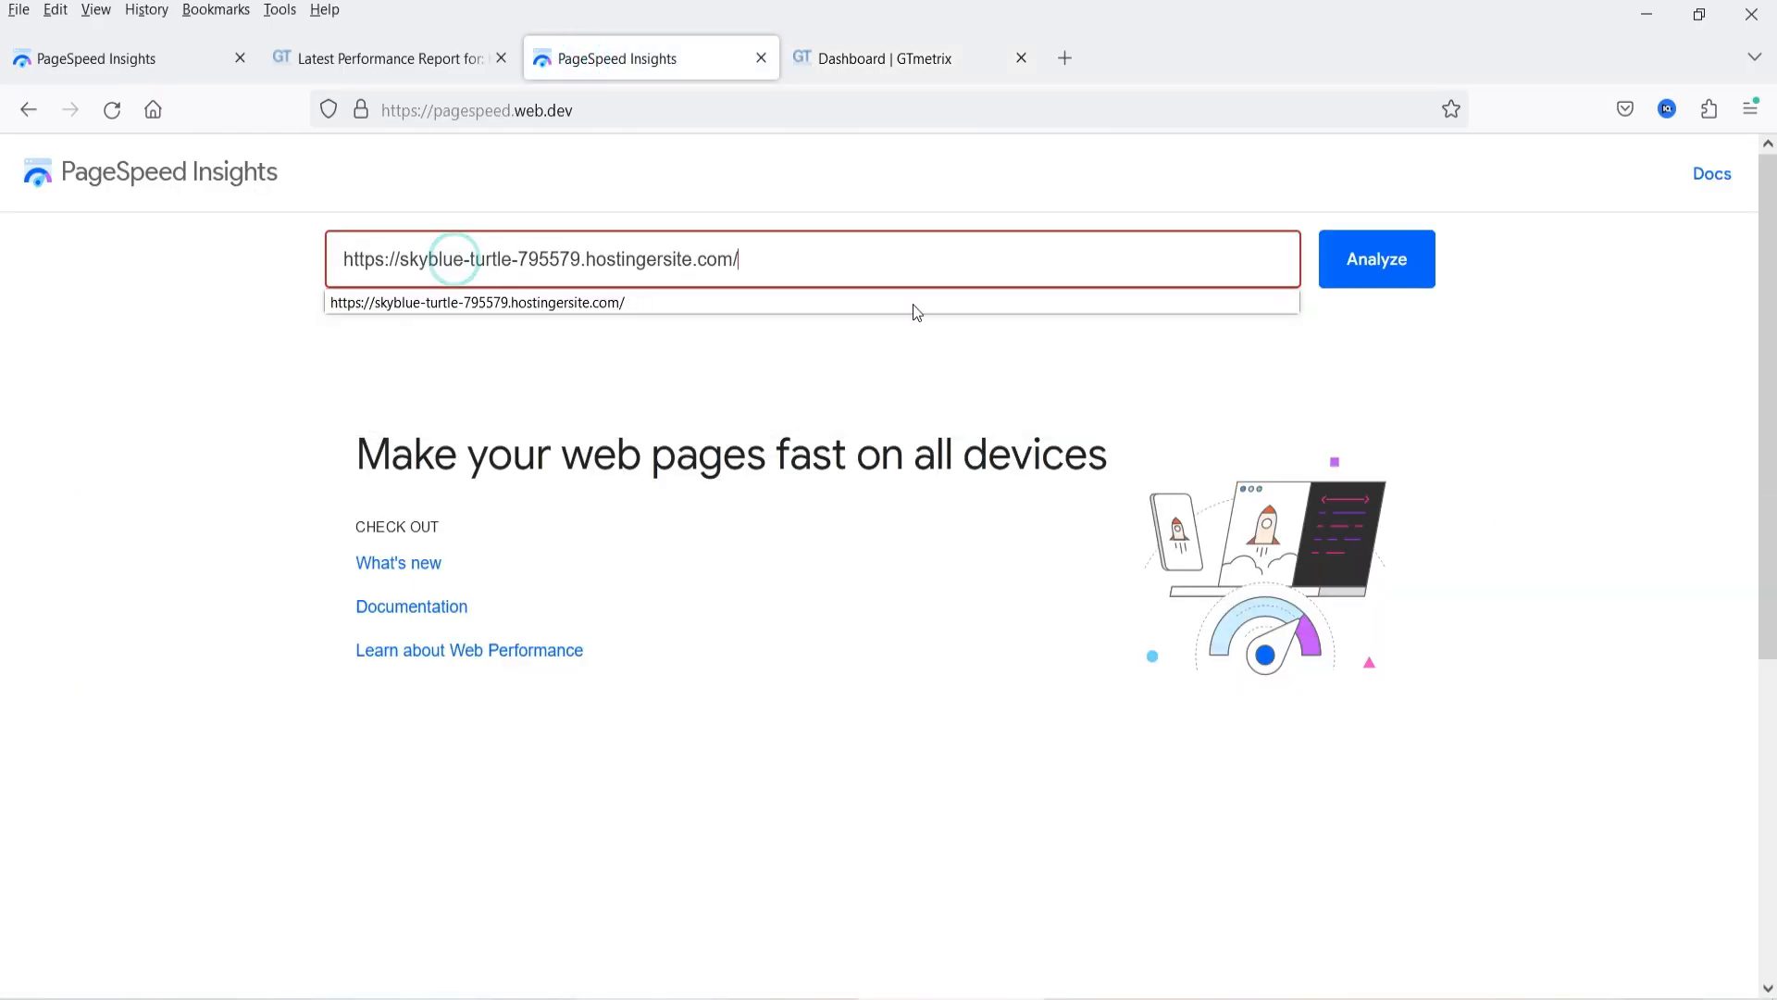
{"action": "left_click", "coordinate": [1398, 253]}
{"action": "left_click", "coordinate": [916, 60]}
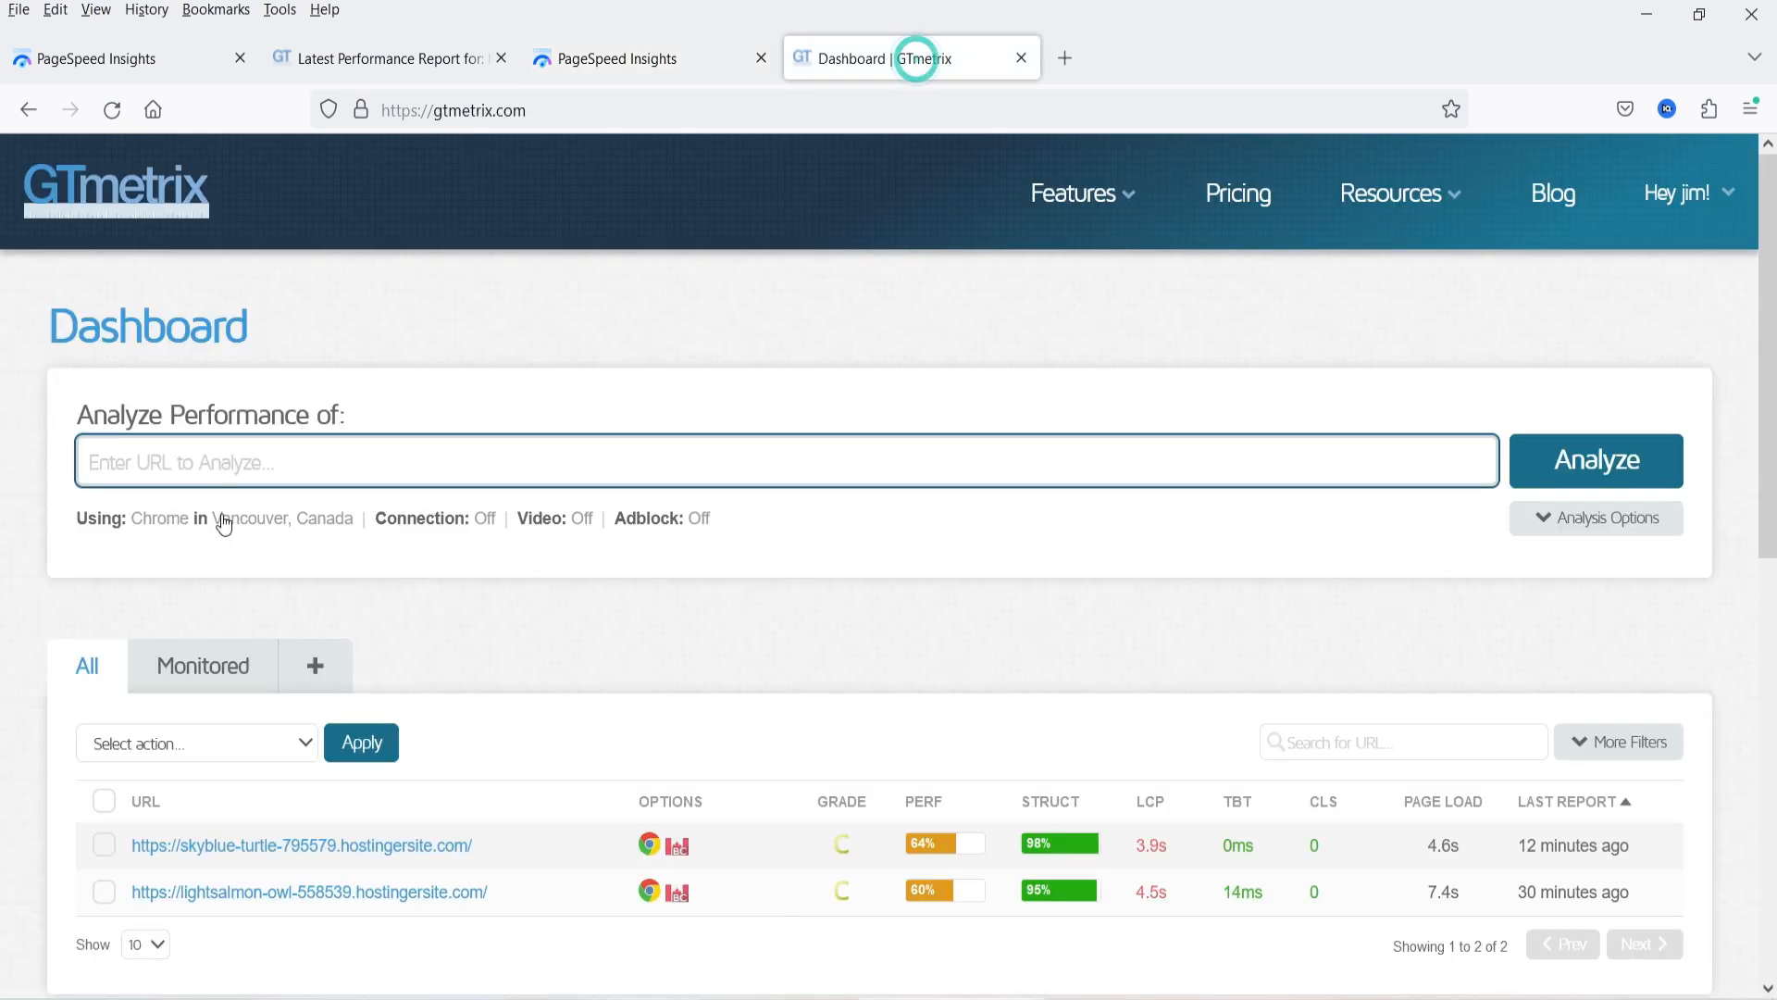
{"action": "left_click", "coordinate": [255, 463]}
{"action": "key", "text": "ctrl+v"}
{"action": "left_click", "coordinate": [1645, 468]}
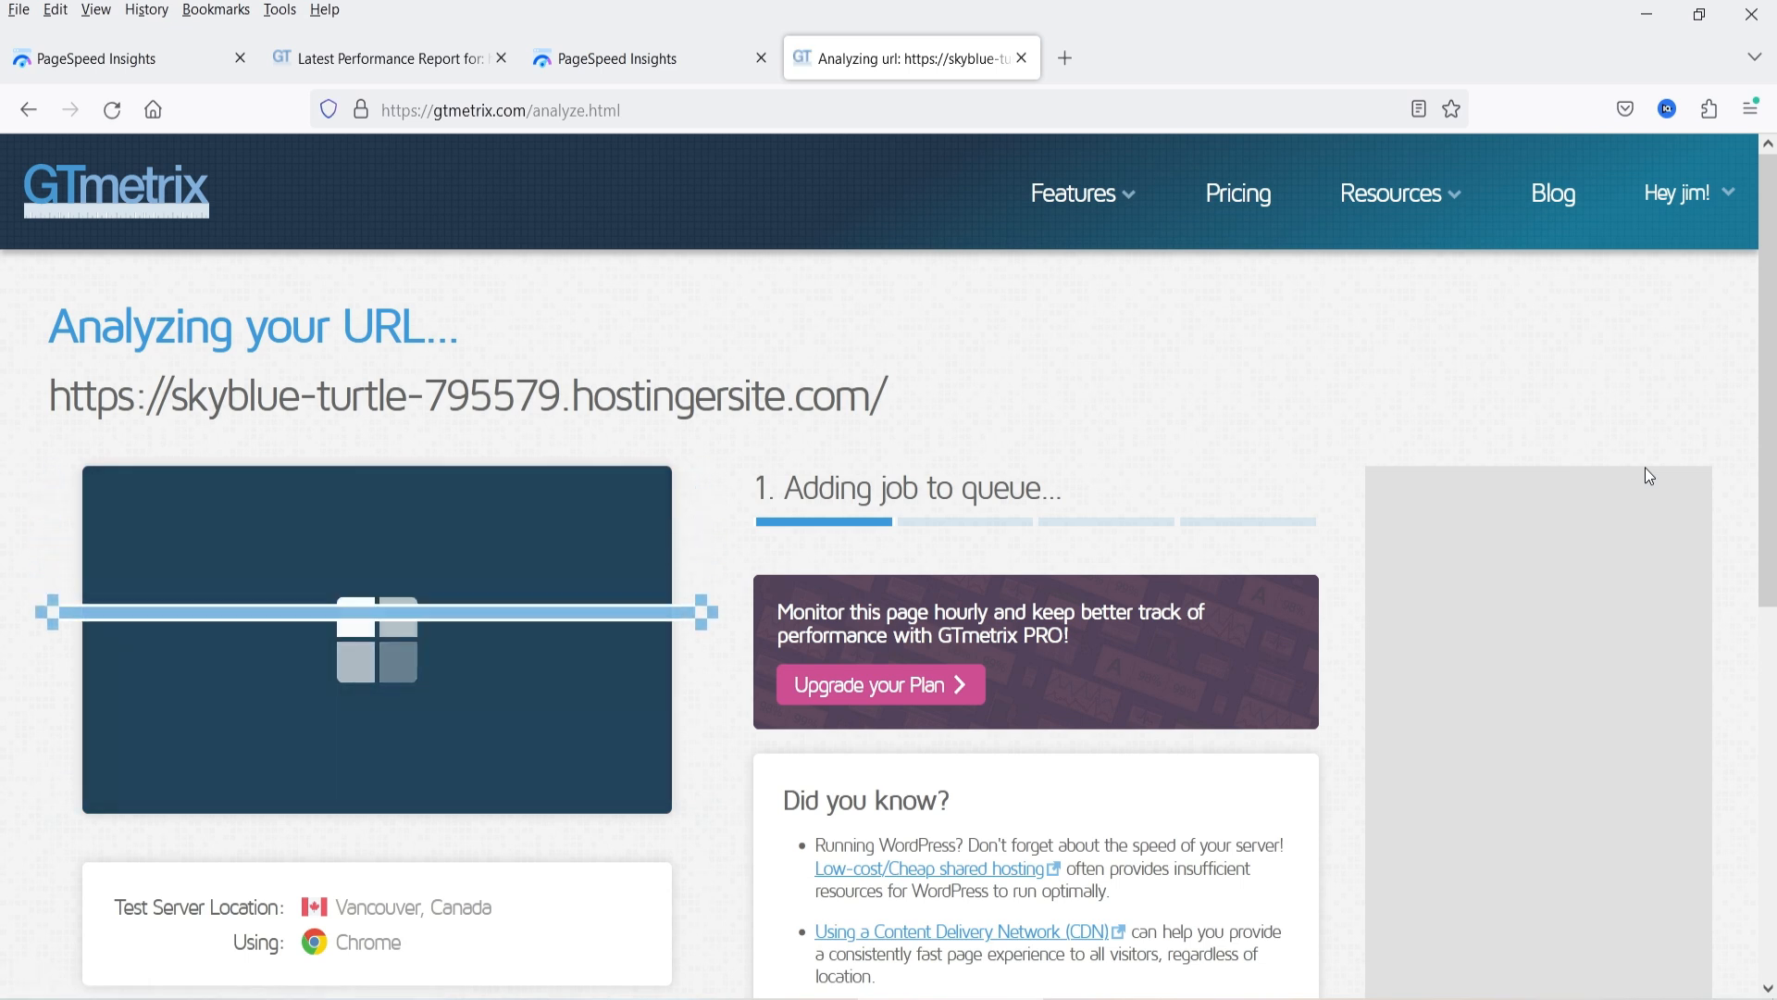
Compare the new PageSpeed Insights mobile scores with the earlier baseline report, and view the new desktop scores
{"action": "key", "text": "ctrl+shift+Tab"}
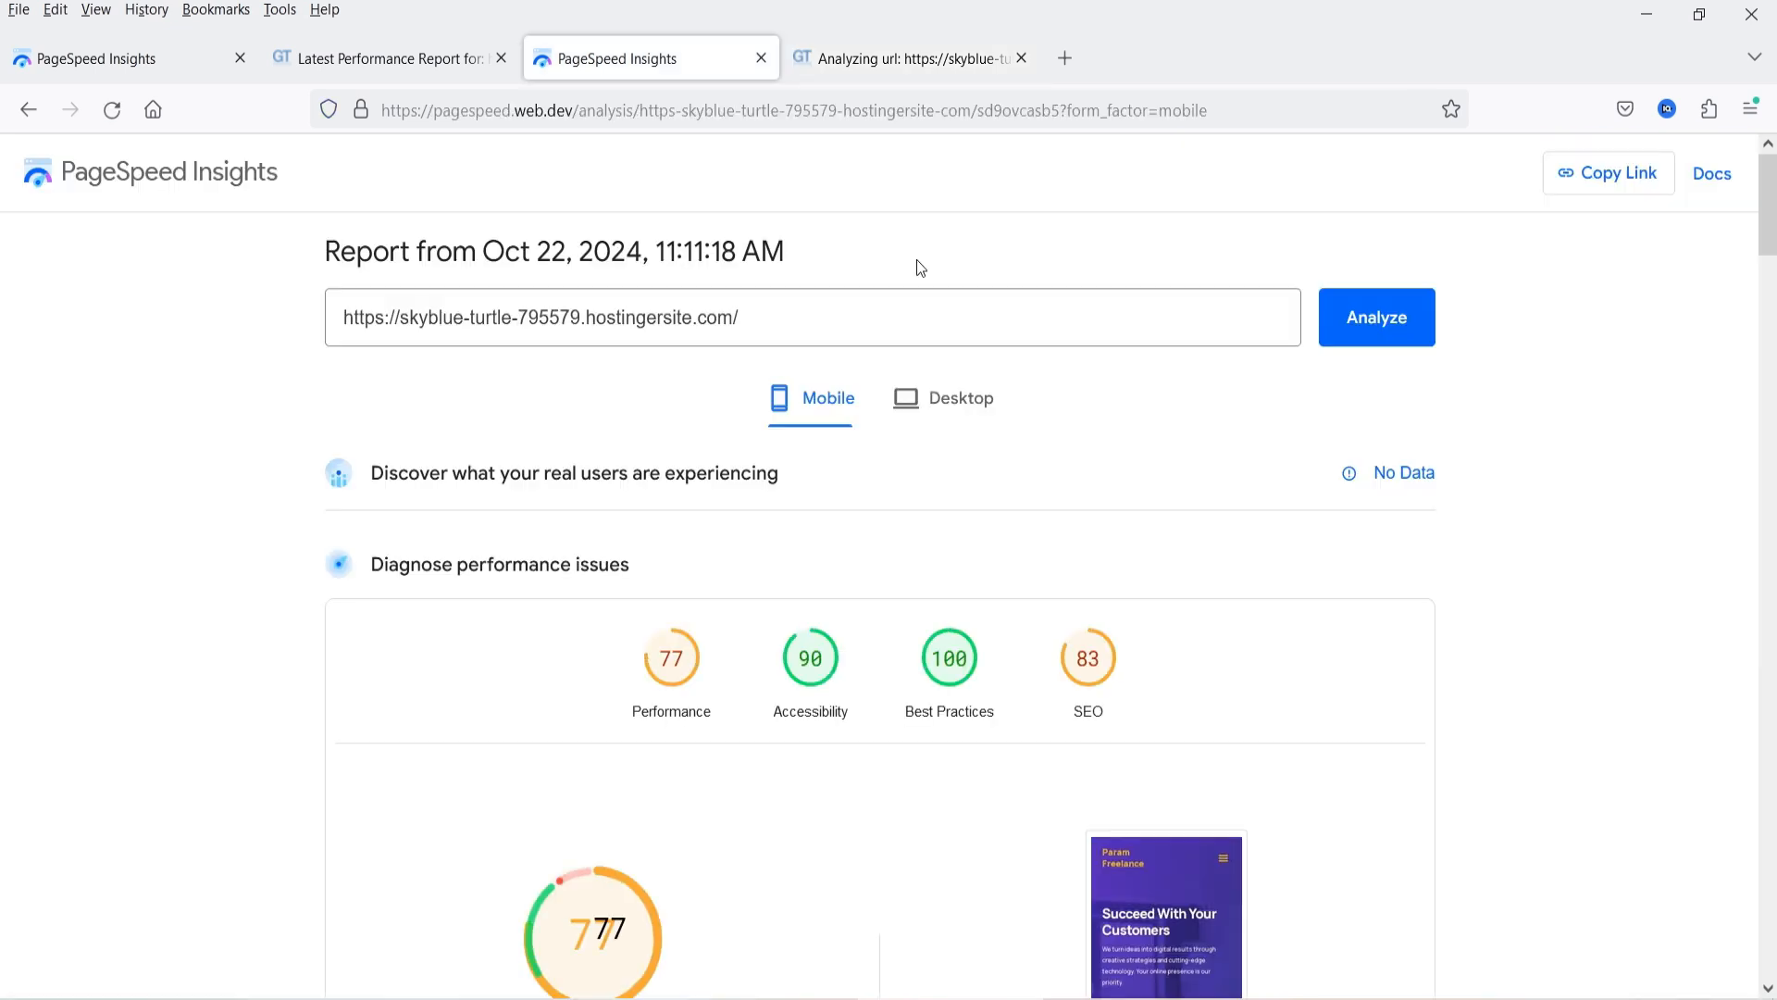
{"action": "left_click", "coordinate": [977, 417]}
{"action": "left_click", "coordinate": [813, 408]}
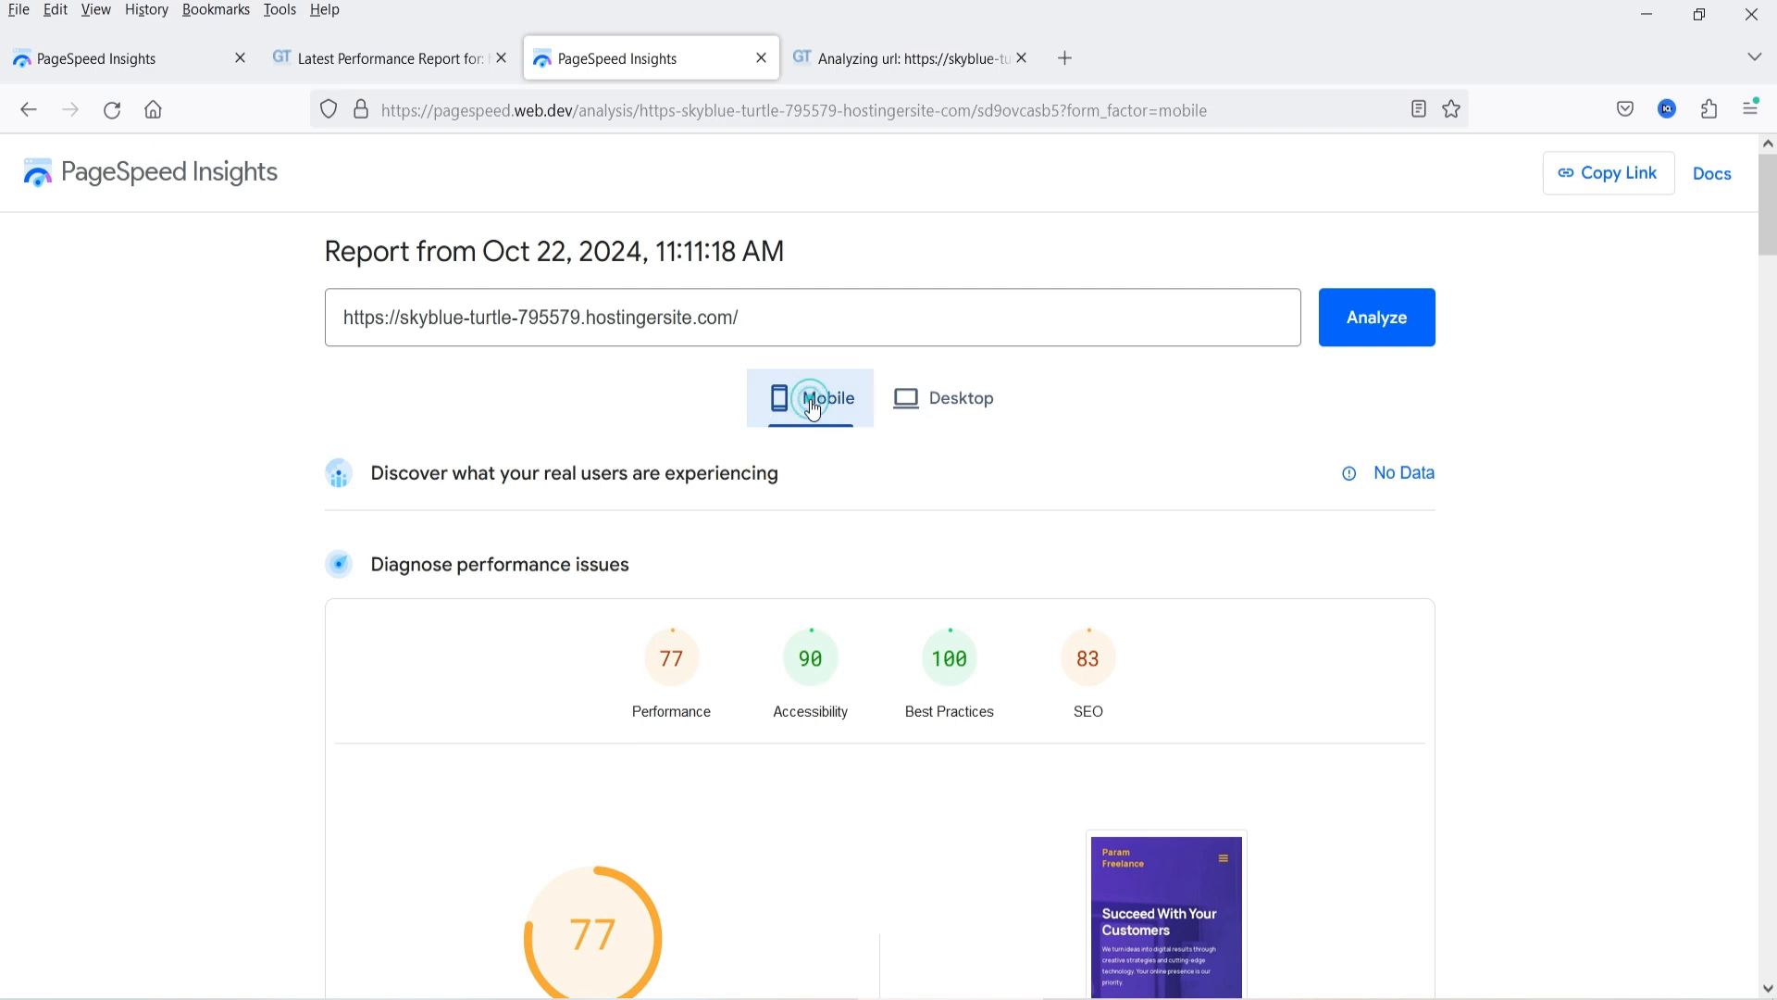
{"action": "left_click", "coordinate": [113, 56]}
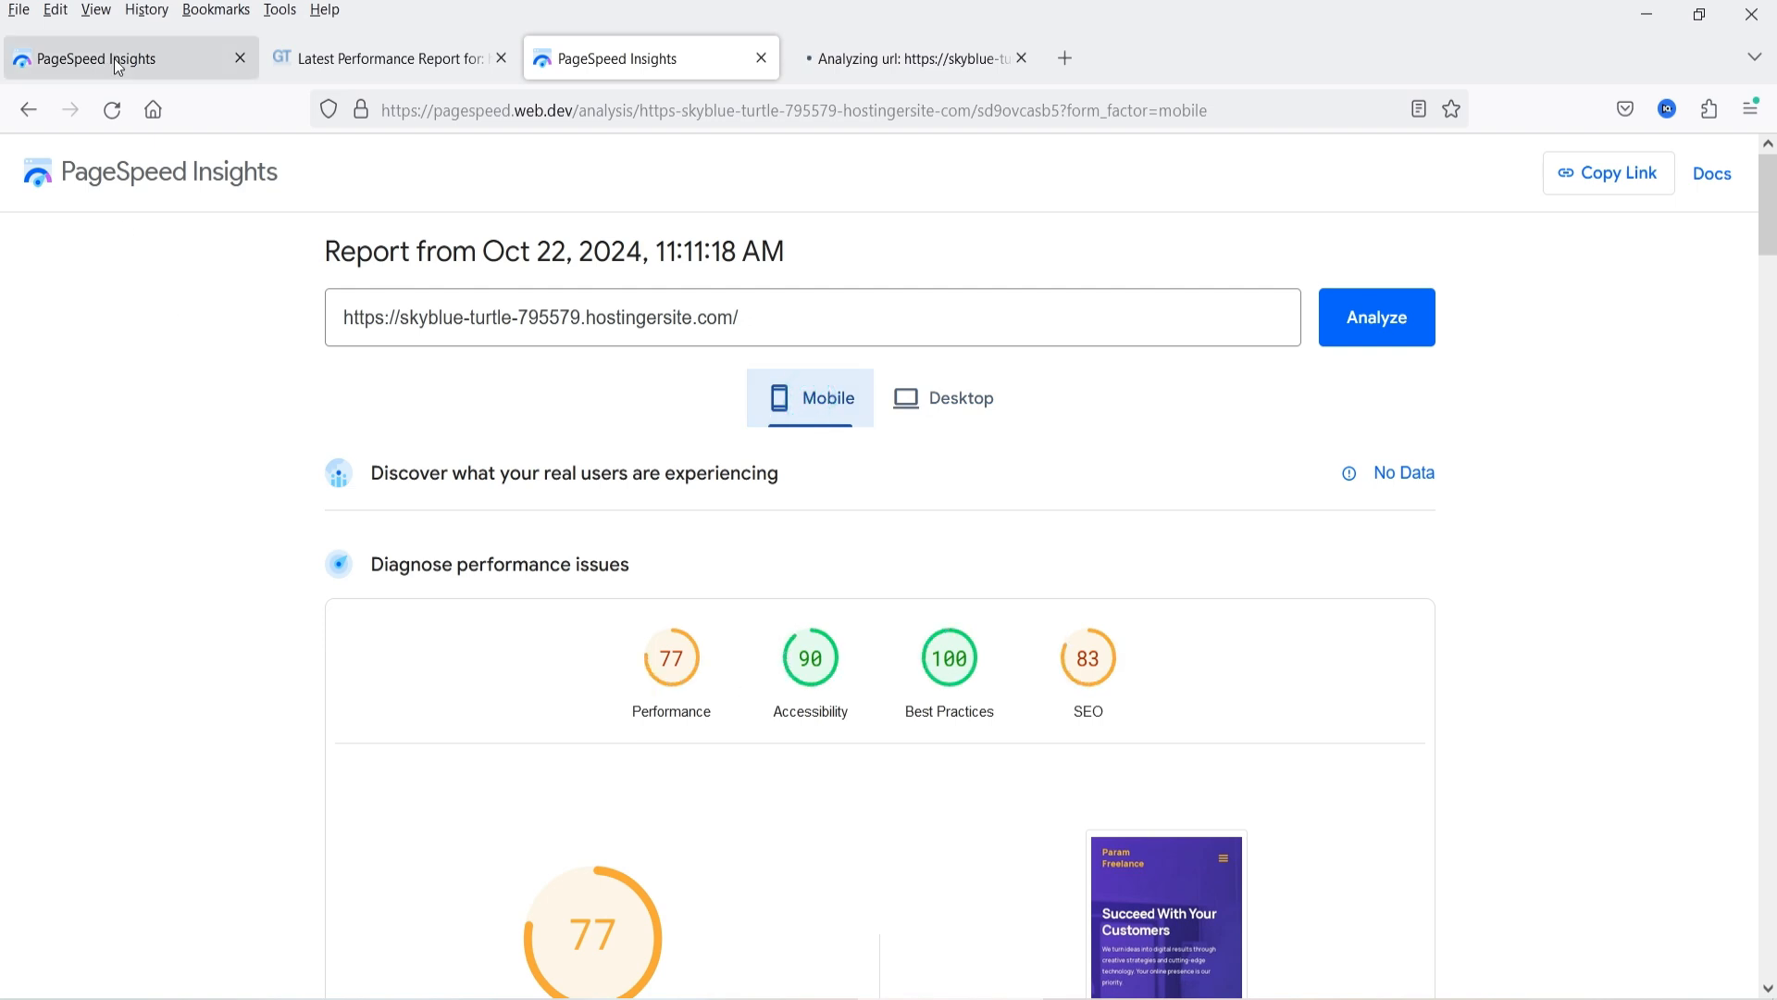
{"action": "left_click", "coordinate": [815, 400]}
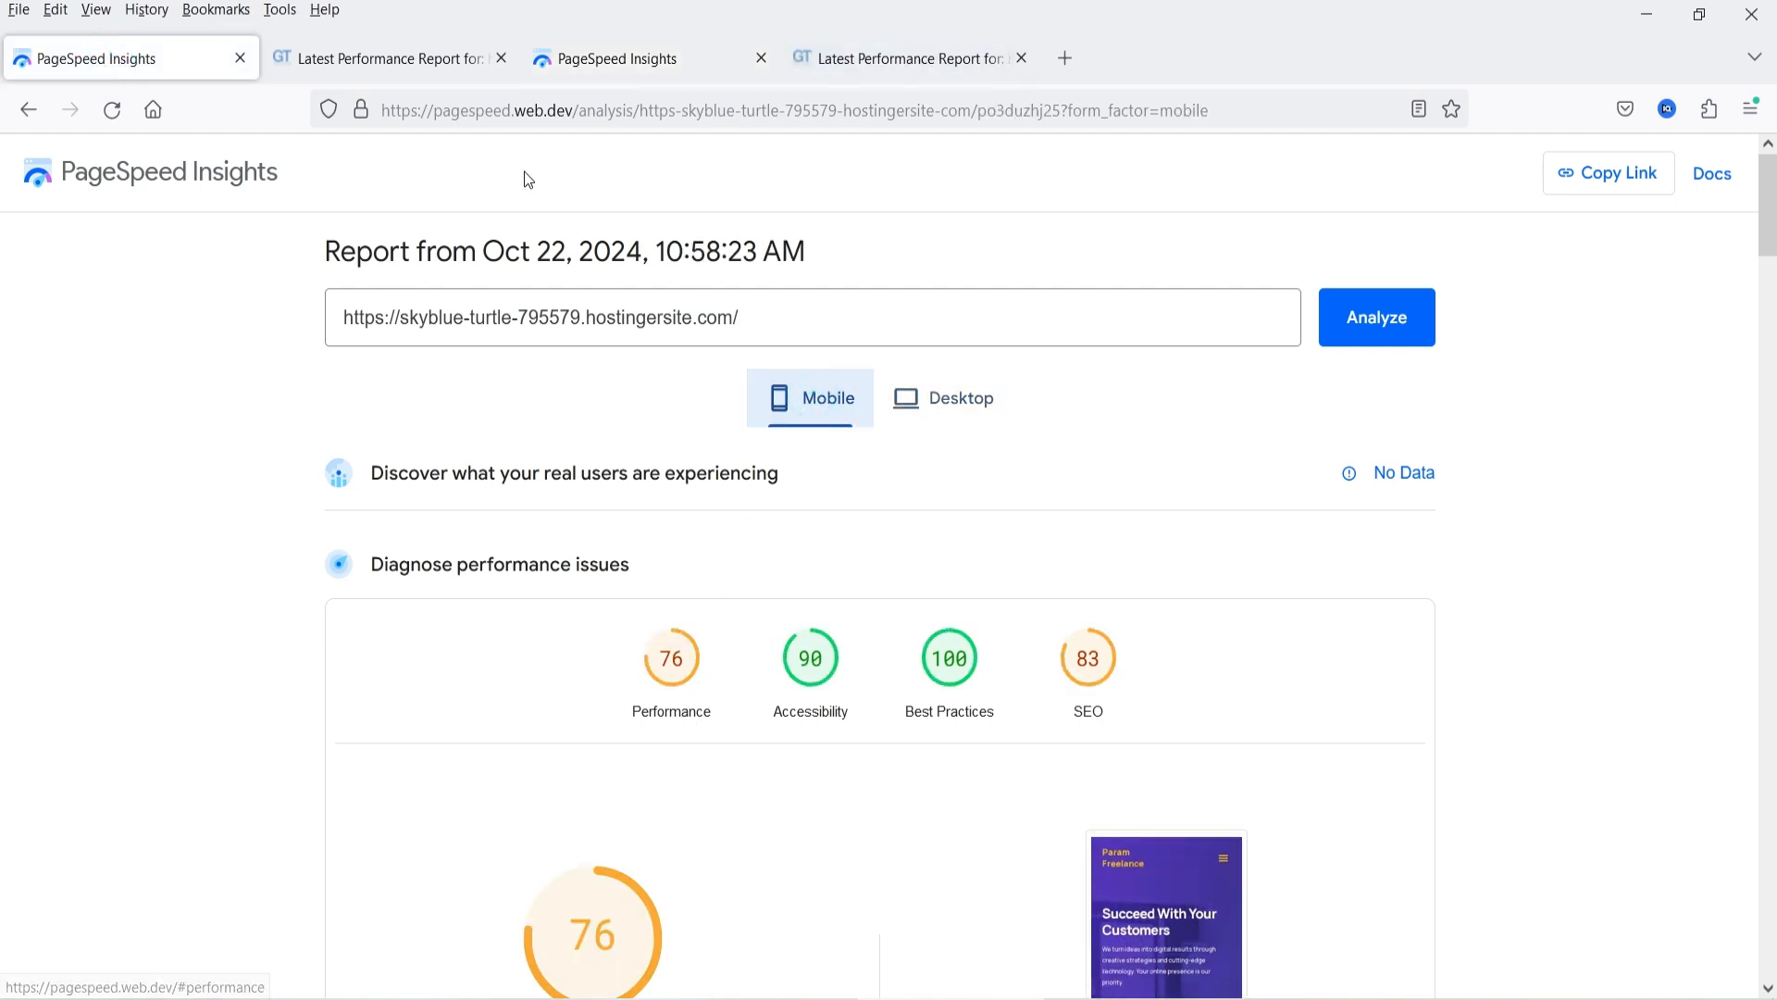
{"action": "left_click", "coordinate": [620, 59]}
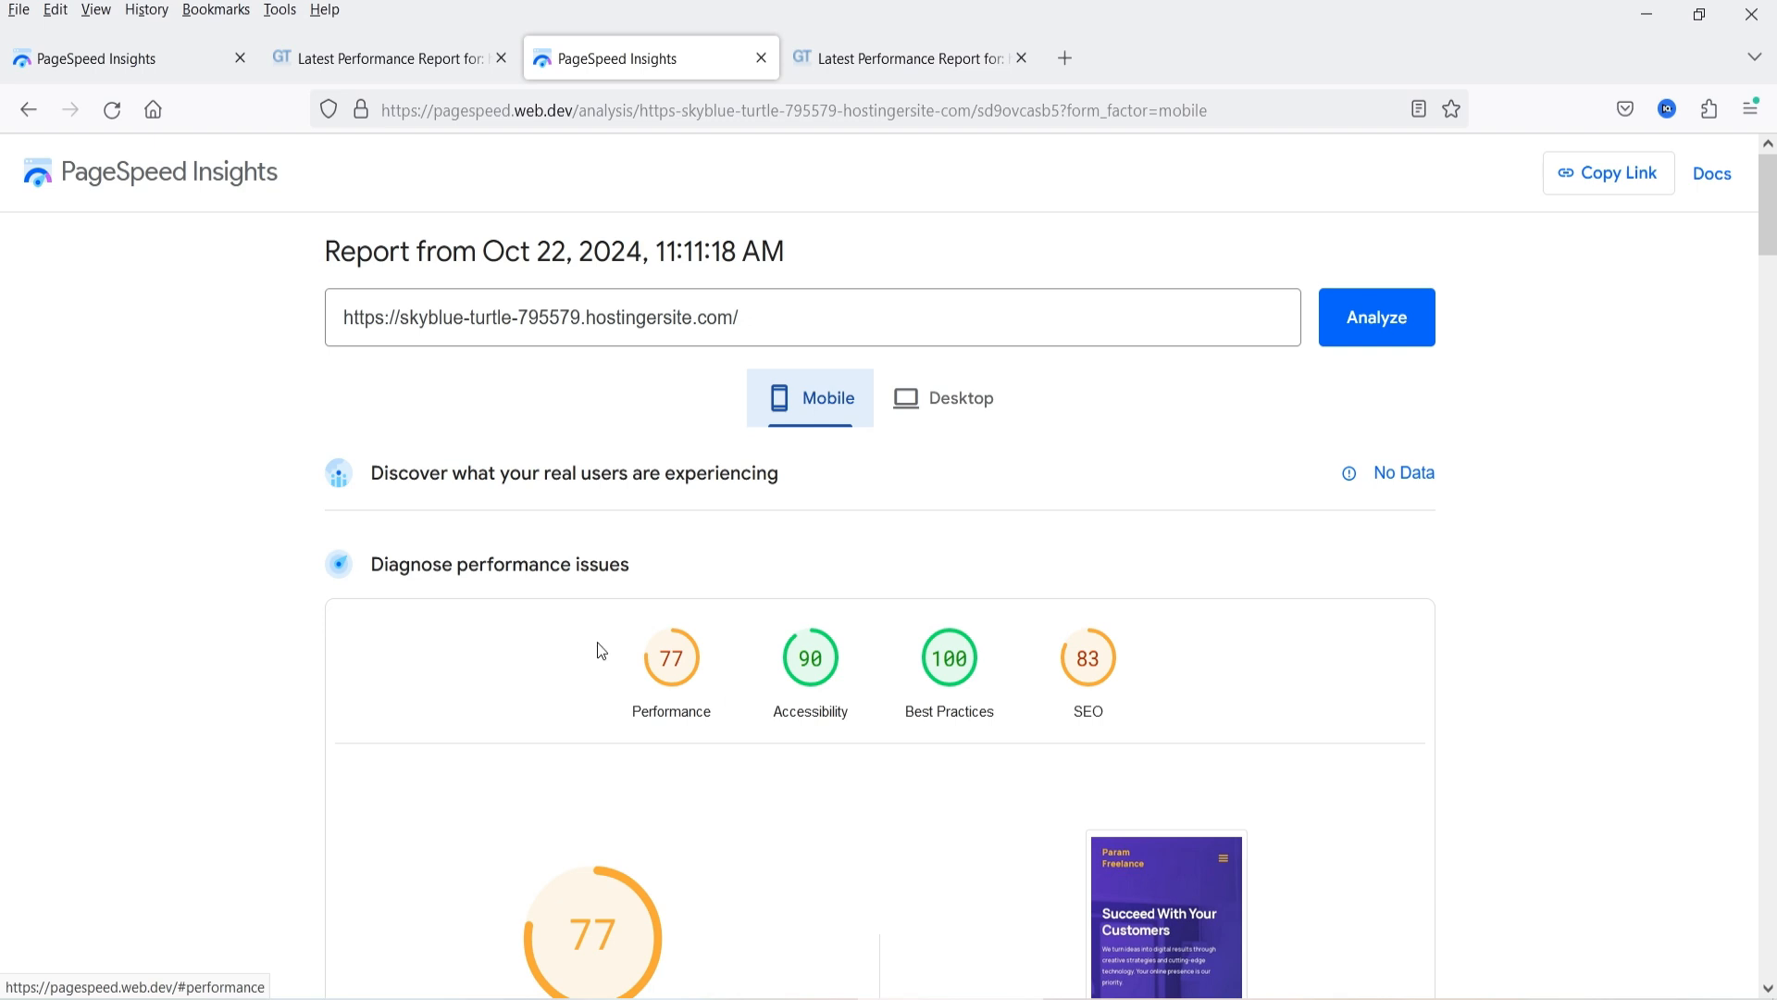
{"action": "left_click", "coordinate": [933, 406]}
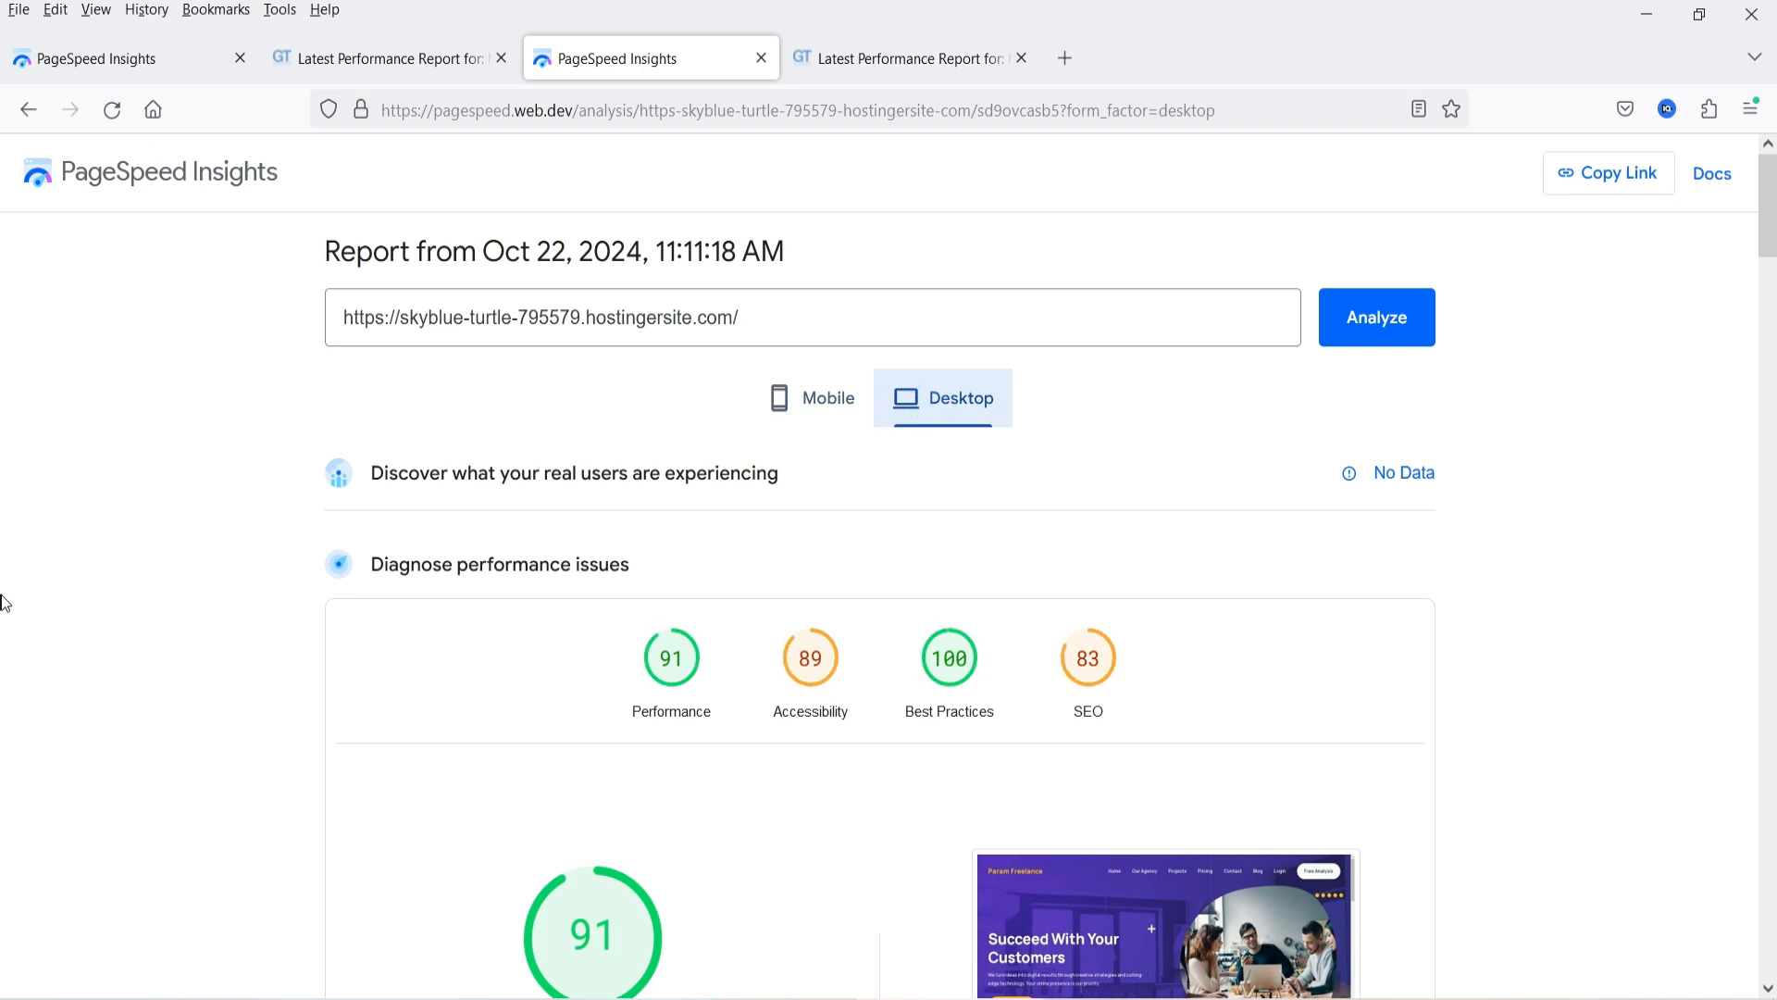
Compare the new GTmetrix report's grade, performance score, and web vitals with the earlier baseline report
{"action": "left_click", "coordinate": [880, 63]}
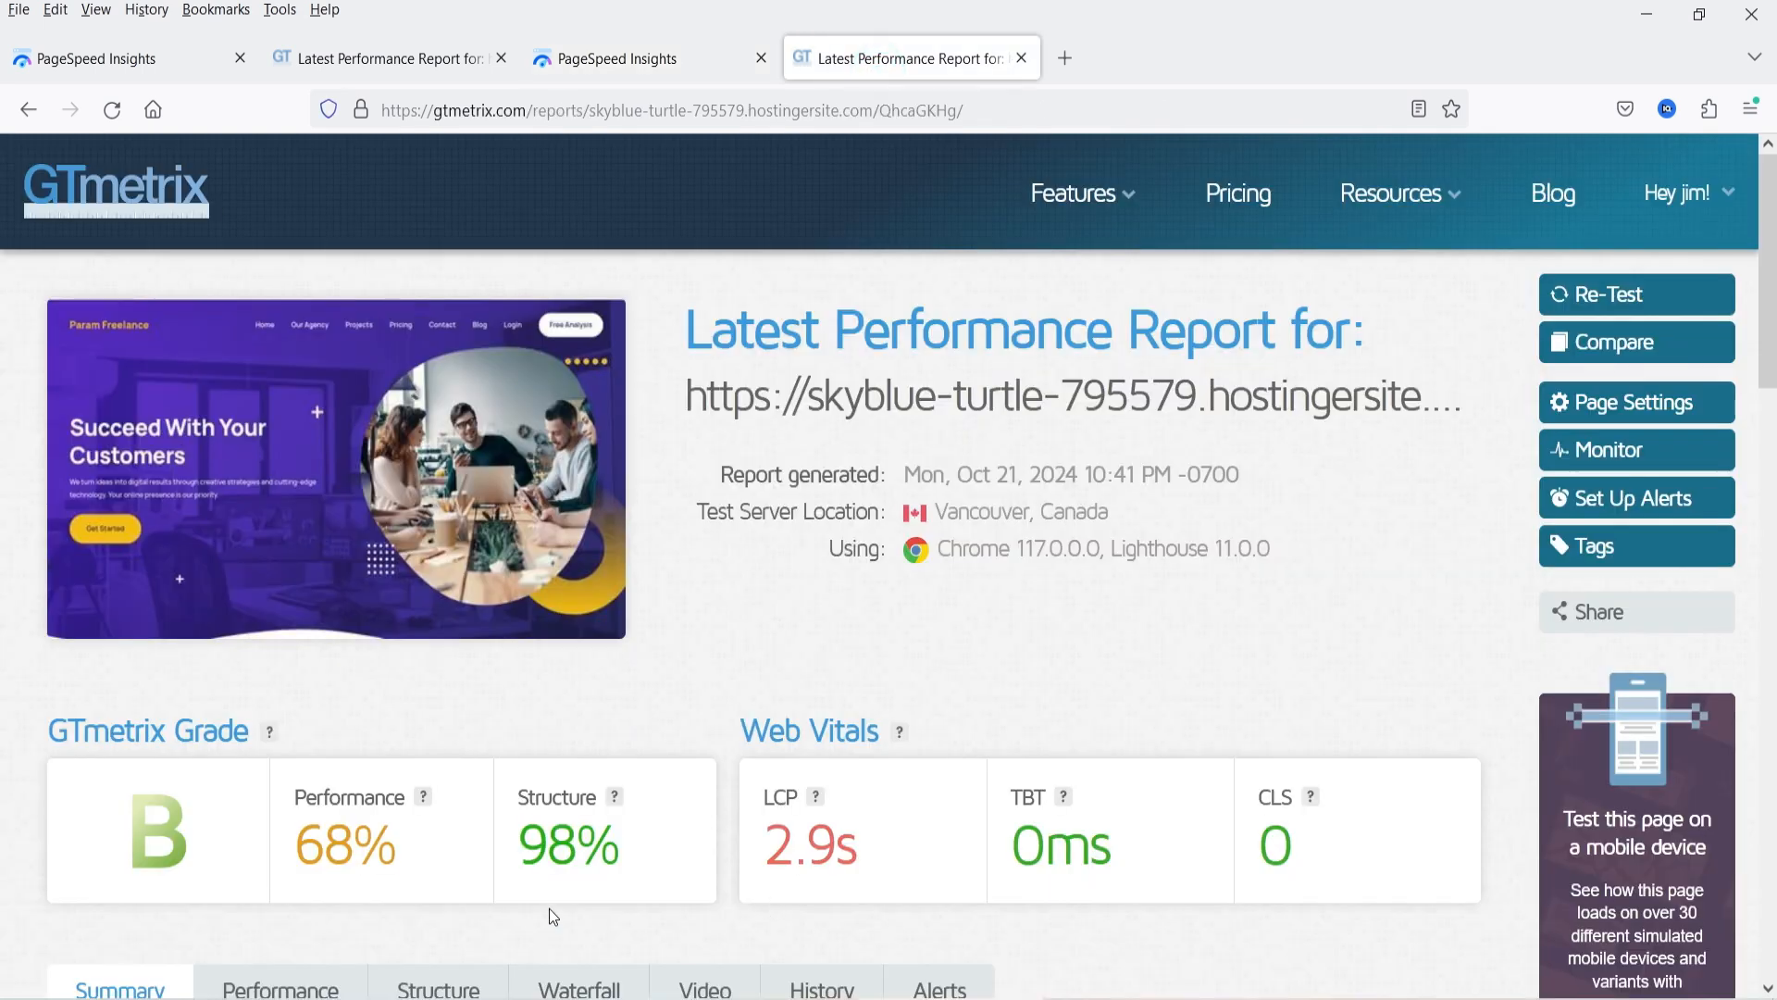
{"action": "left_click", "coordinate": [369, 76]}
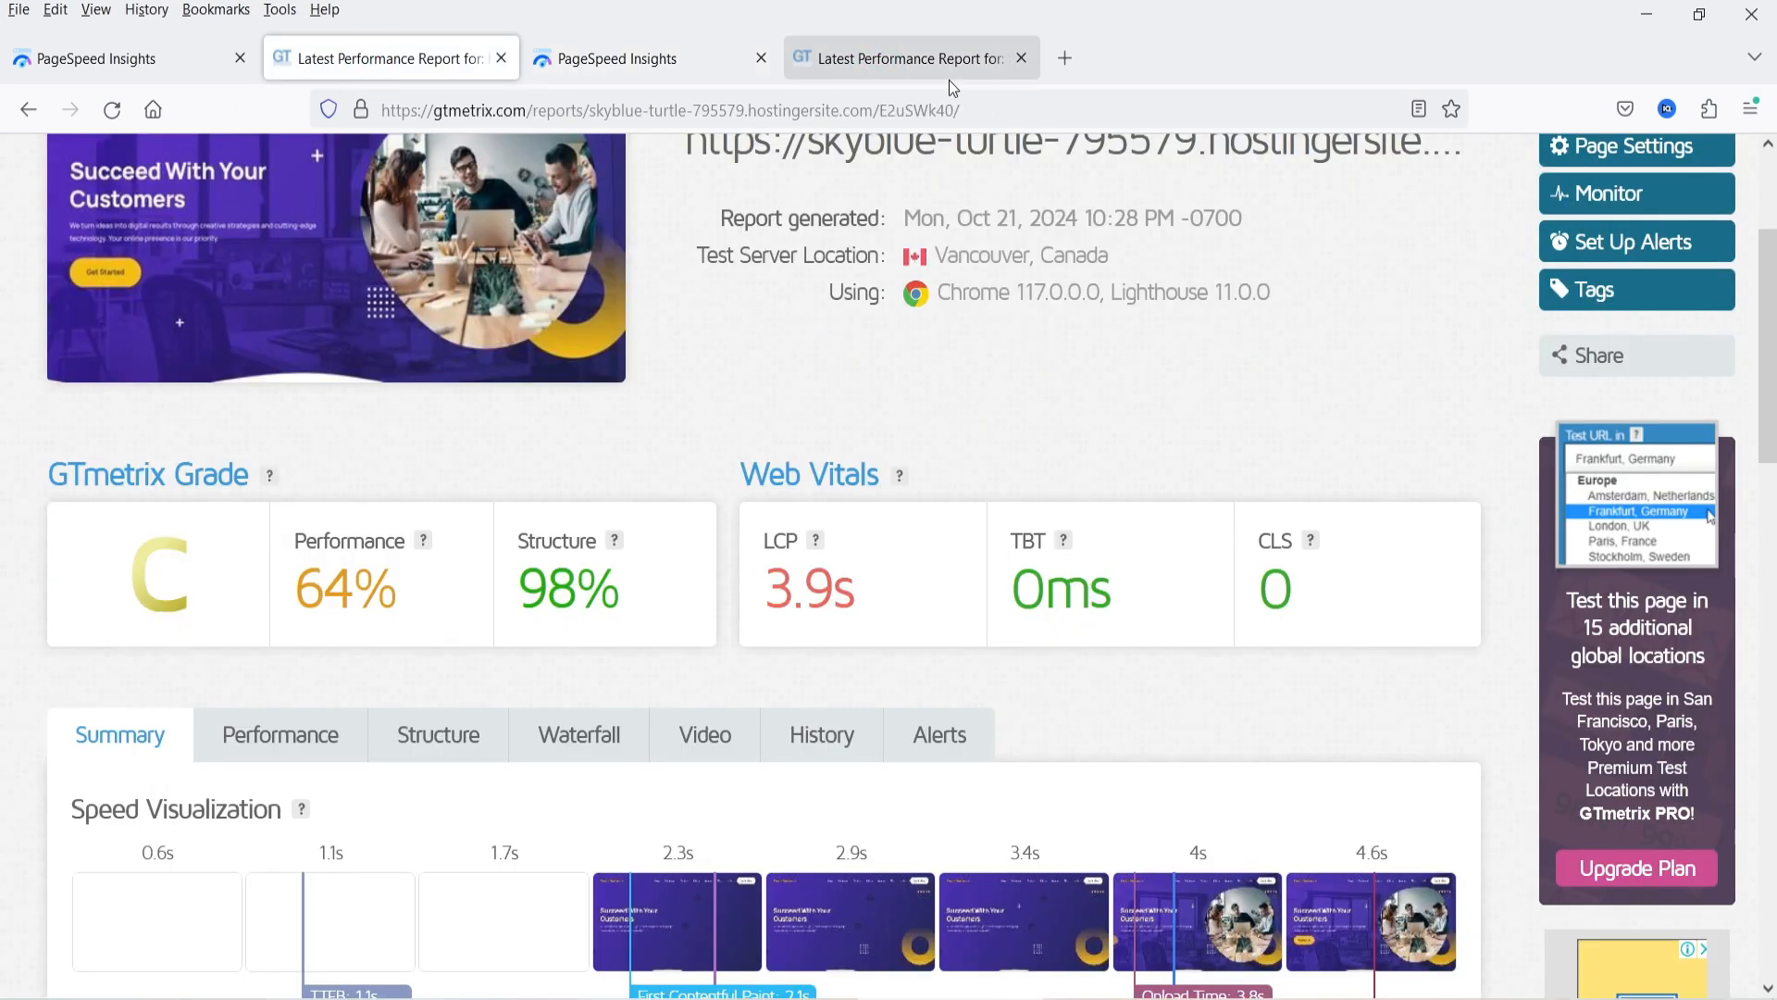
{"action": "mouse_move", "coordinate": [335, 614]}
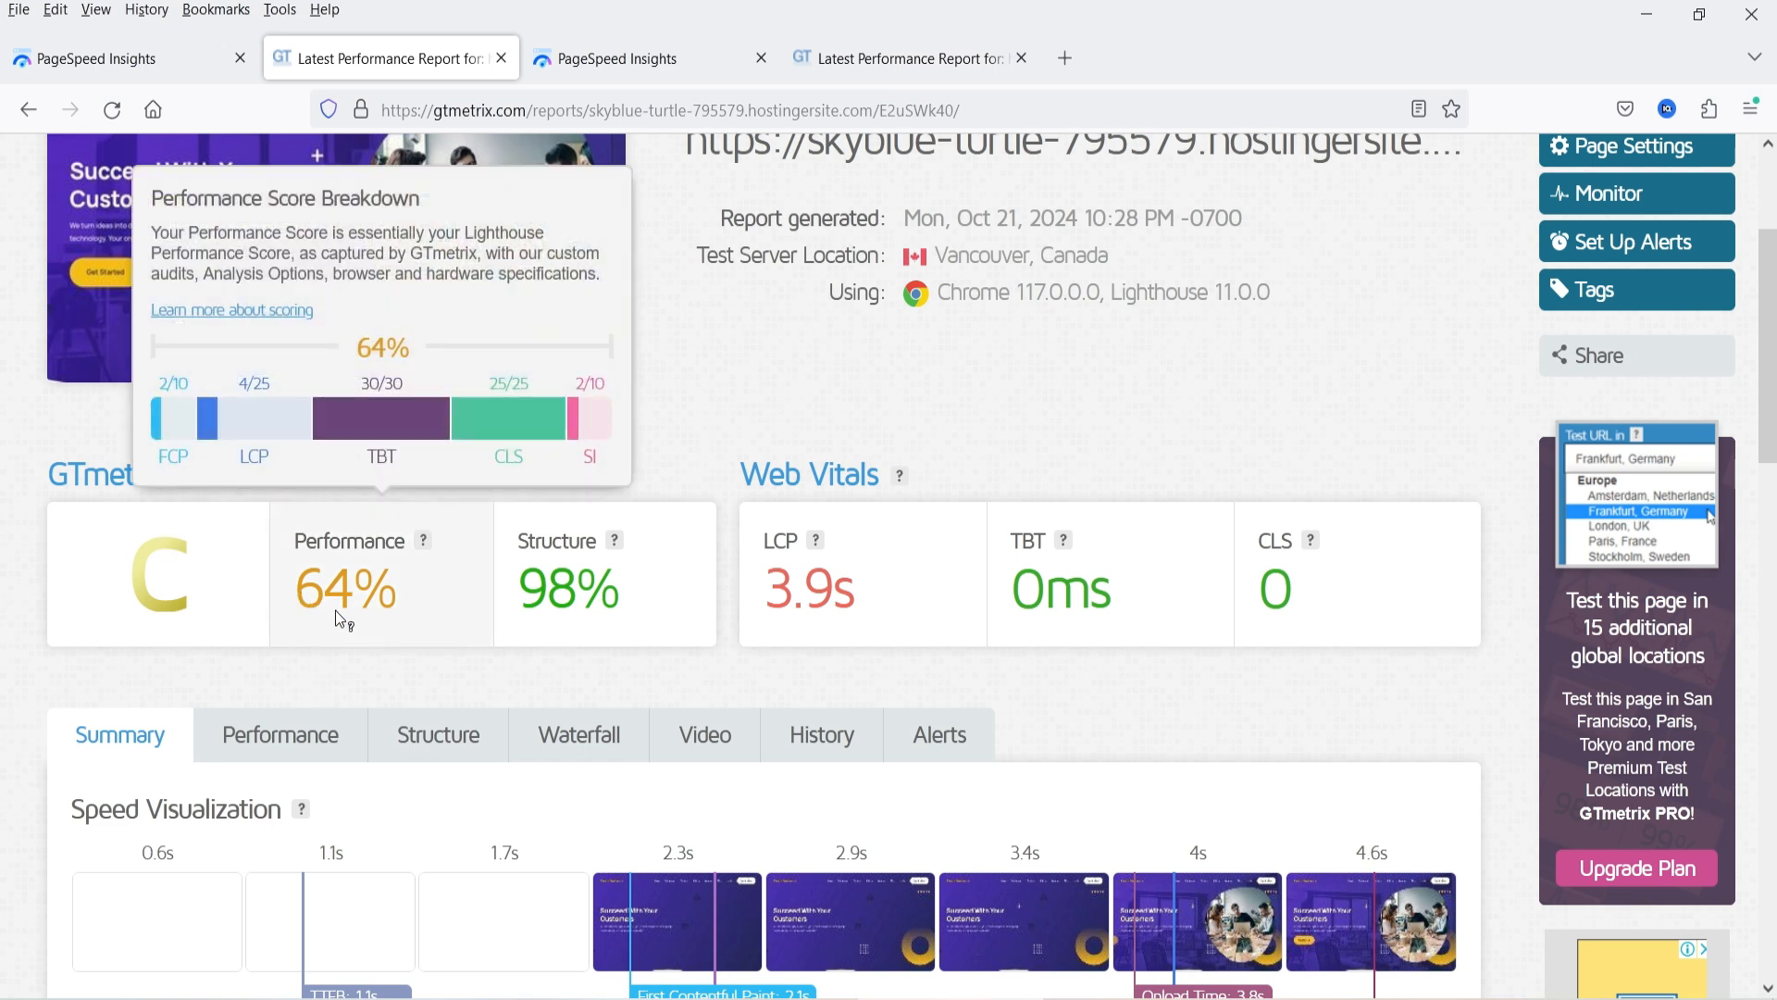
{"action": "left_click", "coordinate": [903, 58]}
{"action": "mouse_move", "coordinate": [325, 881]}
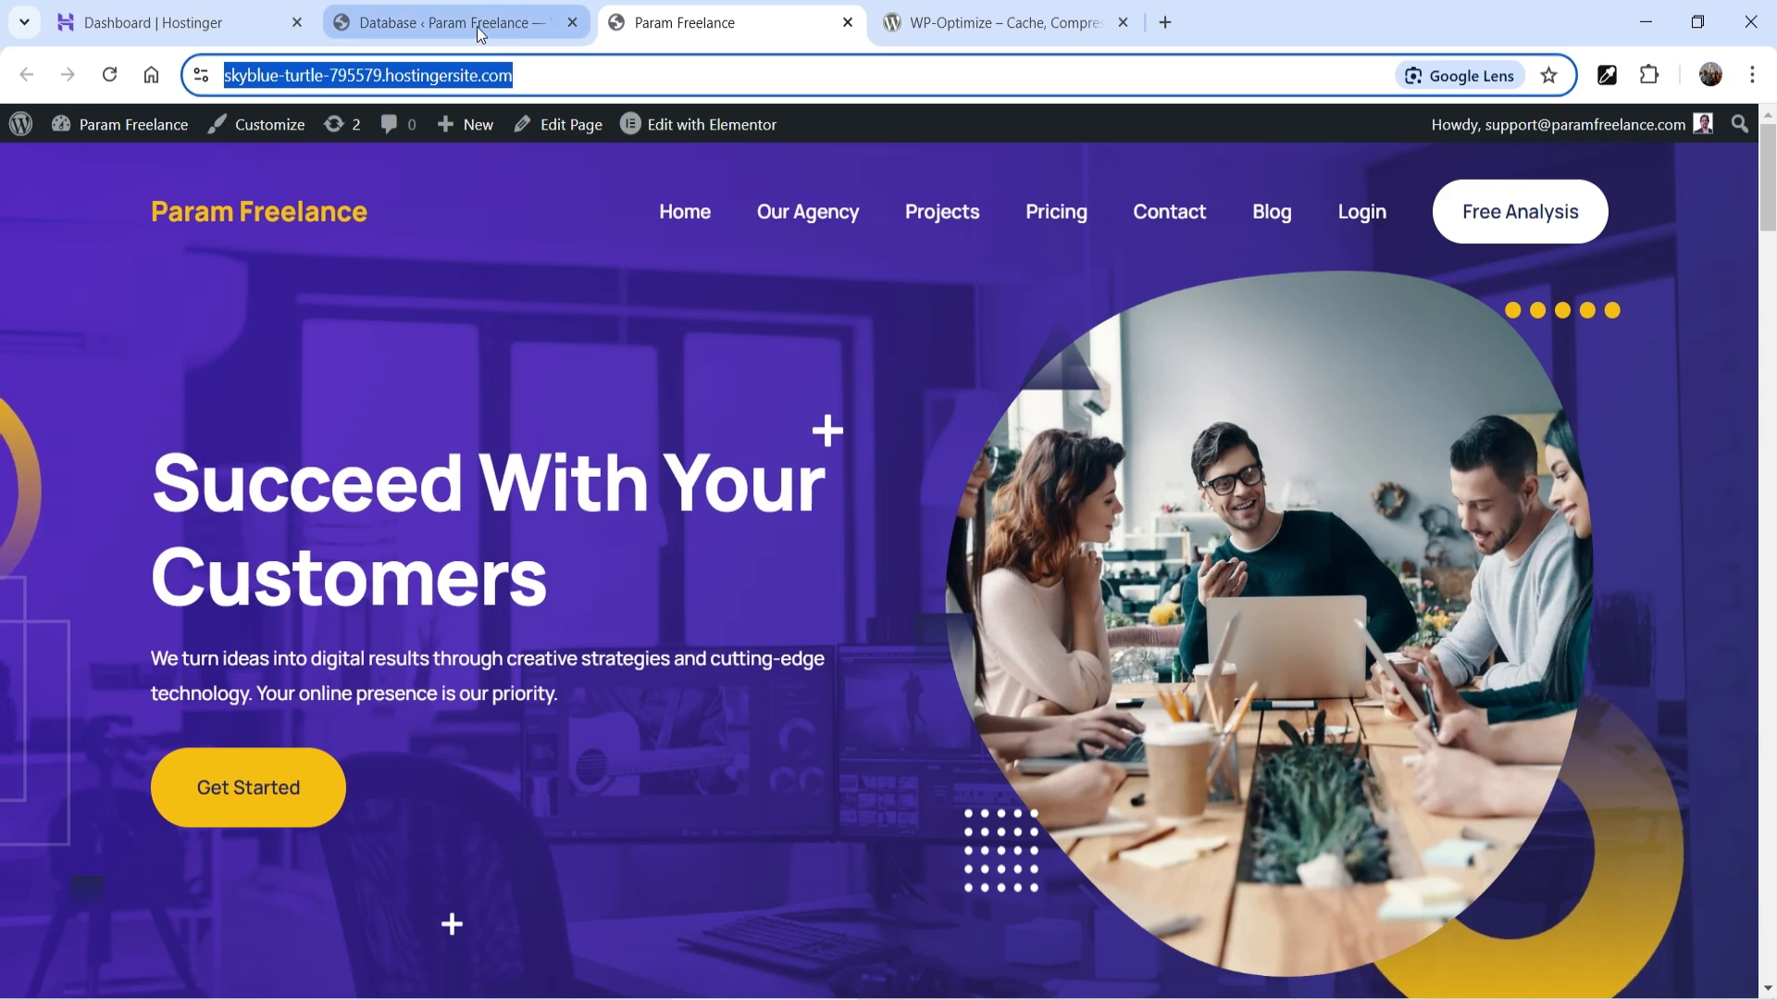
Return to the WP-Optimize admin page and dismiss the plugin's installation thank-you notice
{"action": "left_click", "coordinate": [444, 22]}
{"action": "left_click", "coordinate": [1717, 461]}
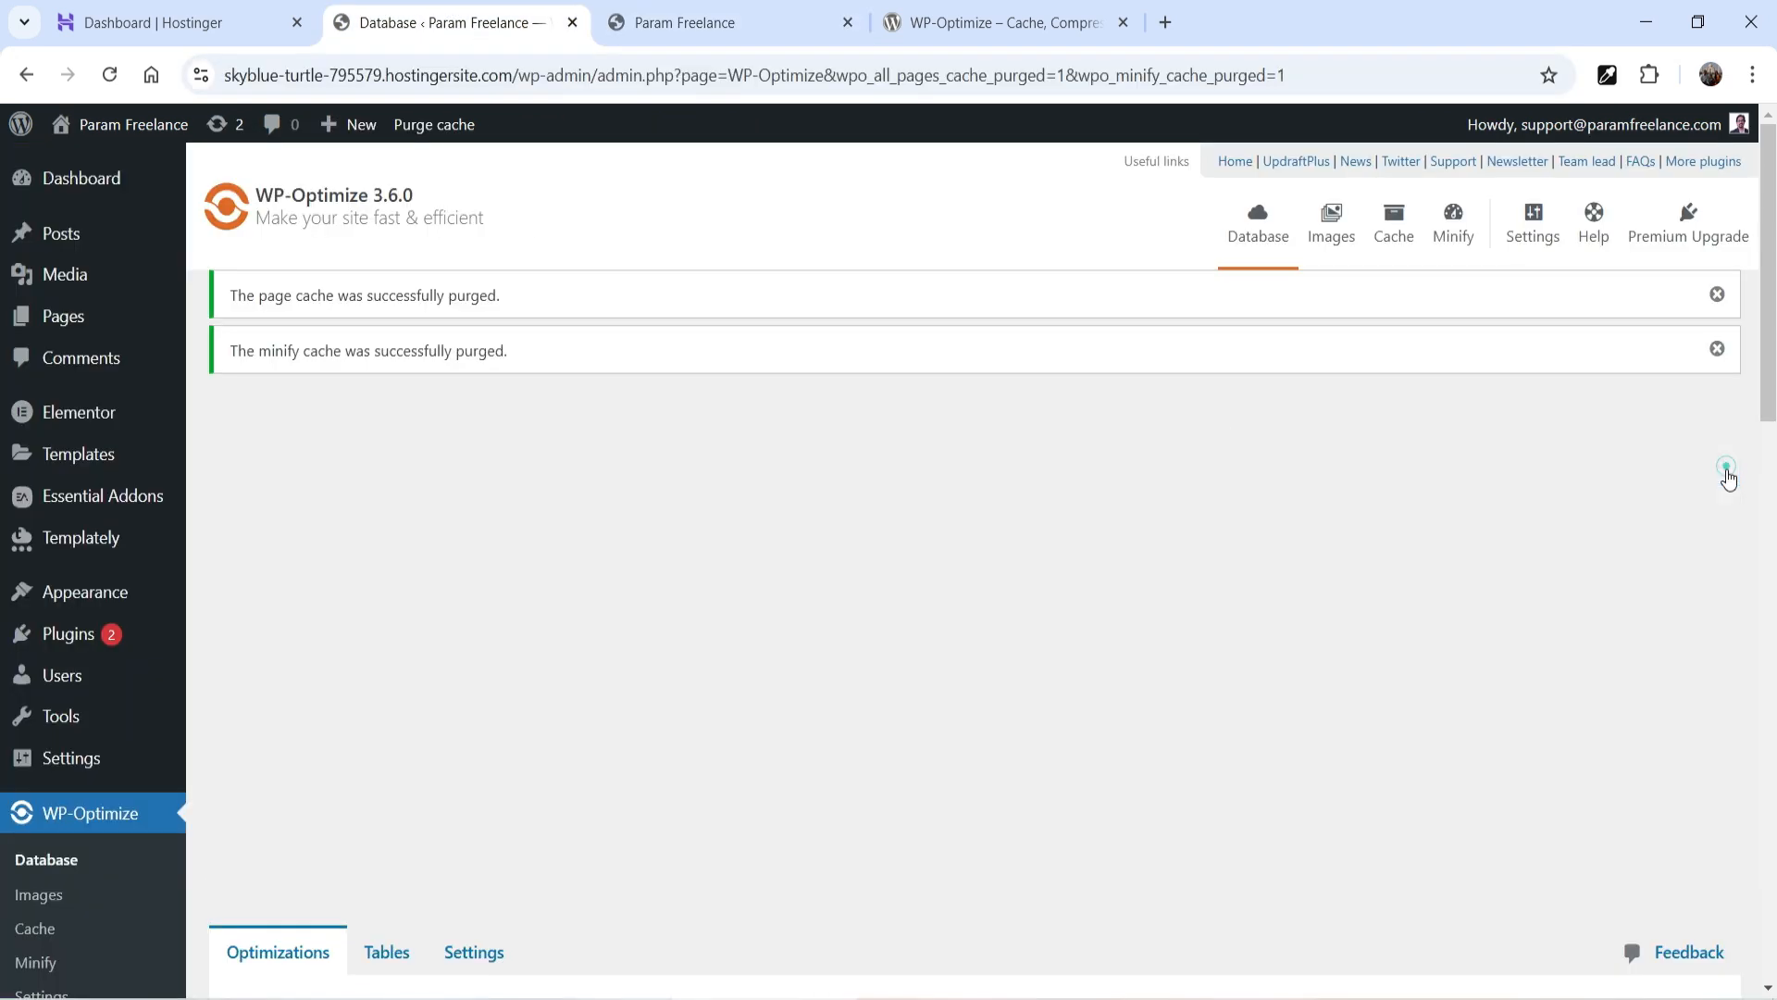